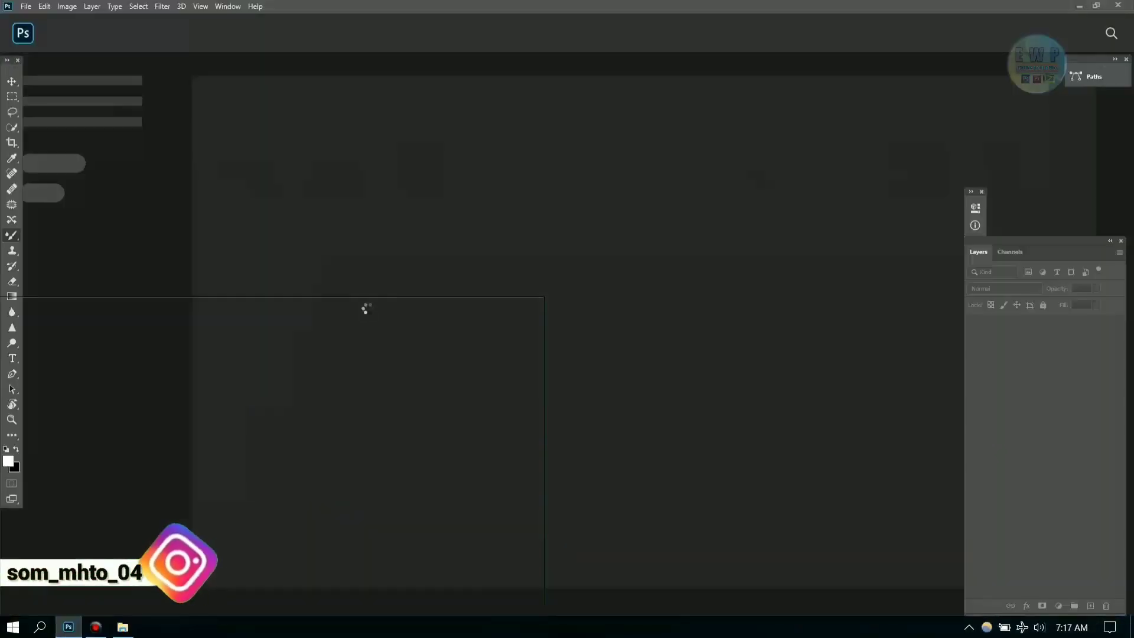
Drag the photo of the man from File Explorer into Photoshop to open it.
drag(102, 534, 392, 283)
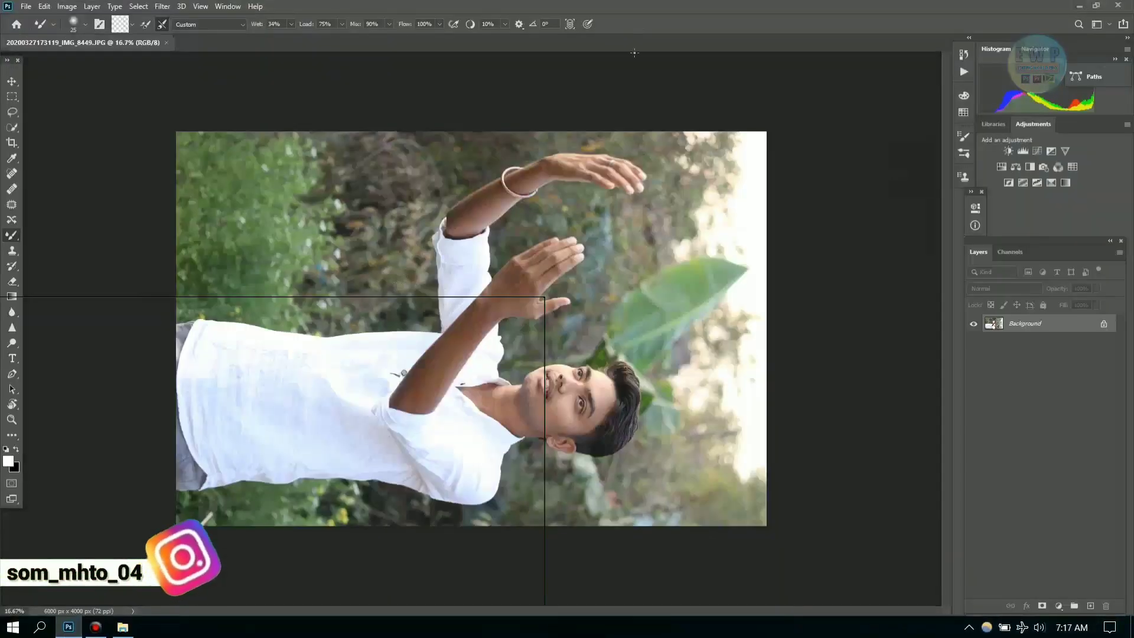
Rotate the photo 90° counter-clockwise so it stands upright in portrait.
click(66, 6)
mouse_move(89, 117)
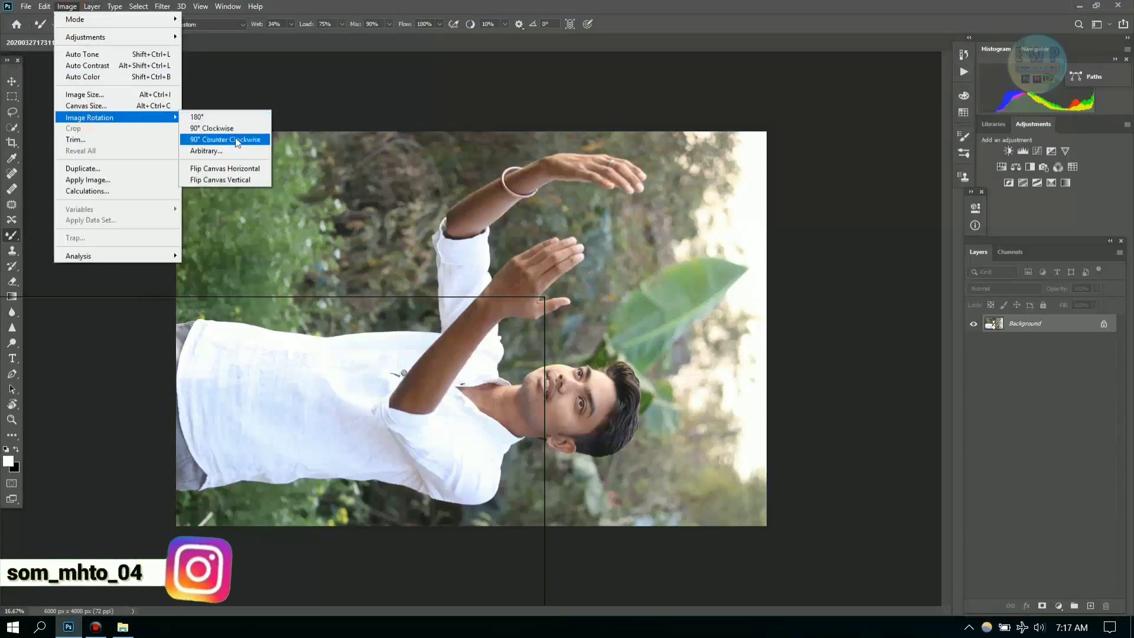
click(237, 142)
key(ctrl+minus)
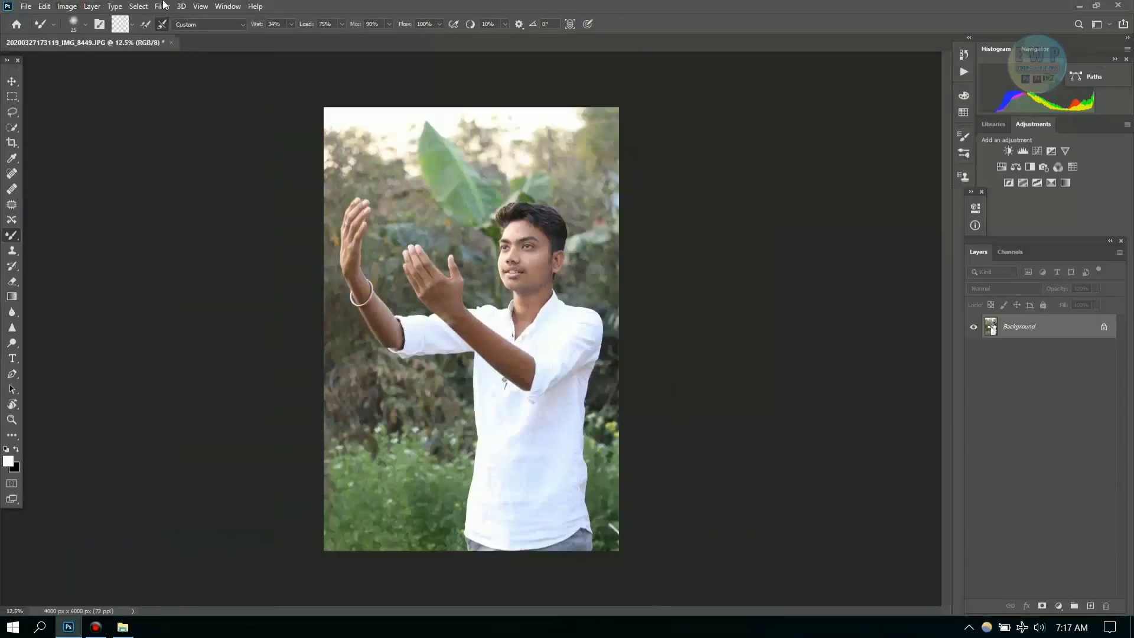
Open the Assign Profile settings from the Edit menu and dismiss them.
click(44, 7)
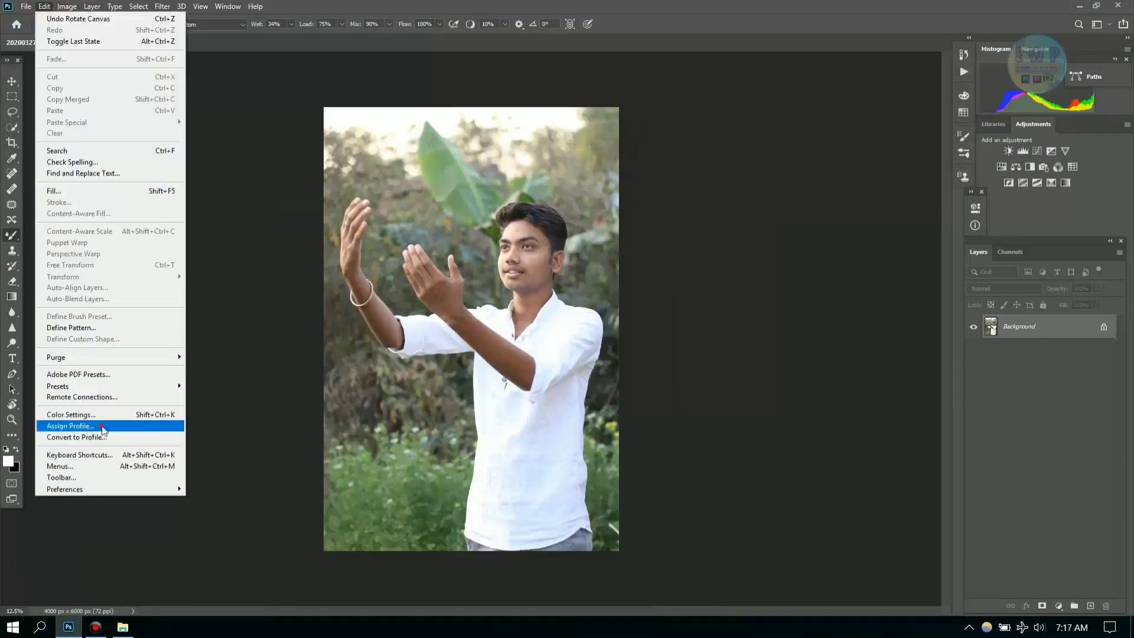
click(88, 425)
click(871, 179)
key(b)
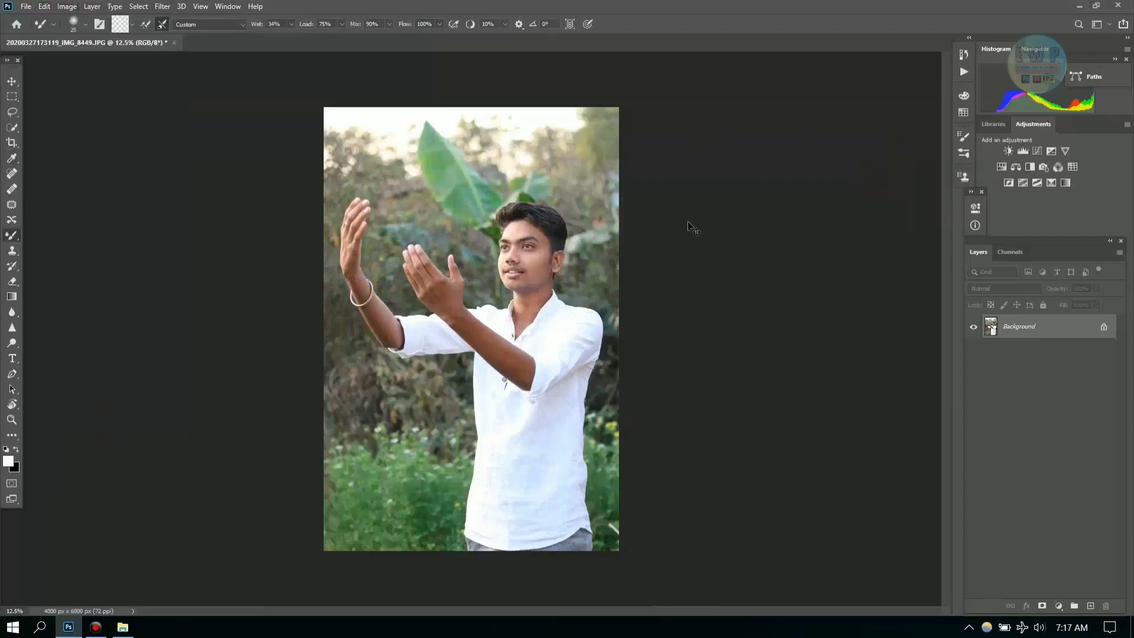
Resize the image to 2000 px wide (2000 × 3000) and fit it in the window.
key(ctrl+alt+i)
text(2000)
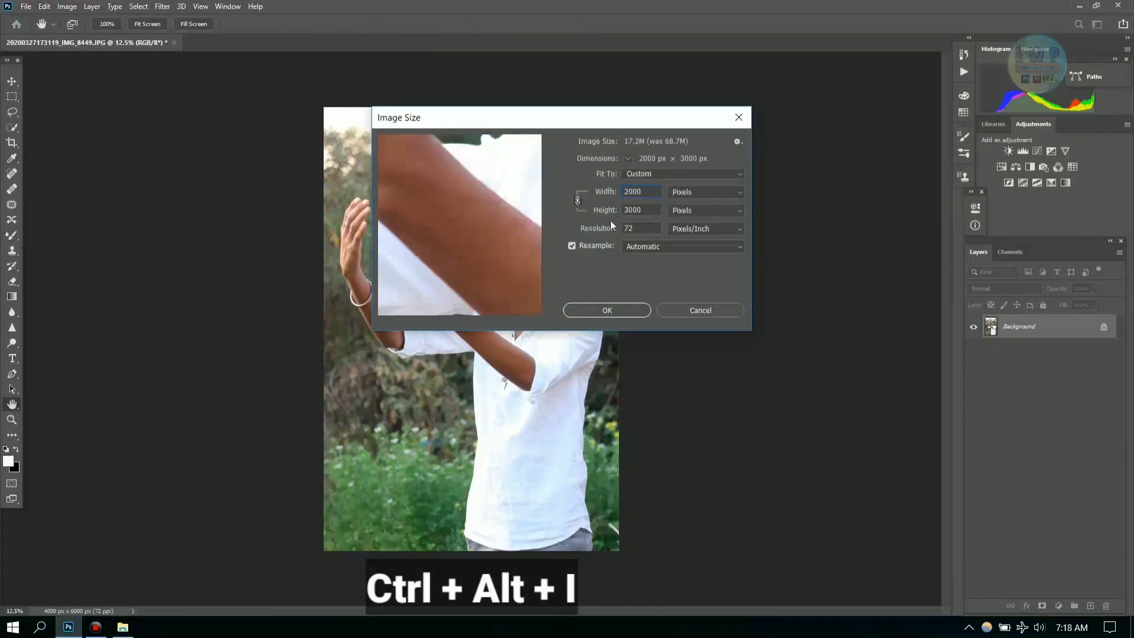
click(606, 310)
key(ctrl+0)
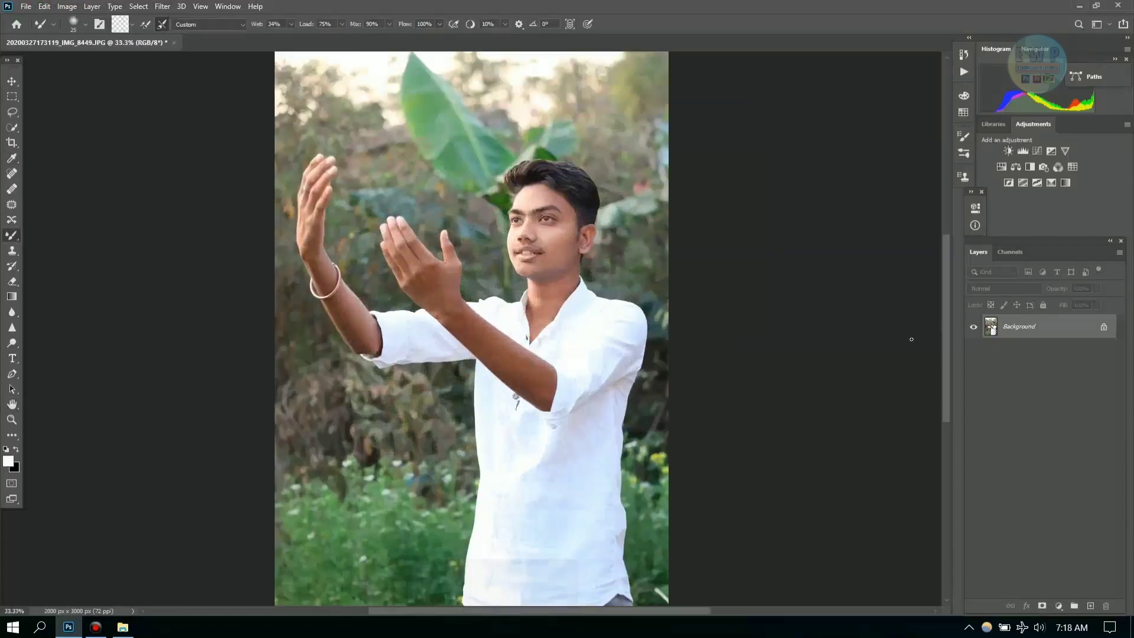
key(ctrl+minus)
Duplicate the Background layer and rename the original layer to 'main'.
right_click(1036, 330)
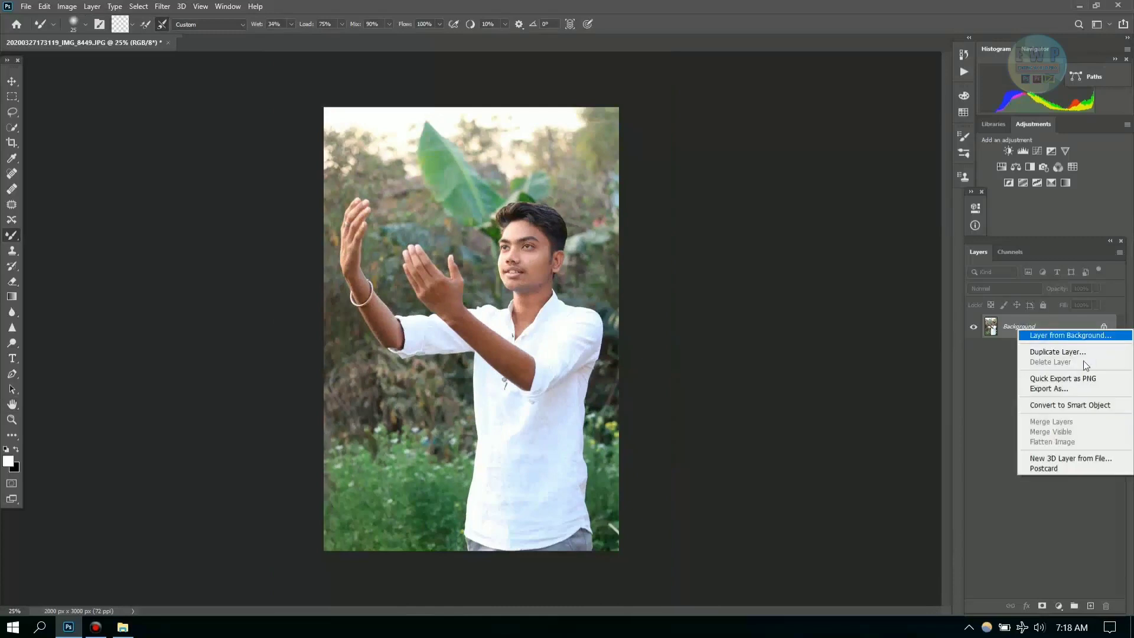
click(991, 345)
drag(1023, 327, 1091, 603)
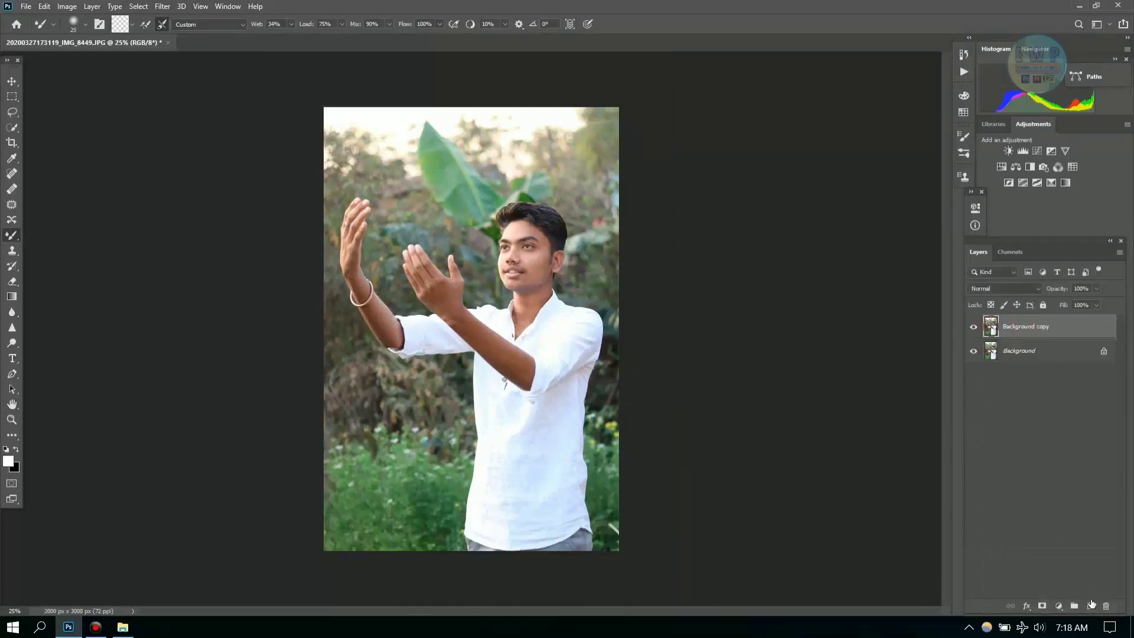
click(1019, 352)
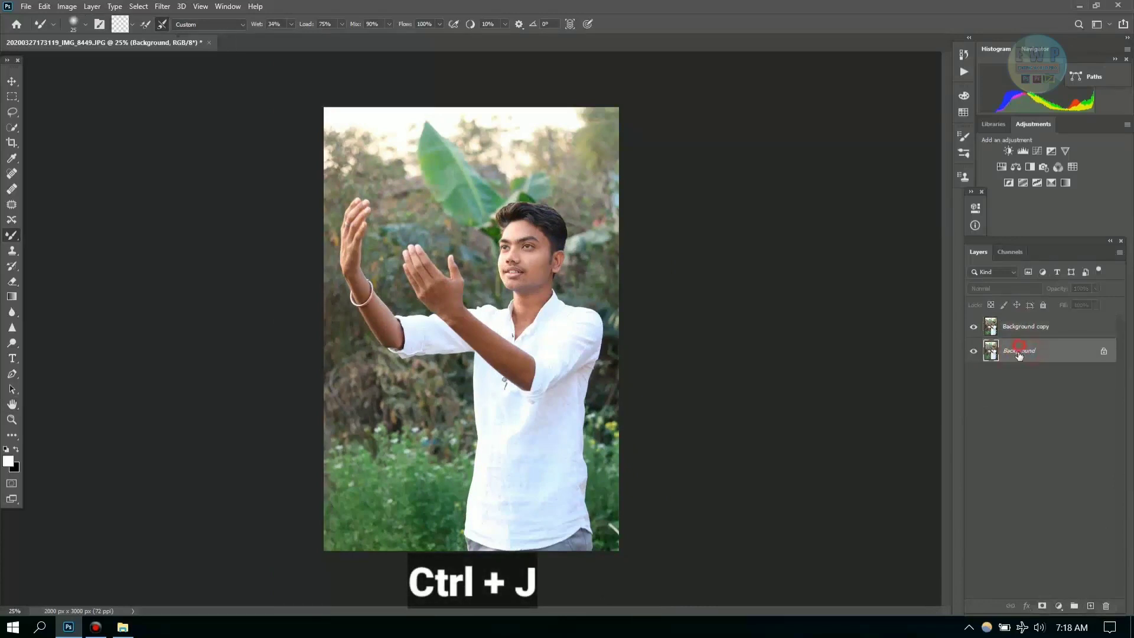
double_click(1026, 351)
text(main)
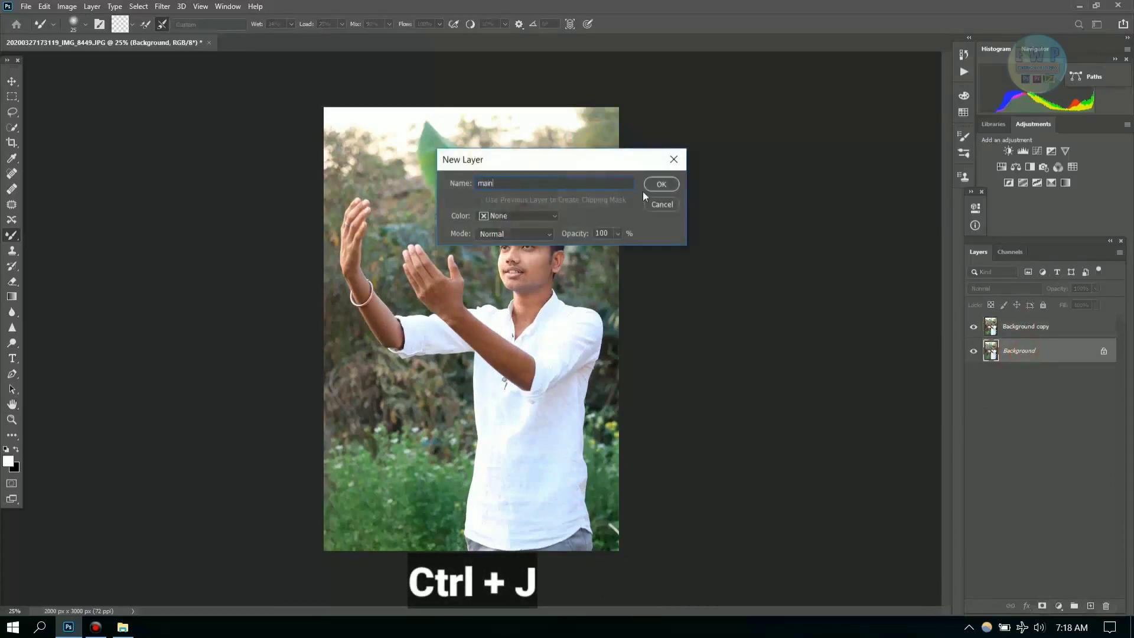
click(650, 185)
Select Background copy and crop a thin strip off the top of the photo.
click(1037, 330)
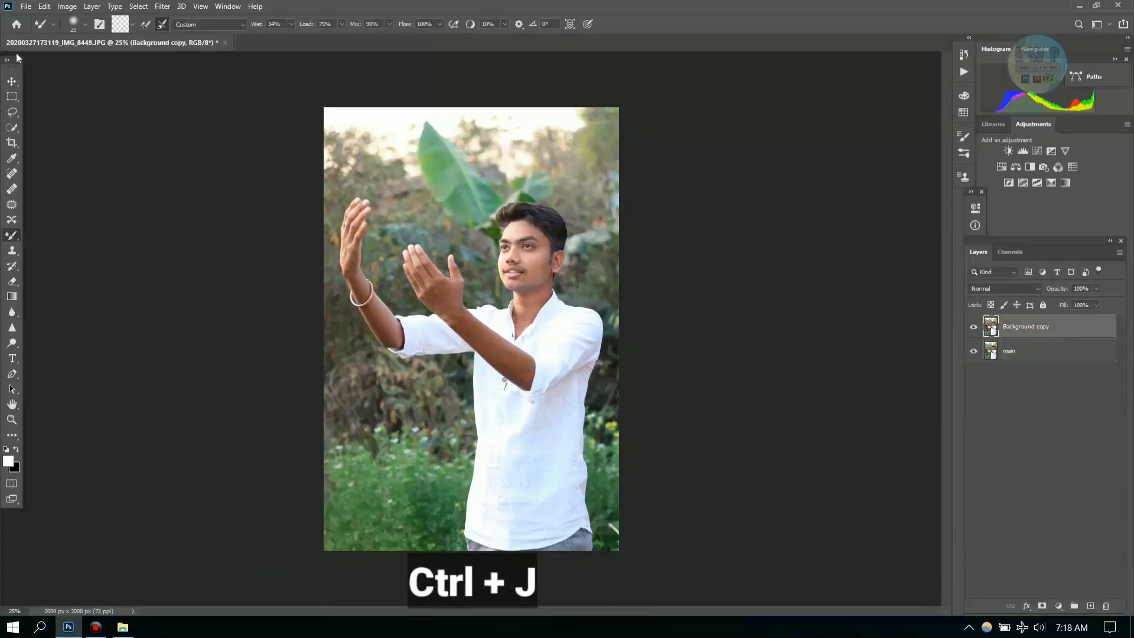
click(11, 144)
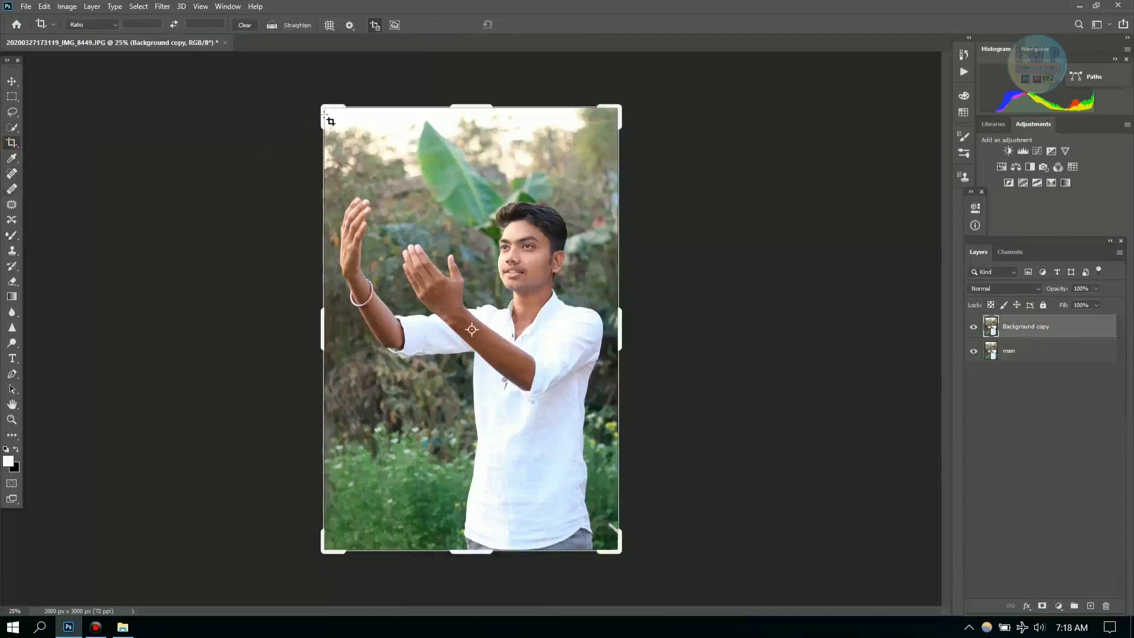
drag(331, 121, 331, 130)
click(527, 25)
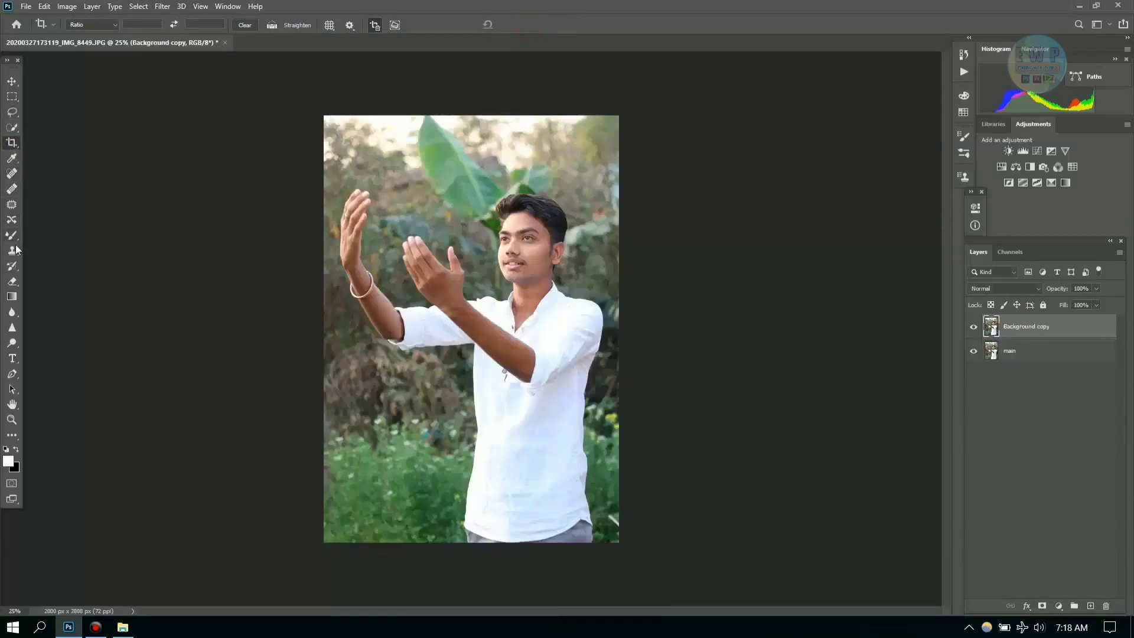
click(12, 127)
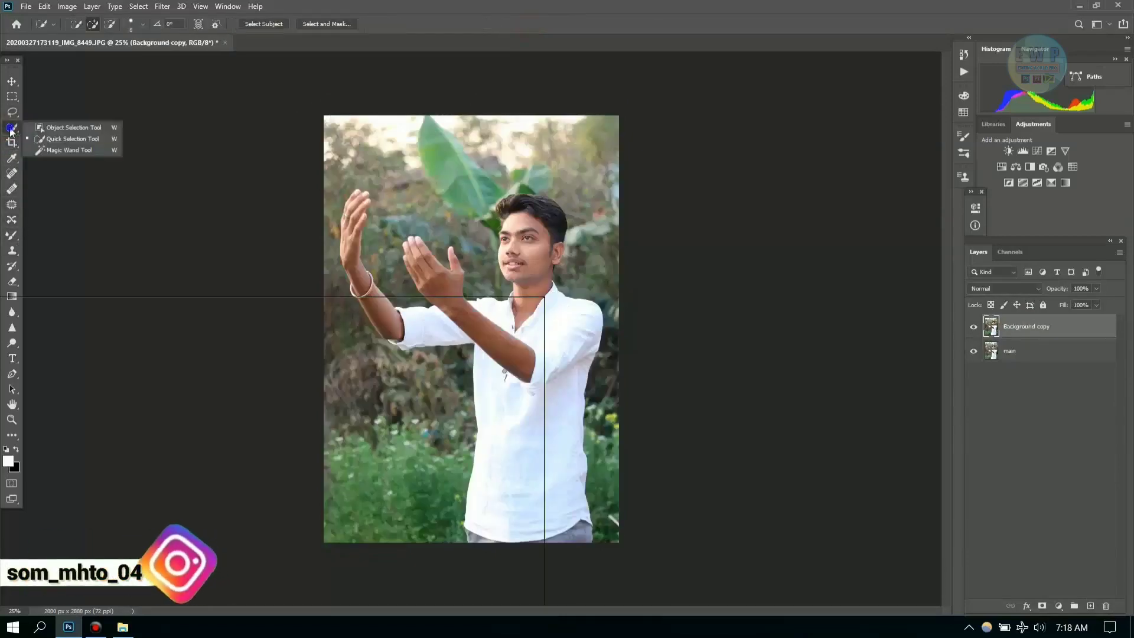
Box-select the man with the Object Selection tool, then zoom in to 100%.
click(65, 129)
mouse_move(328, 157)
mouse_down()
mouse_move(603, 552)
mouse_move(612, 546)
mouse_up()
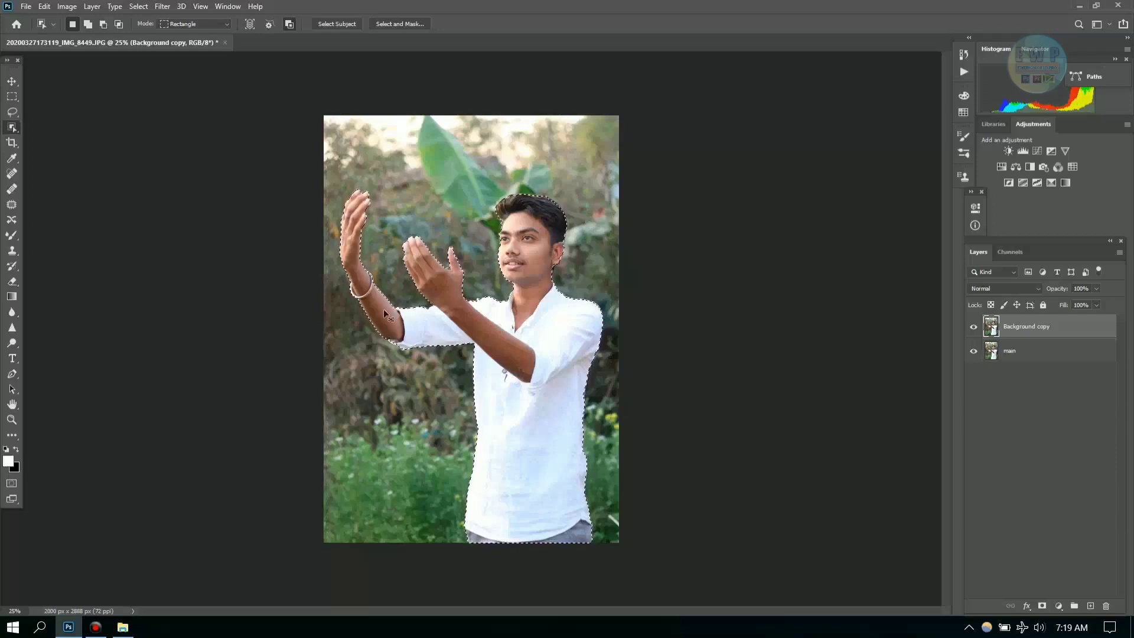
scroll(385, 315, up, 1)
scroll(385, 315, up, 1)
scroll(271, 313, up, 1)
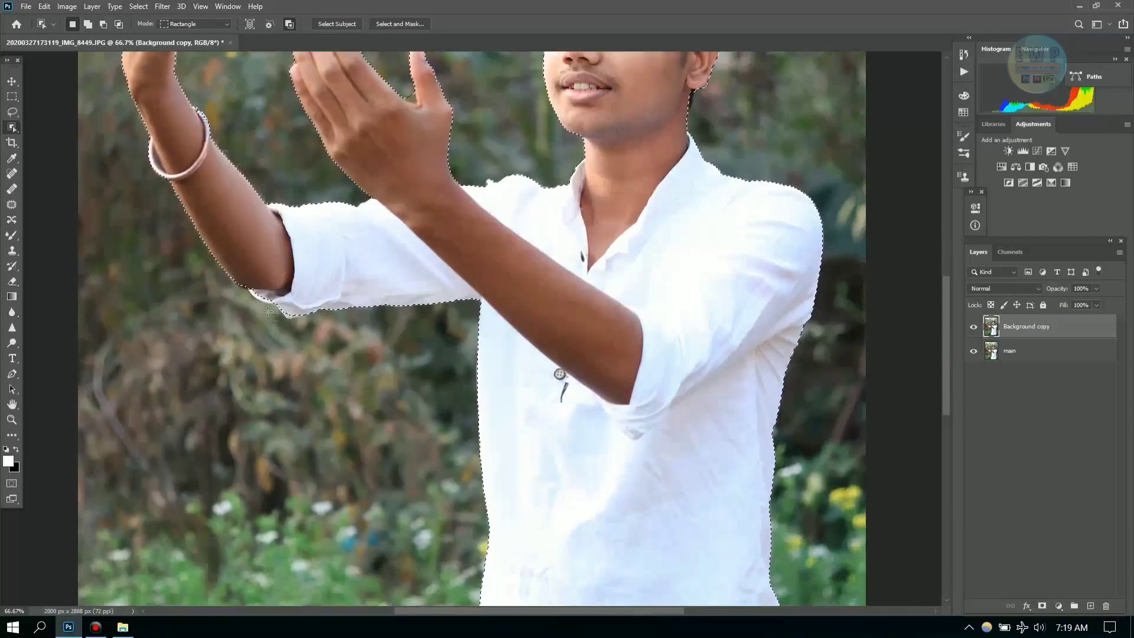
key(ctrl+plus)
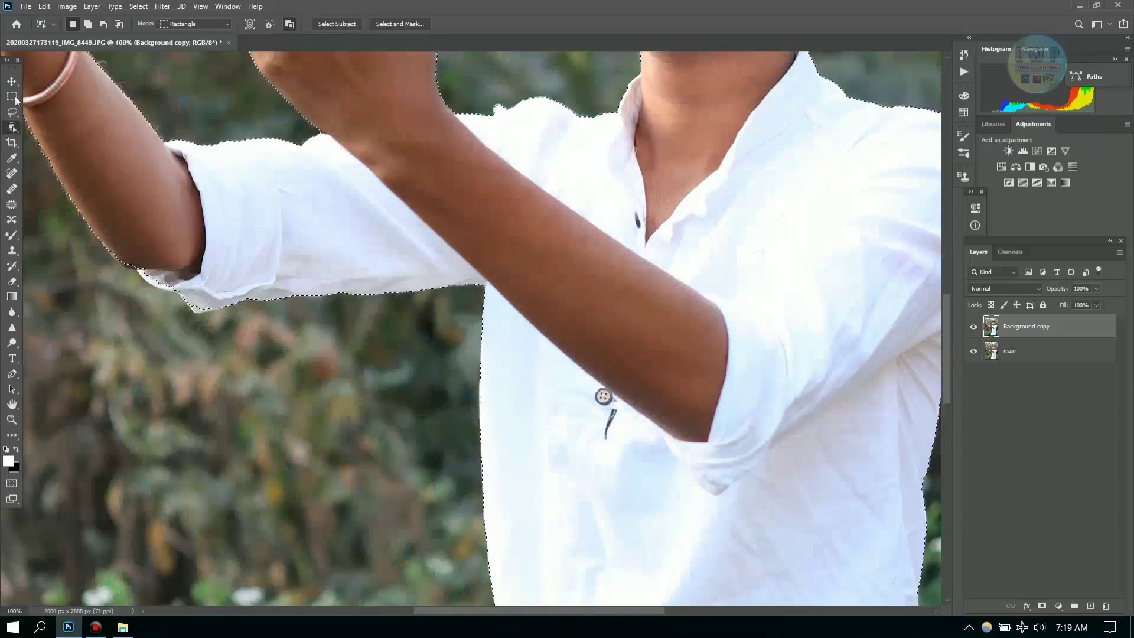
right_click(12, 127)
Tighten the selection along the elbow and rolled sleeve with the Quick Selection tool.
click(59, 137)
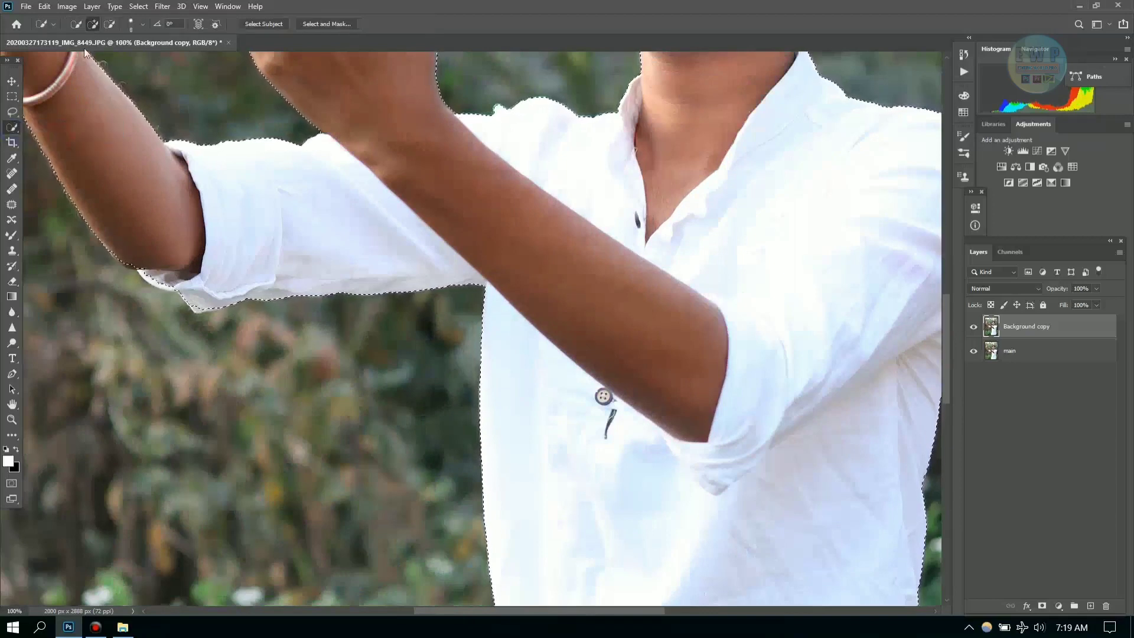
mouse_move(945, 332)
mouse_down()
mouse_move(952, 472)
mouse_move(945, 313)
mouse_up()
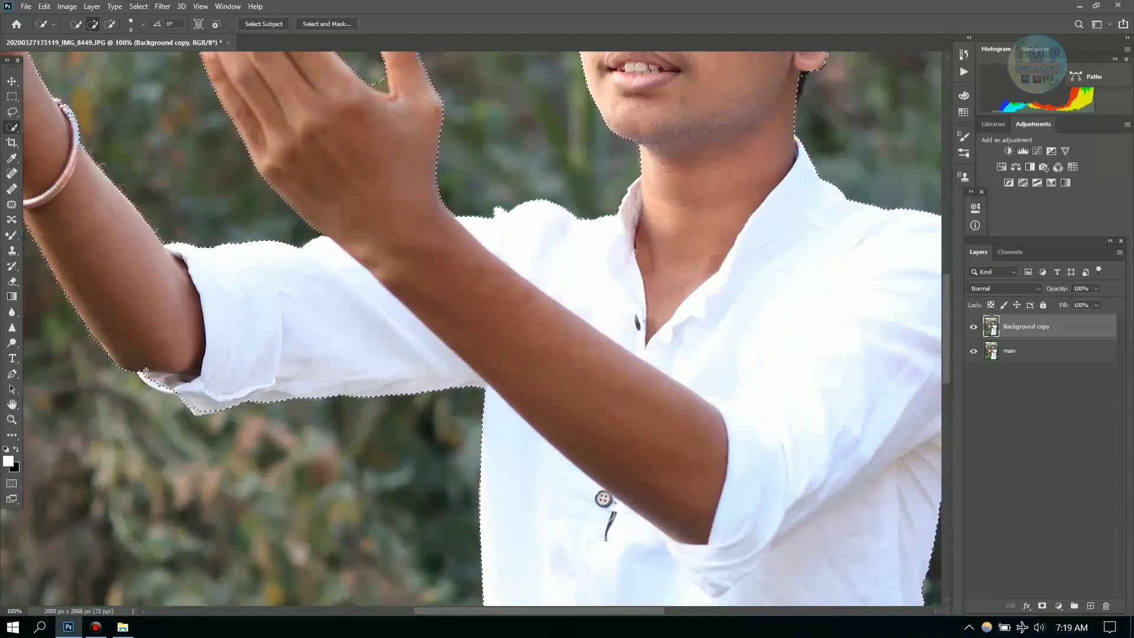
key(ctrl+plus)
key(ctrl+plus)
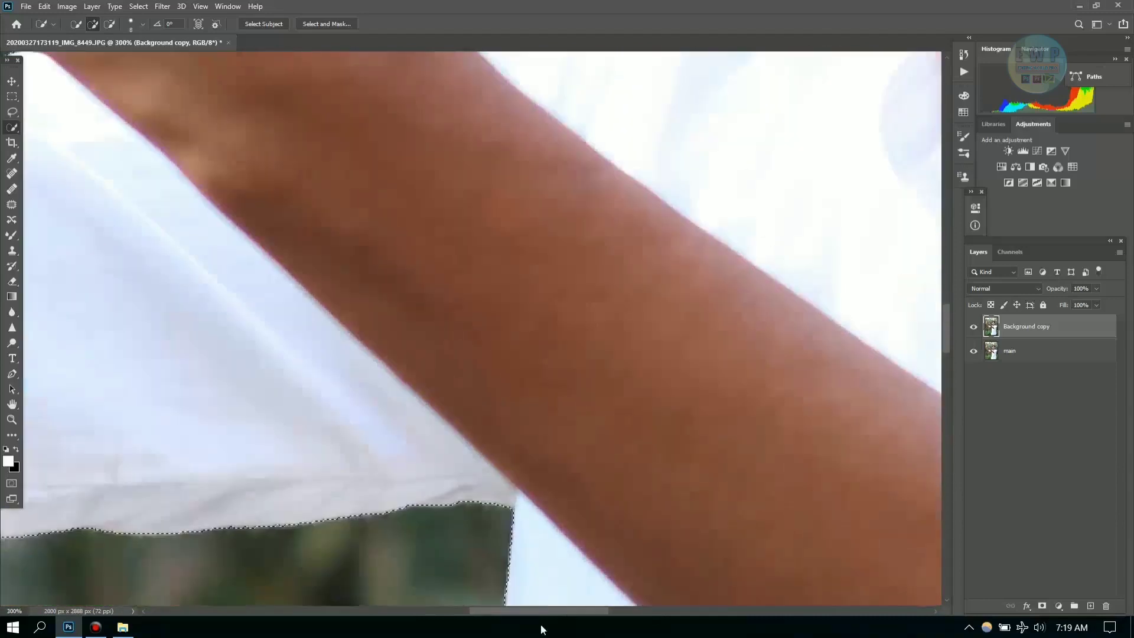
drag(520, 611, 375, 611)
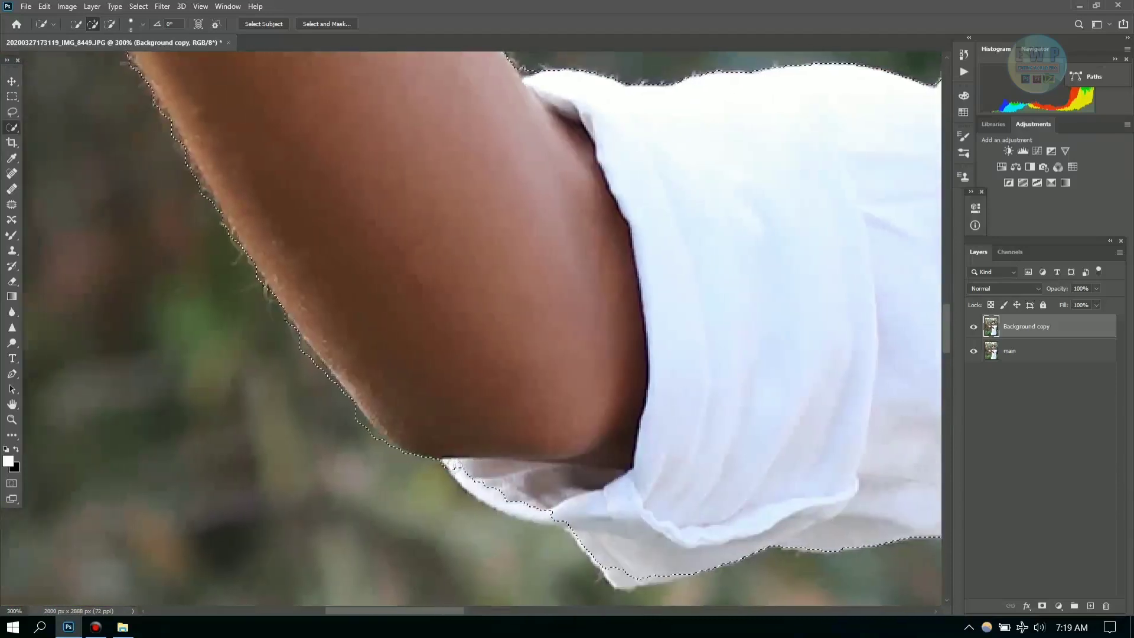
drag(453, 465, 470, 479)
drag(541, 512, 608, 566)
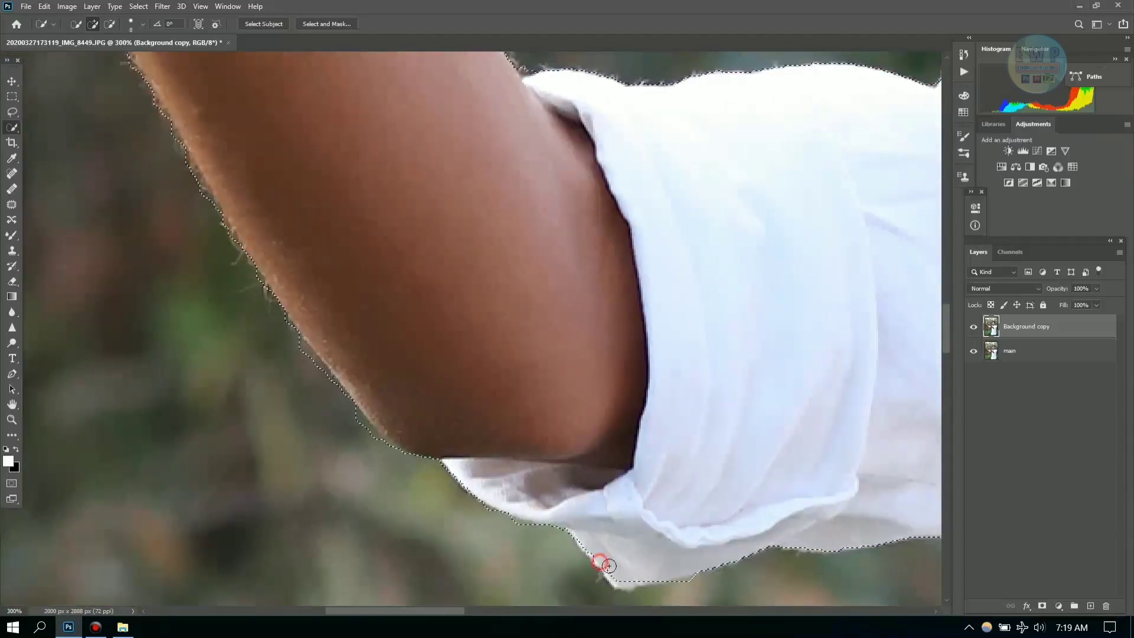
drag(433, 611, 511, 611)
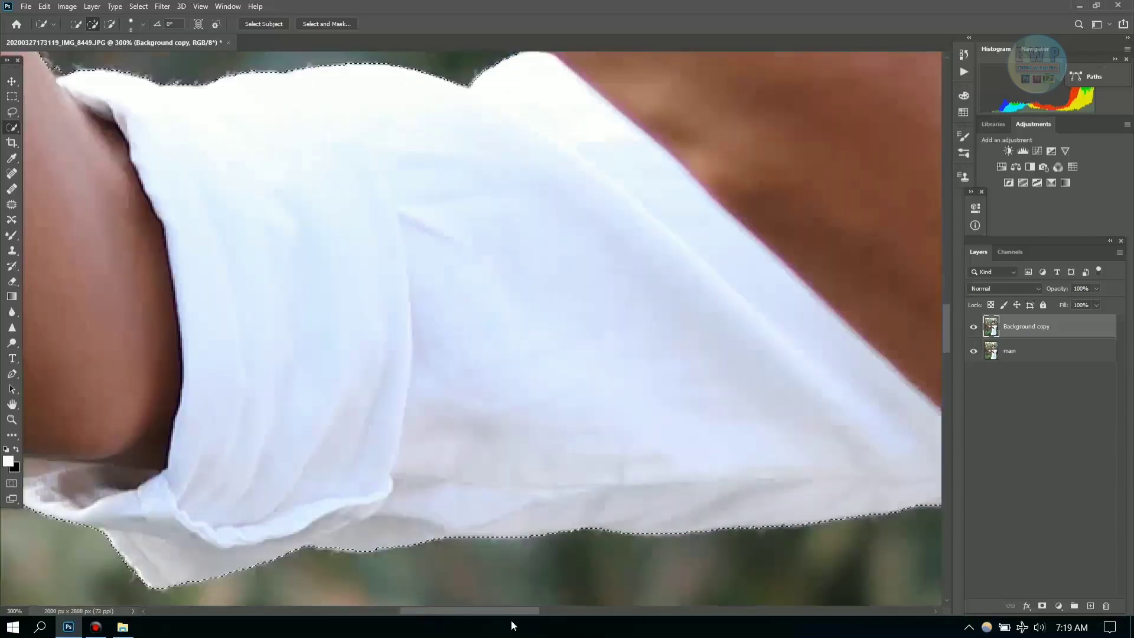
key(ctrl+minus)
key(ctrl+minus)
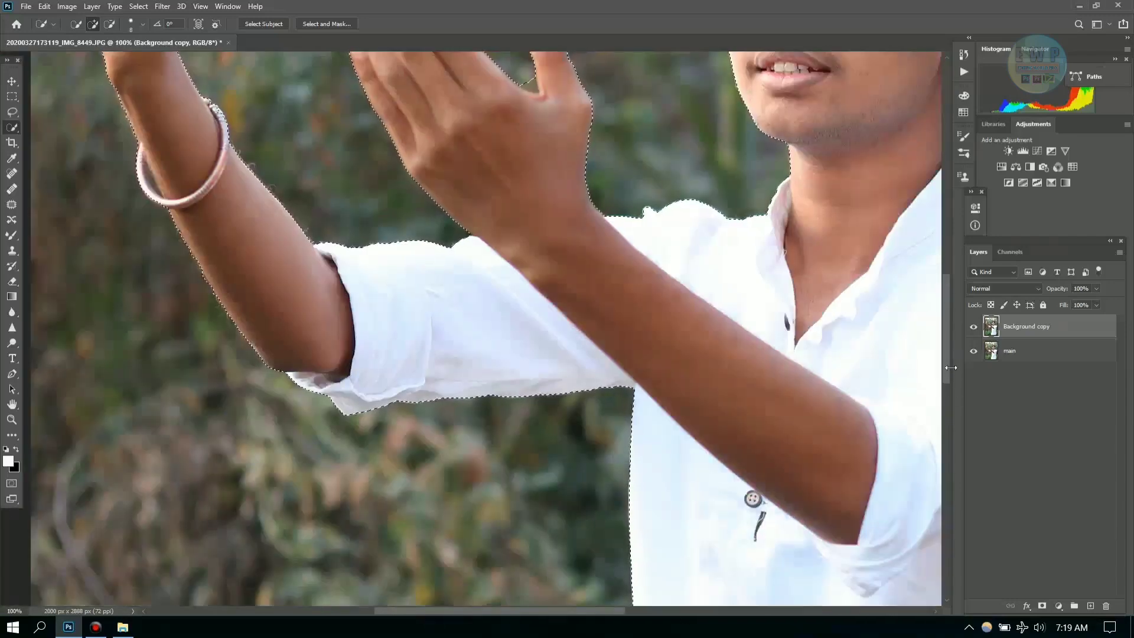
Subtract the notch between thumb and index finger from the selection.
key(ctrl+plus)
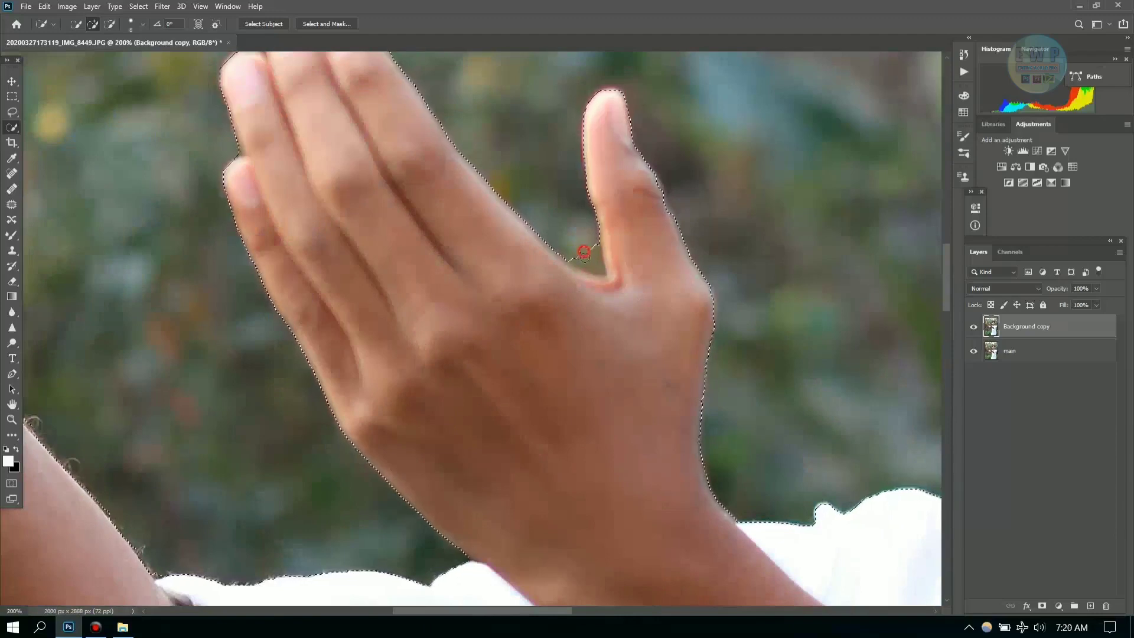
drag(582, 245, 594, 270)
key(ctrl+z)
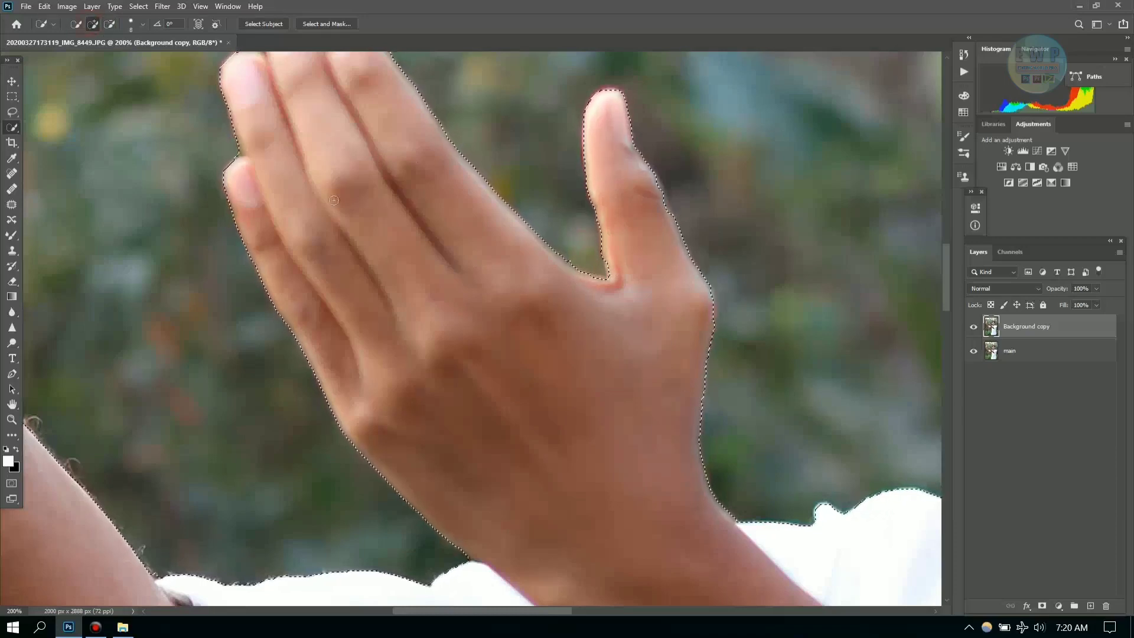
key(ctrl+plus)
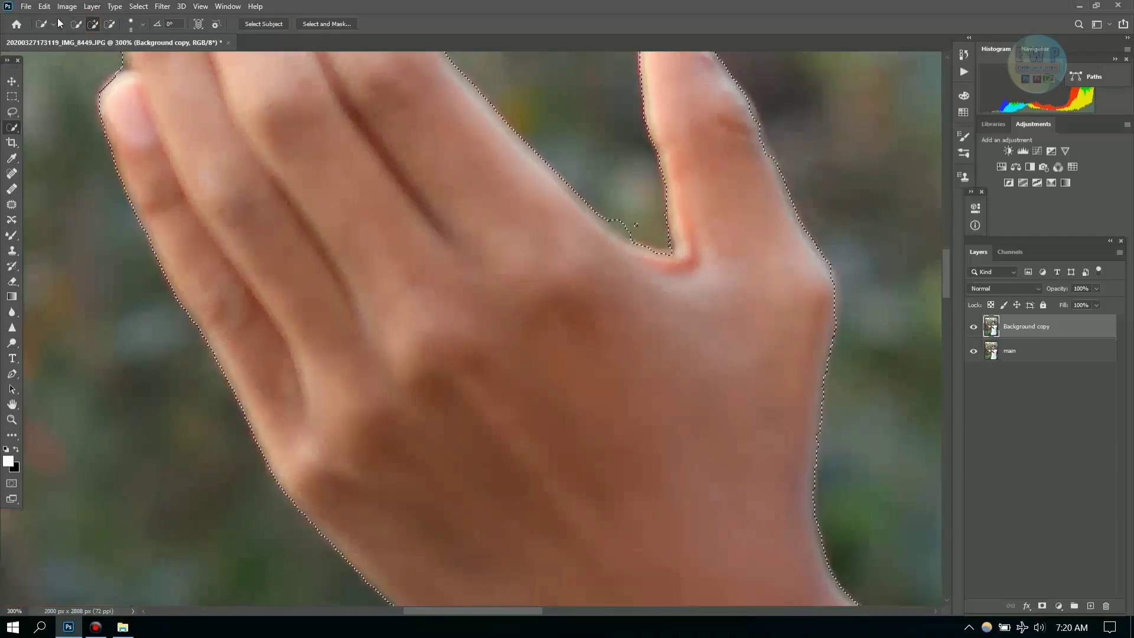
click(109, 23)
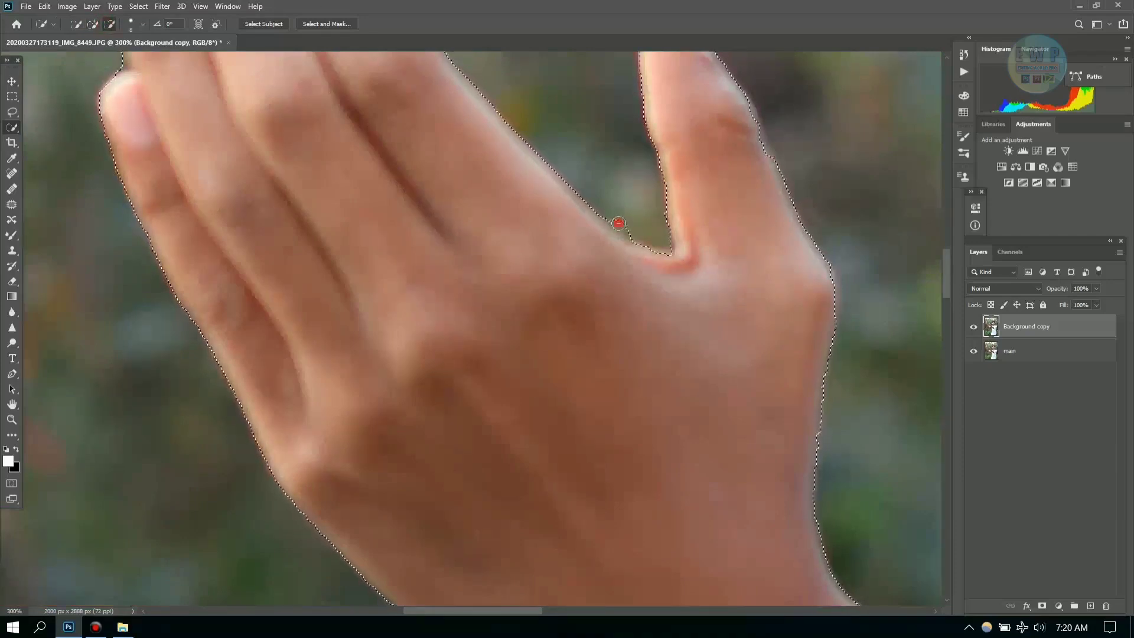
click(608, 237)
mouse_move(949, 282)
mouse_down()
mouse_move(940, 243)
mouse_move(944, 282)
mouse_up()
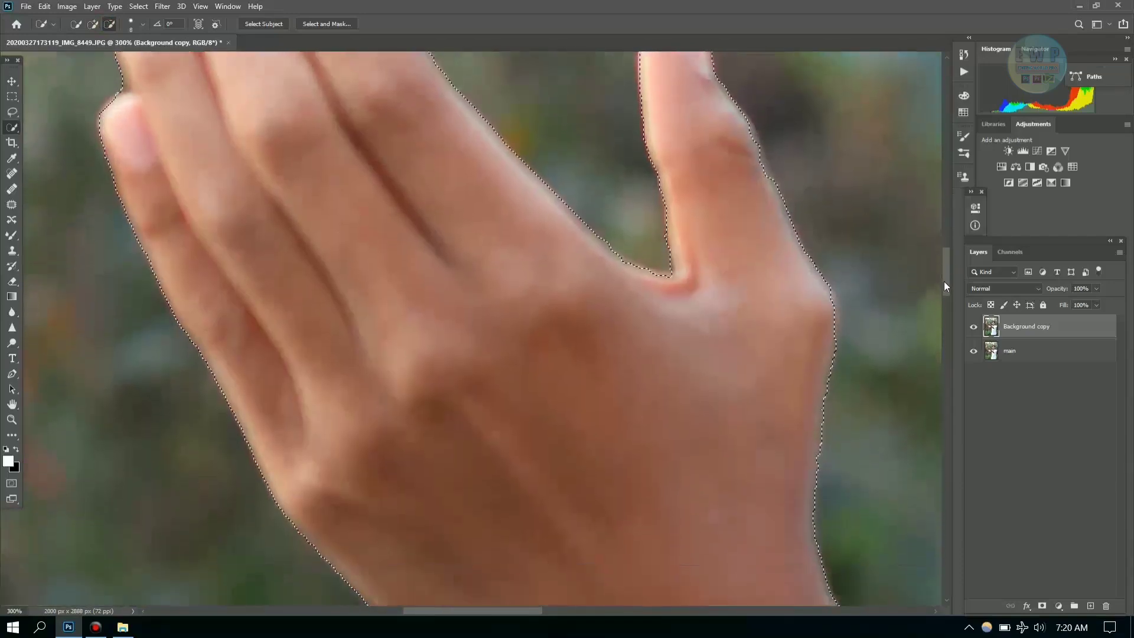
key(ctrl+minus)
key(ctrl+minus)
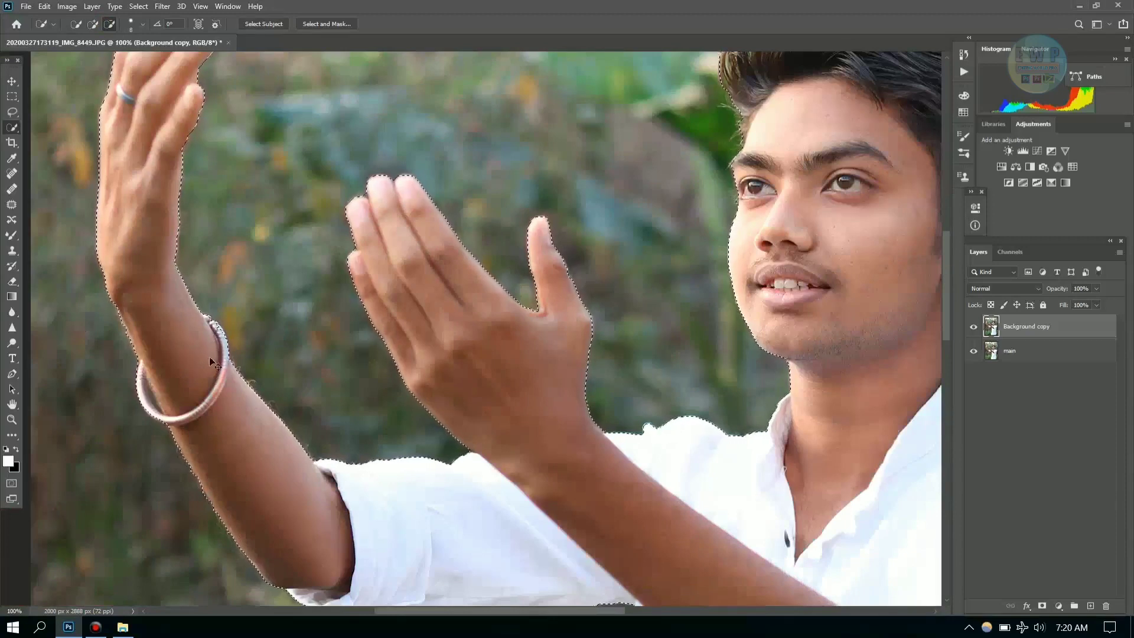
Tighten the selection around the top of the bracelet.
key(ctrl+plus)
drag(498, 609, 423, 609)
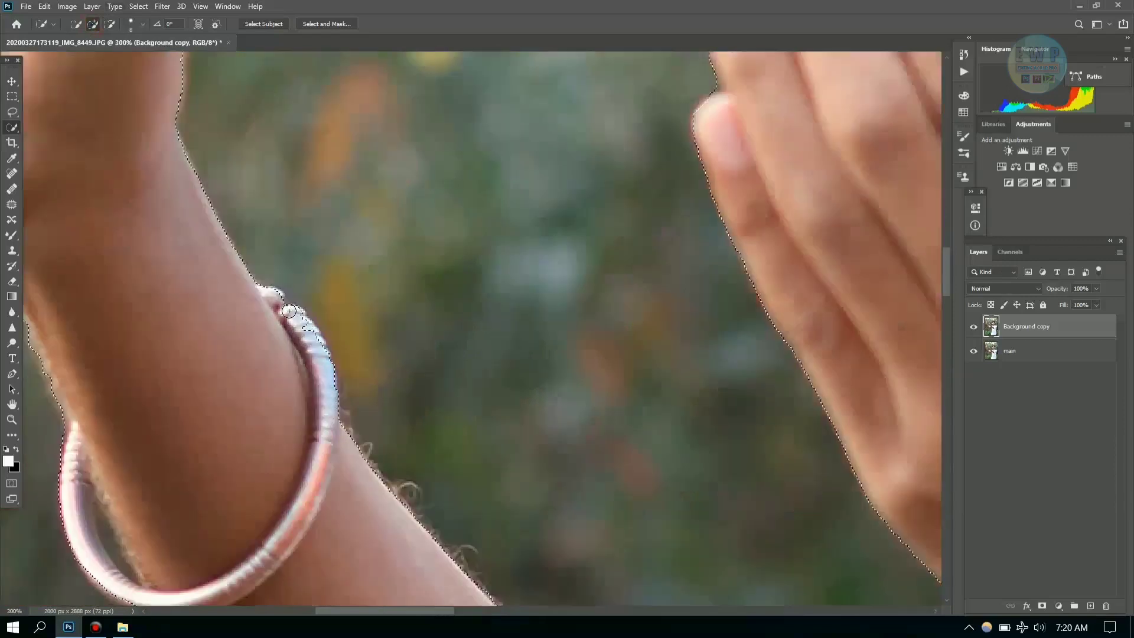
key(ctrl+plus)
click(293, 309)
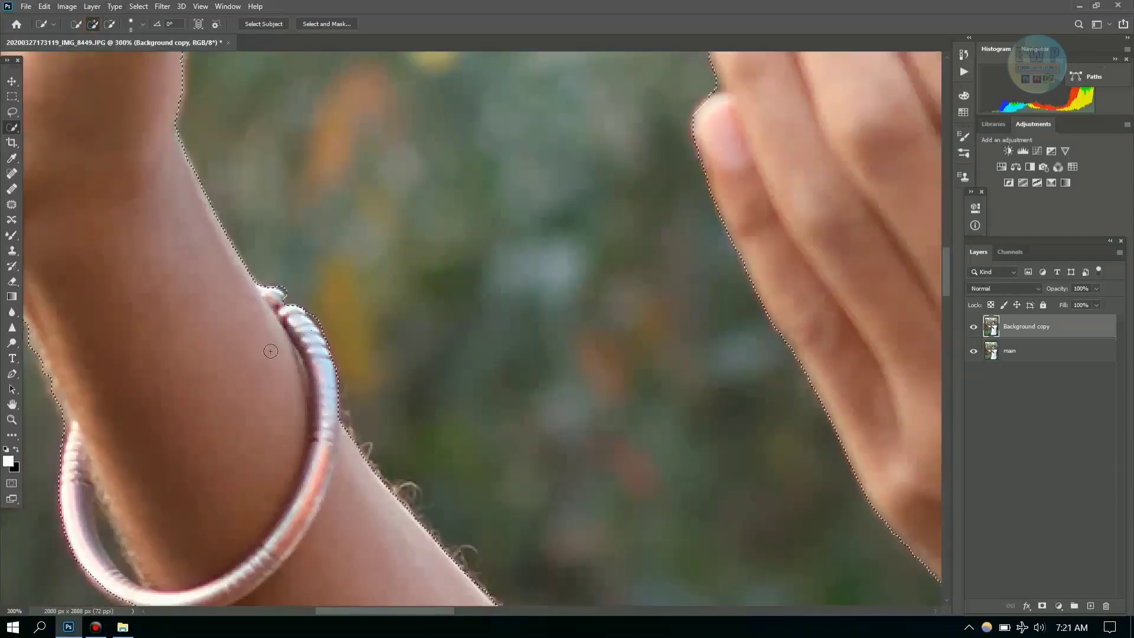
scroll(945, 264, up, 5)
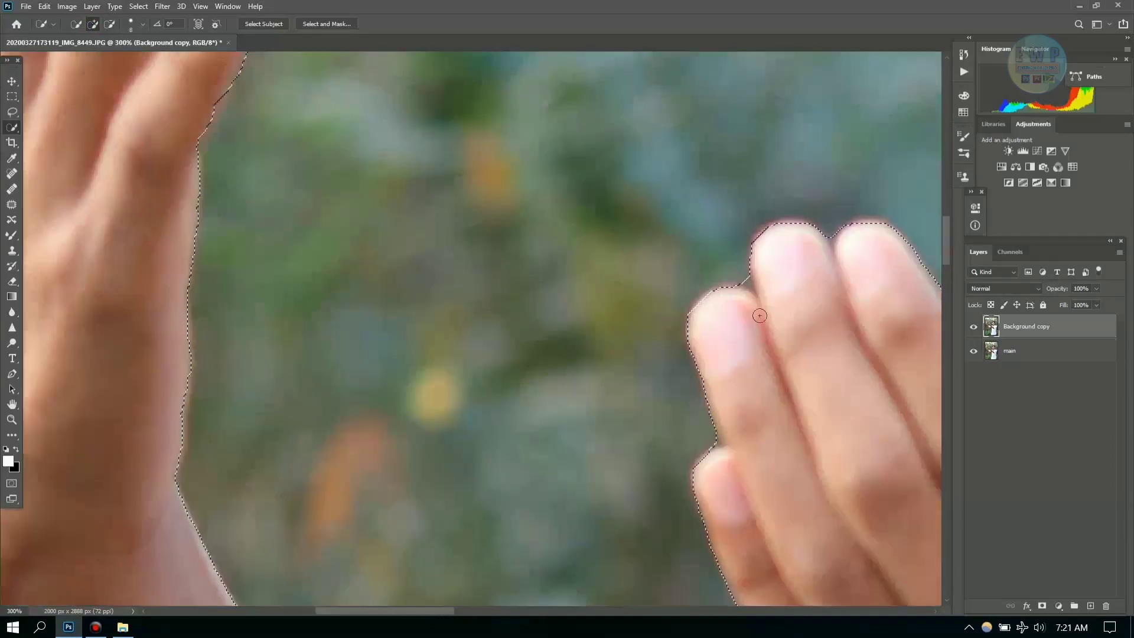
key(ctrl+minus)
key(ctrl+minus)
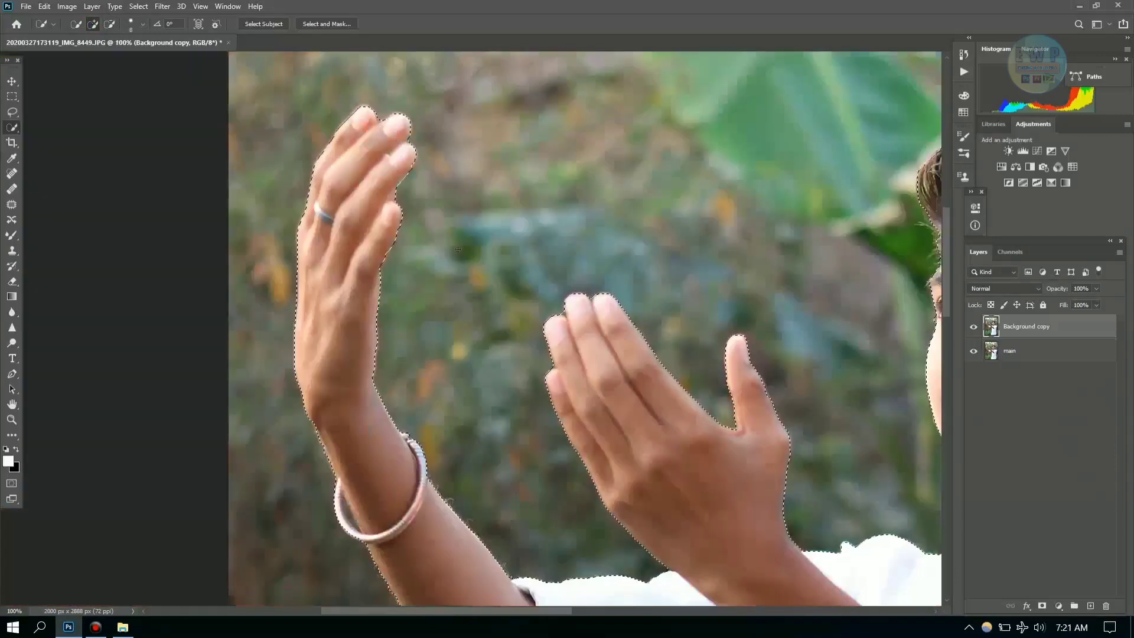
drag(948, 288, 947, 371)
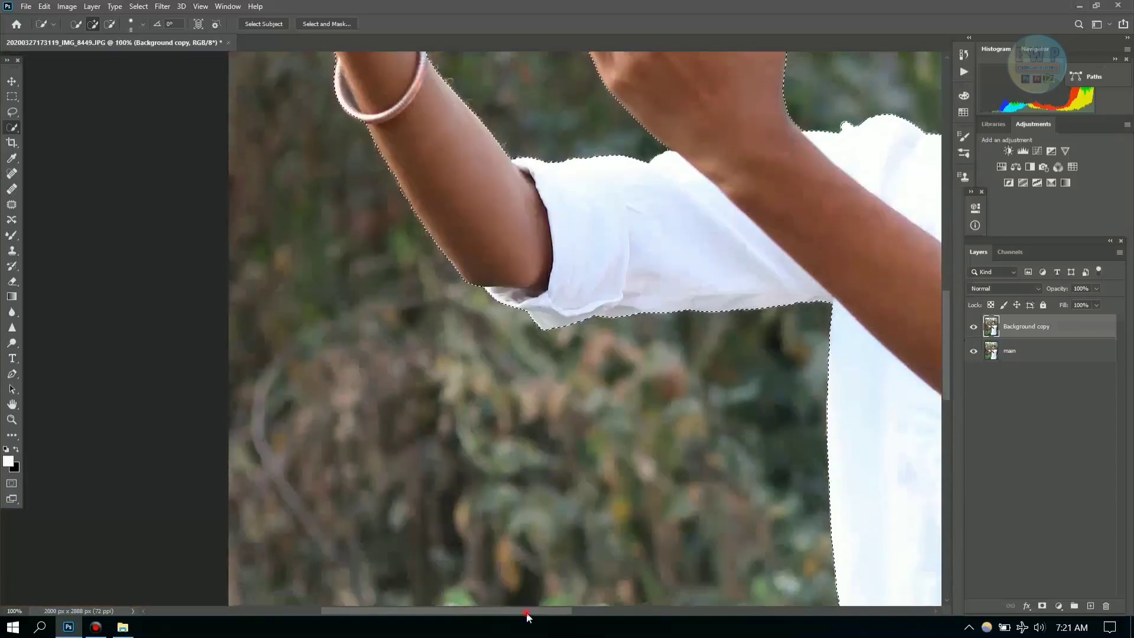
Refine the selection edge along the hairline and left hair edge, then zoom out to fit.
drag(520, 611, 664, 610)
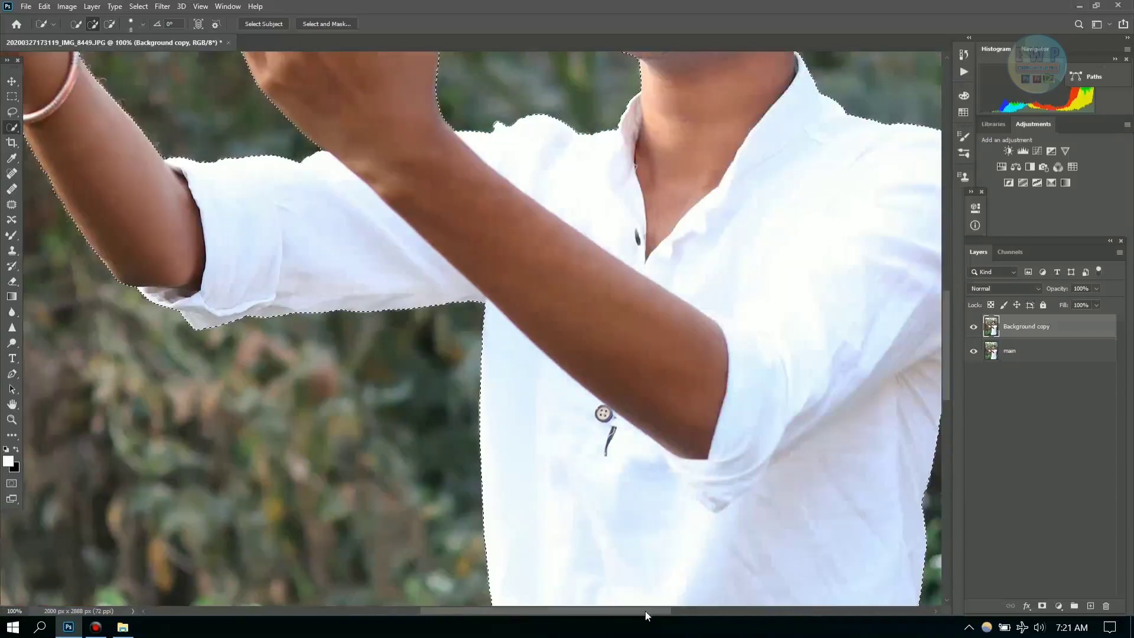
key(ctrl+minus)
drag(681, 462, 650, 267)
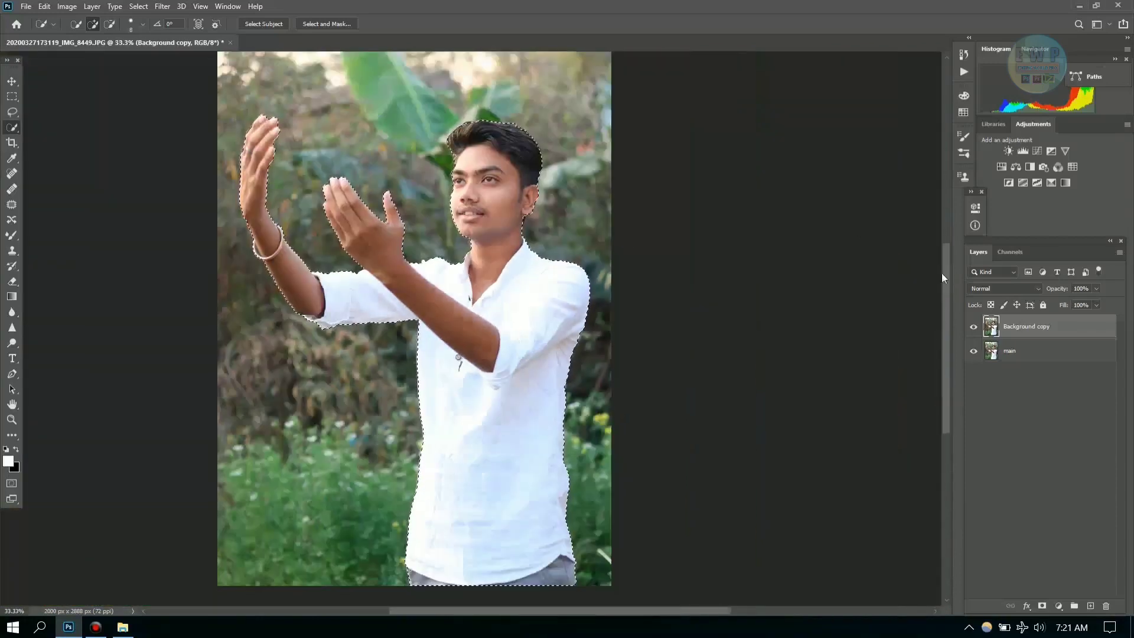
key(ctrl+plus)
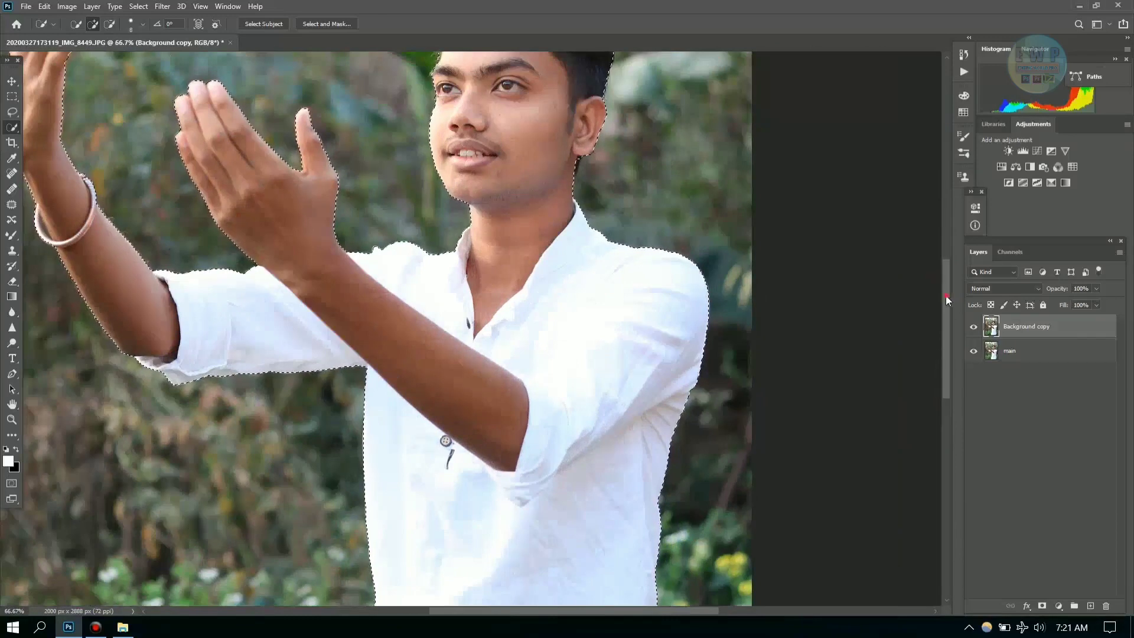
scroll(650, 268, up, 2)
key(ctrl+plus)
key(ctrl+plus)
drag(593, 610, 643, 610)
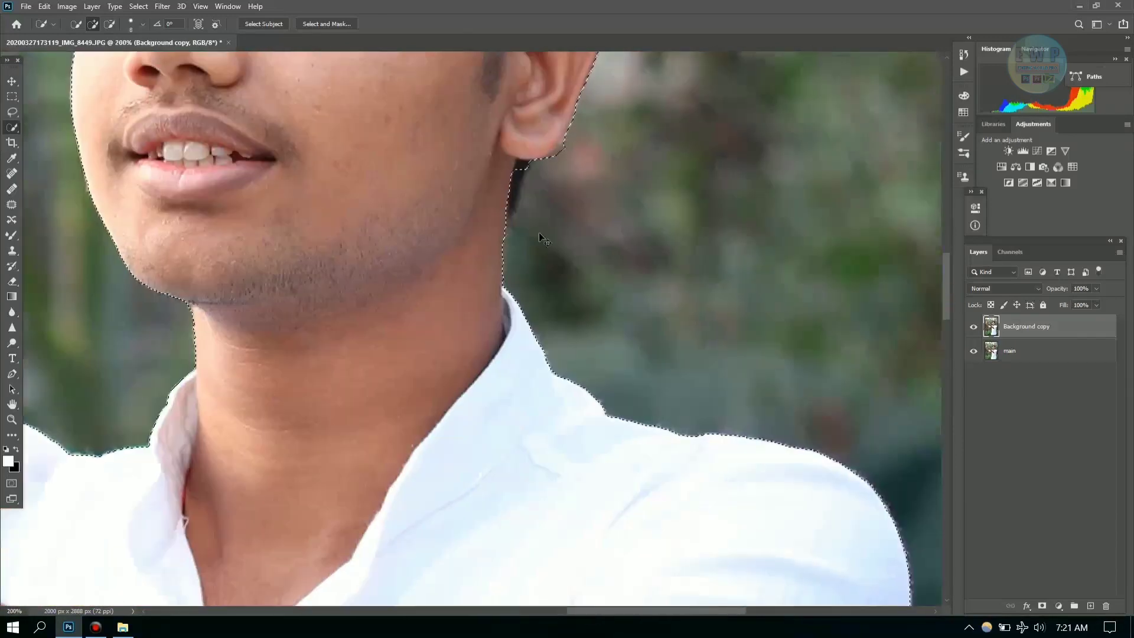
key(ctrl+plus)
drag(949, 293, 695, 272)
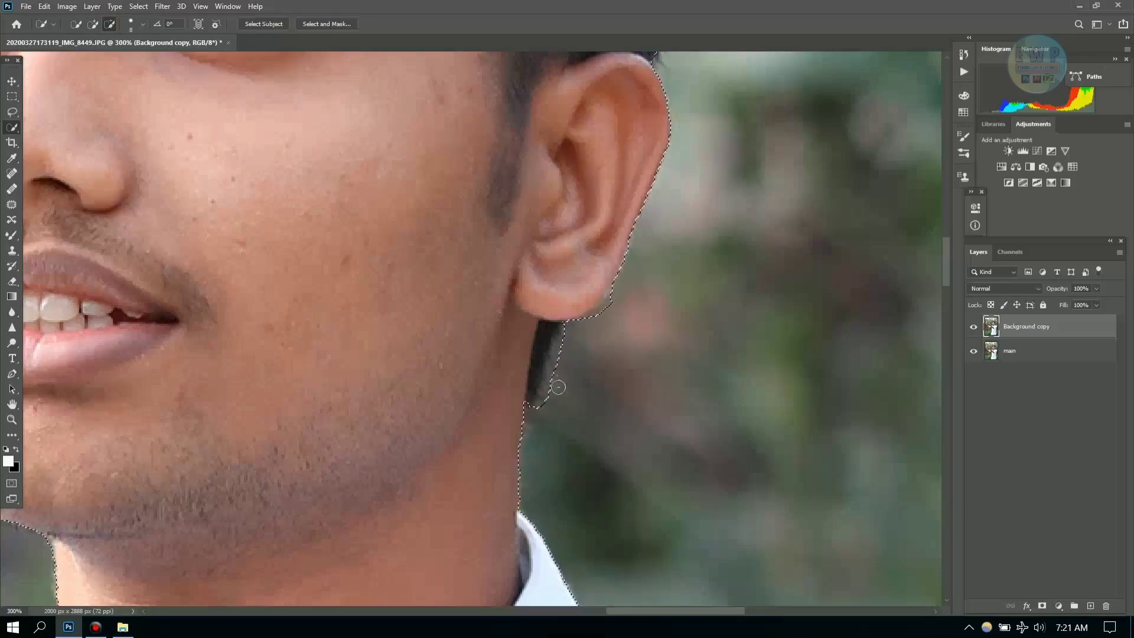
drag(945, 229, 945, 167)
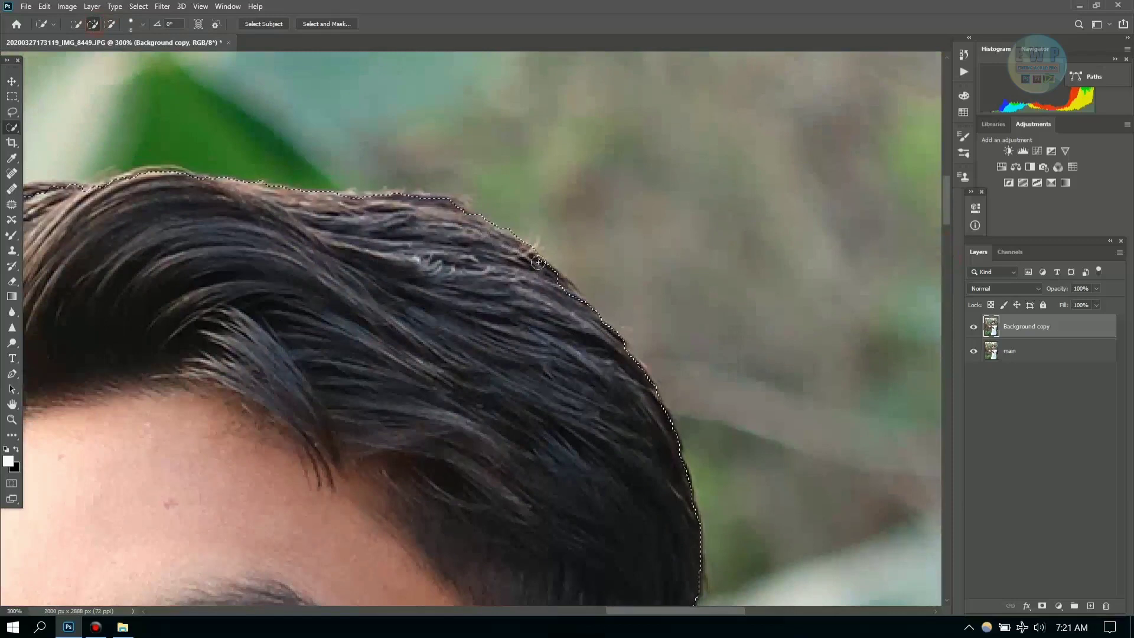
drag(683, 608, 664, 611)
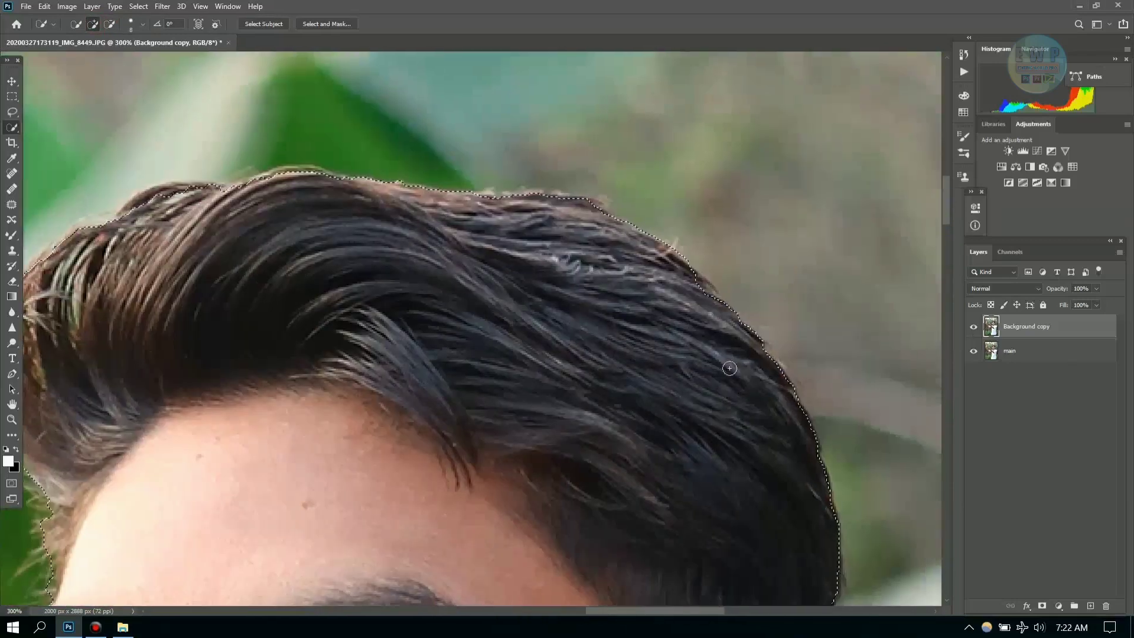
click(692, 277)
drag(635, 610, 597, 610)
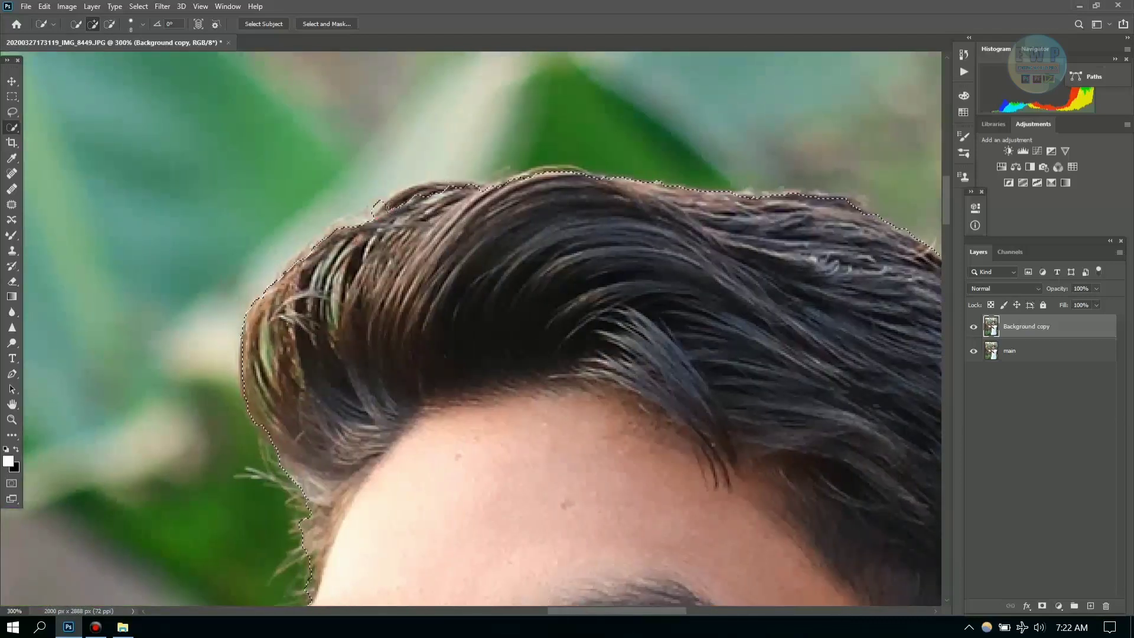
click(281, 281)
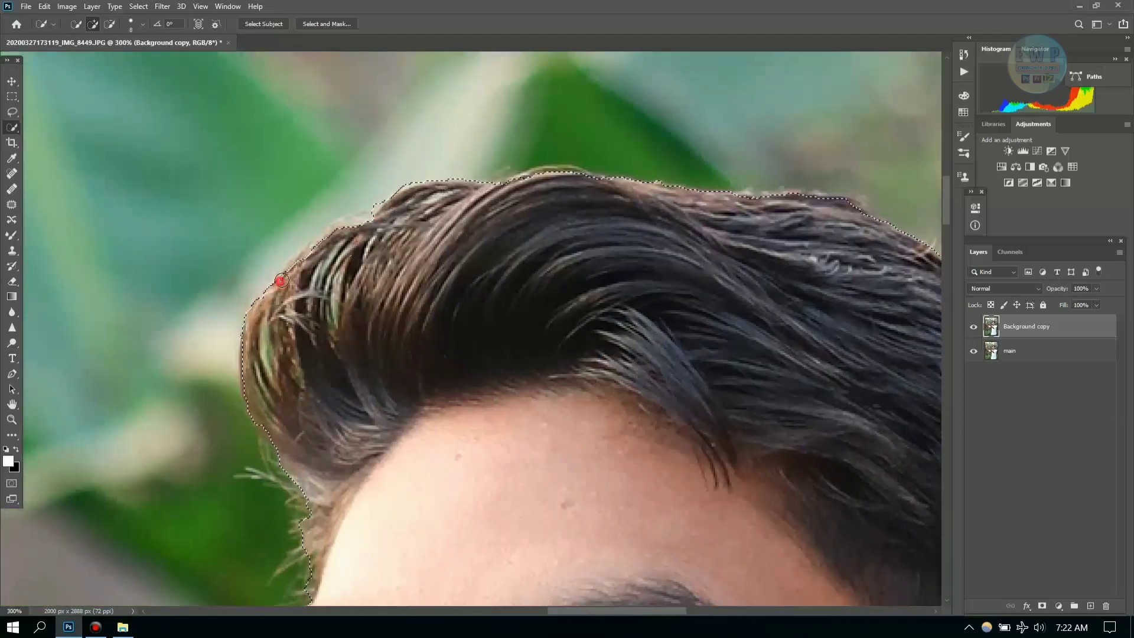
scroll(919, 323, down, 2)
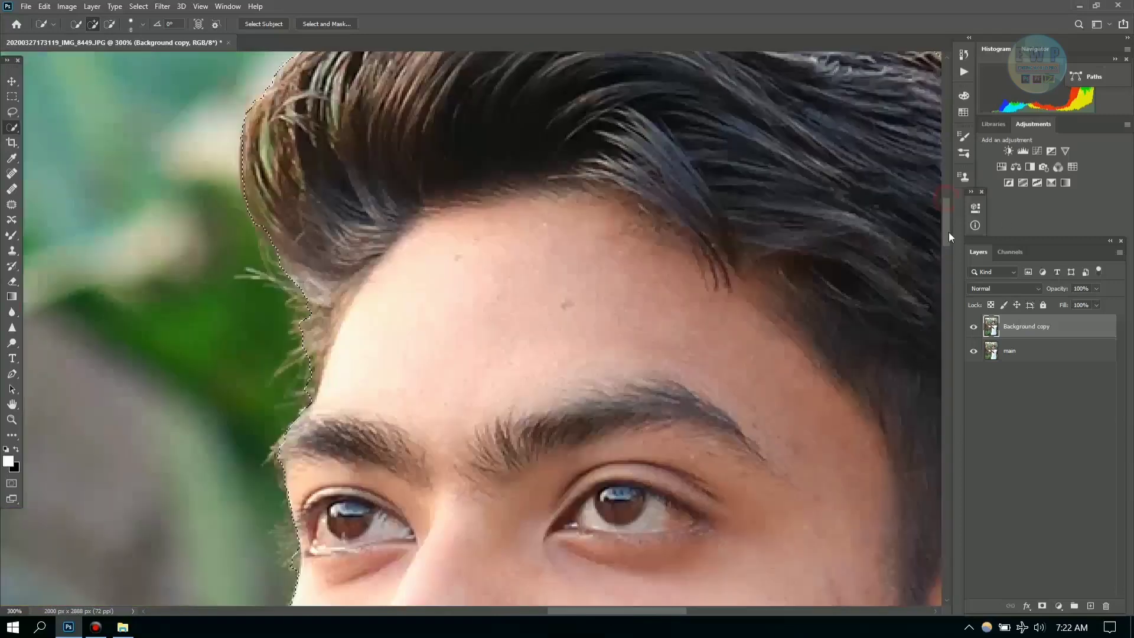
scroll(919, 323, down, 3)
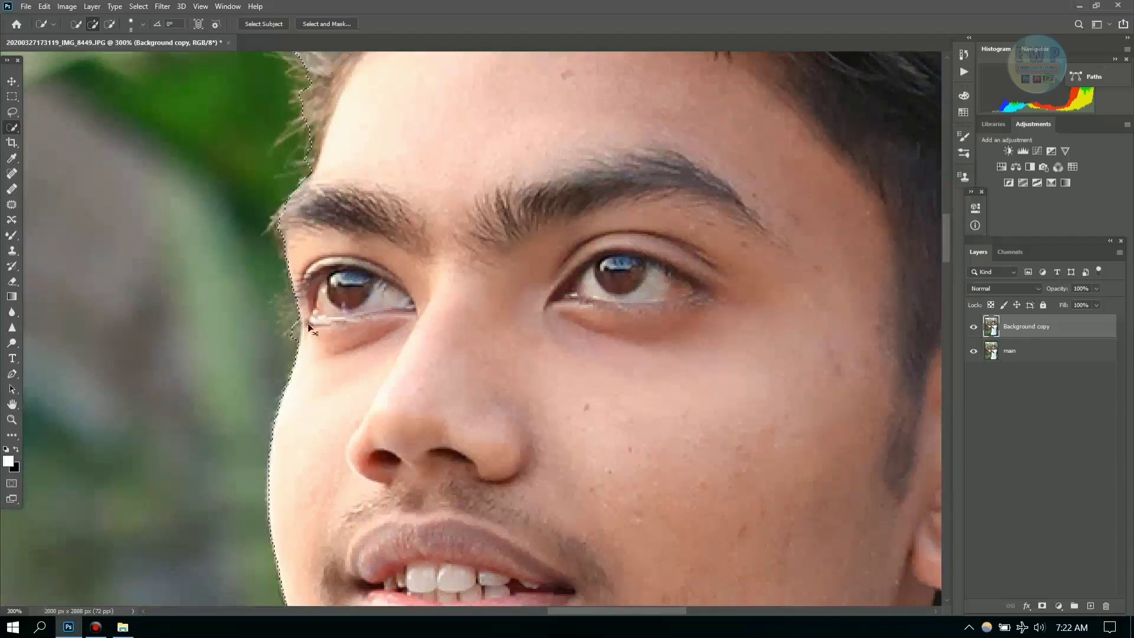
key(ctrl+minus)
key(ctrl+minus)
key(ctrl+minus)
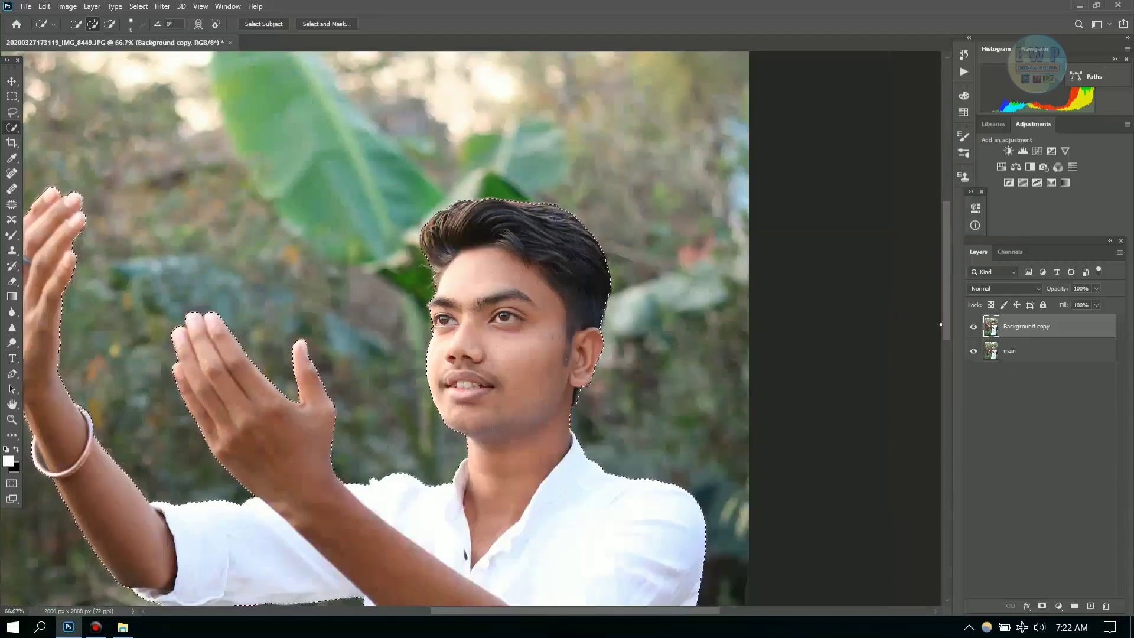
key(ctrl+minus)
key(ctrl+minus)
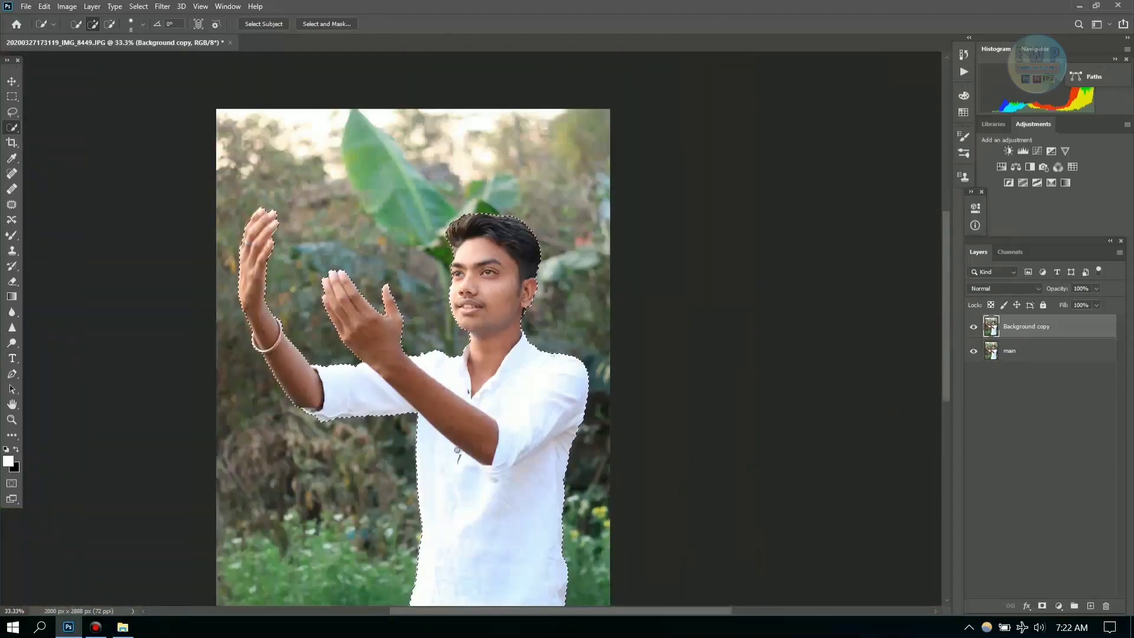
Copy the selected man onto Layer 1 and convert the main layer to a smart object.
right_click(511, 336)
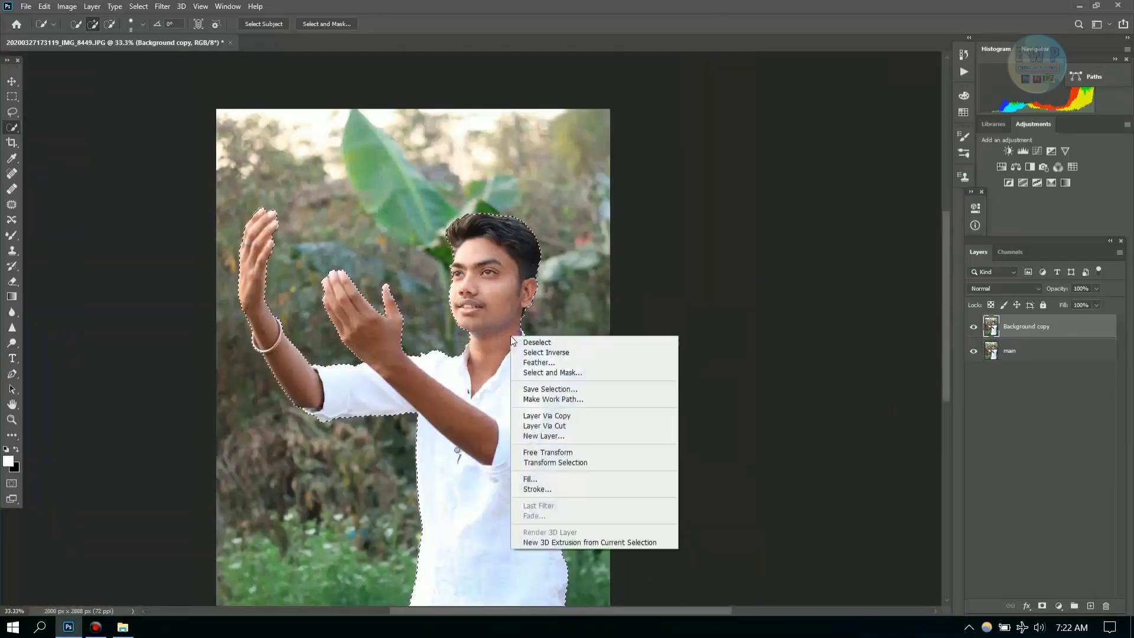
click(594, 417)
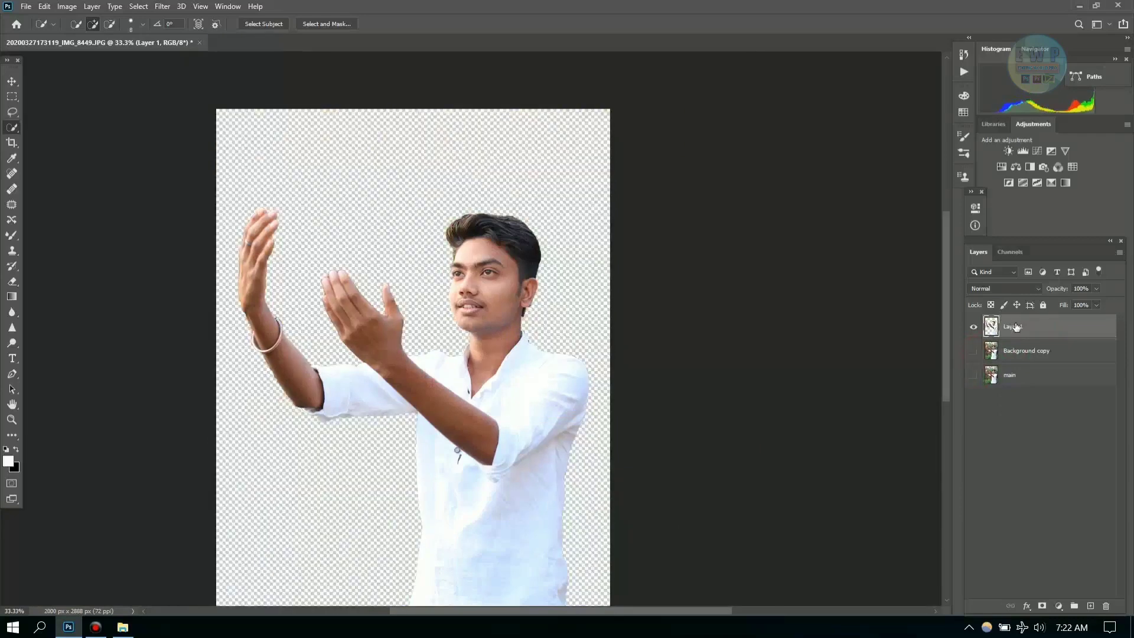
right_click(1060, 370)
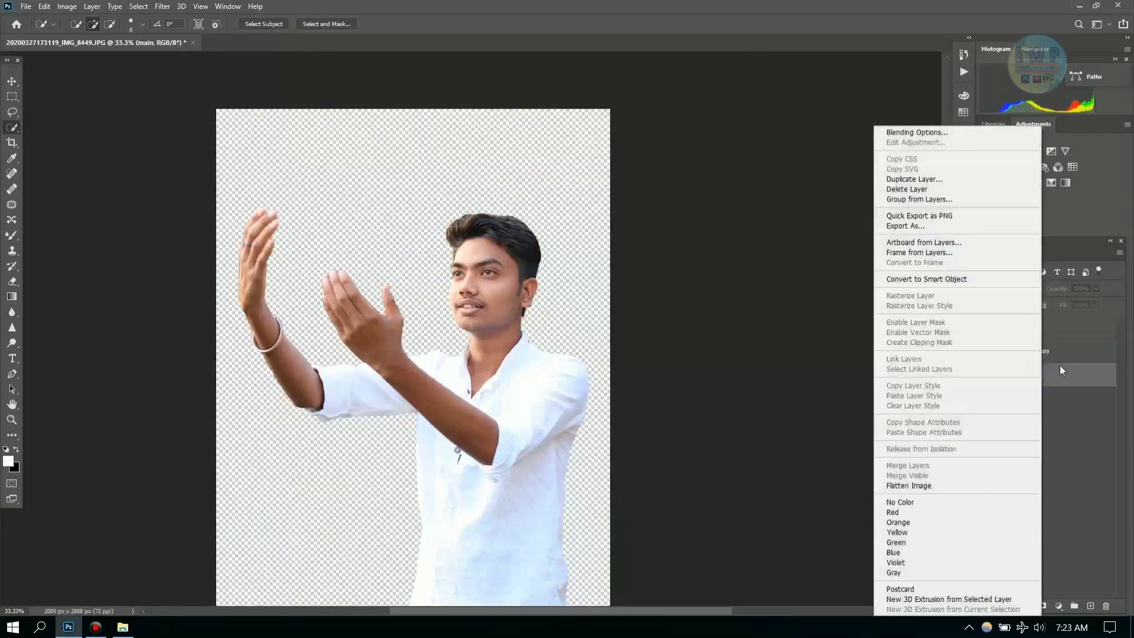
click(966, 277)
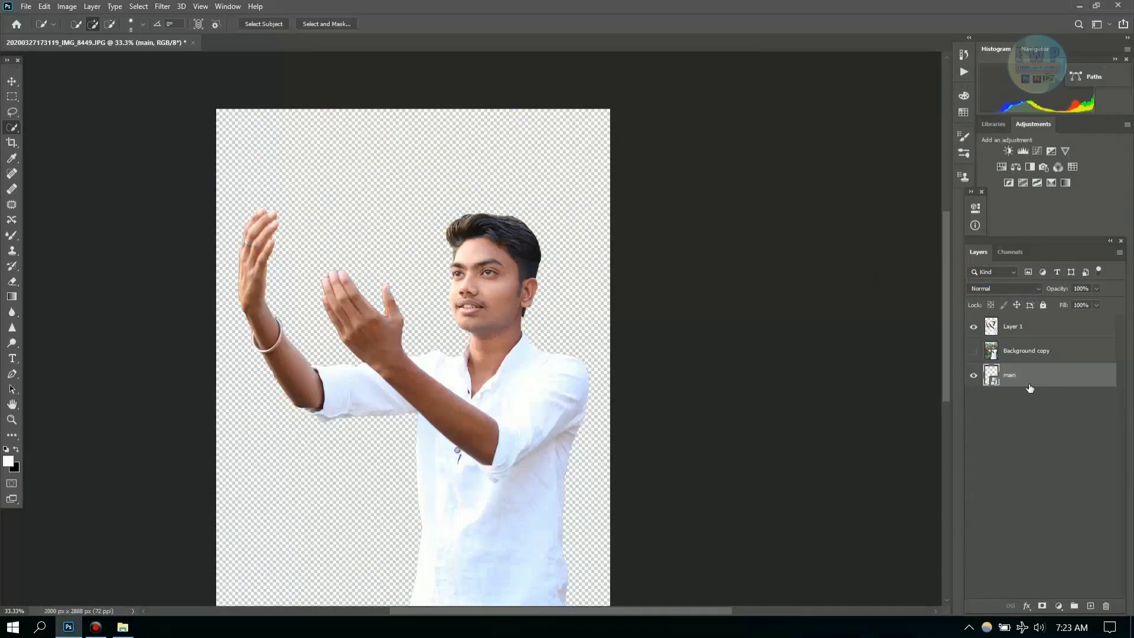
Convert Background copy to a smart object, hide it, and make Layer 1 active.
click(999, 349)
right_click(992, 348)
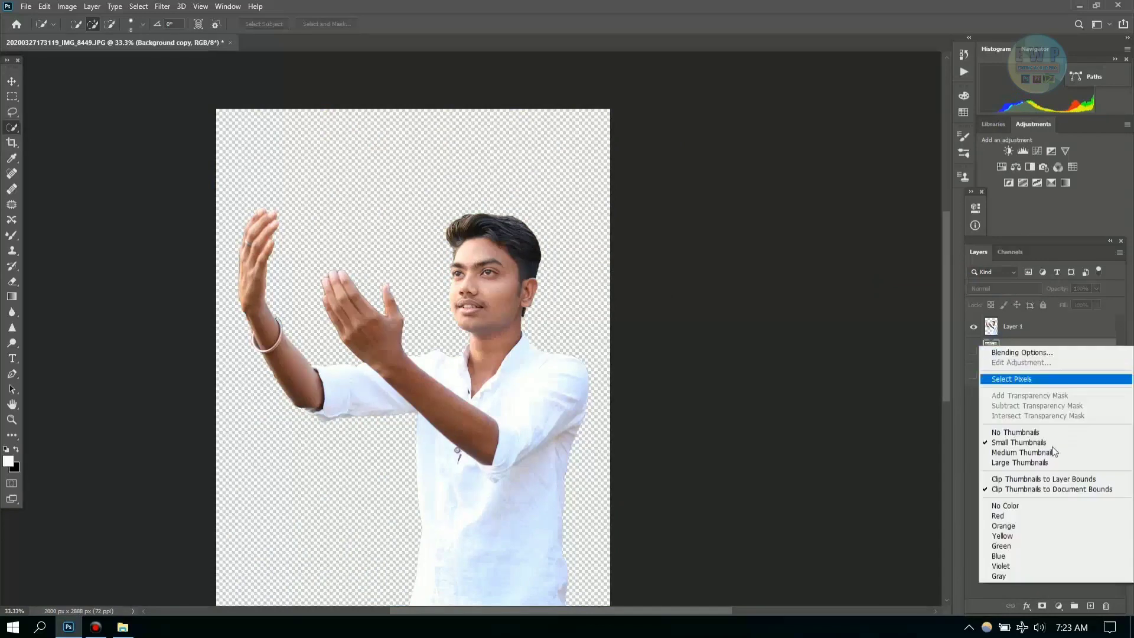
right_click(1085, 352)
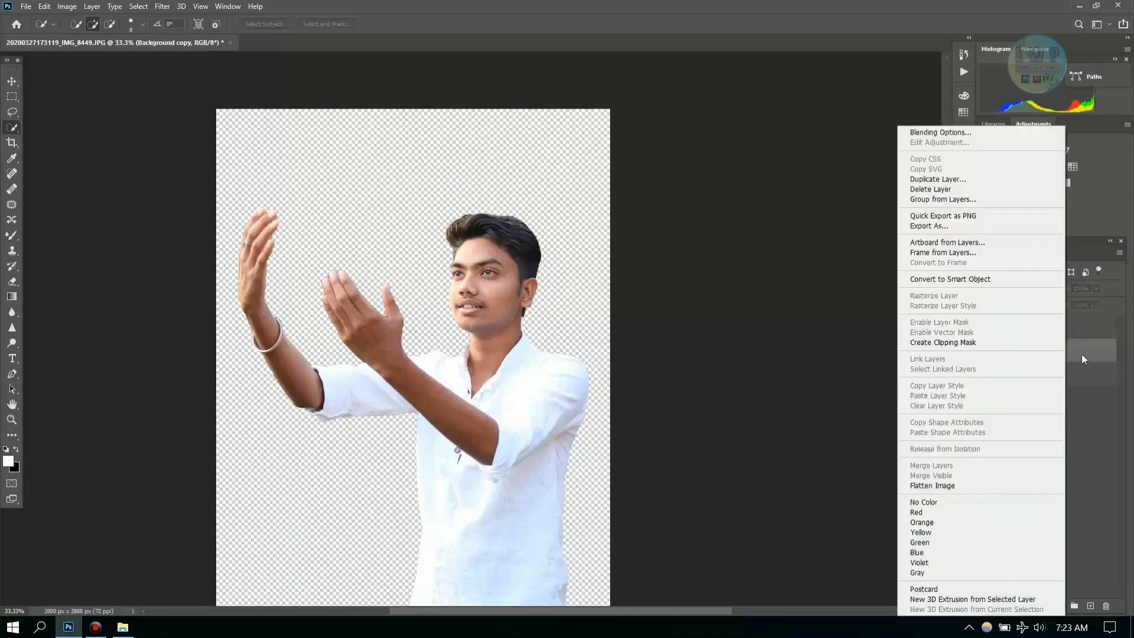
click(1003, 279)
click(974, 326)
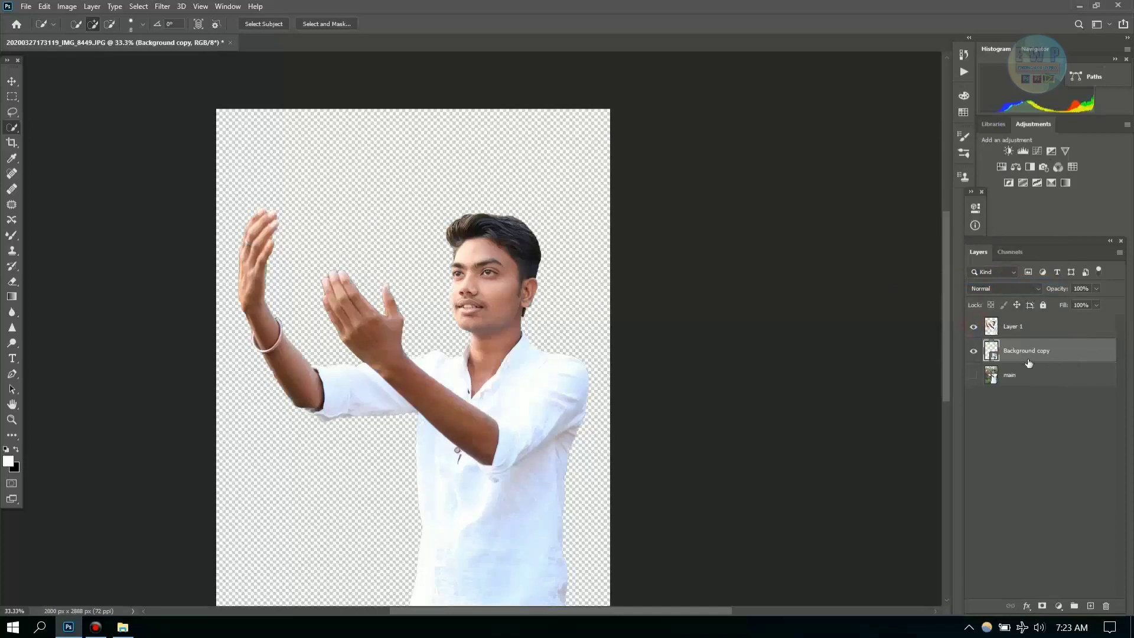
right_click(1028, 352)
key(Escape)
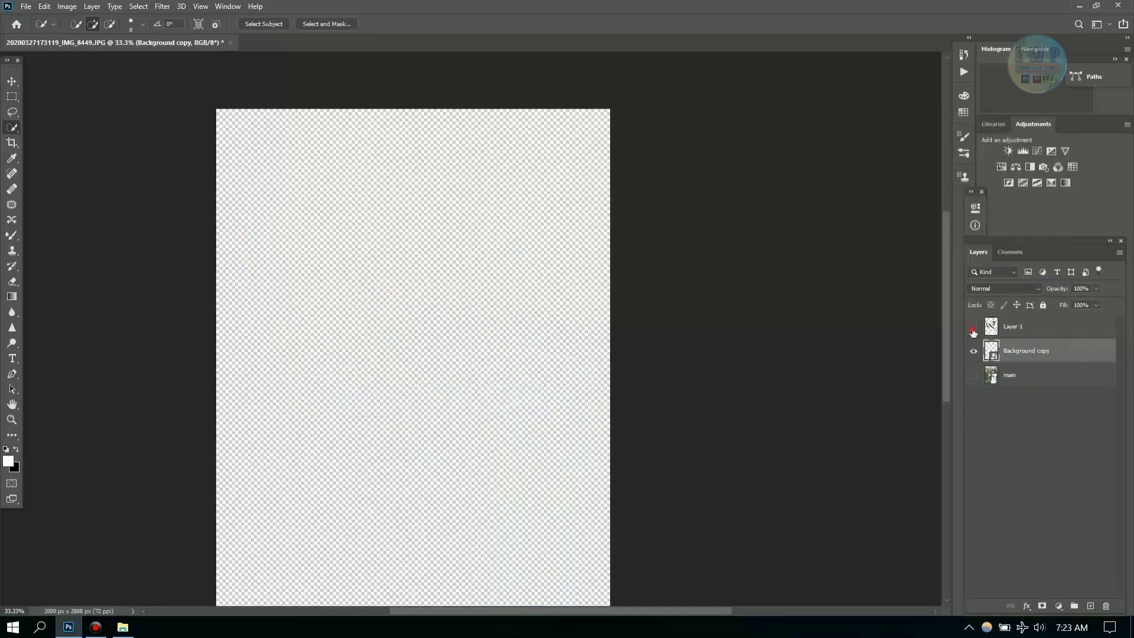
click(973, 328)
click(973, 350)
click(1027, 326)
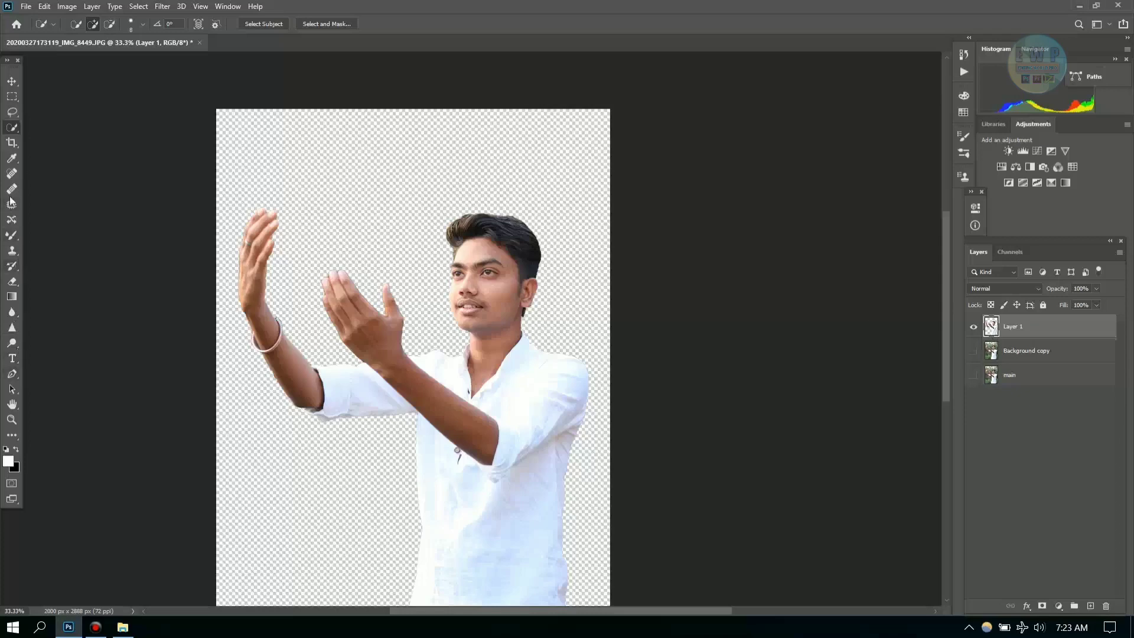
click(13, 283)
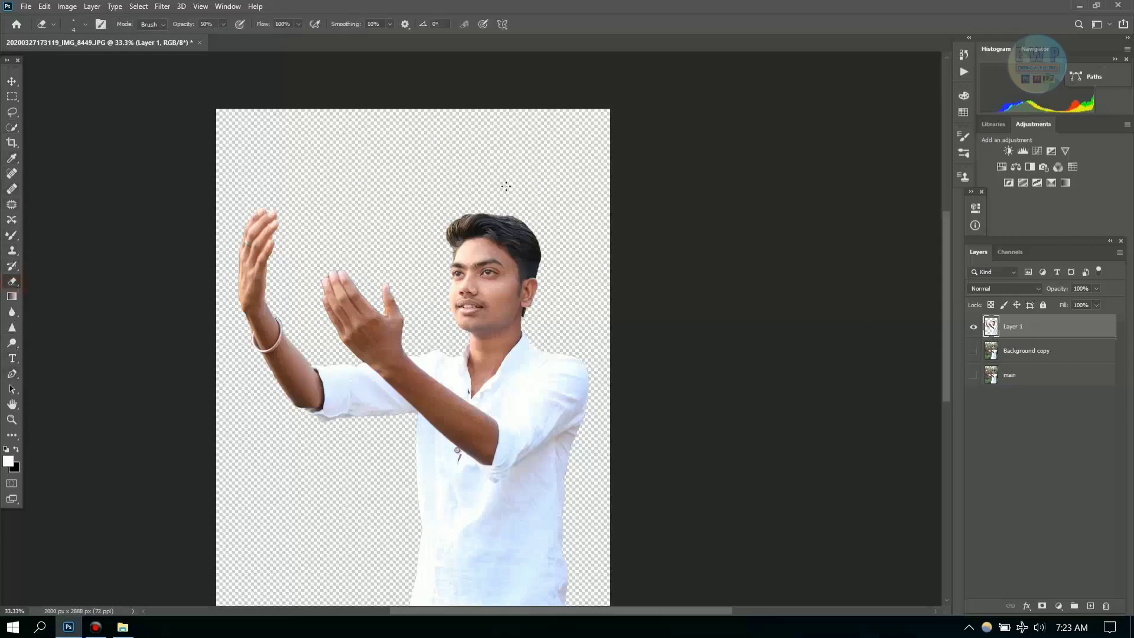
Erase the whitish fringe at the earlobe, the earring's lower tip and the neck edge.
key(ctrl+plus)
key(ctrl+plus)
key(ctrl+plus)
key(ctrl+plus)
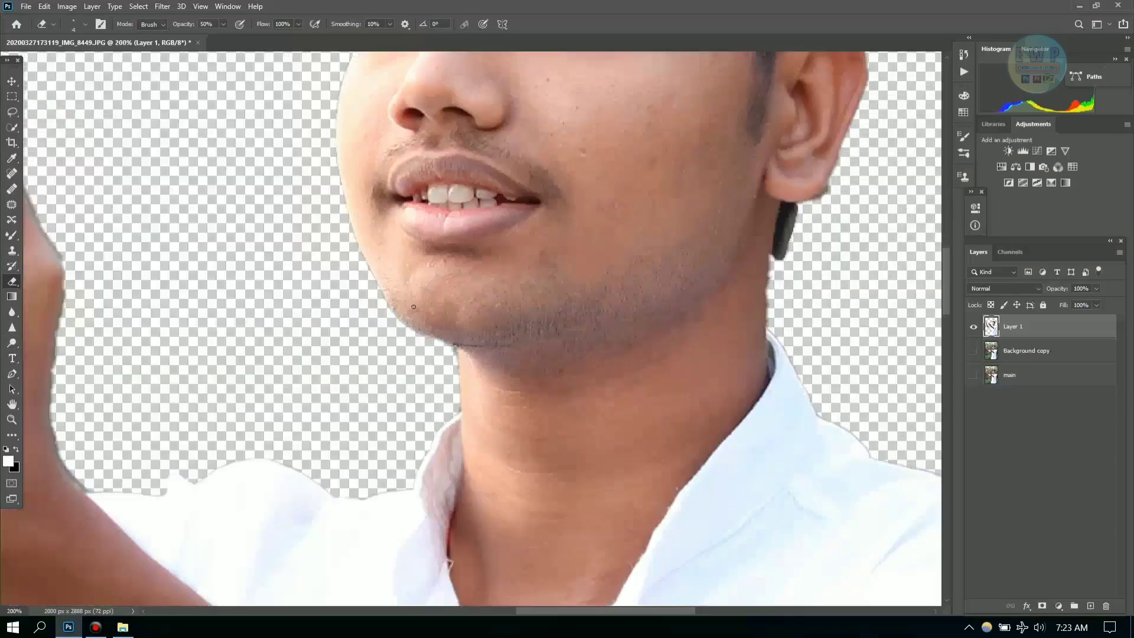
right_click(11, 287)
click(83, 280)
key(ctrl+plus)
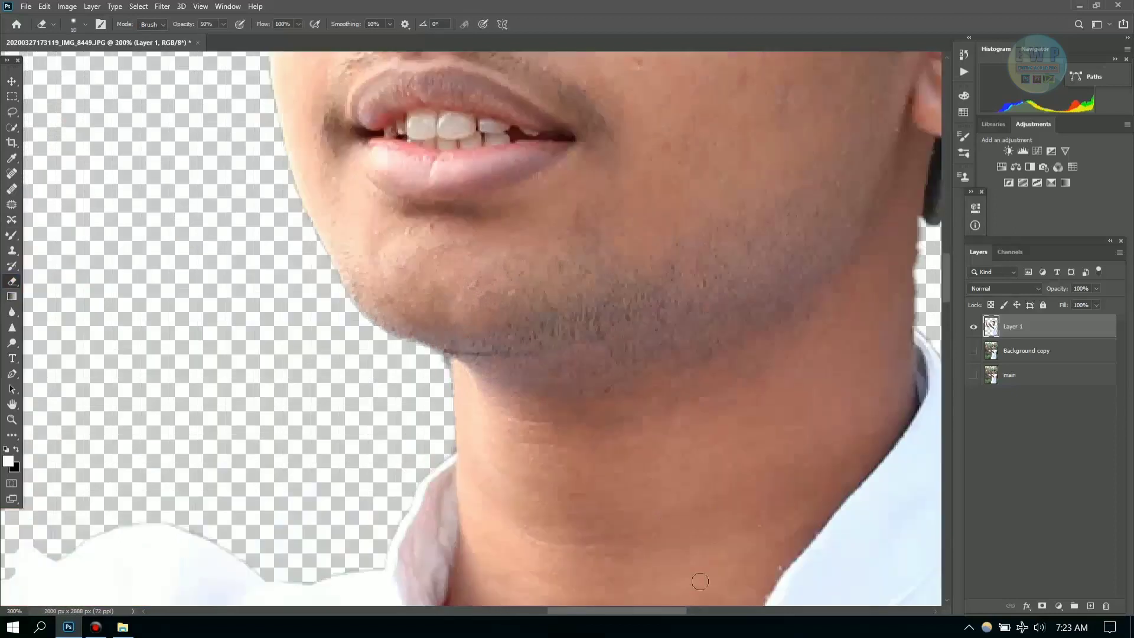
drag(648, 614, 678, 616)
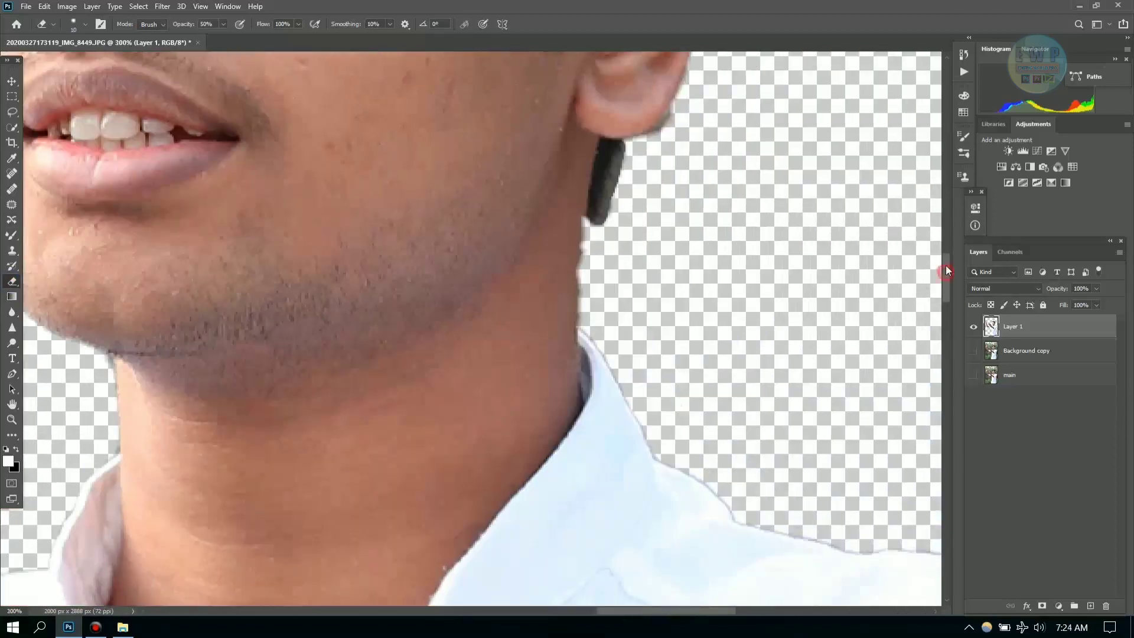
drag(945, 270, 945, 260)
key(ctrl+plus)
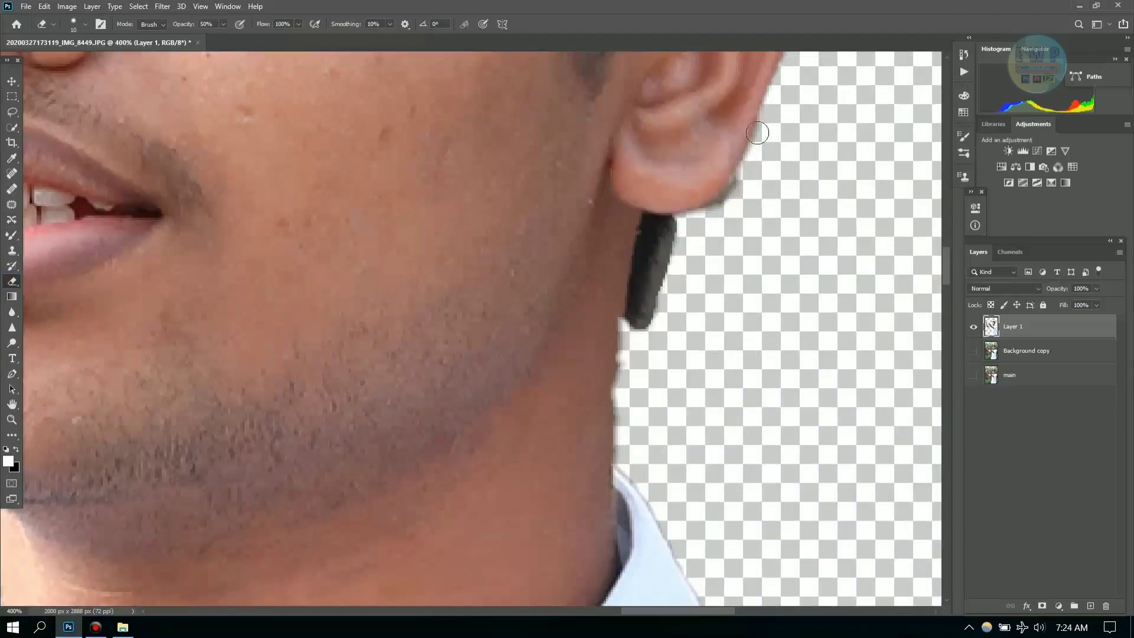
drag(730, 202, 672, 282)
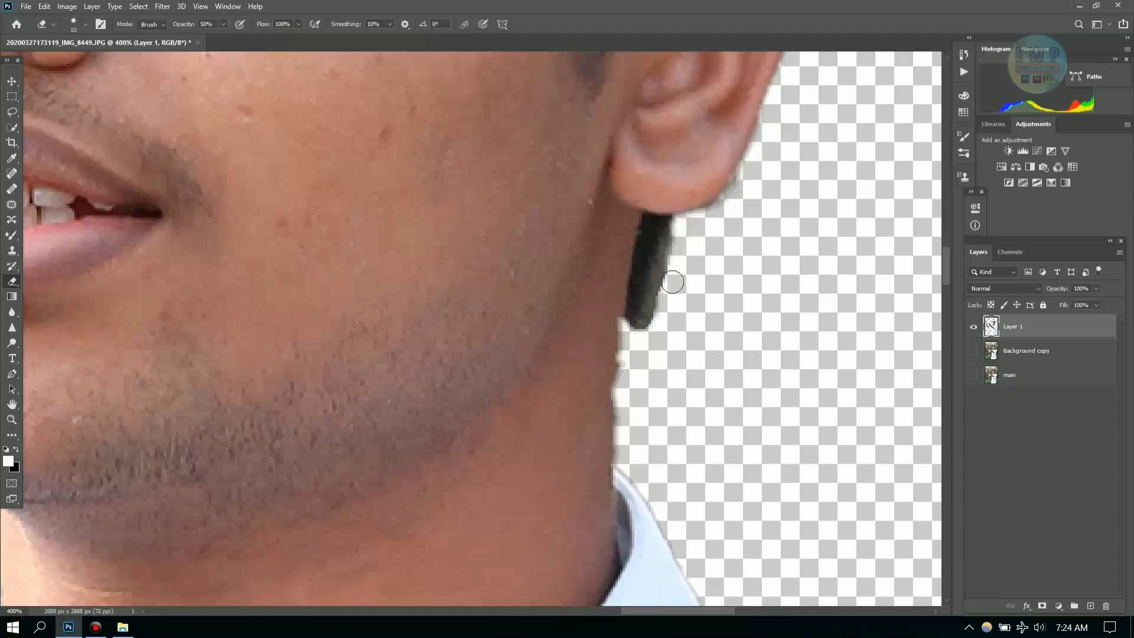
mouse_move(643, 322)
mouse_down()
mouse_move(634, 333)
mouse_move(659, 323)
mouse_up()
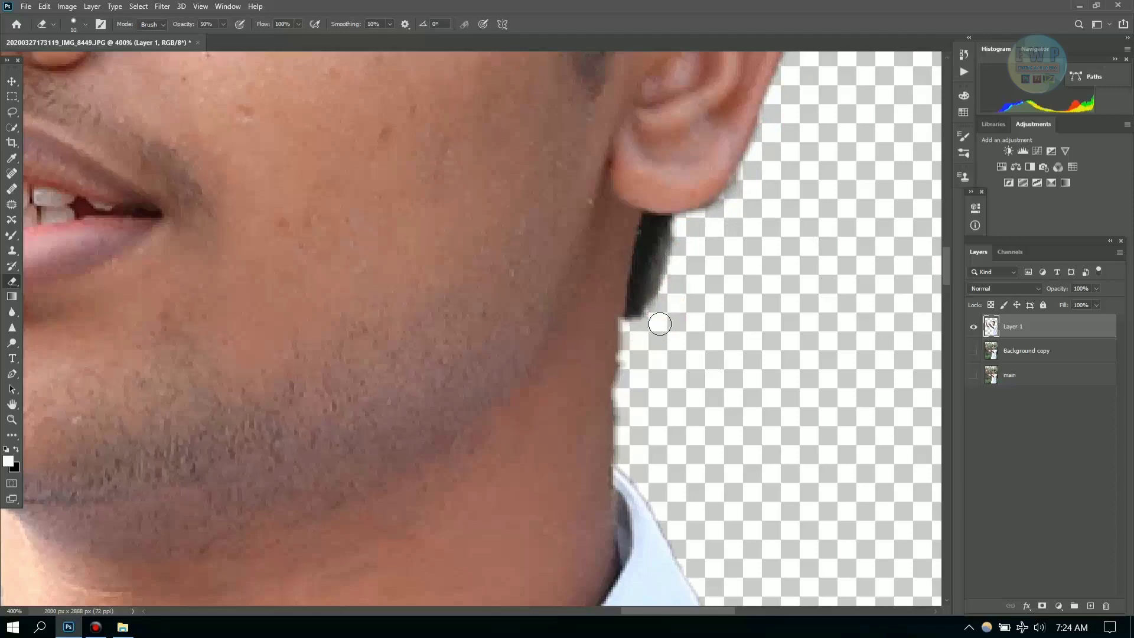
drag(627, 368, 636, 399)
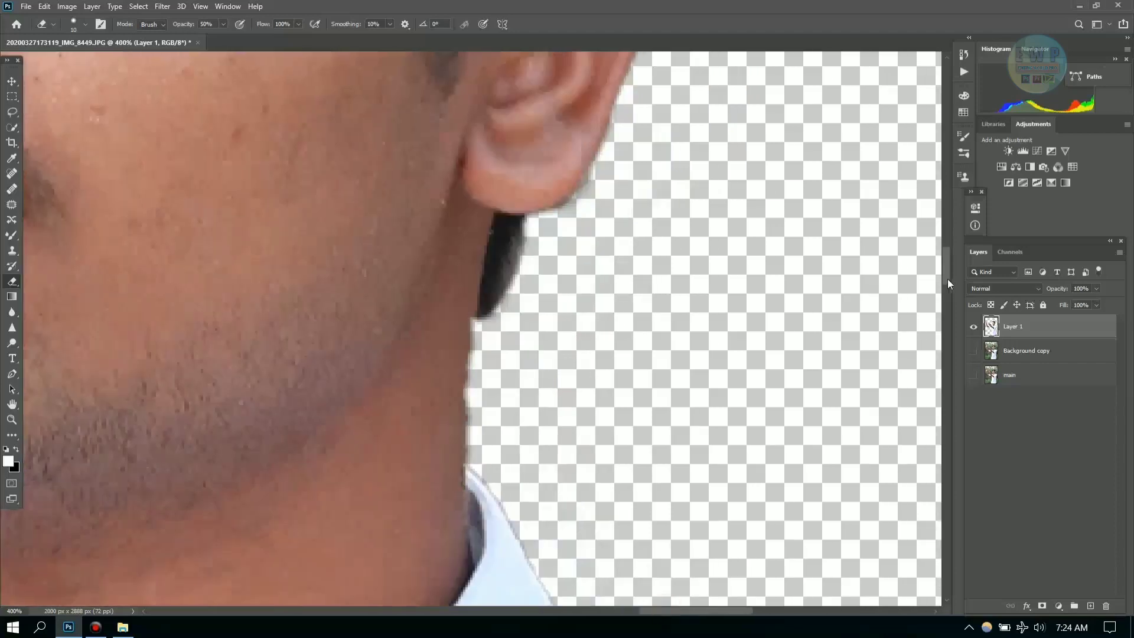
Erase leftover fringe at the face edge and the dark fringe along the neck.
drag(947, 279, 939, 194)
drag(679, 611, 585, 611)
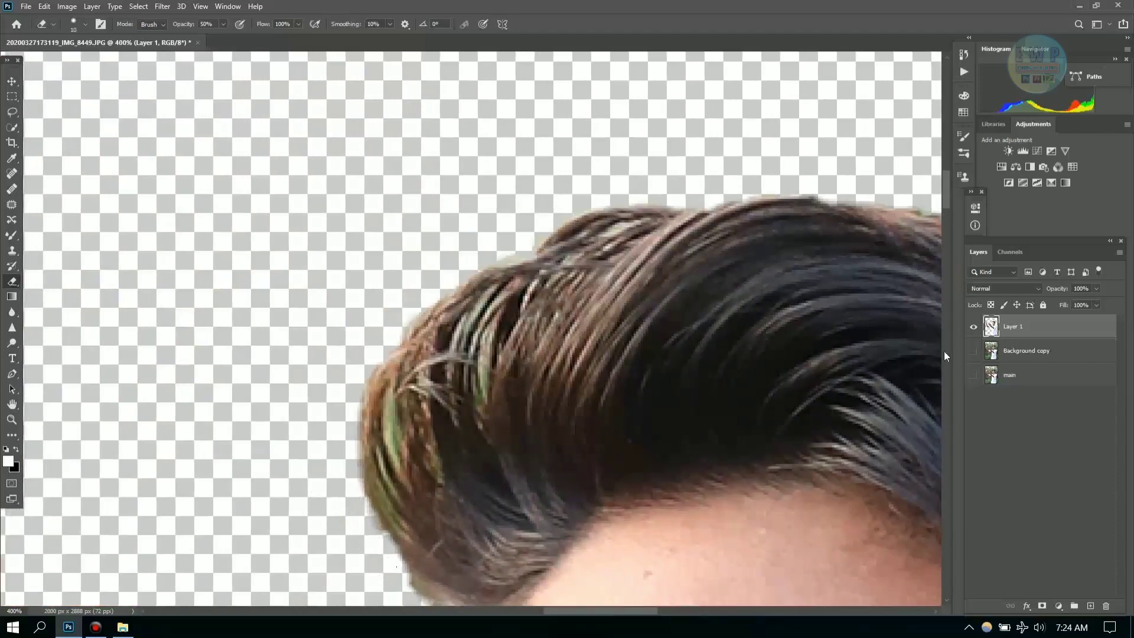
drag(945, 195, 943, 238)
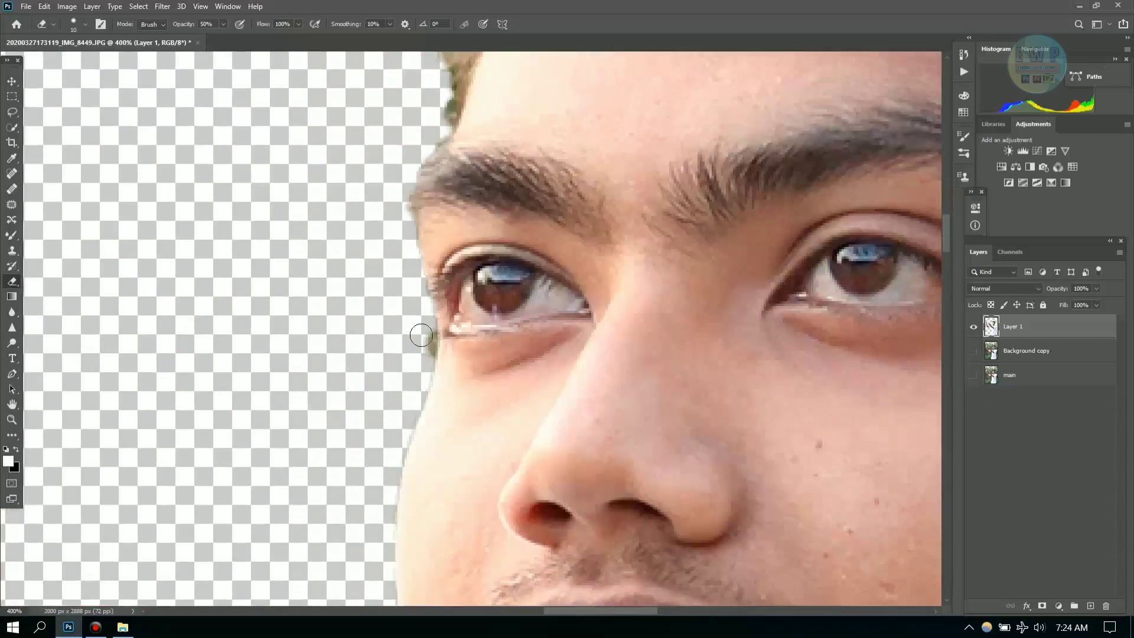
click(422, 343)
drag(945, 233, 946, 295)
drag(624, 611, 551, 611)
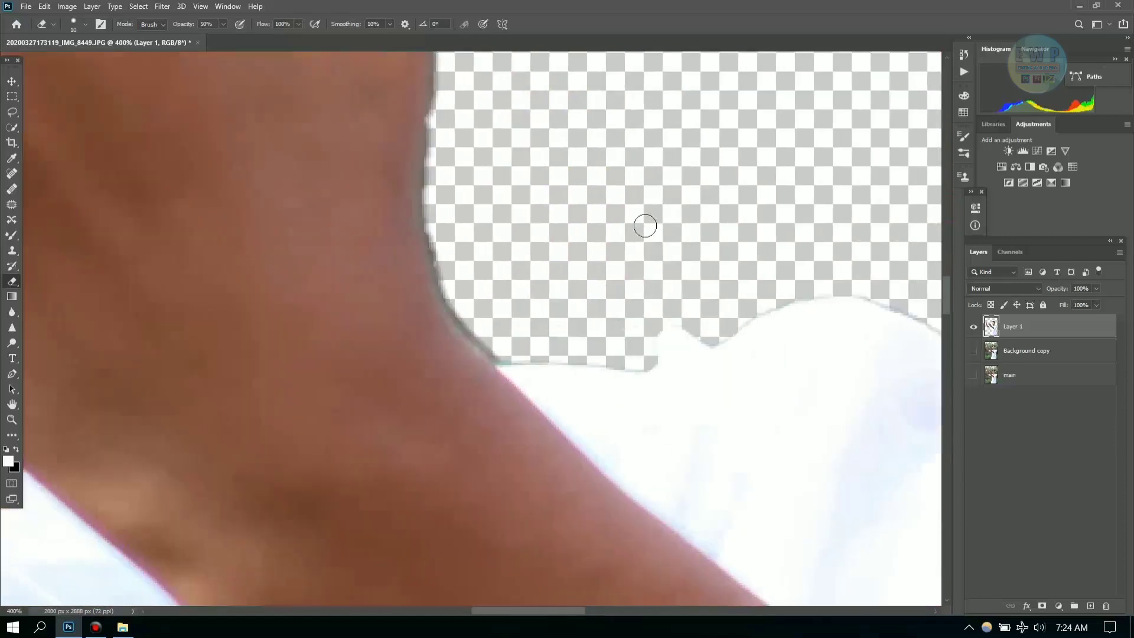
drag(438, 141, 450, 285)
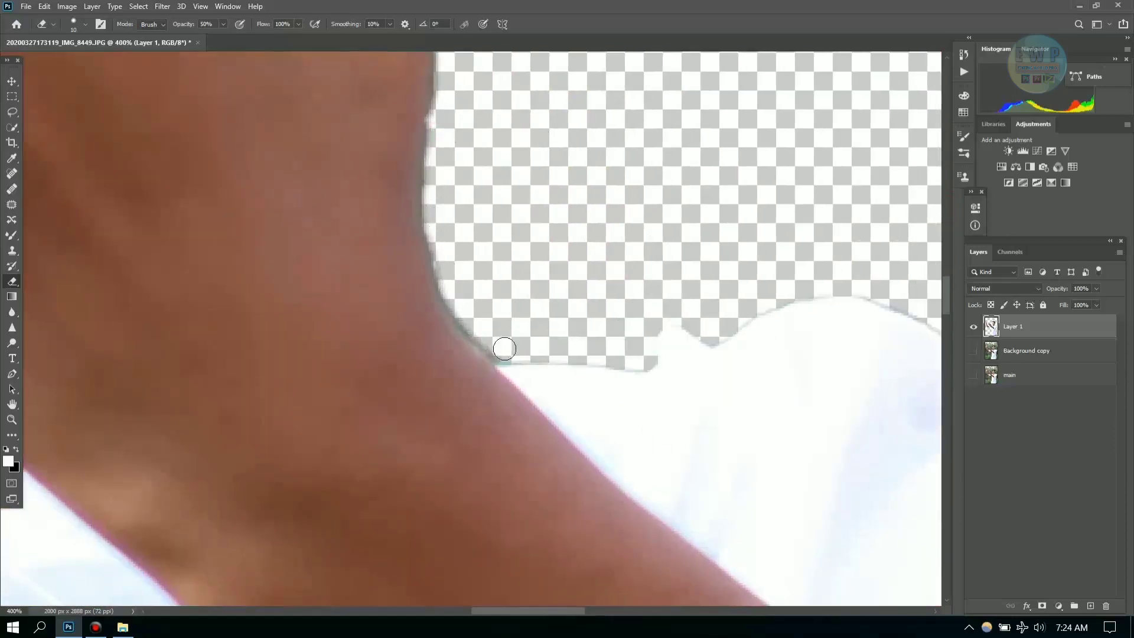
Erase the dark fringe and grey arc along the finger's edges.
drag(947, 305, 941, 264)
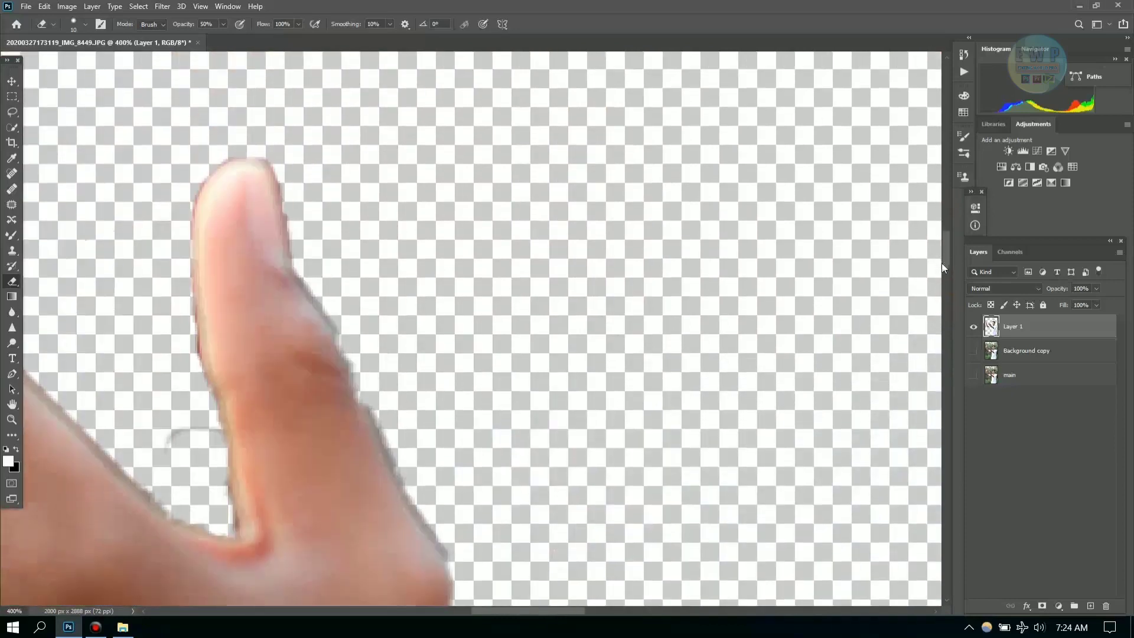
drag(375, 398, 473, 510)
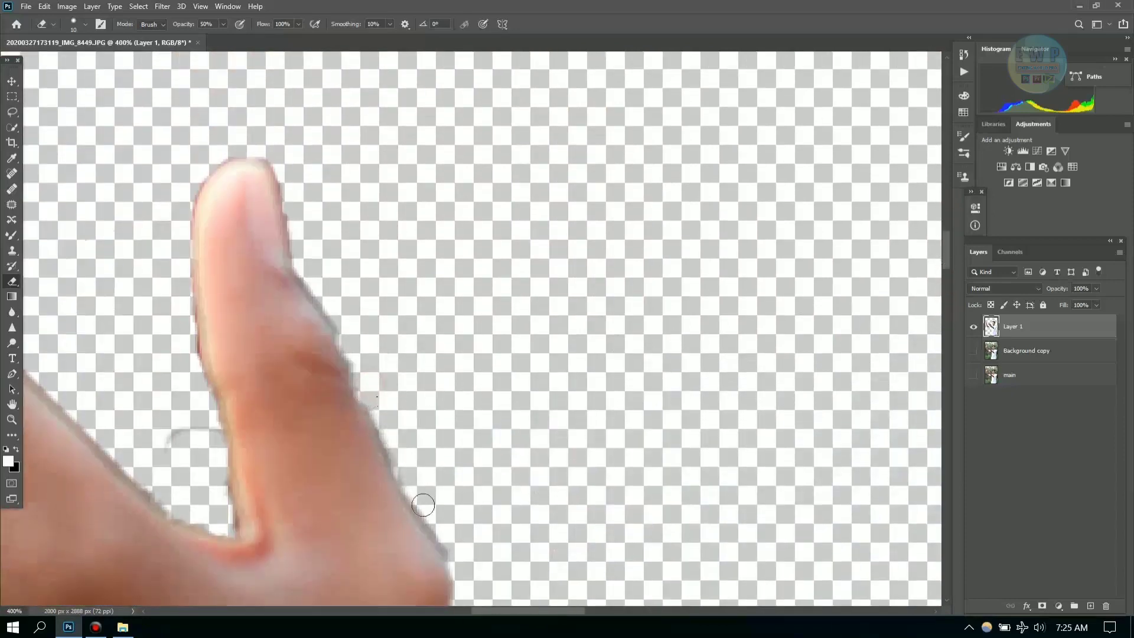
mouse_move(290, 188)
mouse_down()
mouse_move(295, 251)
mouse_move(325, 302)
mouse_up()
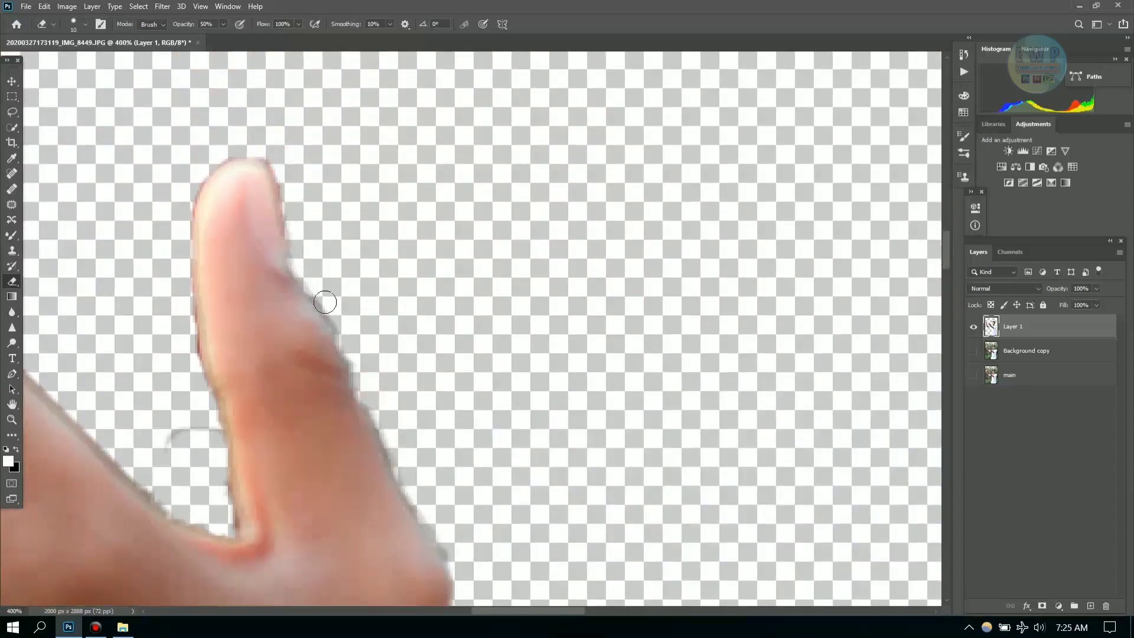
drag(167, 436, 206, 439)
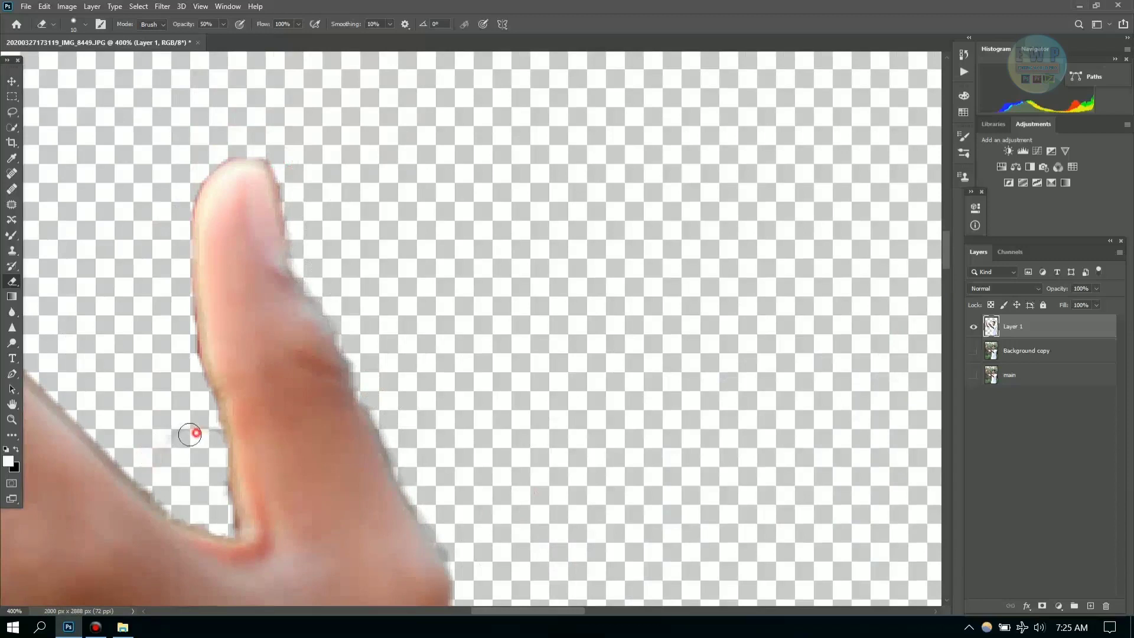
click(206, 483)
drag(570, 614, 422, 615)
scroll(943, 224, up, 5)
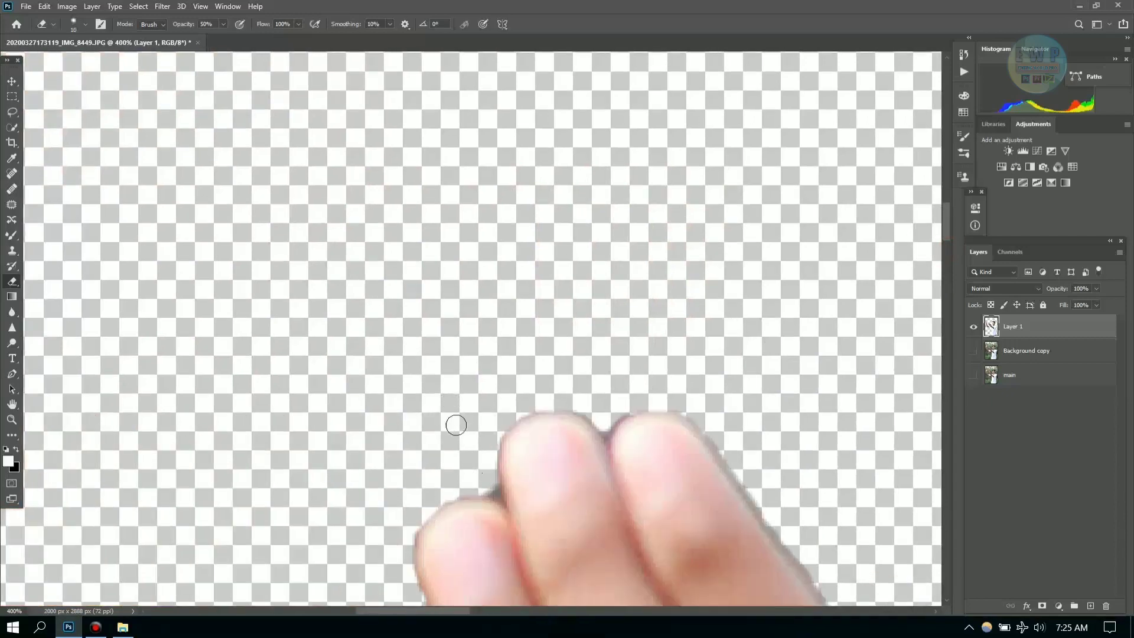
Erase the pinkish fringe along the edge of the arm.
key(ctrl+plus)
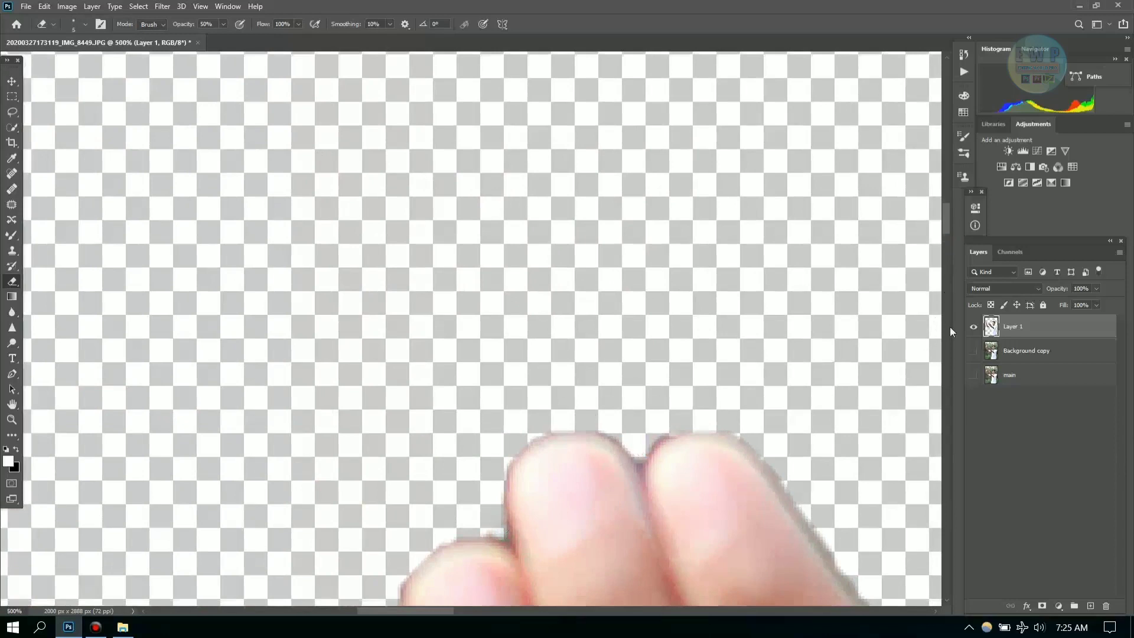
drag(943, 219, 946, 250)
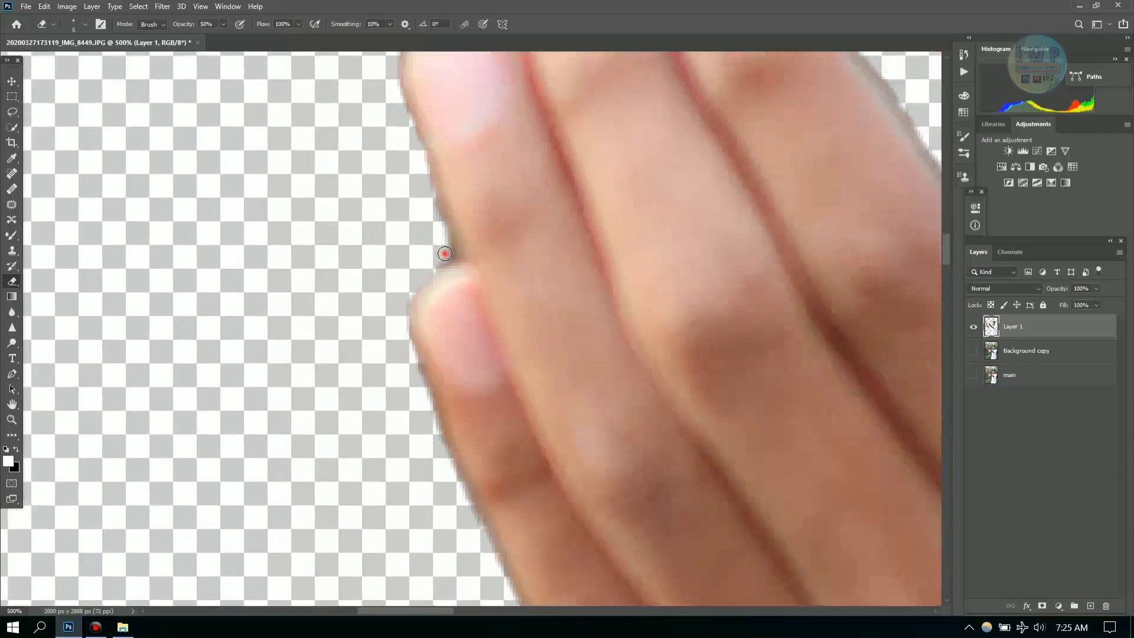
drag(946, 248, 946, 289)
key(ctrl+minus)
key(ctrl+minus)
key(ctrl+minus)
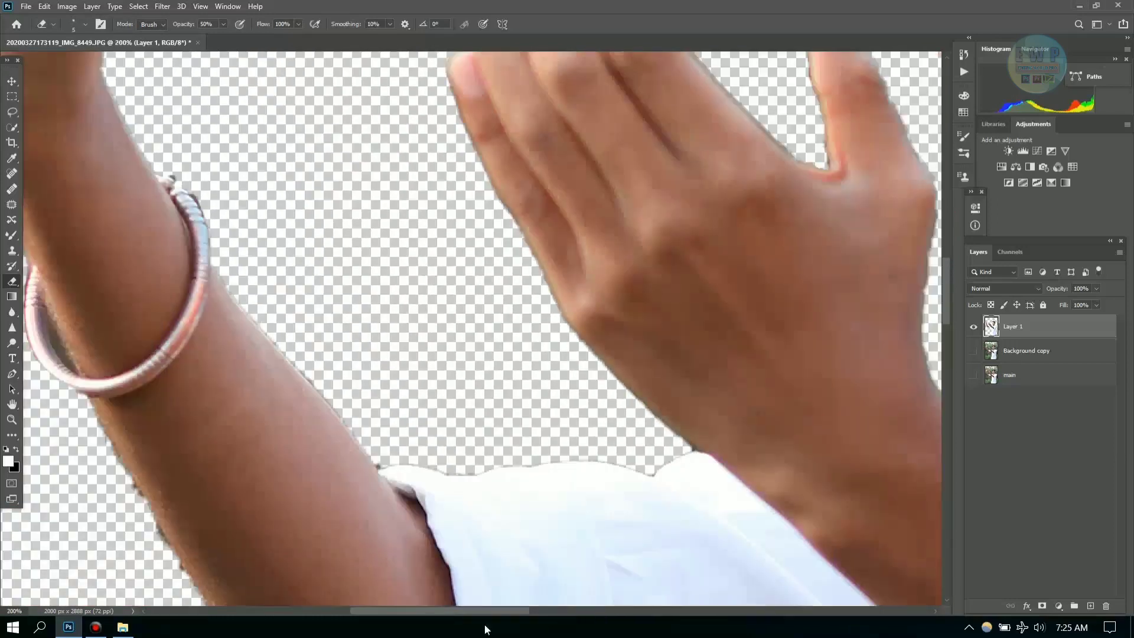
drag(484, 614, 445, 614)
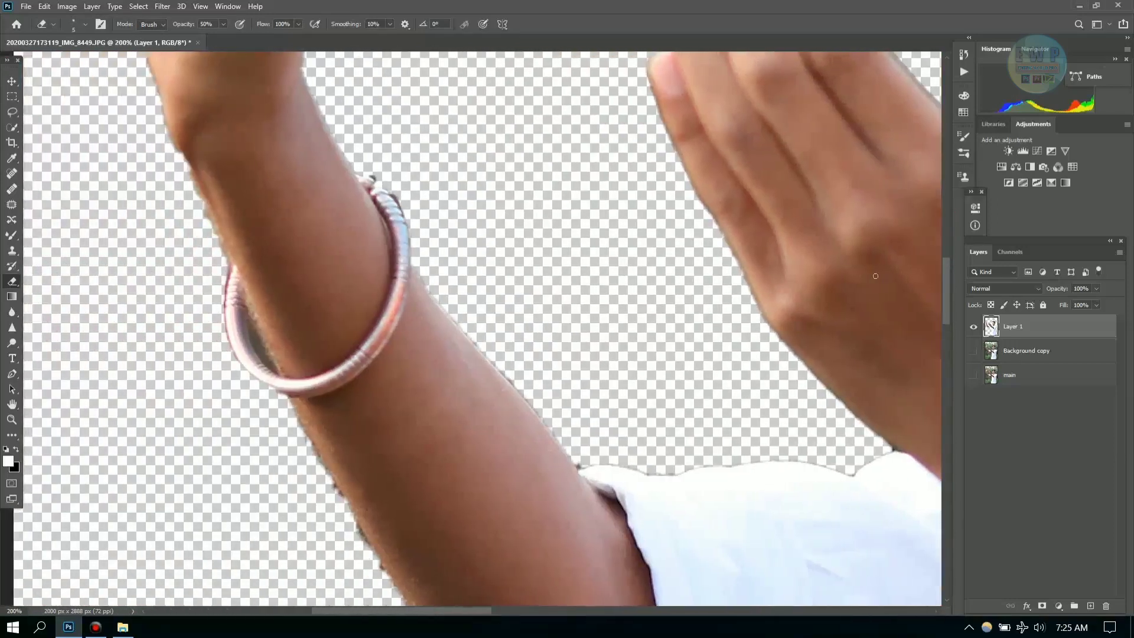
drag(950, 278, 948, 304)
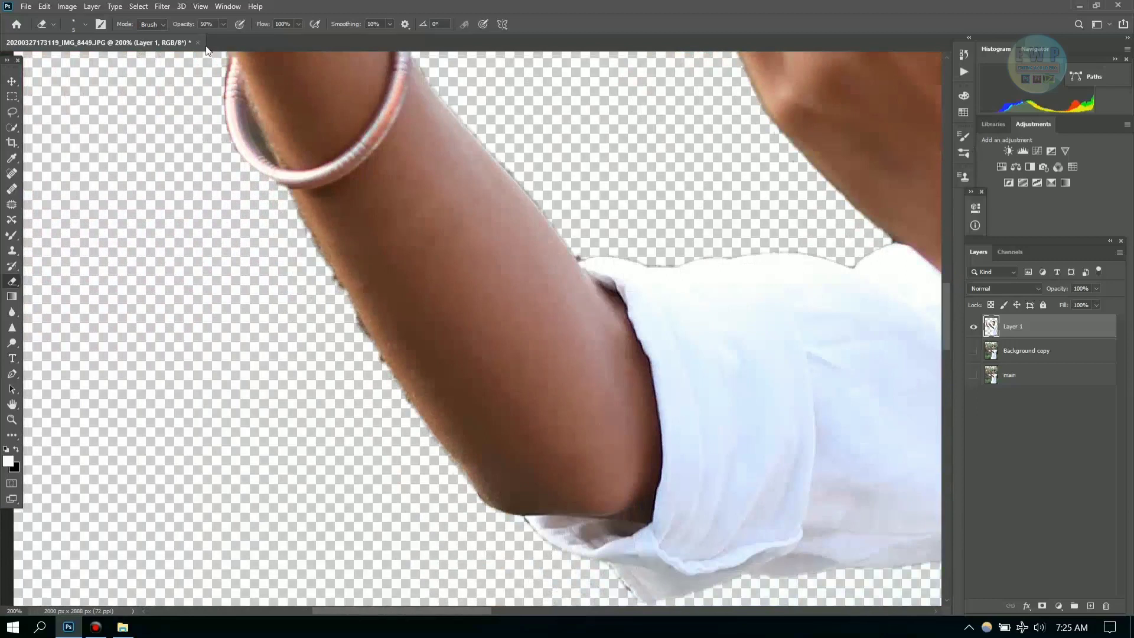
key(ctrl+plus)
key(ctrl+plus)
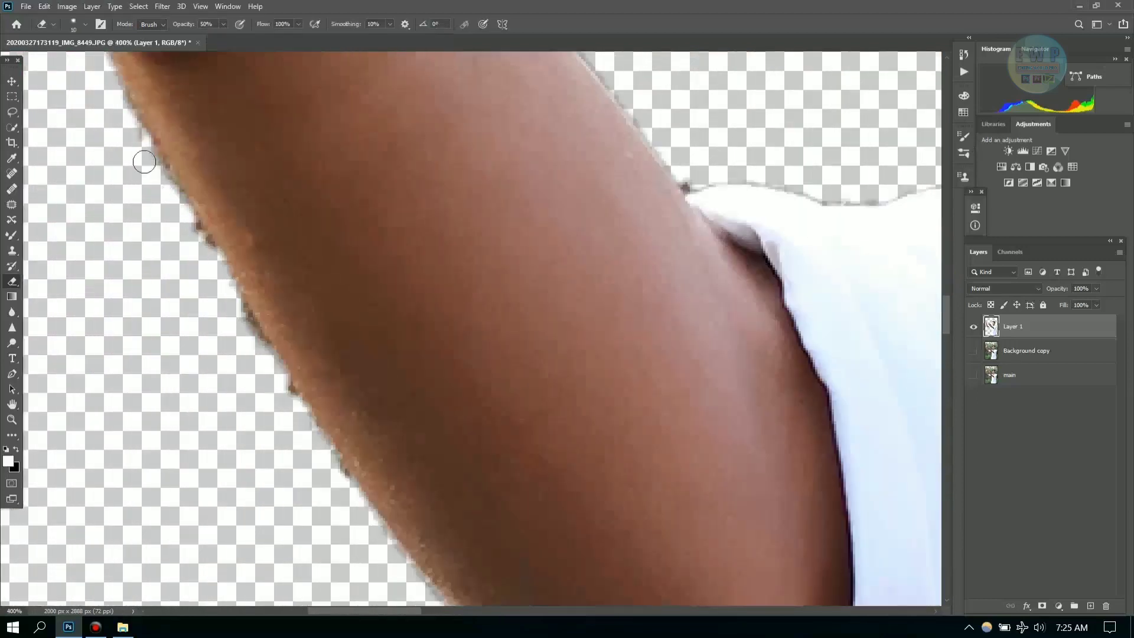
drag(121, 101, 284, 400)
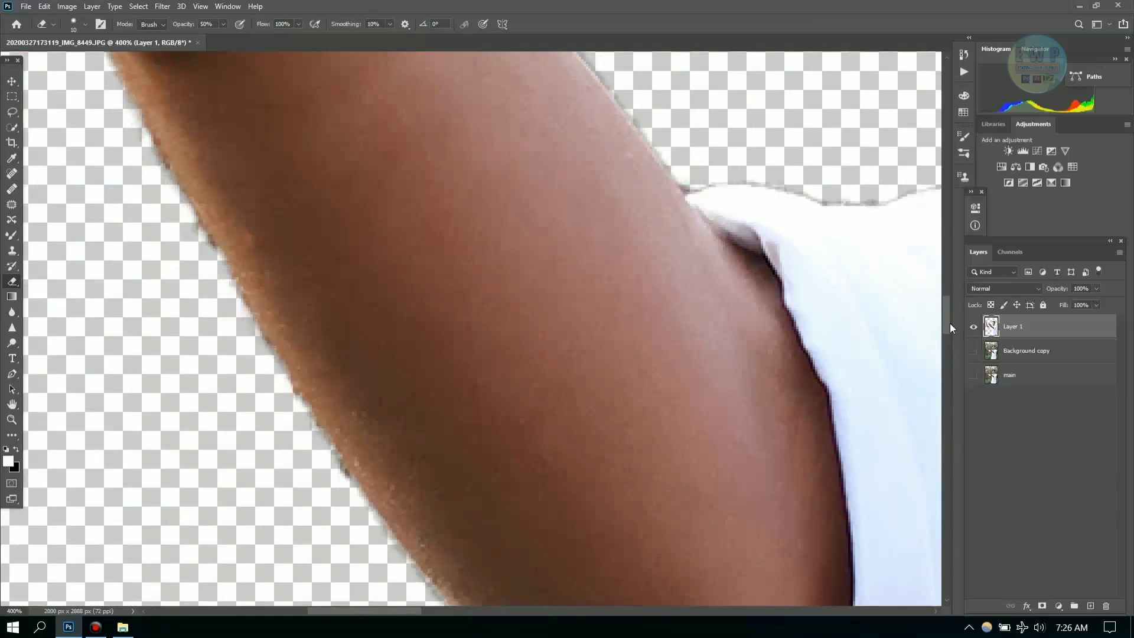
drag(949, 323, 949, 292)
click(345, 138)
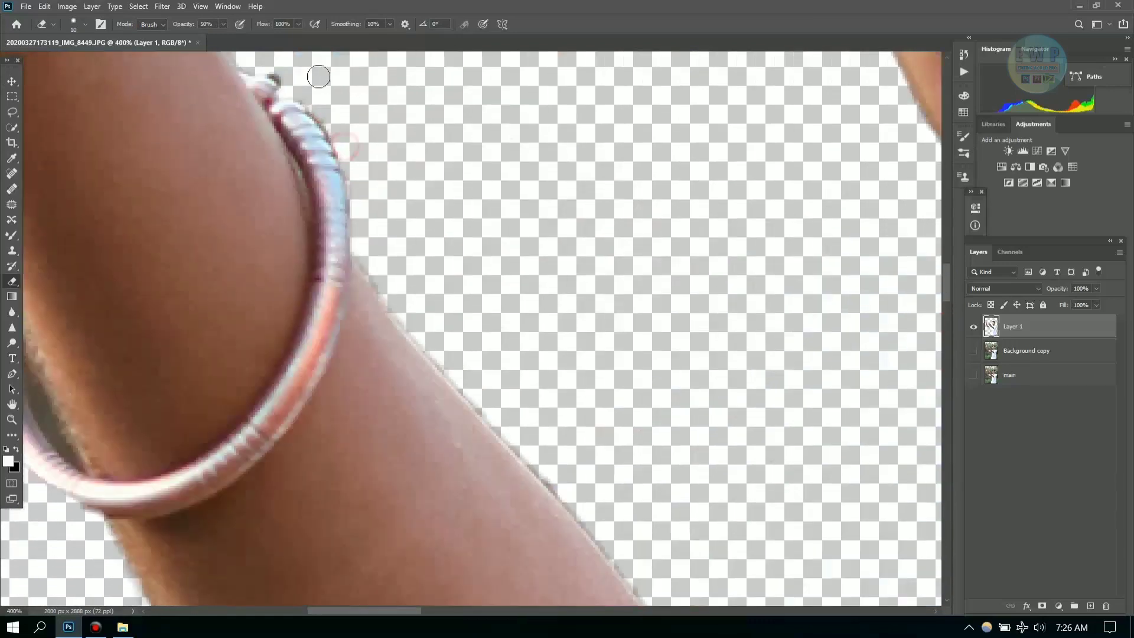
mouse_move(312, 611)
mouse_down()
mouse_move(255, 609)
mouse_move(267, 609)
mouse_up()
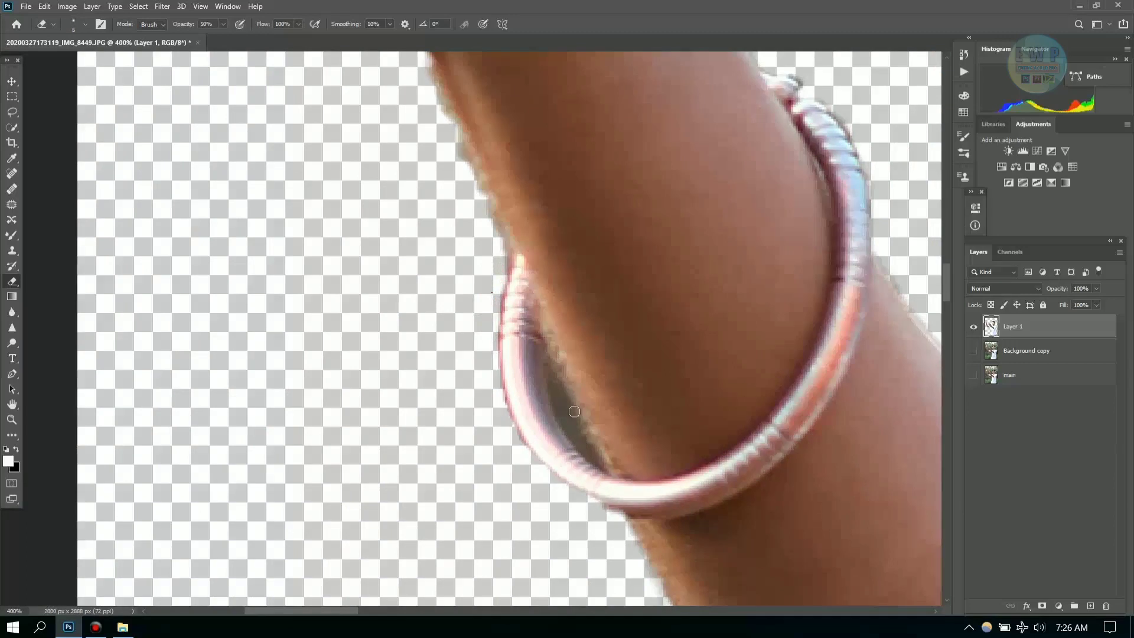
Erase the dark gap inside the bracelet, then zoom out to view the whole cut-out.
key(ctrl+plus)
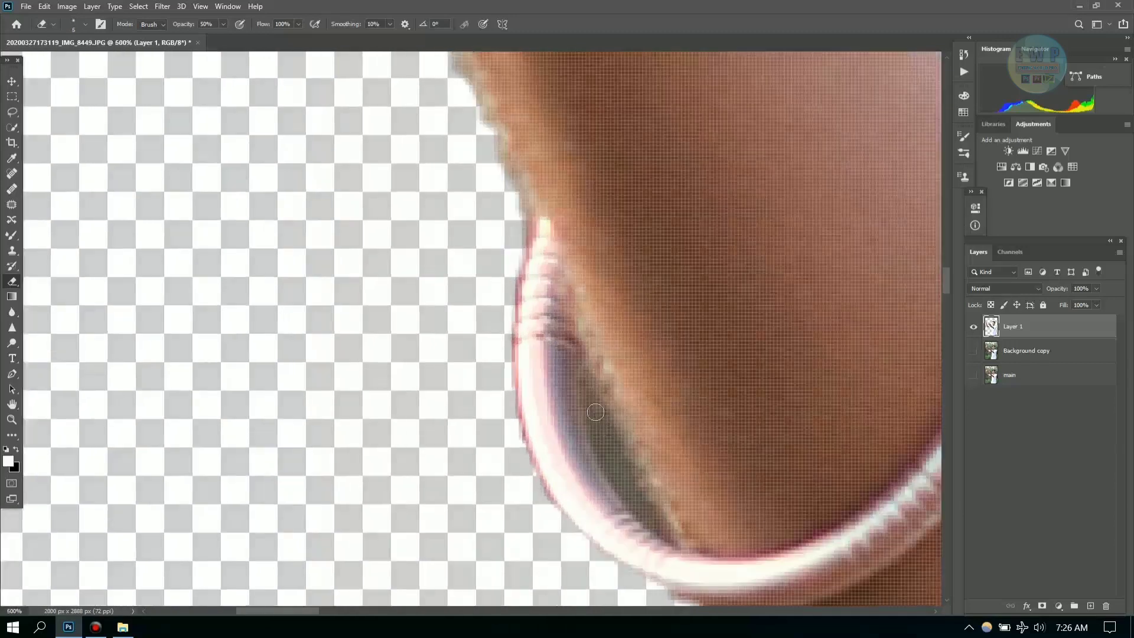
drag(595, 412, 622, 464)
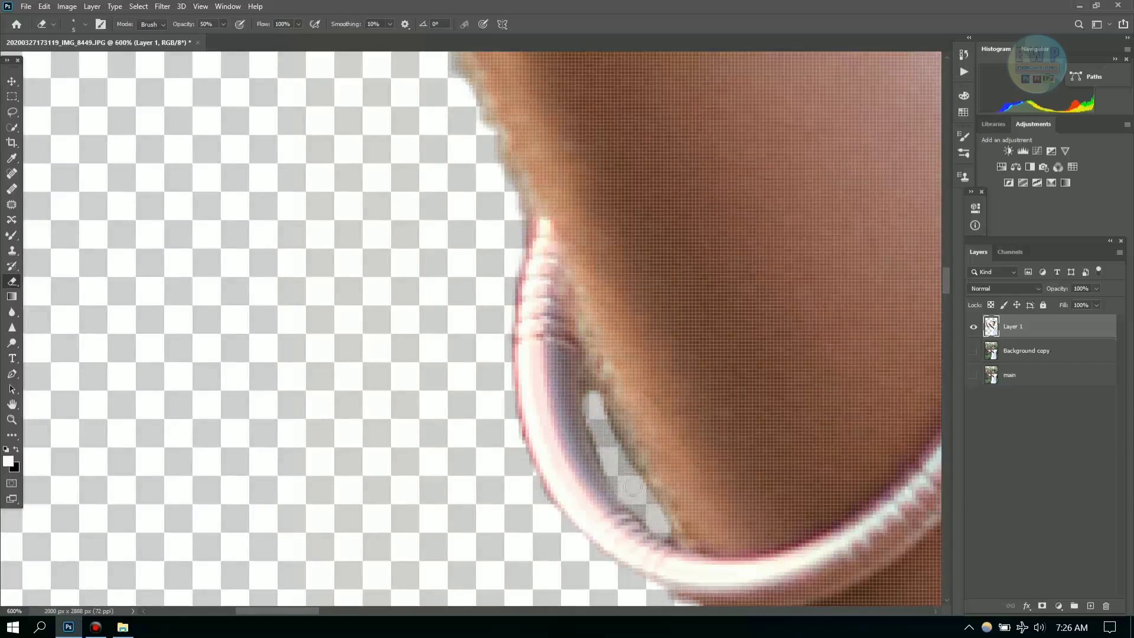
key(ctrl+minus)
key(ctrl+minus)
key(ctrl+minus)
key(ctrl+minus)
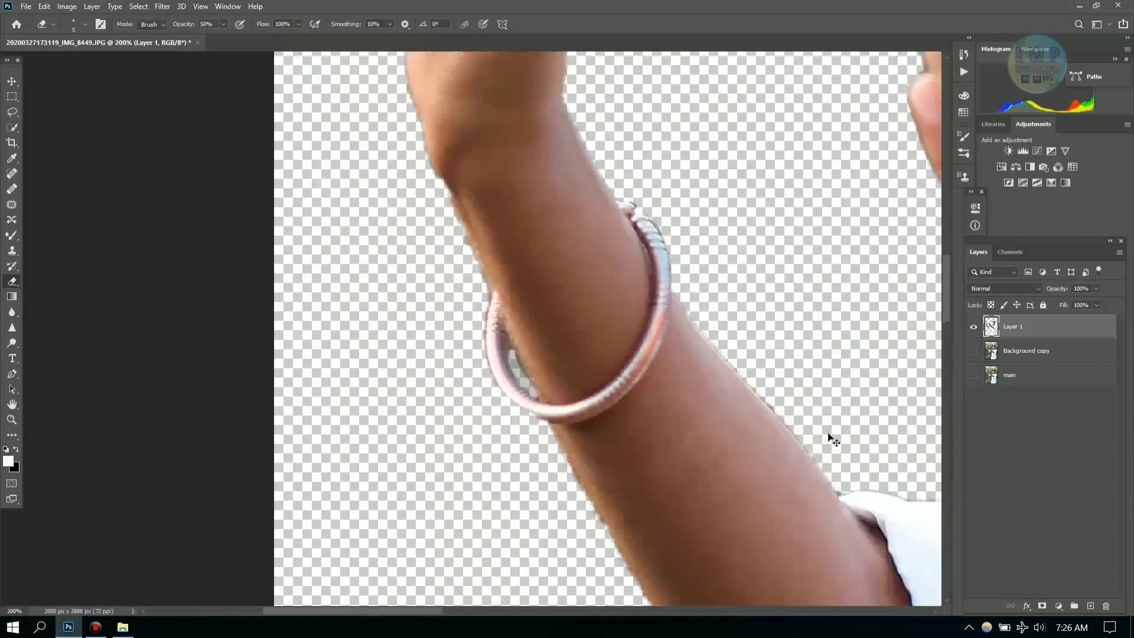
key(ctrl+minus)
scroll(354, 316, up, 2)
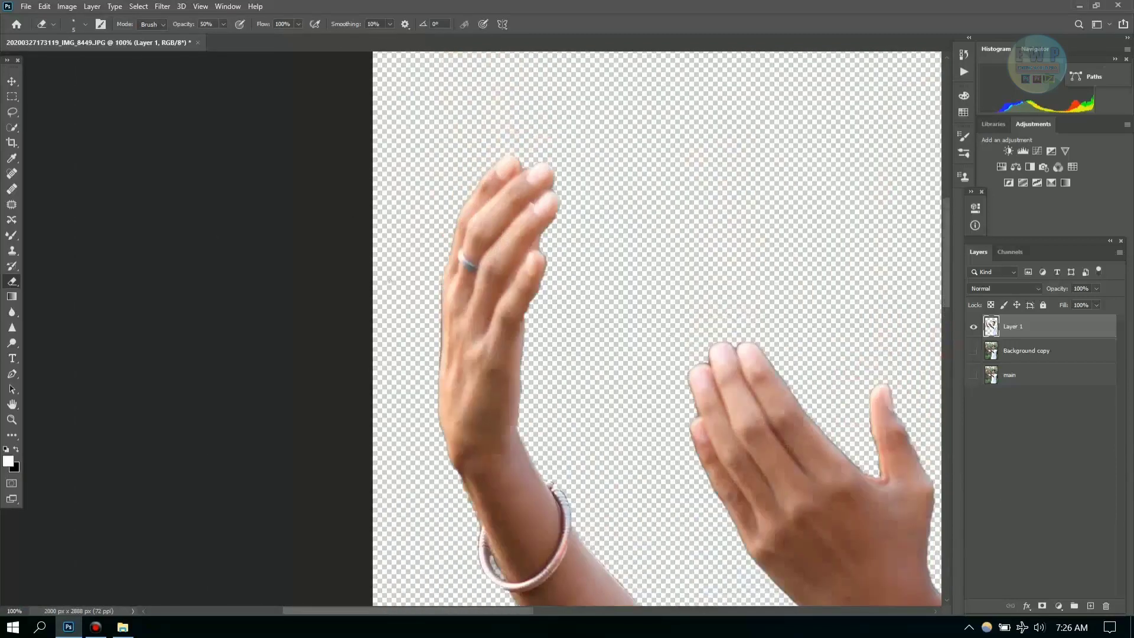
key(ctrl+plus)
key(ctrl+plus)
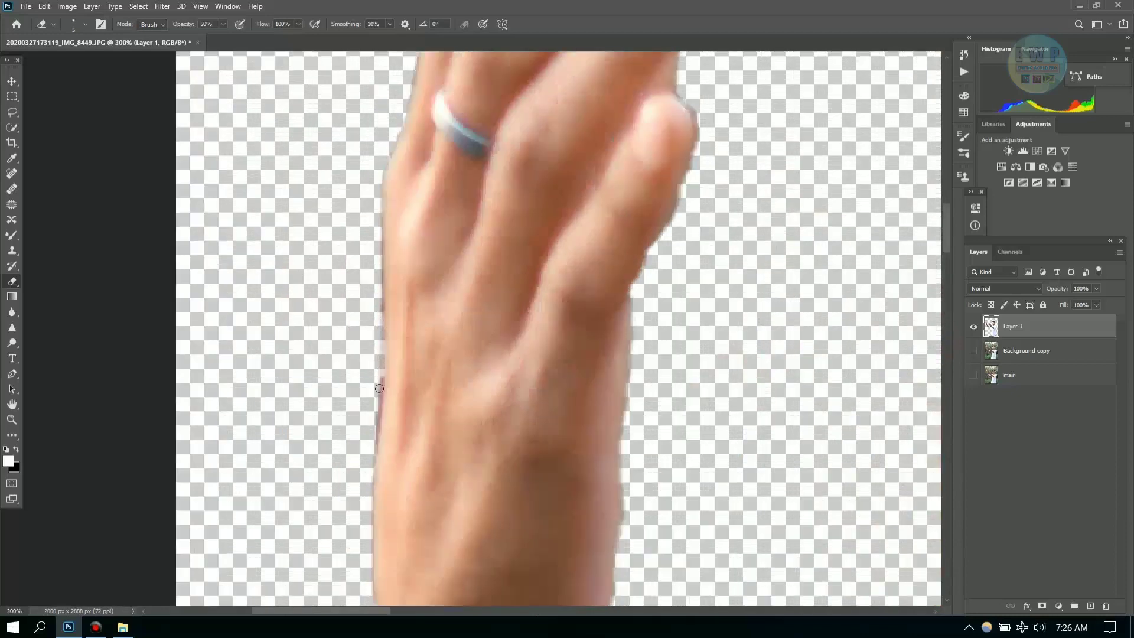
scroll(944, 219, up, 4)
scroll(721, 270, up, 6)
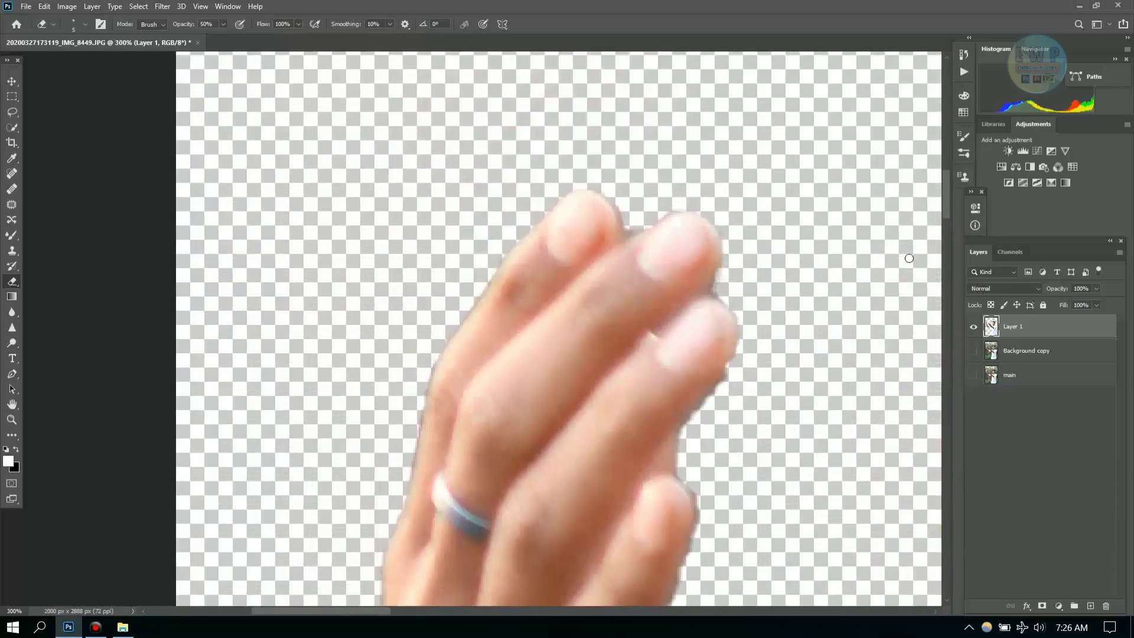
key(ctrl+minus)
key(ctrl+minus)
key(ctrl+minus)
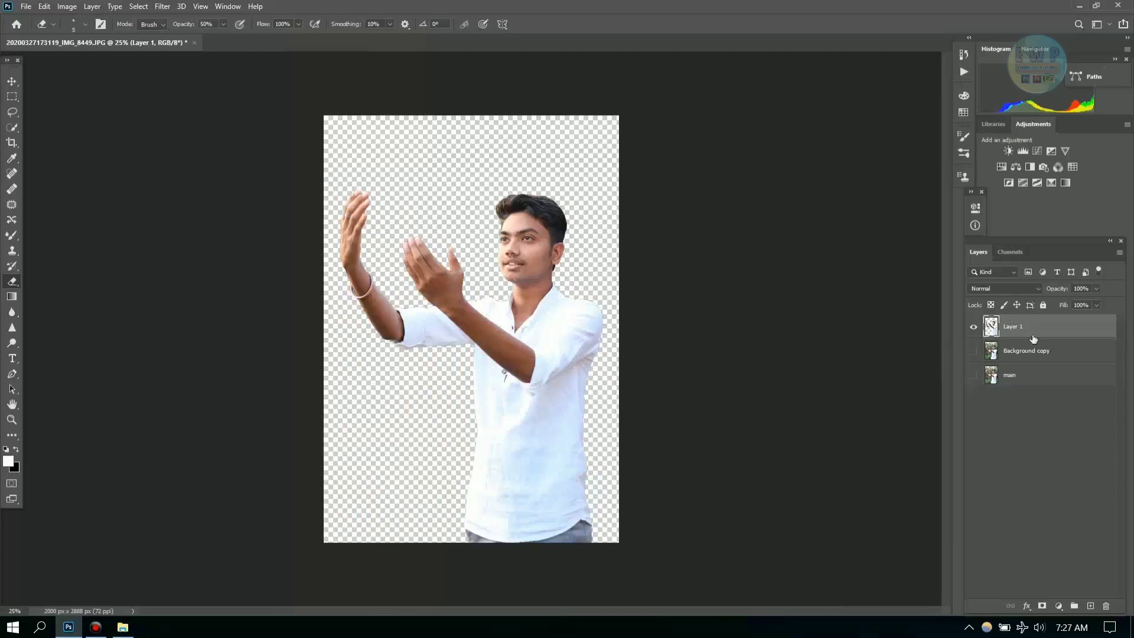
Duplicate Layer 1 as 'Layer 1 copy' and switch to the Smudge tool.
drag(1010, 327, 1090, 606)
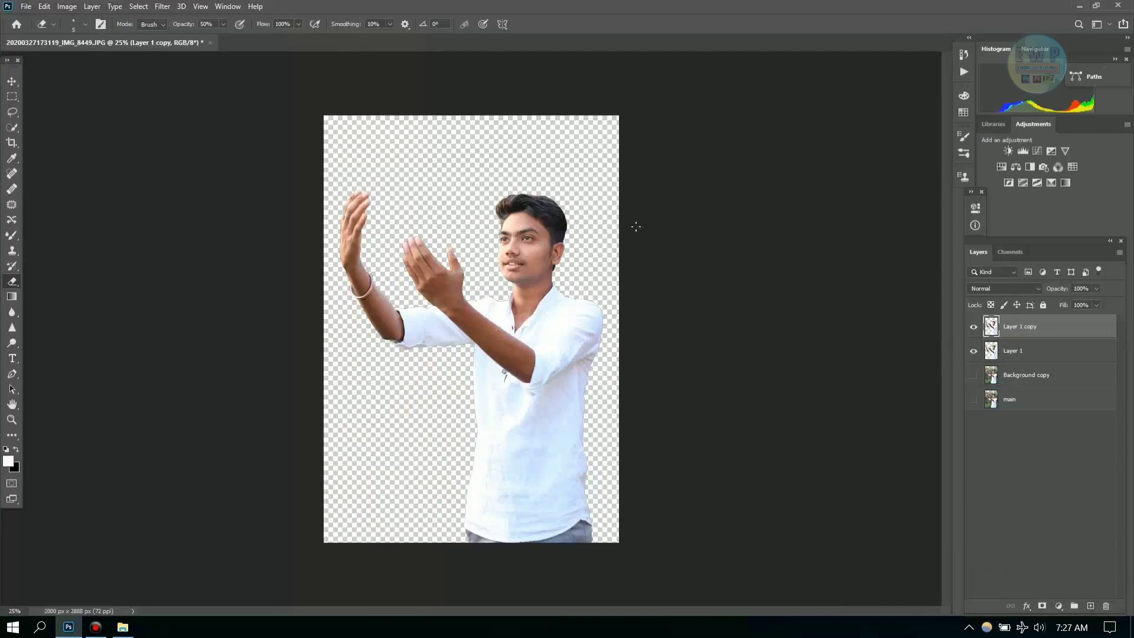
click(12, 238)
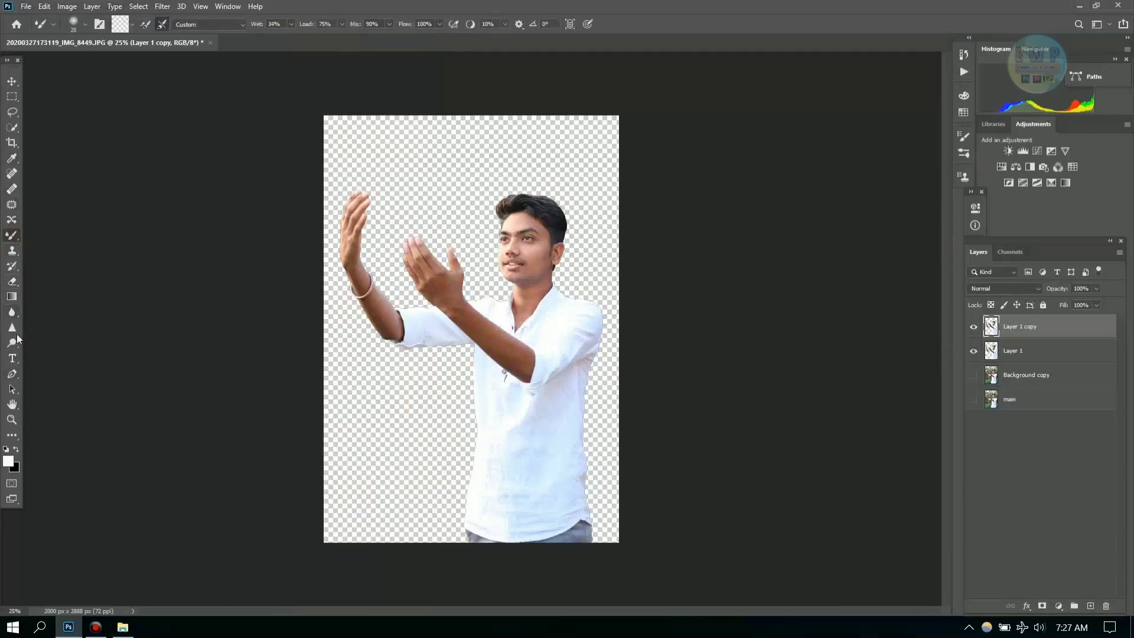
click(12, 357)
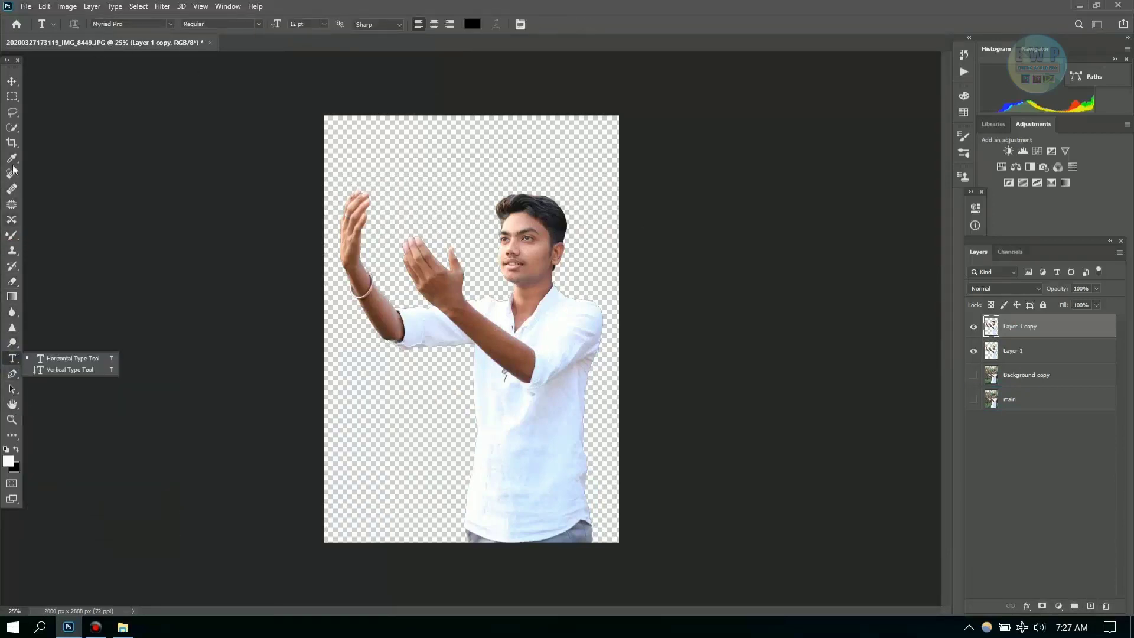
click(12, 312)
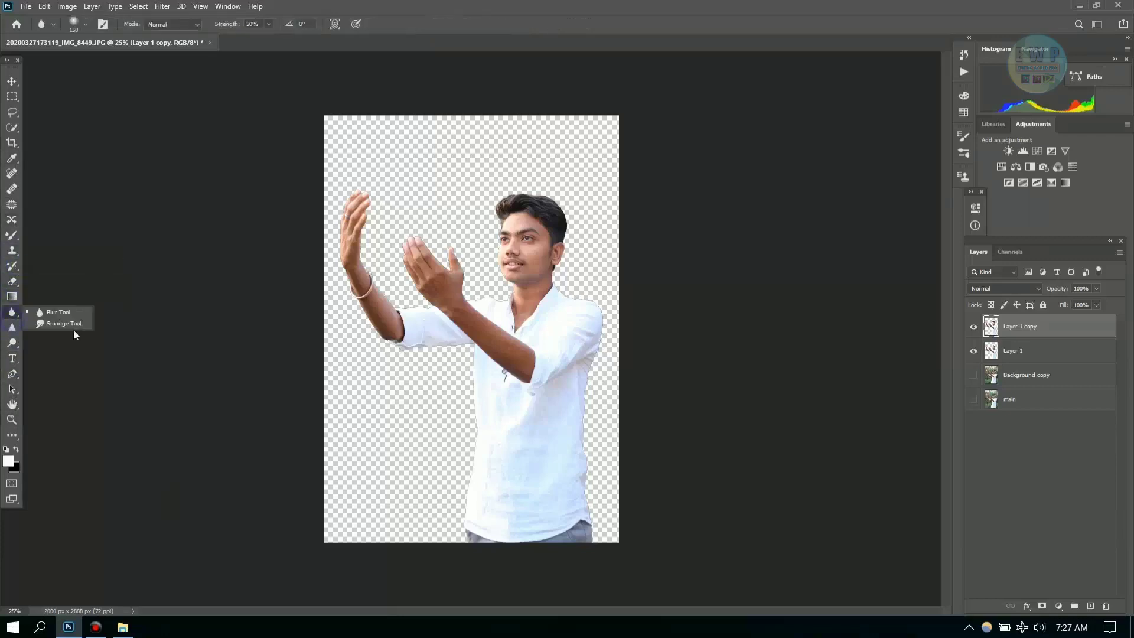
click(74, 323)
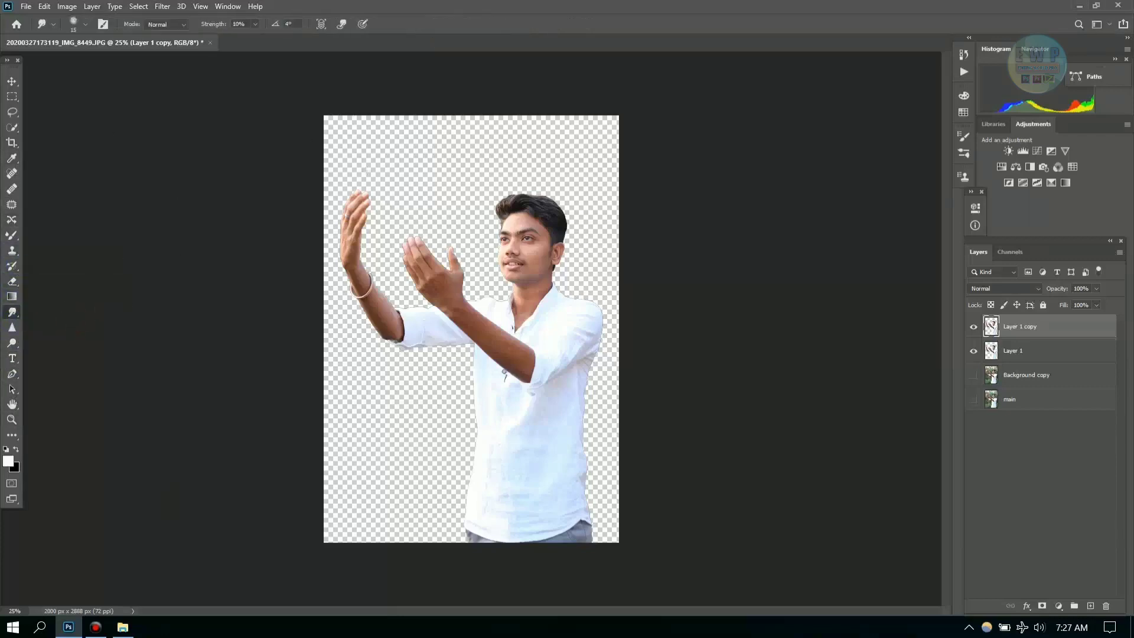
Zoom in on the forehead and shrink the Smudge brush.
key(ctrl+plus)
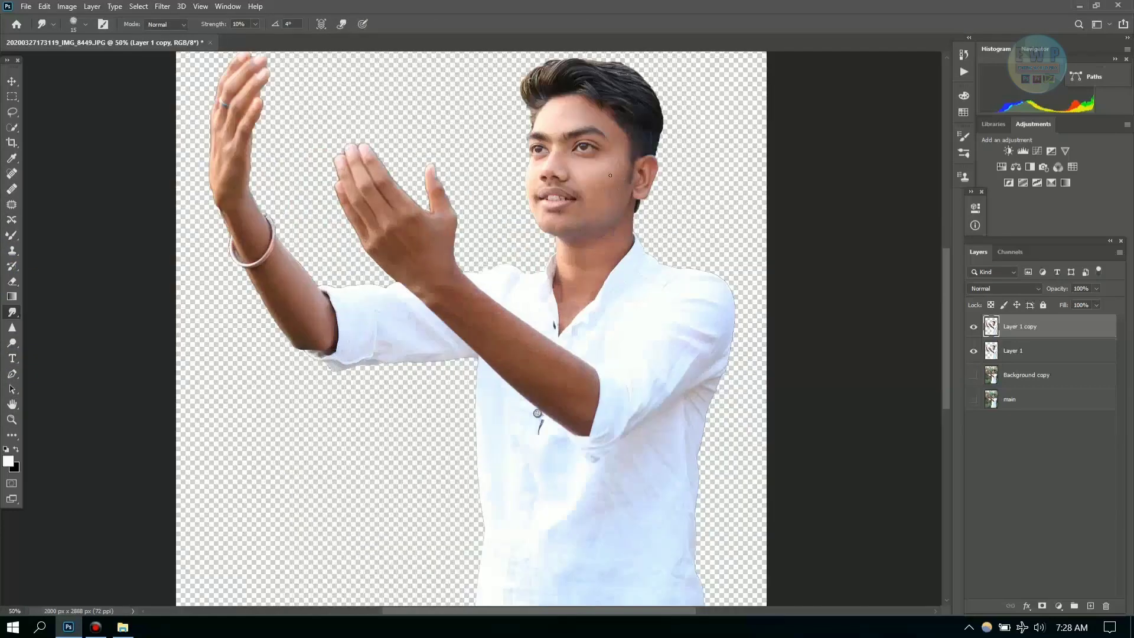
key(bracketleft)
key(bracketleft)
key(ctrl+plus)
key(ctrl+plus)
key(ctrl+plus)
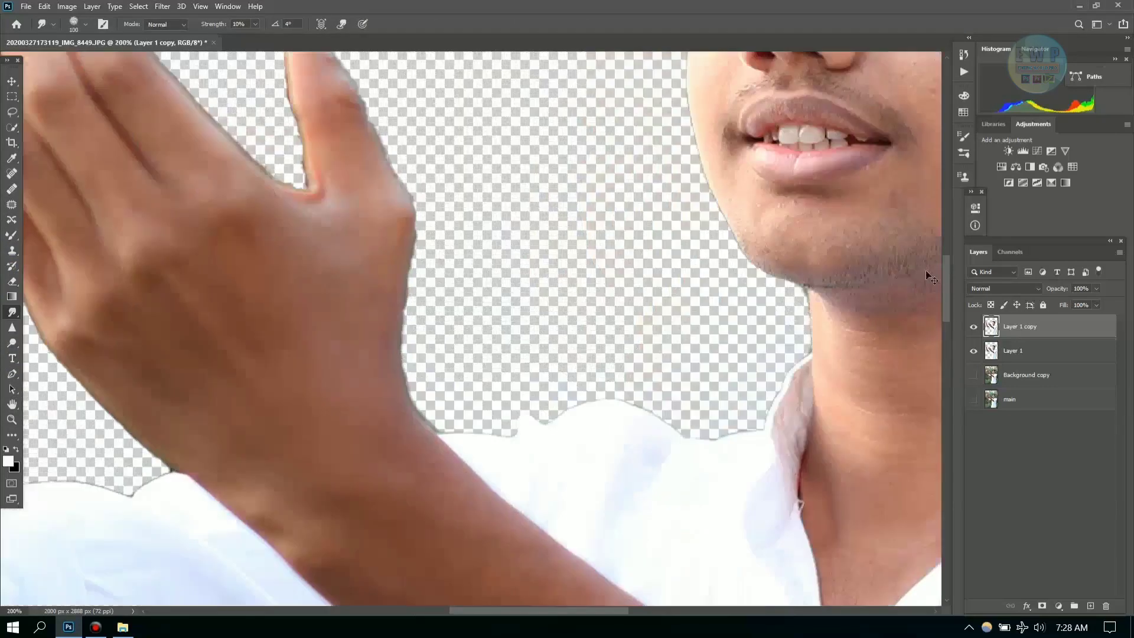
drag(943, 296, 943, 245)
key(bracketleft)
drag(507, 610, 561, 611)
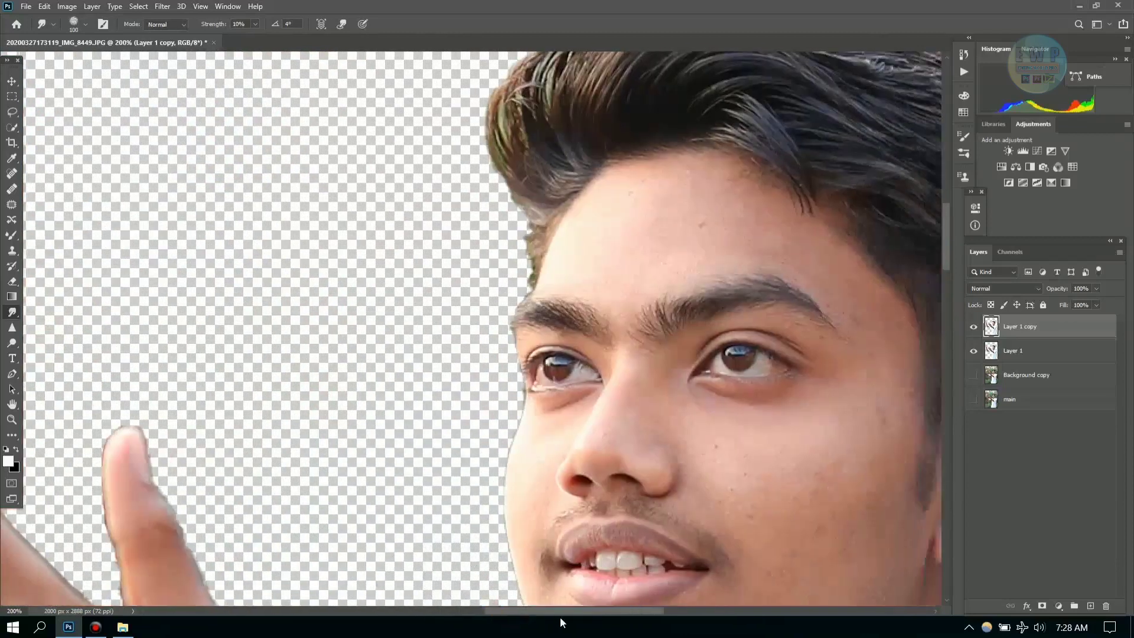
key(bracketleft)
key(bracketleft)
key(bracketleft)
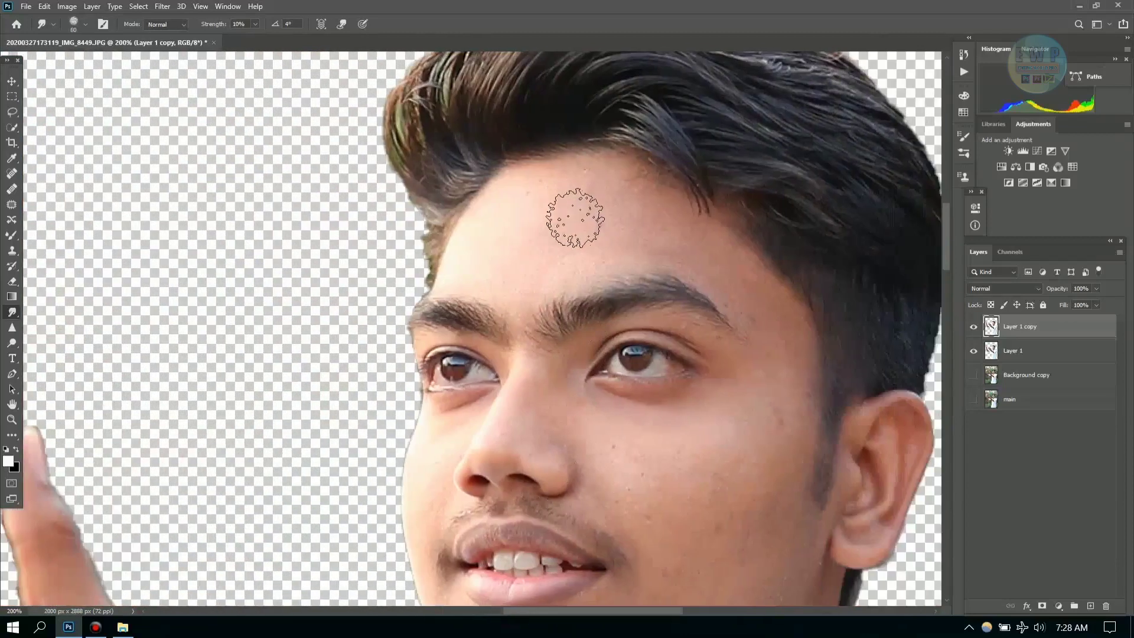
key(ctrl+plus)
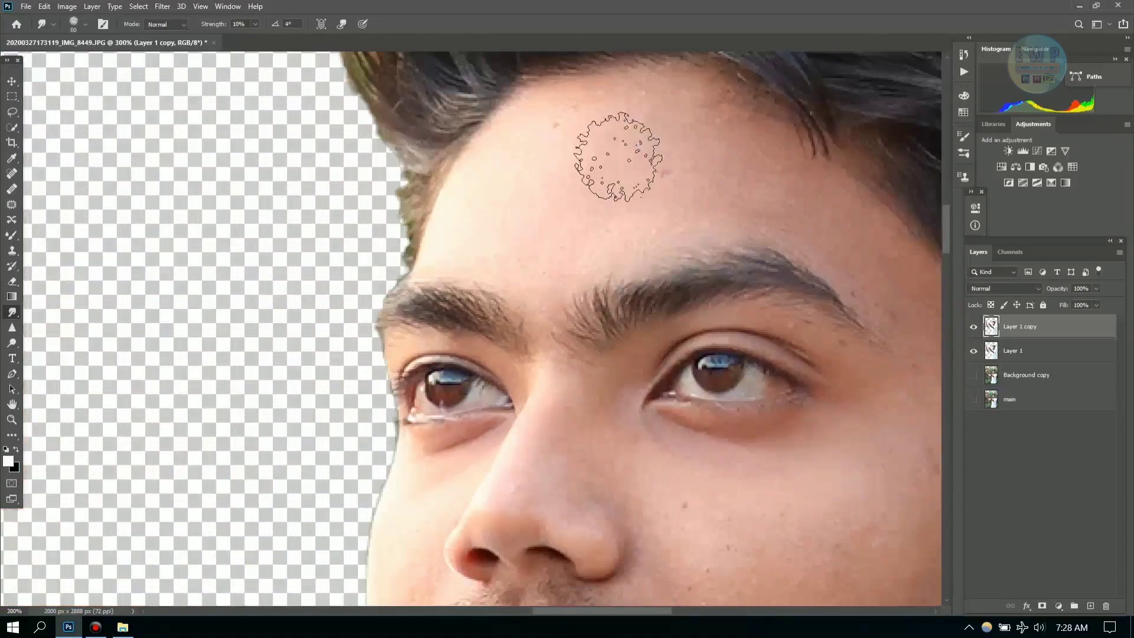
Set the Smudge brush to 55 px in the brush picker, then make it slightly smaller.
right_click(578, 155)
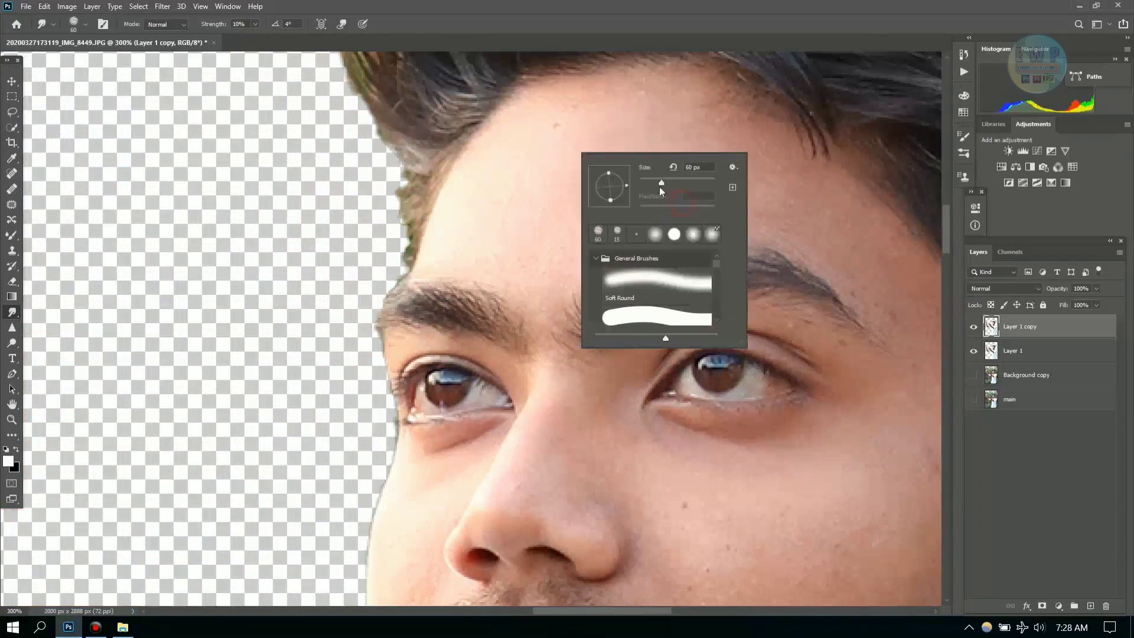
drag(661, 184, 658, 183)
click(522, 163)
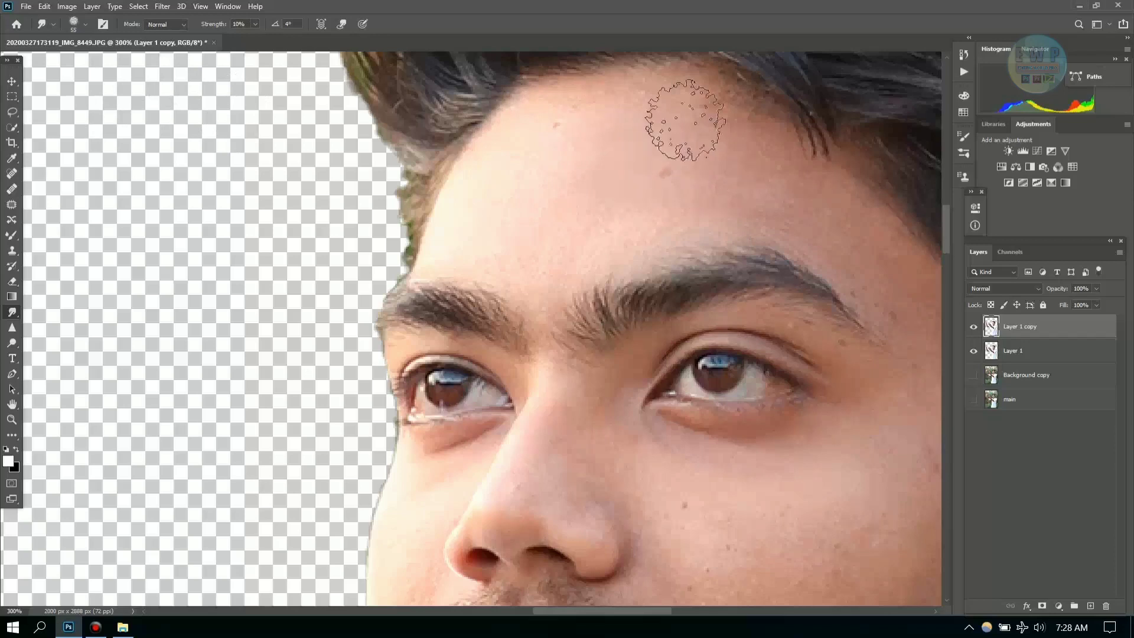
key(bracketleft)
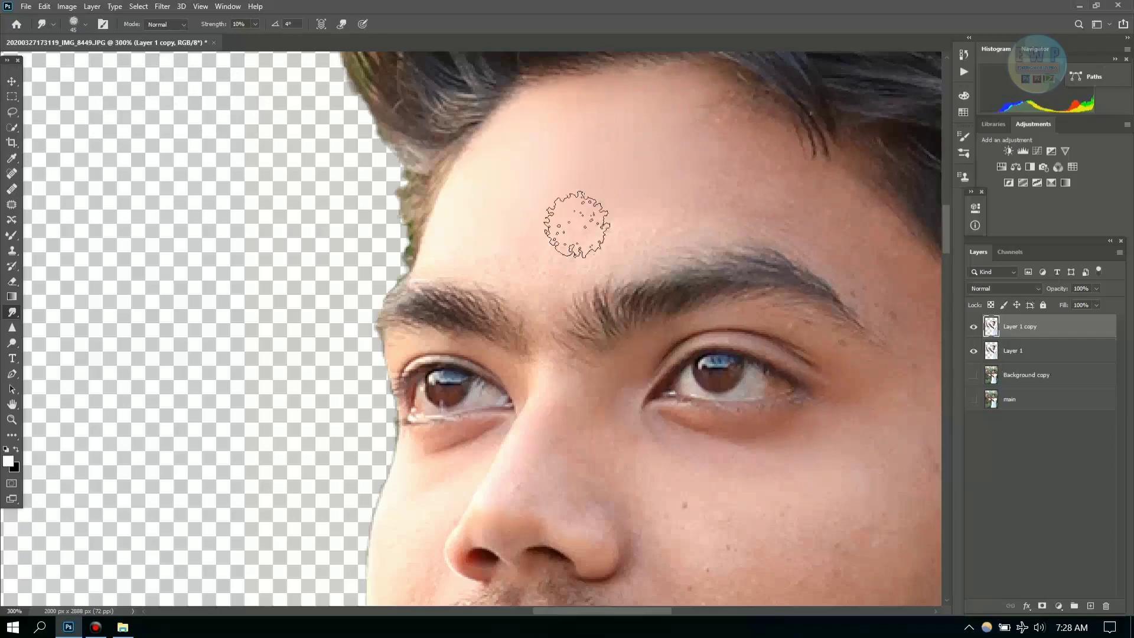
drag(591, 611, 567, 611)
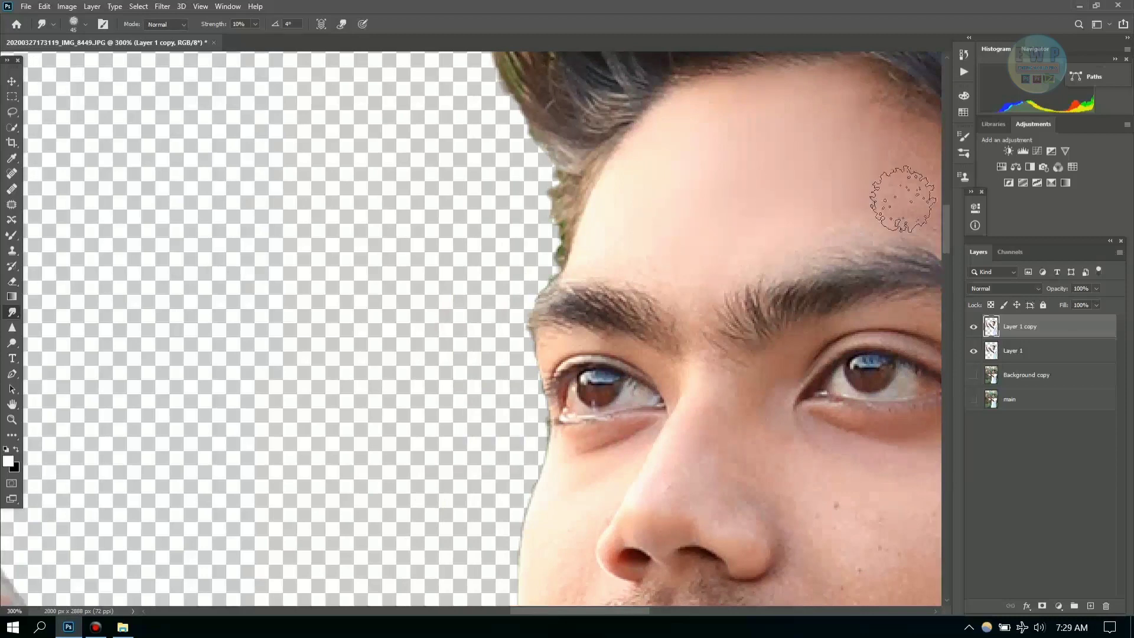
Smudge the forehead skin to smooth it.
scroll(702, 236, up, 1)
scroll(873, 203, up, 1)
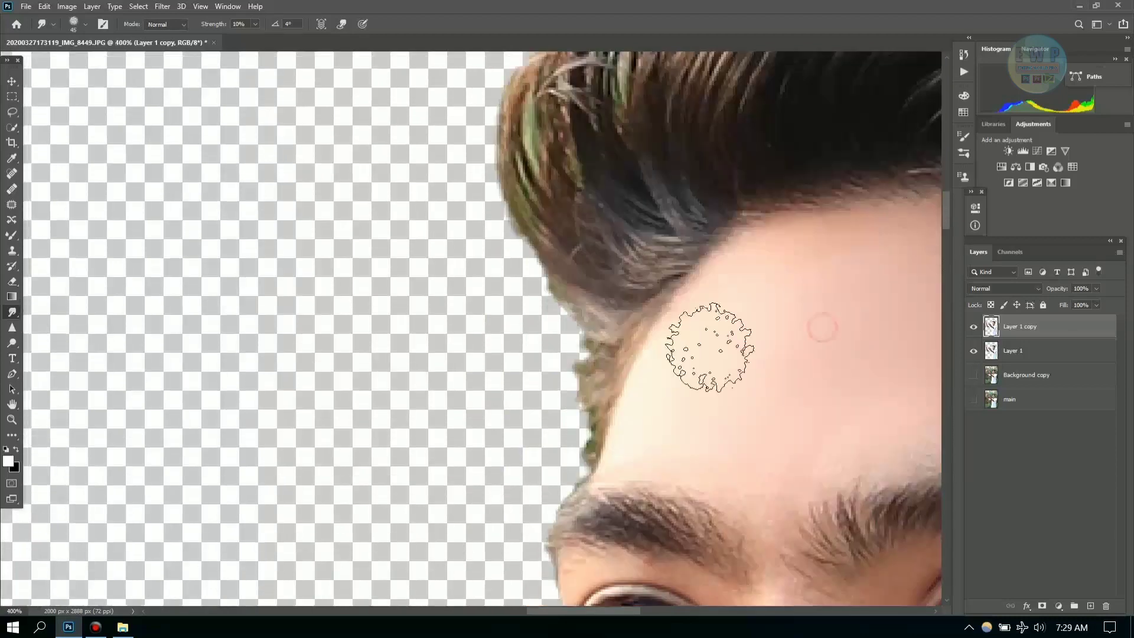
scroll(708, 348, right, 5)
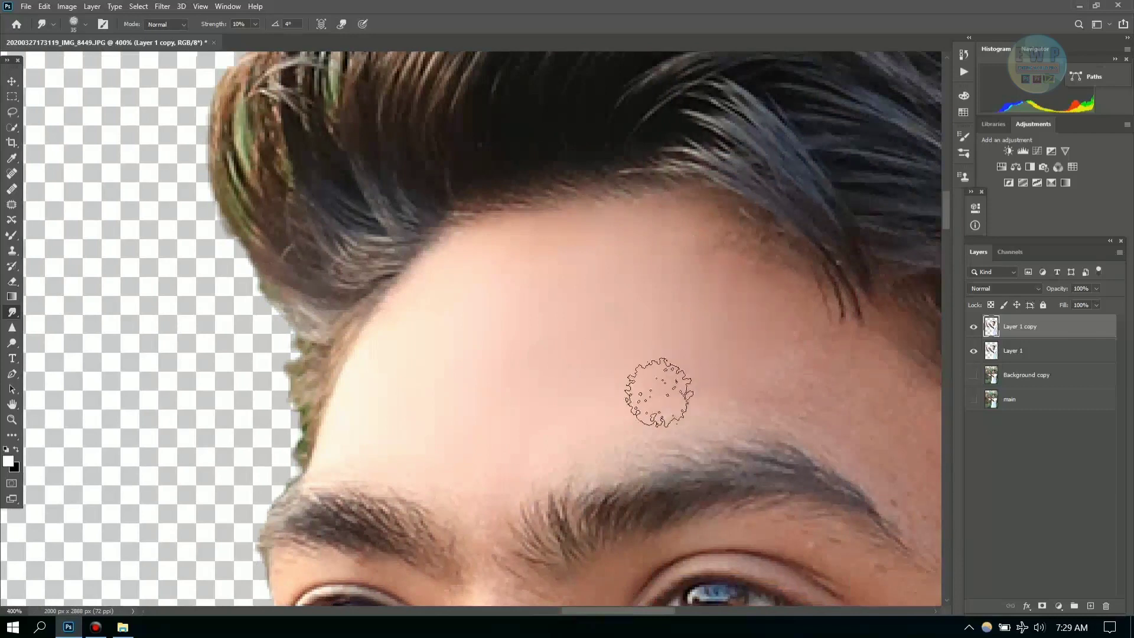
scroll(613, 393, right, 4)
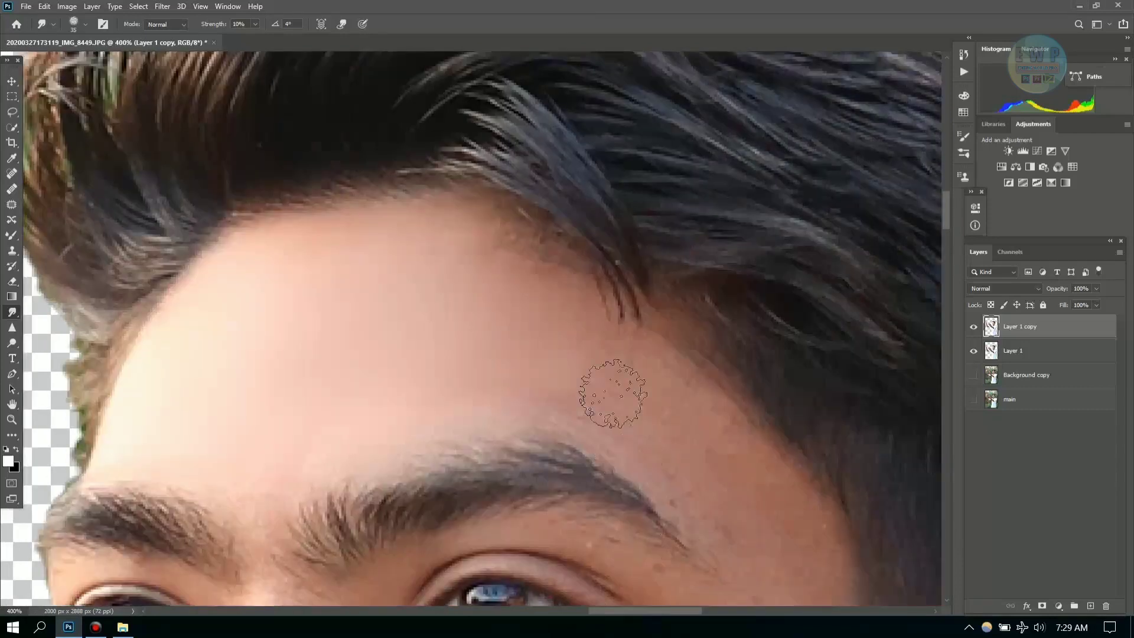
mouse_move(613, 393)
mouse_down()
mouse_move(582, 385)
mouse_move(620, 380)
mouse_move(577, 354)
mouse_move(640, 414)
mouse_up()
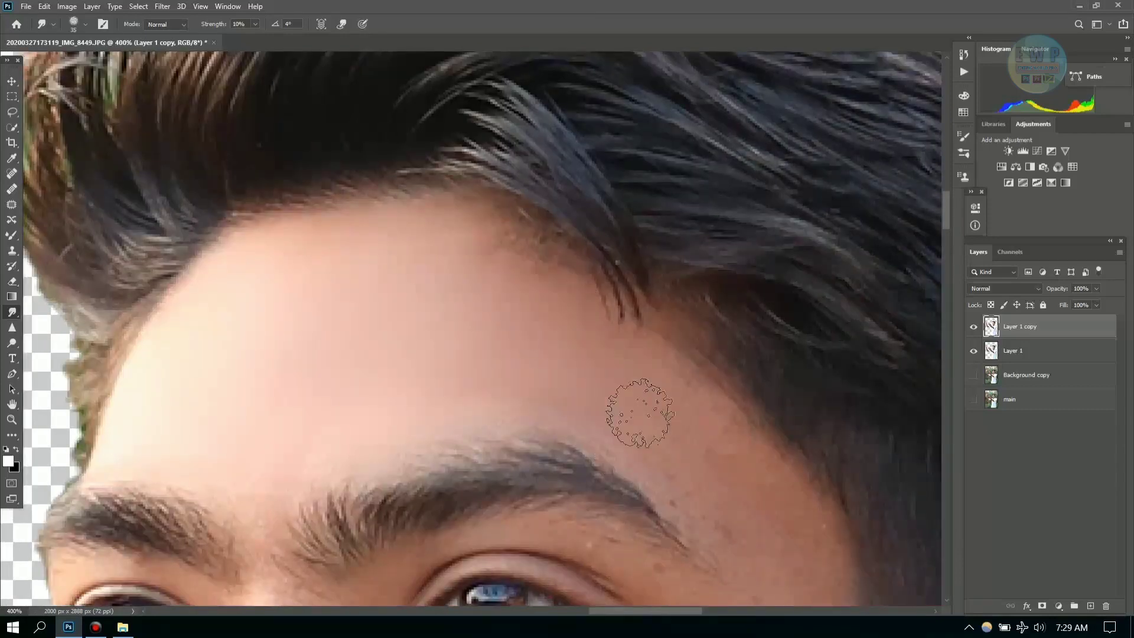
scroll(640, 413, right, 3)
scroll(591, 319, down, 4)
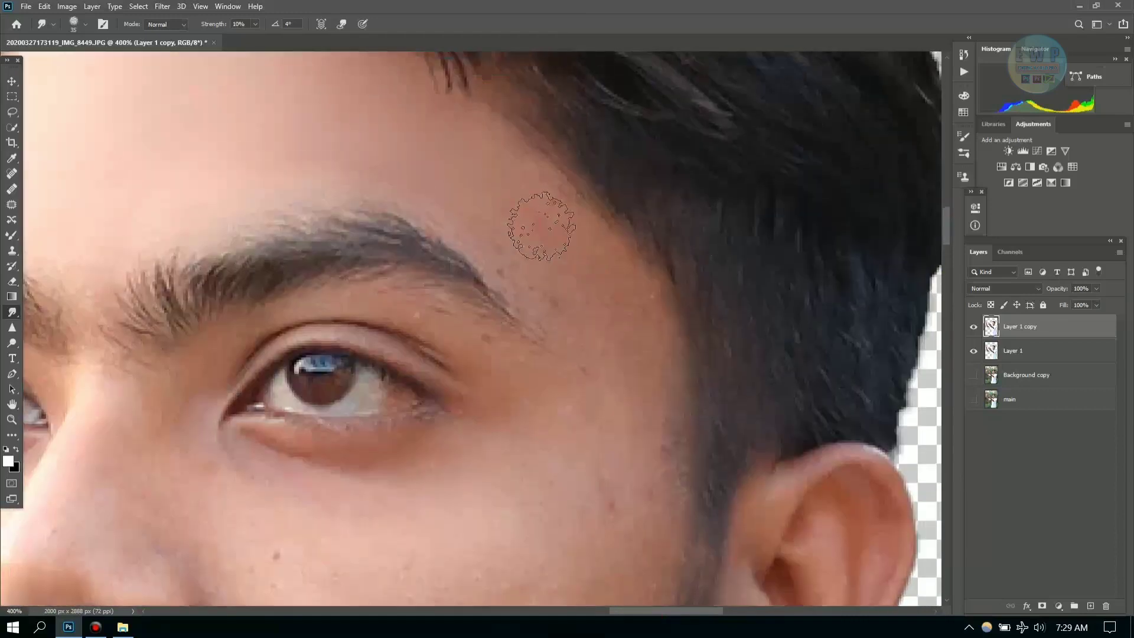
Smooth the forehead near the brow and the cheek with a larger brush.
mouse_move(540, 226)
mouse_down()
mouse_move(488, 189)
mouse_move(537, 246)
mouse_move(579, 260)
mouse_move(607, 330)
mouse_move(539, 260)
mouse_move(614, 295)
mouse_move(628, 362)
mouse_move(555, 278)
mouse_up()
scroll(555, 278, down, 3)
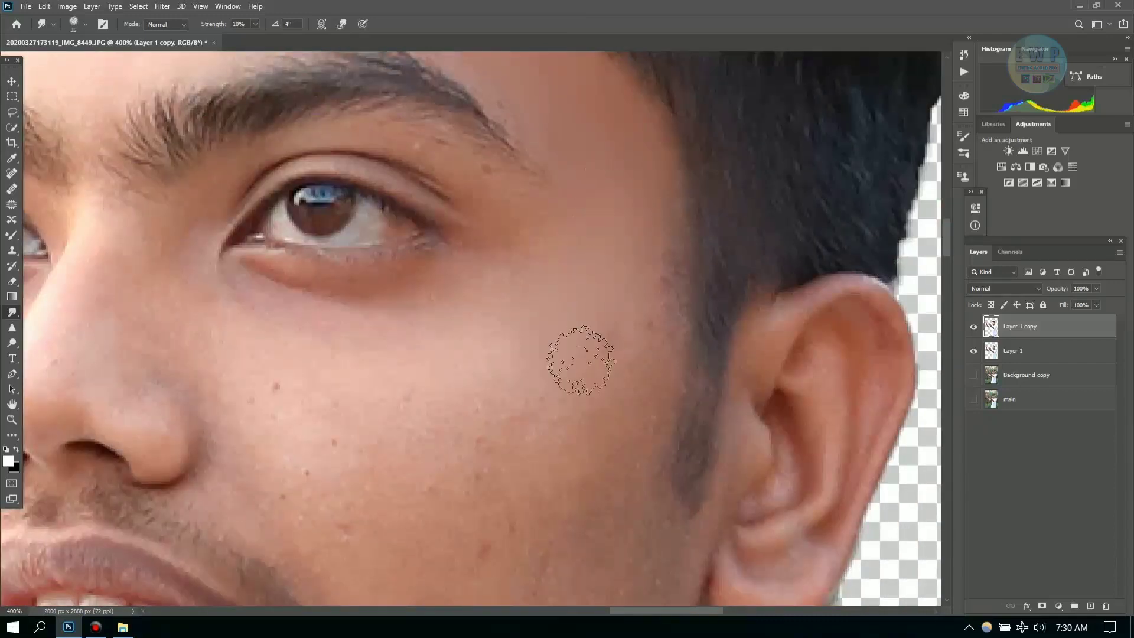
mouse_move(580, 359)
mouse_down()
mouse_move(556, 317)
mouse_move(587, 278)
mouse_move(597, 362)
mouse_move(387, 367)
mouse_move(633, 322)
mouse_move(445, 405)
mouse_move(514, 370)
mouse_up()
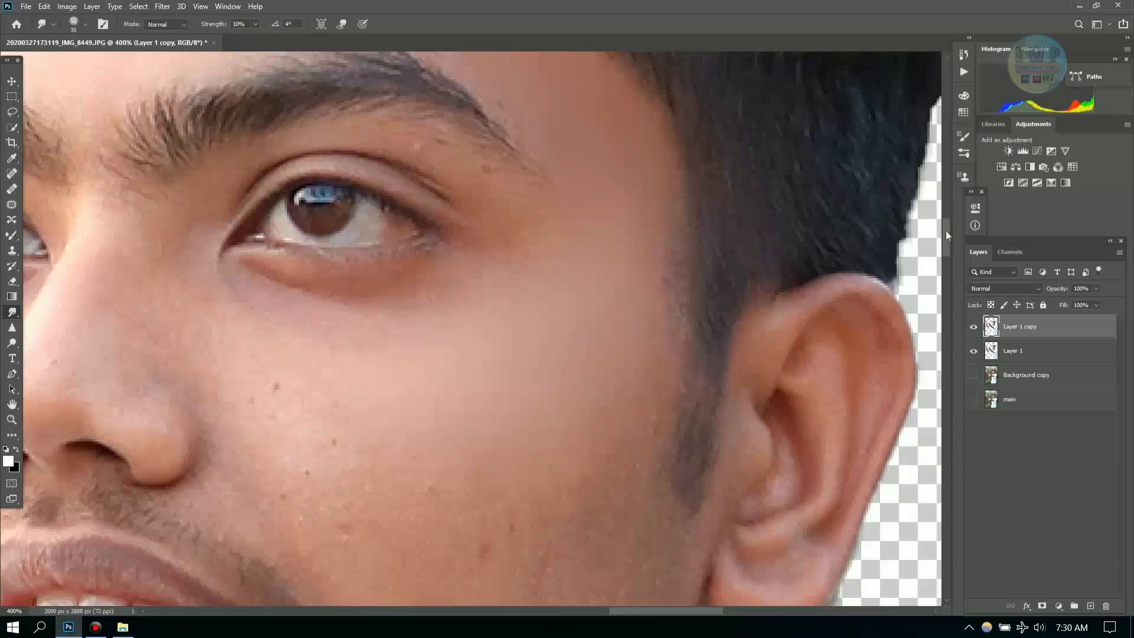
drag(946, 235, 947, 249)
key(])
key(])
key(])
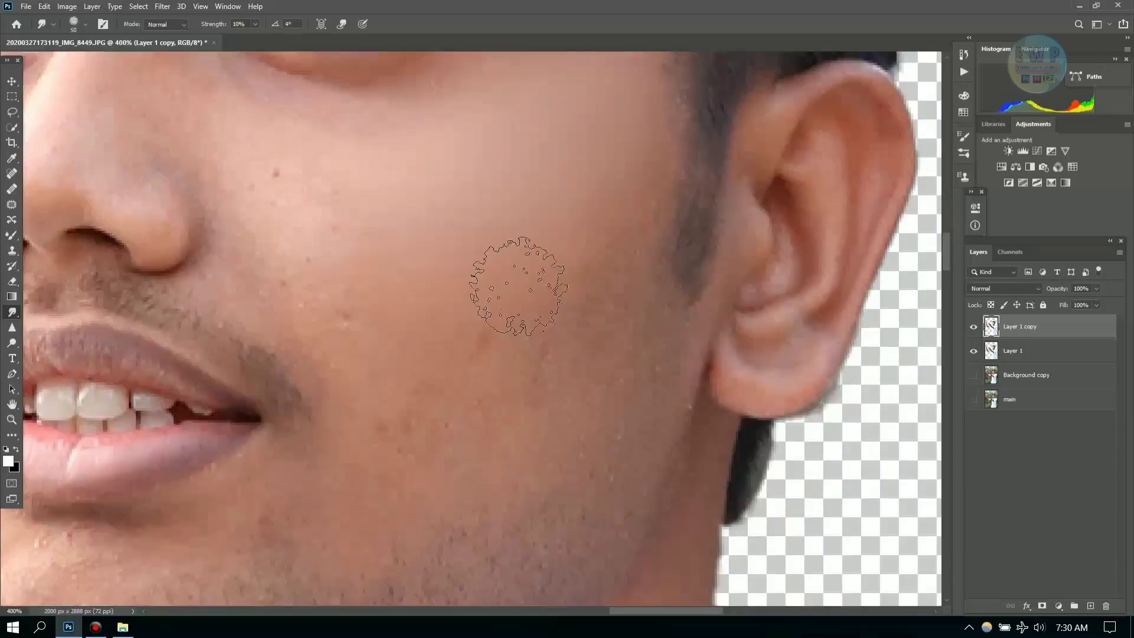
mouse_move(518, 286)
mouse_down()
mouse_move(398, 400)
mouse_move(488, 380)
mouse_move(435, 306)
mouse_move(567, 231)
mouse_move(450, 316)
mouse_move(384, 235)
mouse_up()
Smudge away the cheek's dark spot and smooth from nose bridge to cheek.
scroll(385, 236, up, 5)
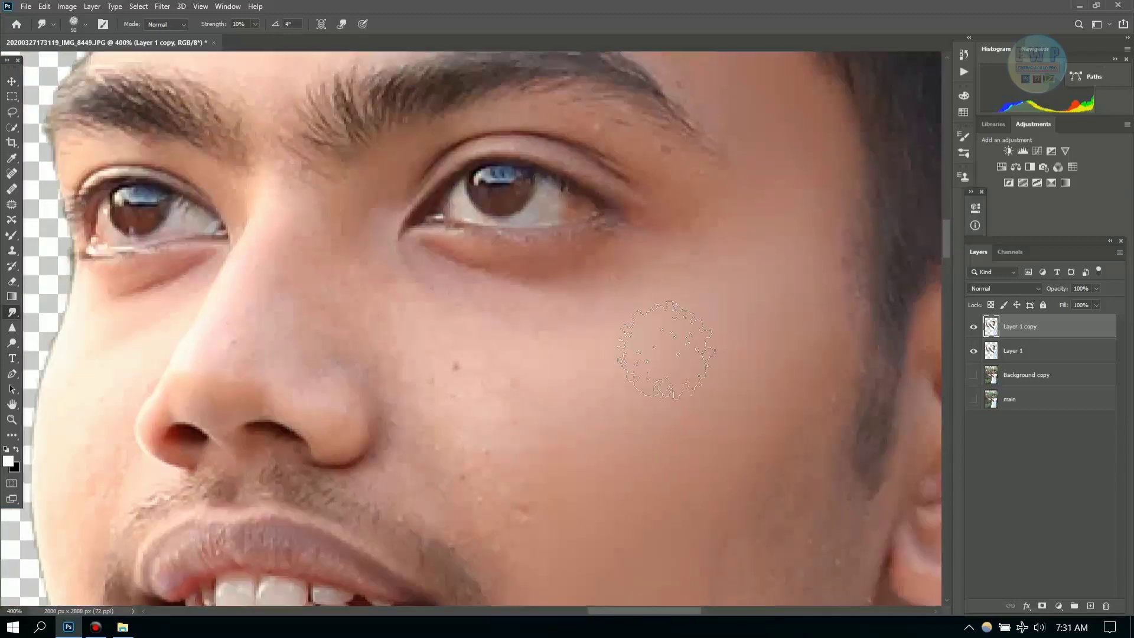
mouse_move(666, 350)
mouse_down()
mouse_move(595, 443)
mouse_move(578, 417)
mouse_move(499, 393)
mouse_move(539, 387)
mouse_up()
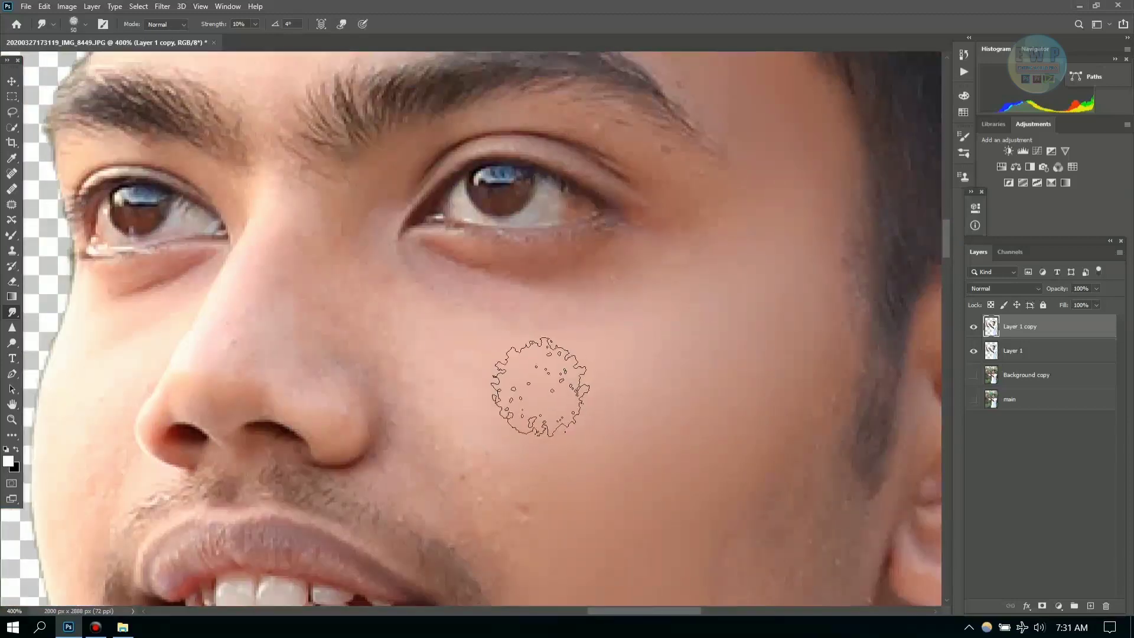
key(bracketleft)
key(bracketleft)
key(bracketleft)
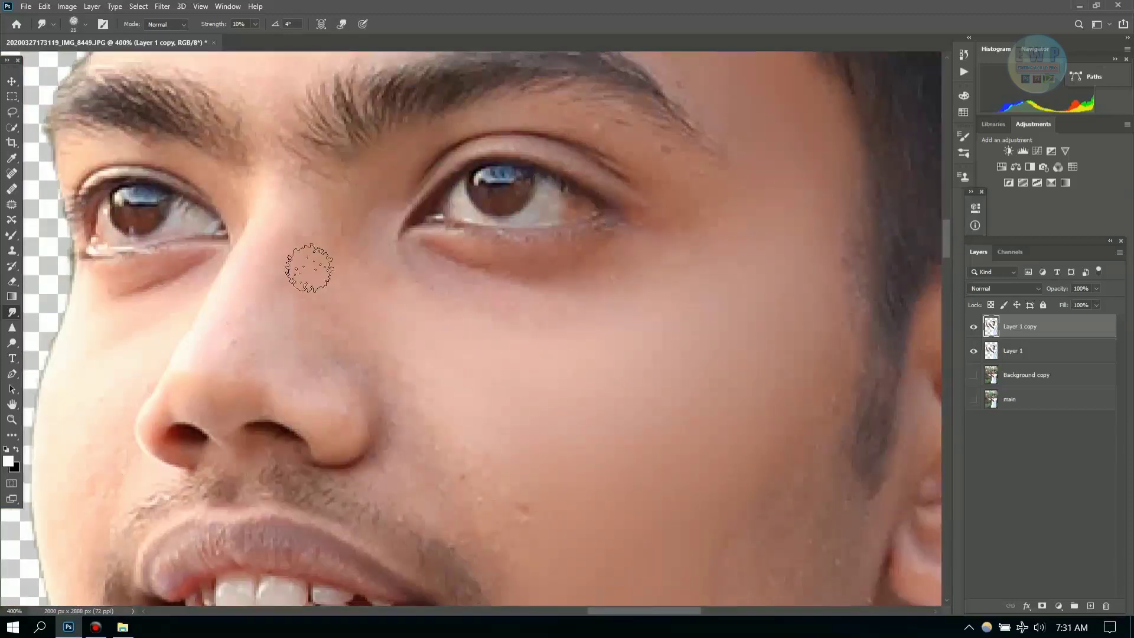
mouse_move(369, 299)
mouse_down()
mouse_move(379, 319)
mouse_move(388, 309)
mouse_up()
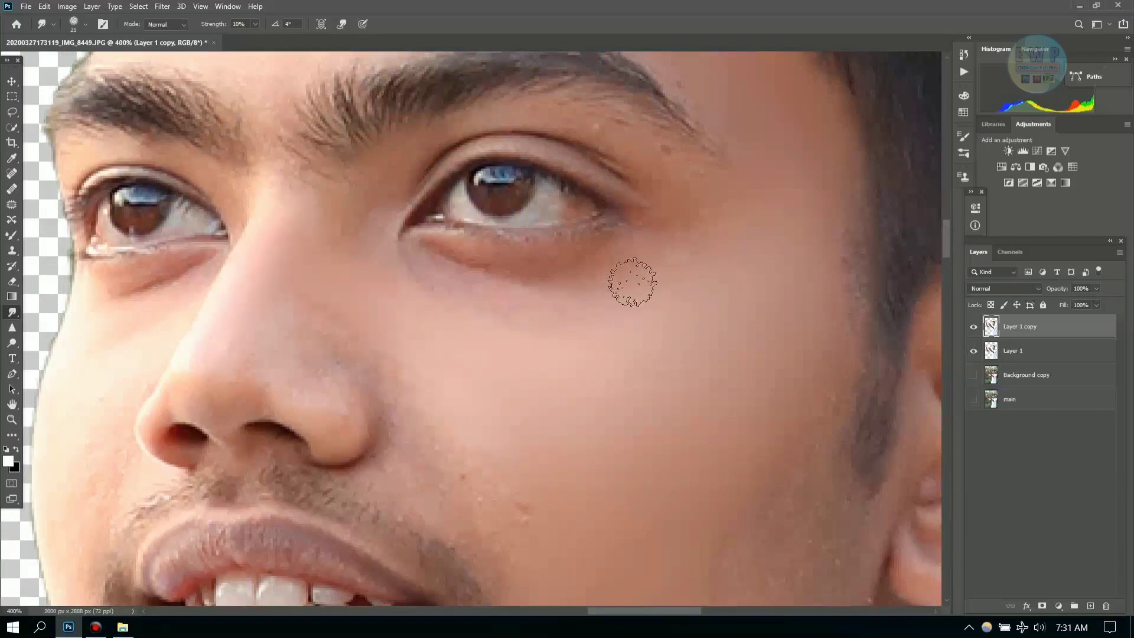
scroll(643, 295, left, 2)
scroll(656, 319, up, 1)
Zoom to 500% with a small brush and smooth and lighten the skin under the eye.
key(ctrl+plus)
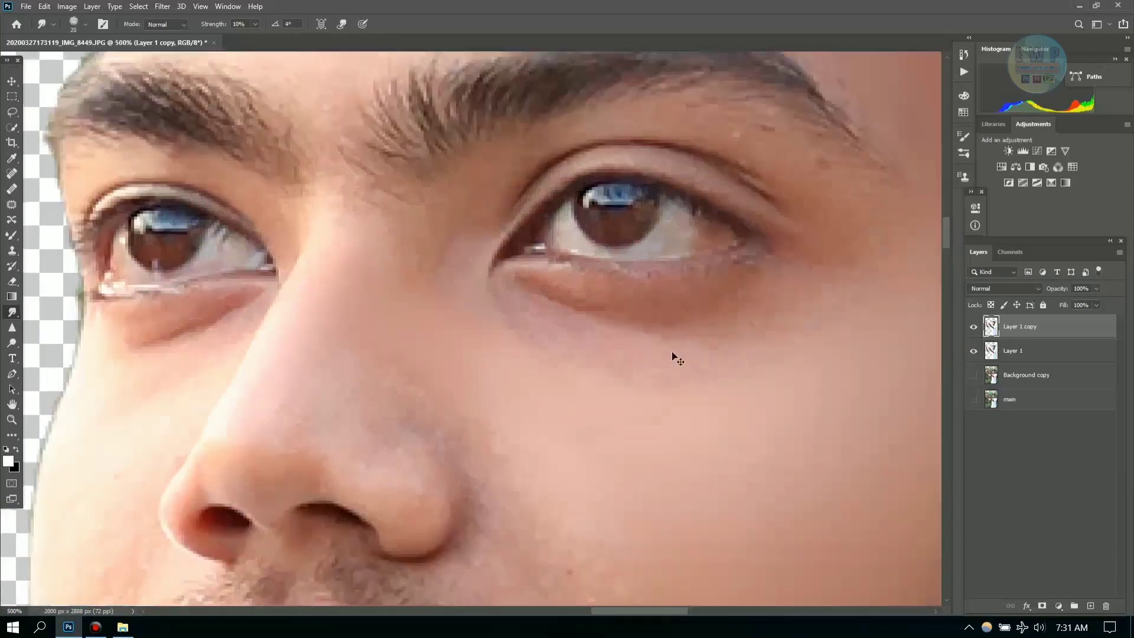
key(ctrl+minus)
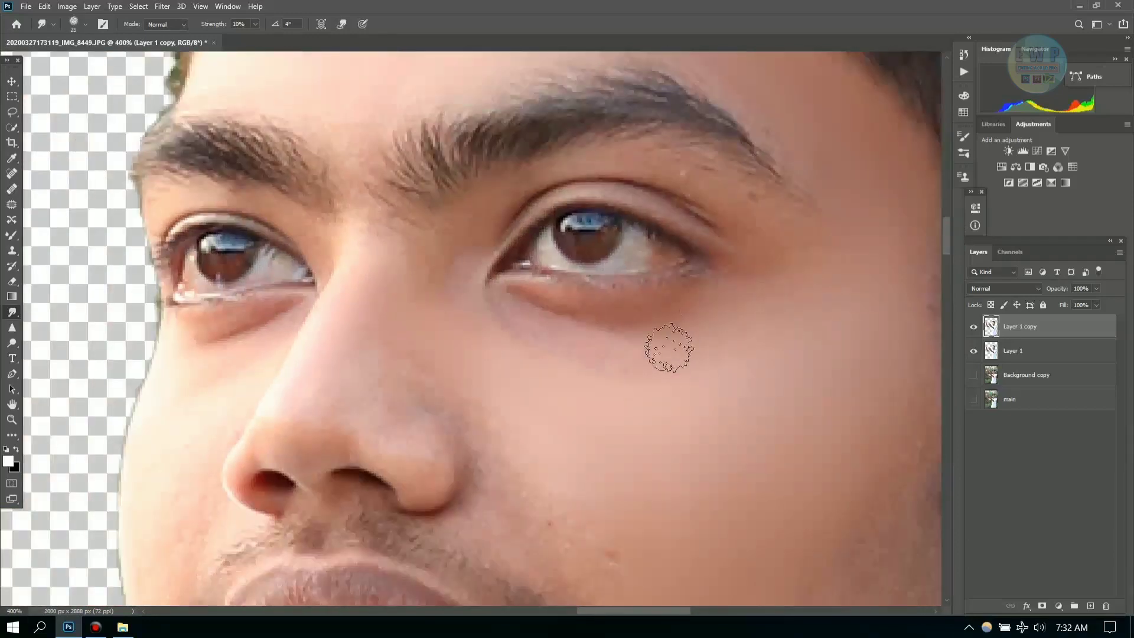
key(bracketleft)
key(ctrl+plus)
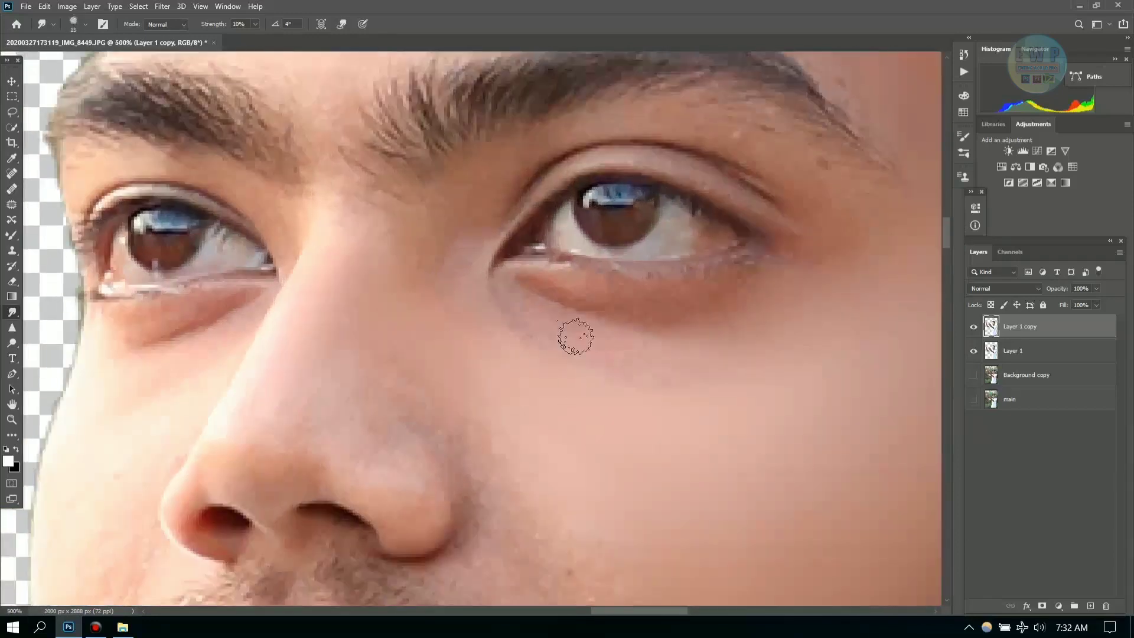
key(bracketleft)
key(bracketright)
scroll(739, 260, right, 3)
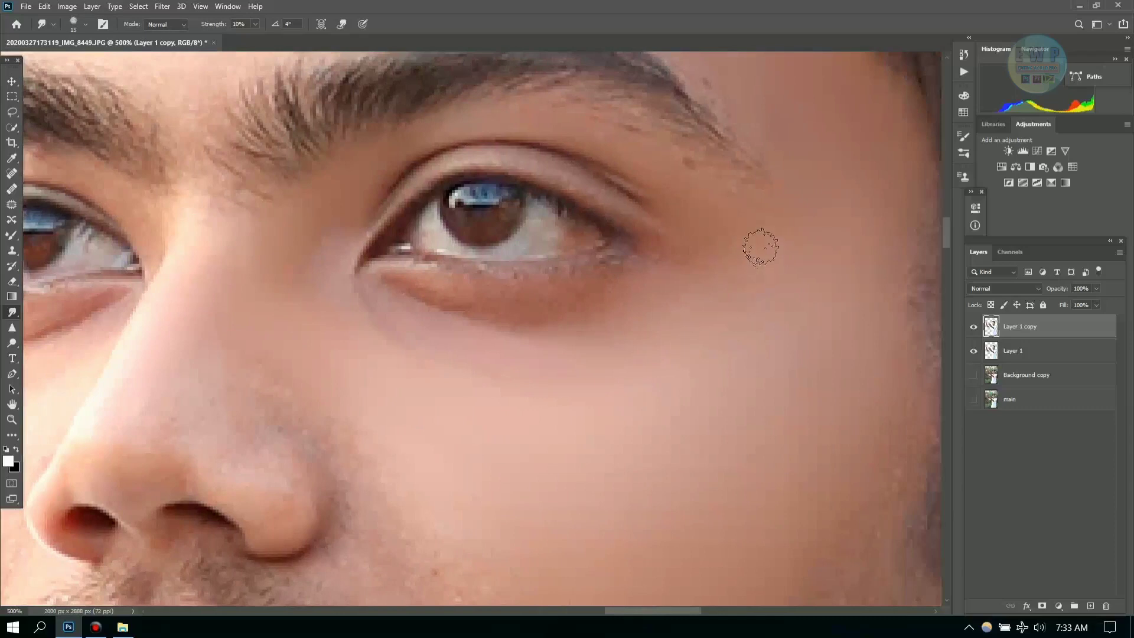
key(bracketright)
key(bracketleft)
key(bracketleft)
drag(383, 299, 345, 298)
Smudge the skin between the eyebrows with a smaller brush.
scroll(617, 300, up, 4)
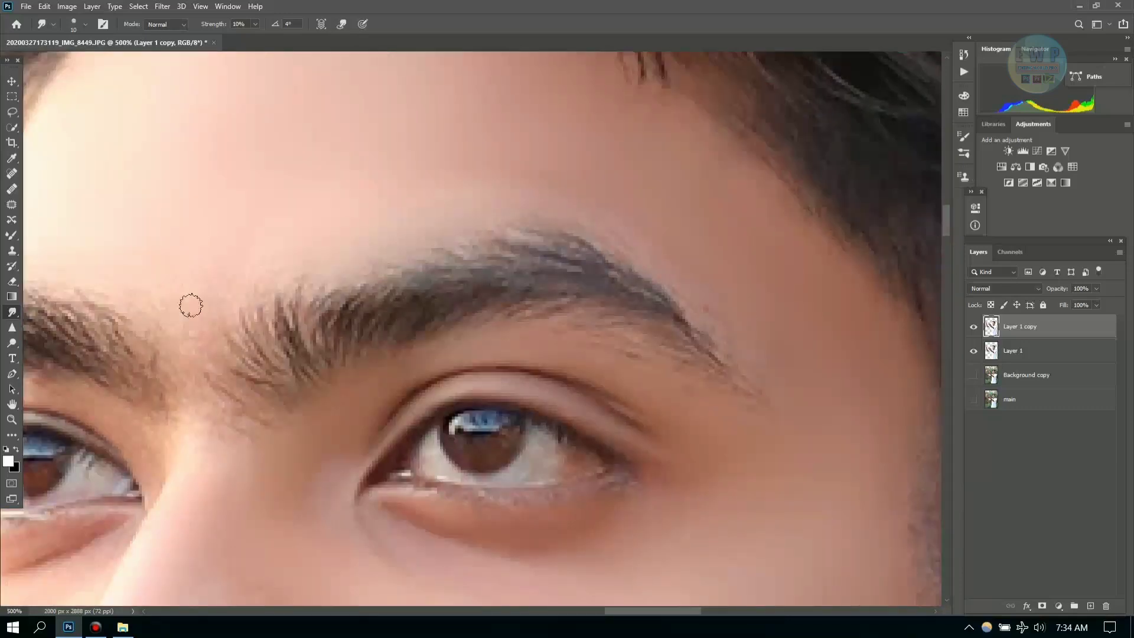
key(bracketright)
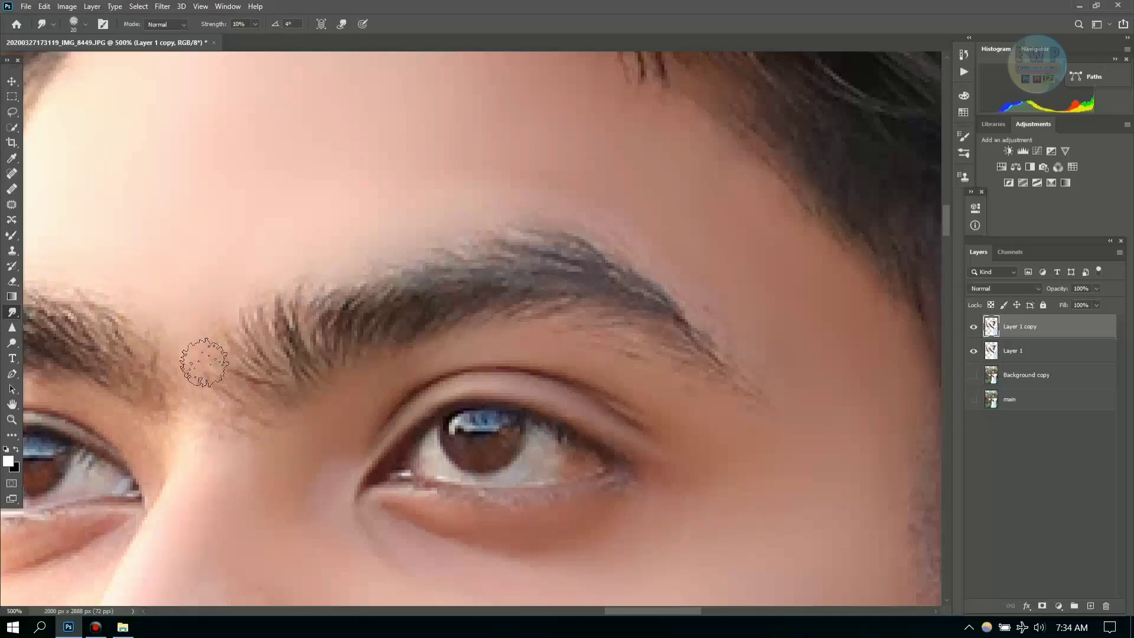
key(bracketleft)
key(bracketleft)
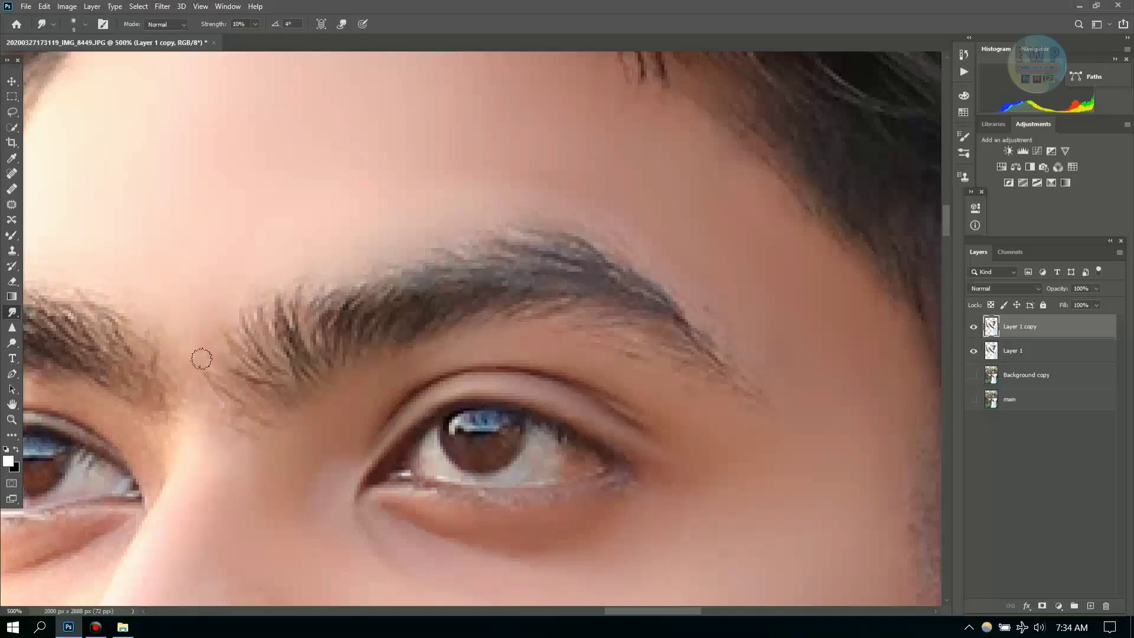
drag(627, 616, 583, 616)
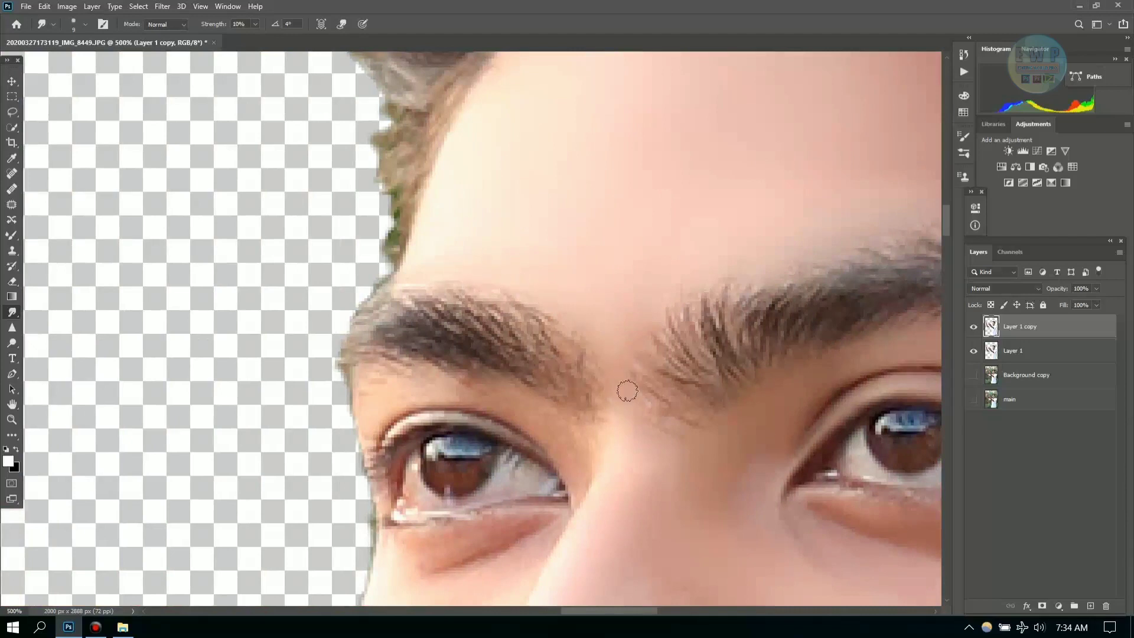
scroll(610, 271, down, 5)
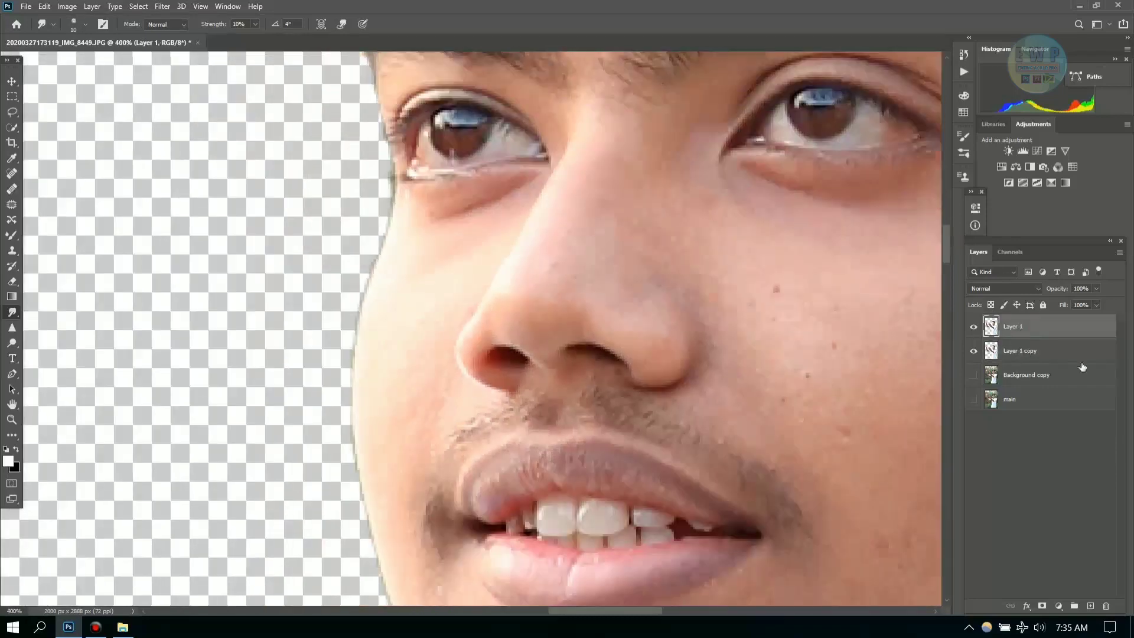
Select Layer 1 copy, hide Layer 1, and move the copy above it.
click(1027, 352)
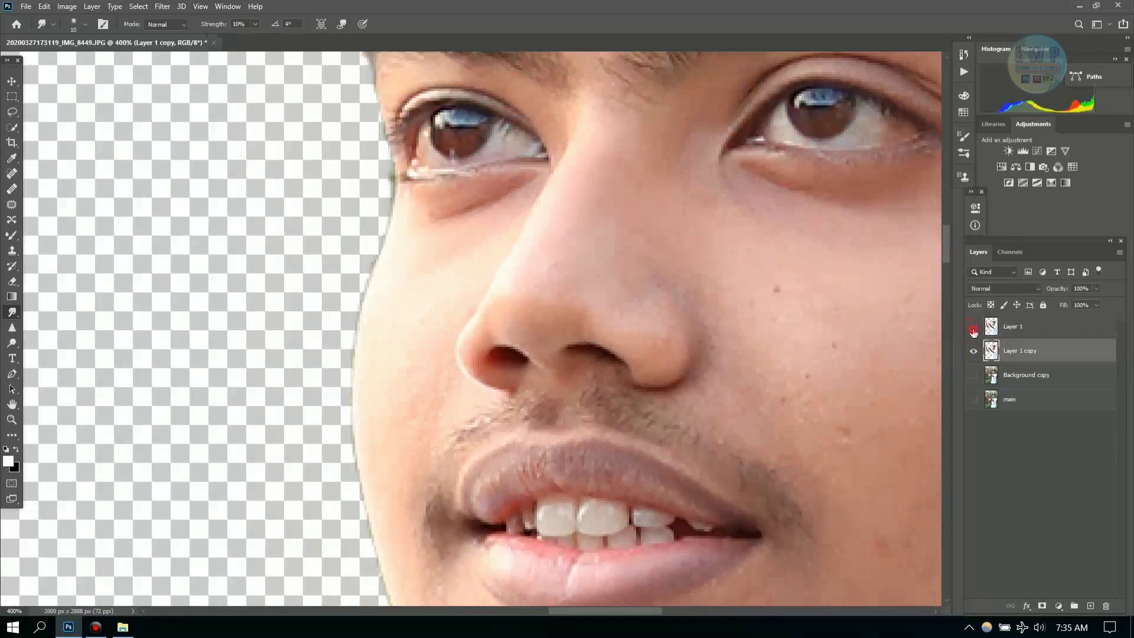
click(973, 328)
key(ctrl+bracketright)
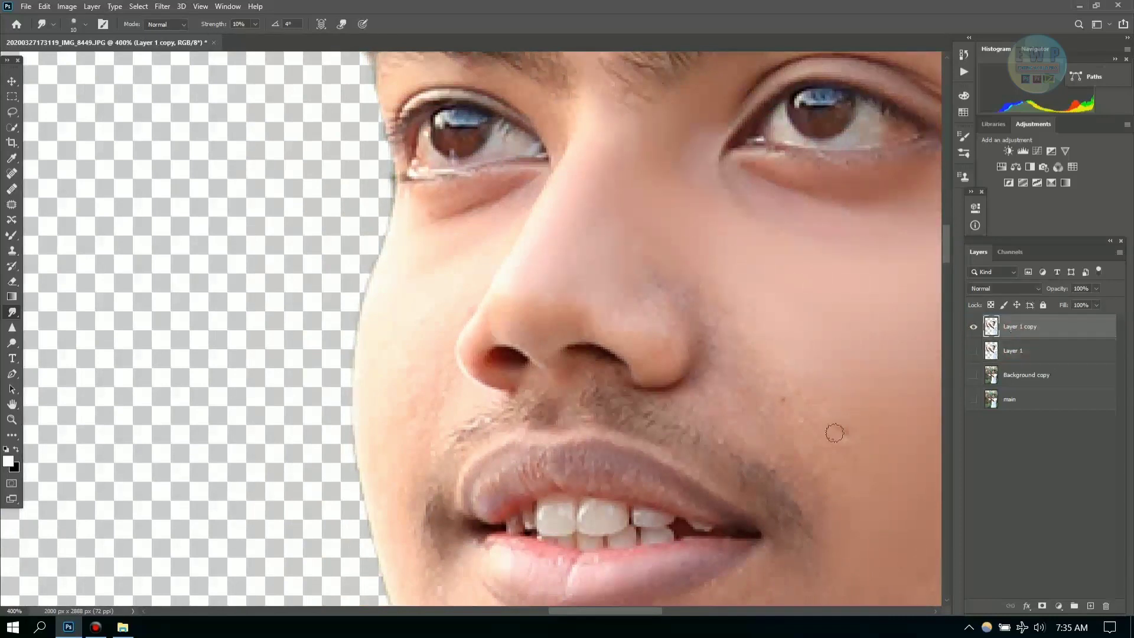
Smudge away small specks along the cheek and jaw.
scroll(808, 301, down, 3)
scroll(708, 331, right, 3)
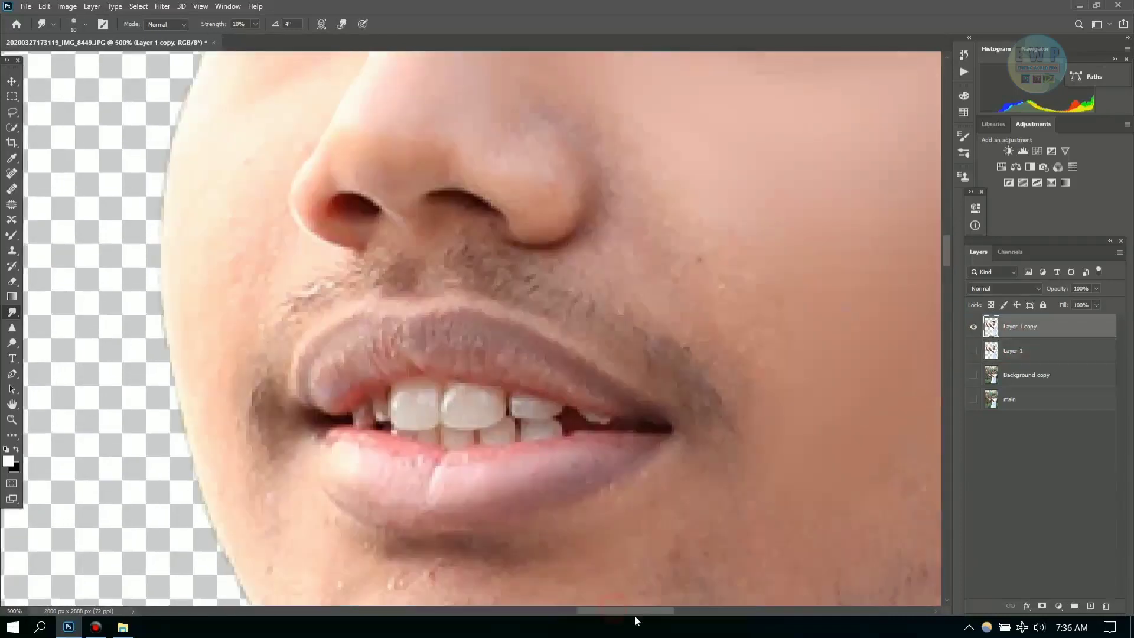
scroll(610, 377, up, 1)
mouse_move(566, 281)
mouse_down()
mouse_move(589, 392)
mouse_move(683, 463)
mouse_move(608, 532)
mouse_move(613, 571)
mouse_up()
Smooth the cheek and the skin beside the ear with a larger brush.
scroll(613, 571, right, 3)
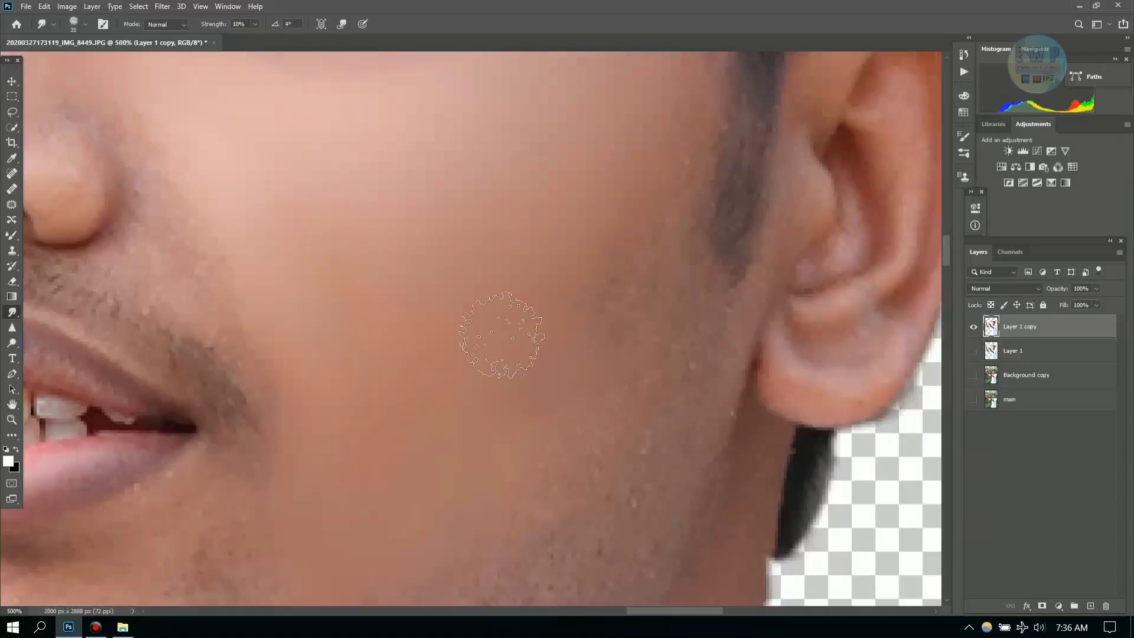
scroll(562, 411, up, 1)
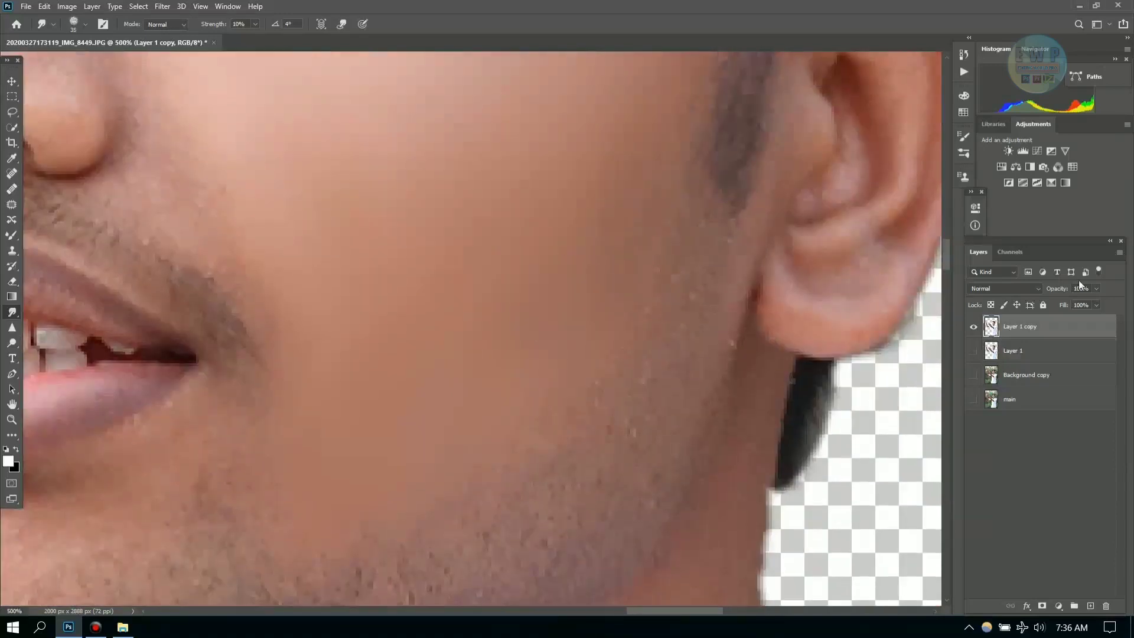
scroll(646, 322, up, 2)
scroll(670, 303, right, 1)
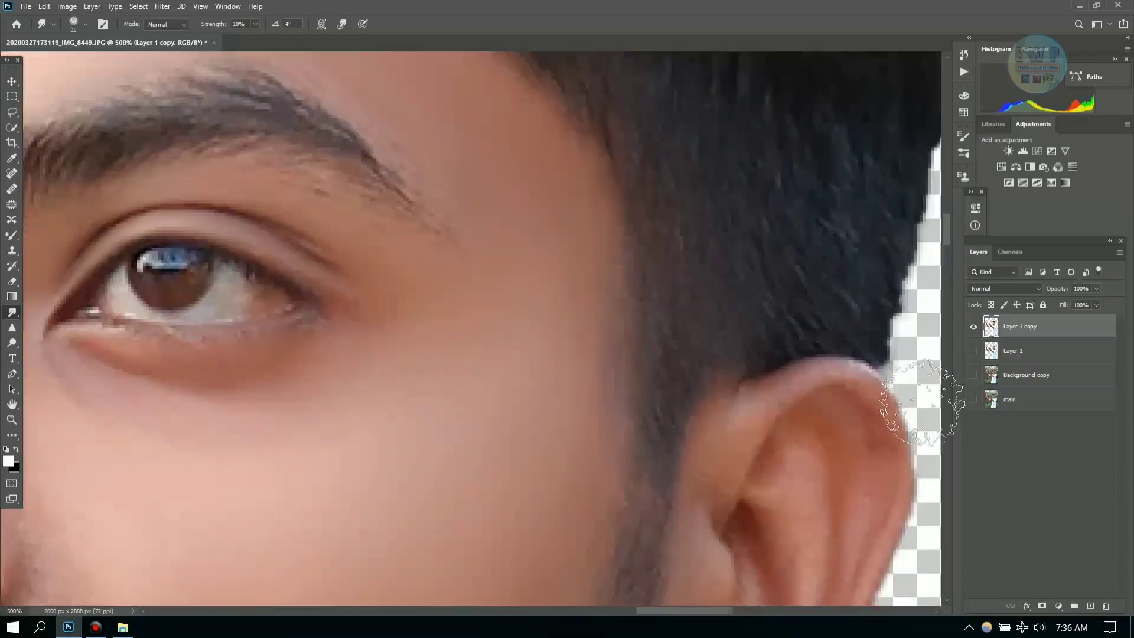
scroll(573, 469, down, 3)
drag(944, 260, 944, 281)
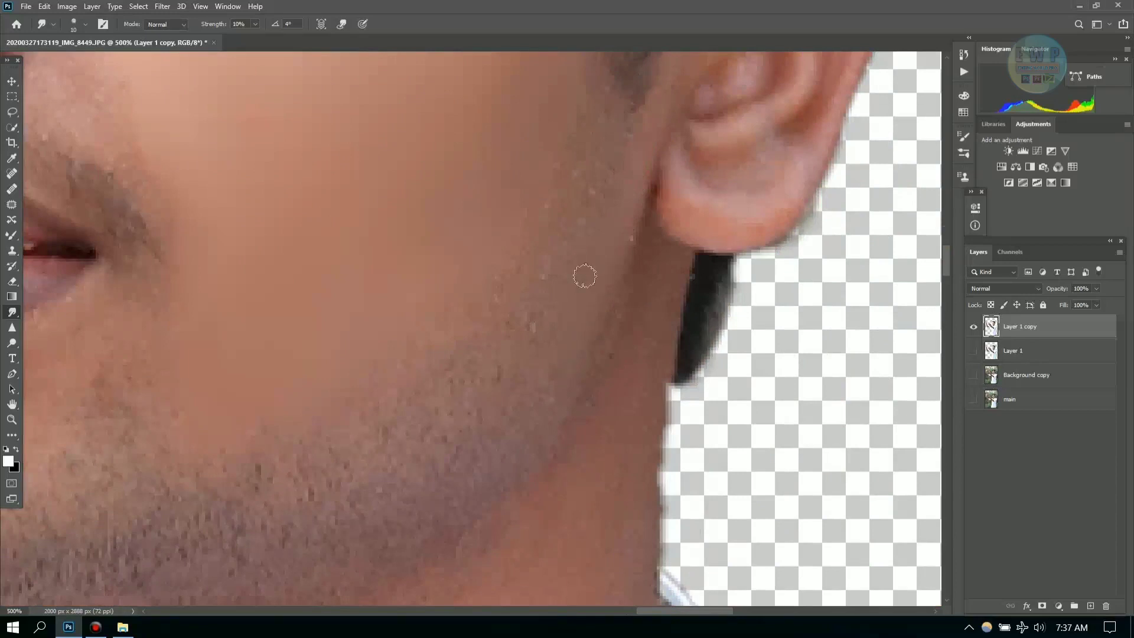
key(bracketright)
key(bracketright)
key(bracketright)
drag(946, 266, 946, 239)
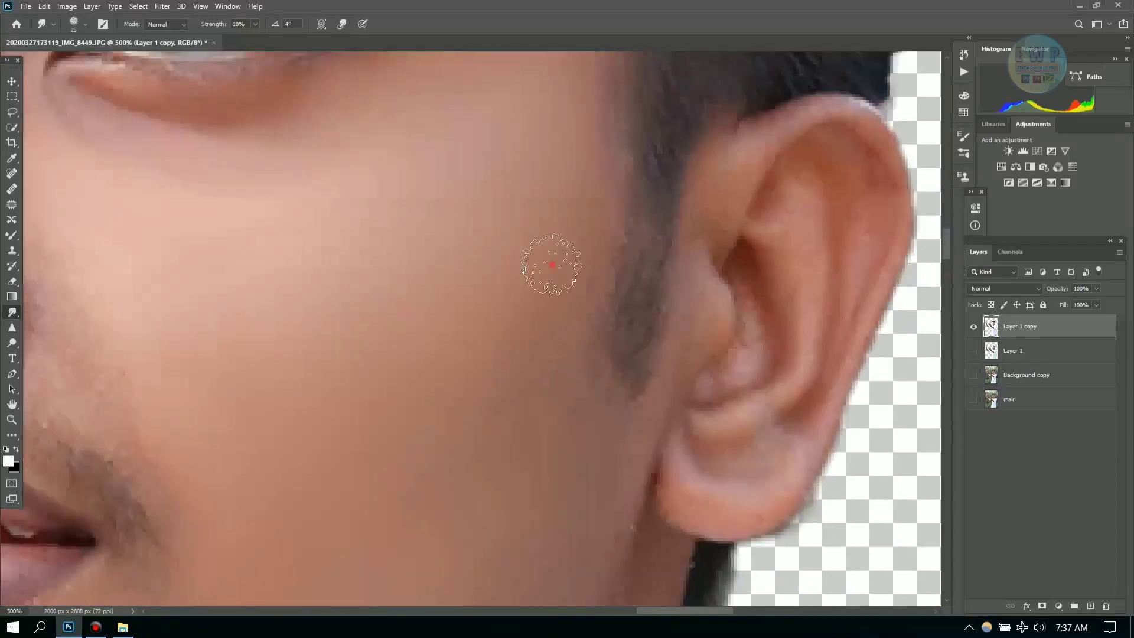
drag(551, 265, 547, 381)
key(bracketleft)
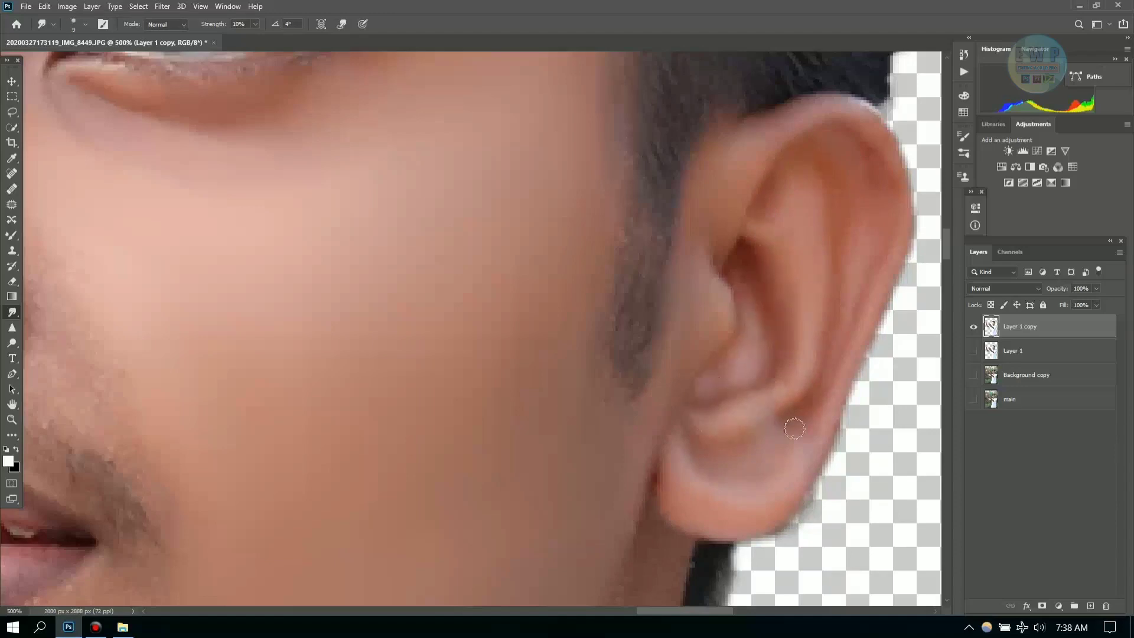
scroll(819, 281, down, 5)
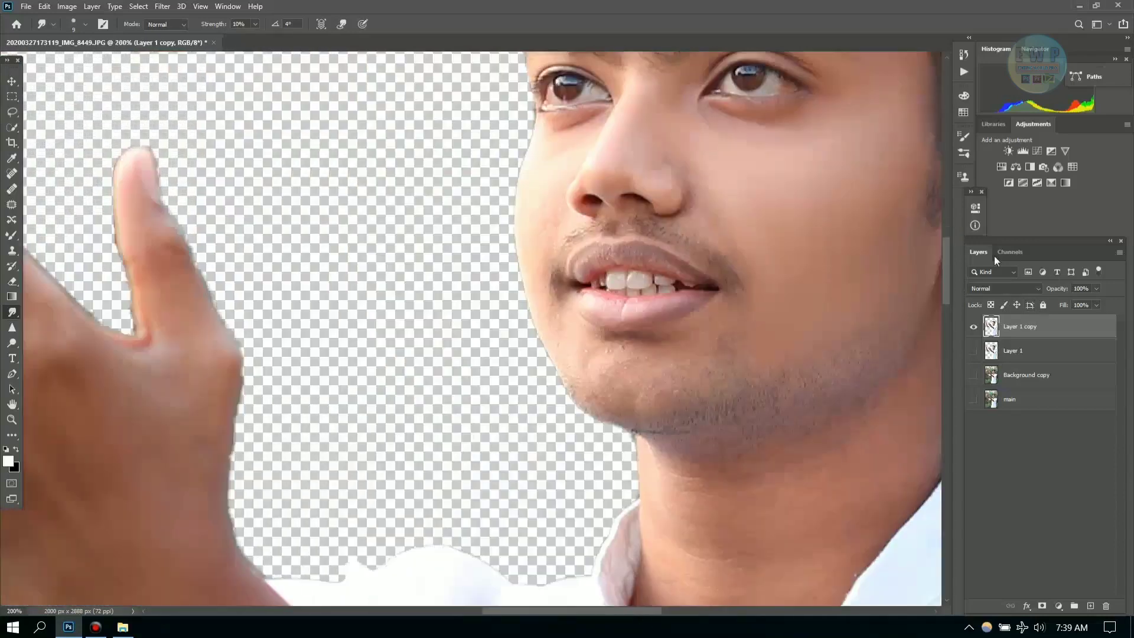
Zoom in beside the nose and resize the Smudge brush.
scroll(536, 317, up, 1)
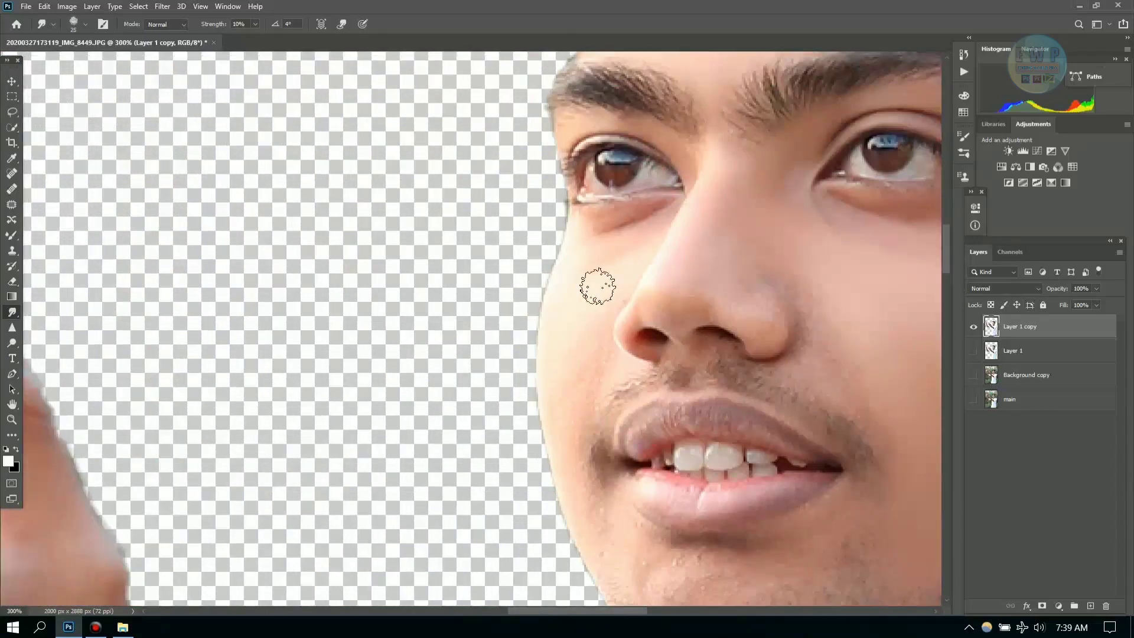
key(ctrl+plus)
key(ctrl+plus)
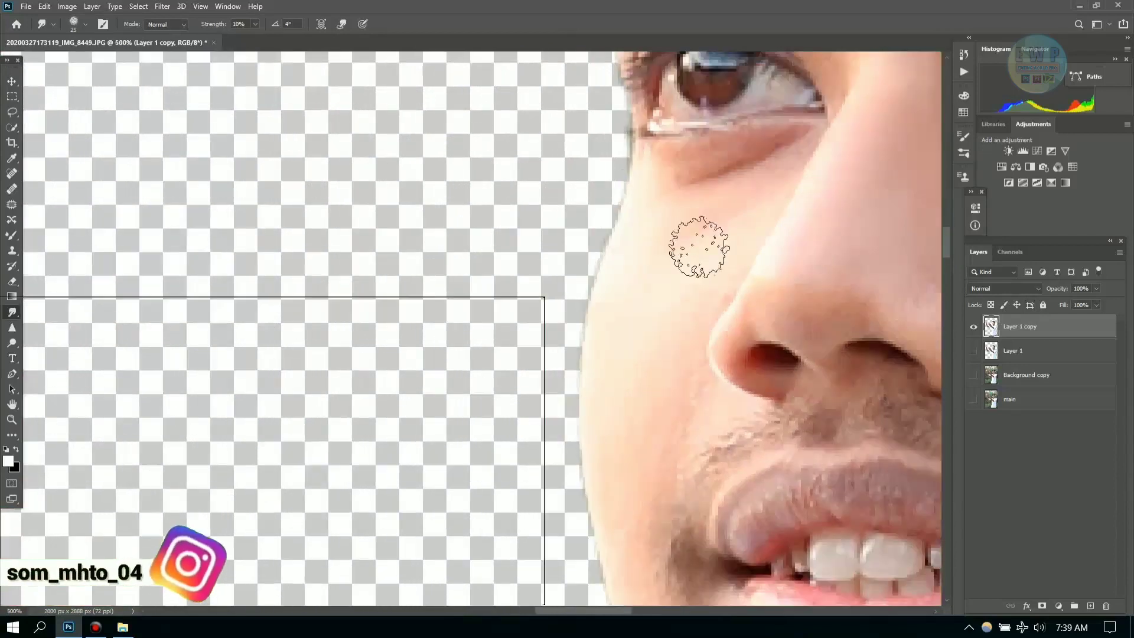
key(bracketleft)
key(bracketleft)
key(bracketleft)
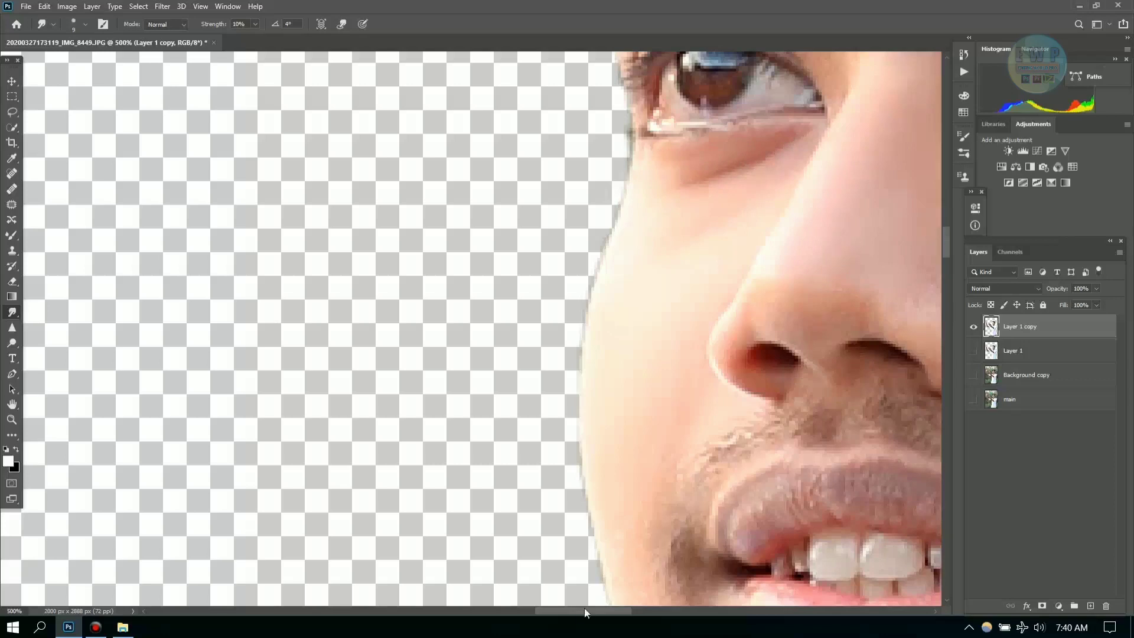
drag(585, 612, 604, 613)
key(bracketright)
key(bracketright)
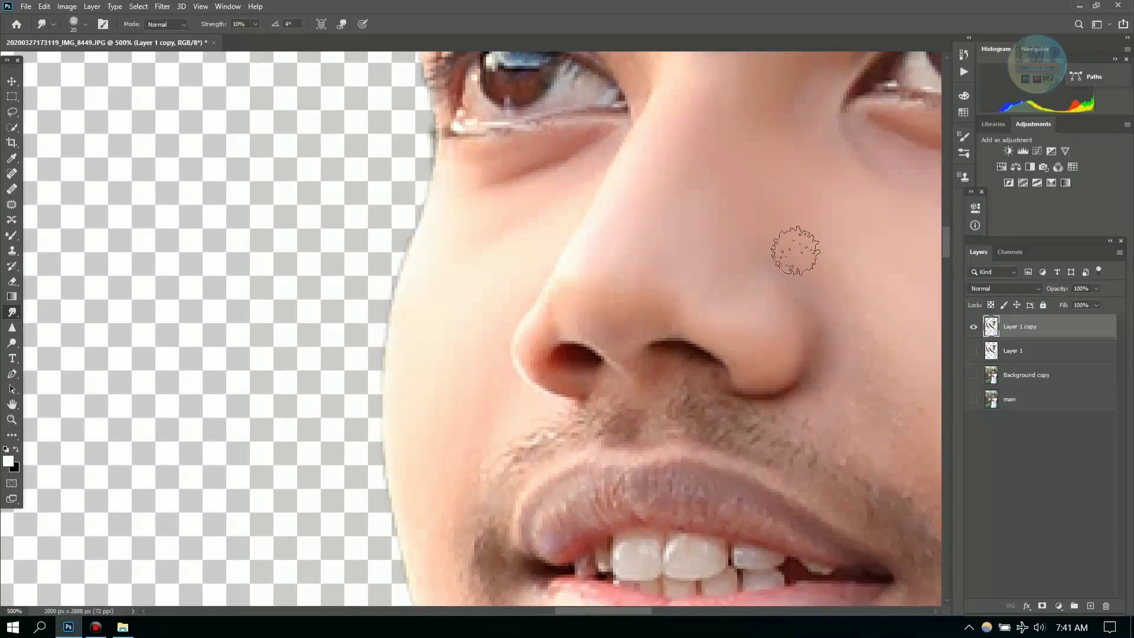
scroll(827, 351, right, 3)
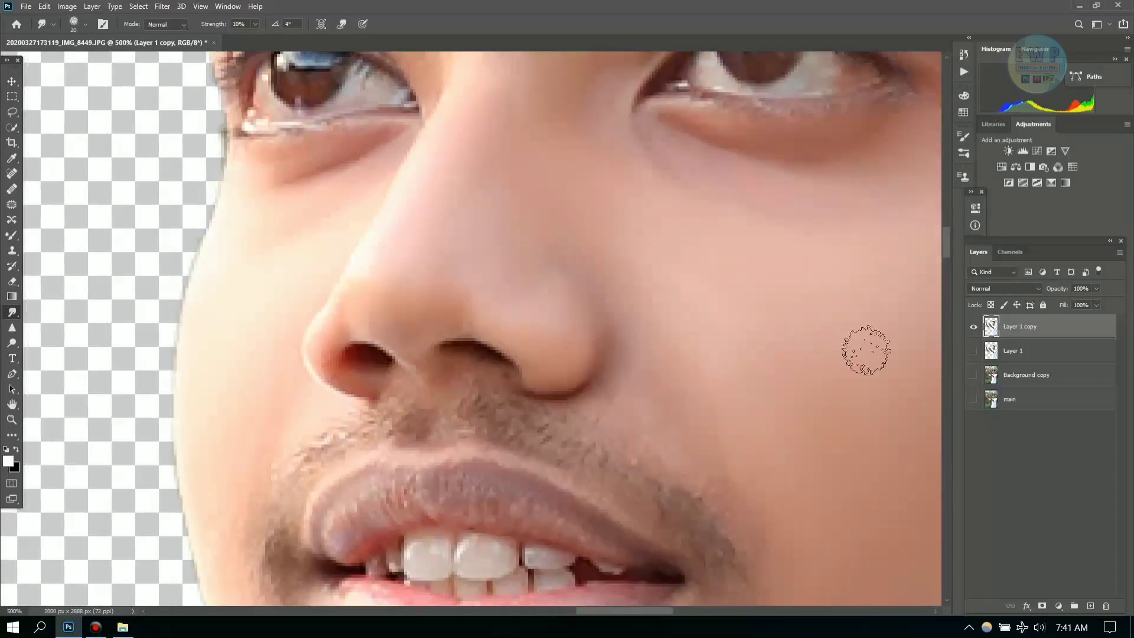
scroll(652, 262, down, 2)
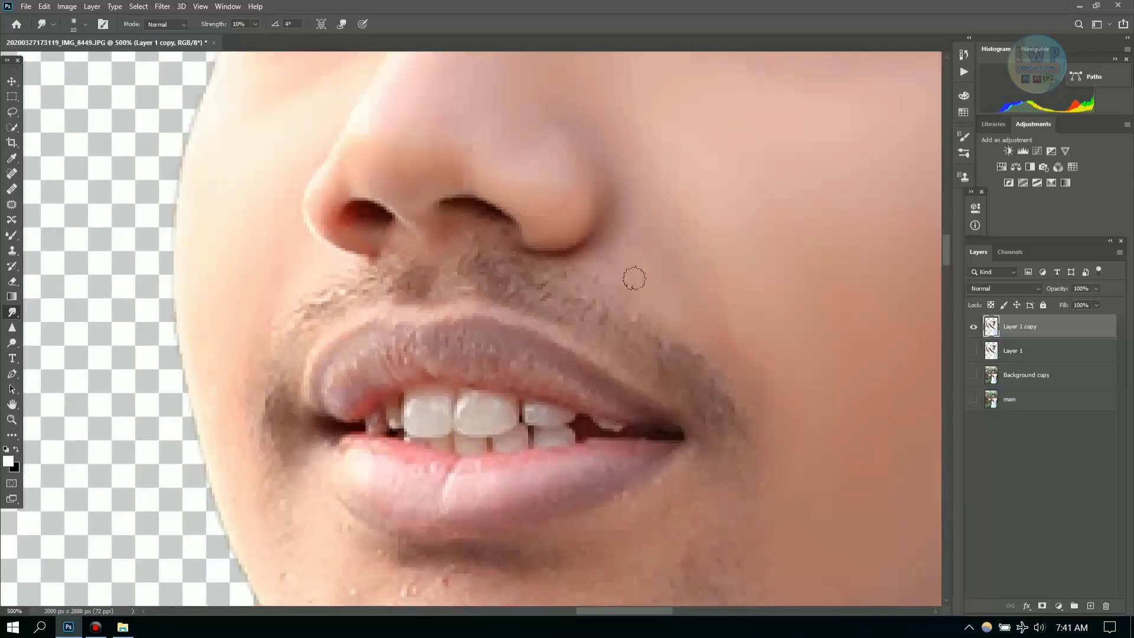
key(bracketright)
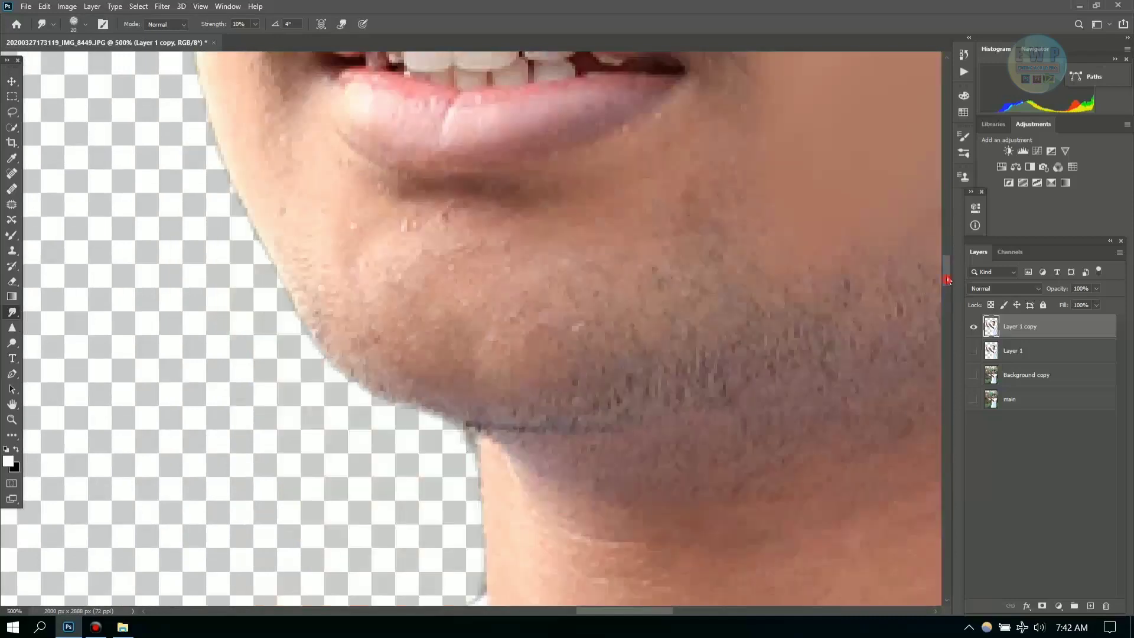
drag(946, 264, 947, 275)
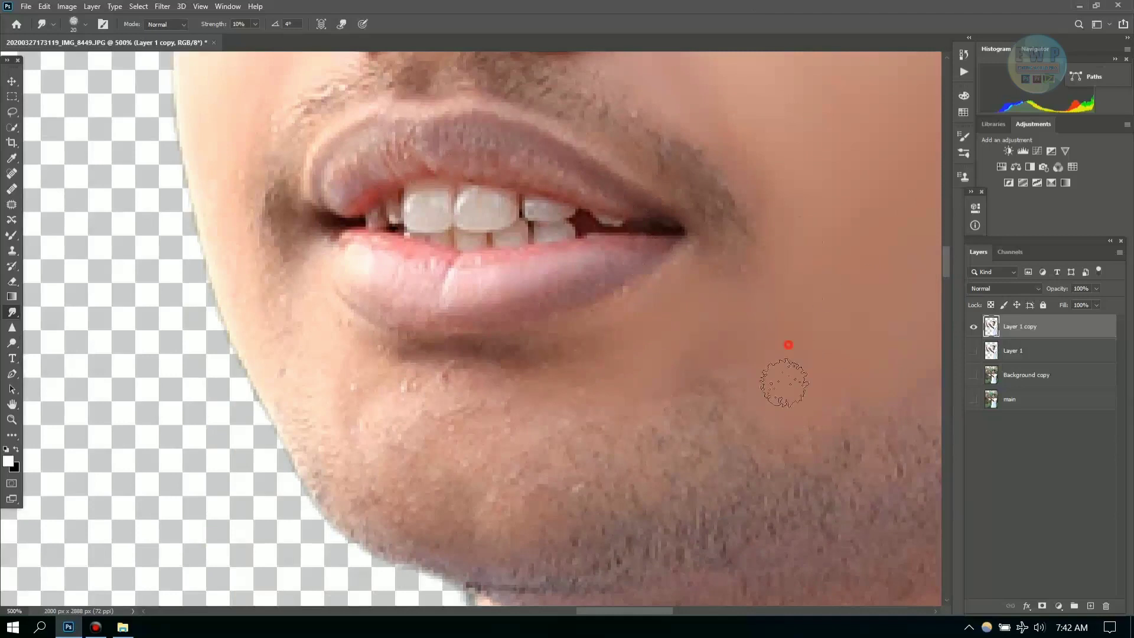
Smooth the cheek beside the mouth, the chin and the left lip corner.
drag(784, 382, 705, 363)
drag(387, 406, 481, 428)
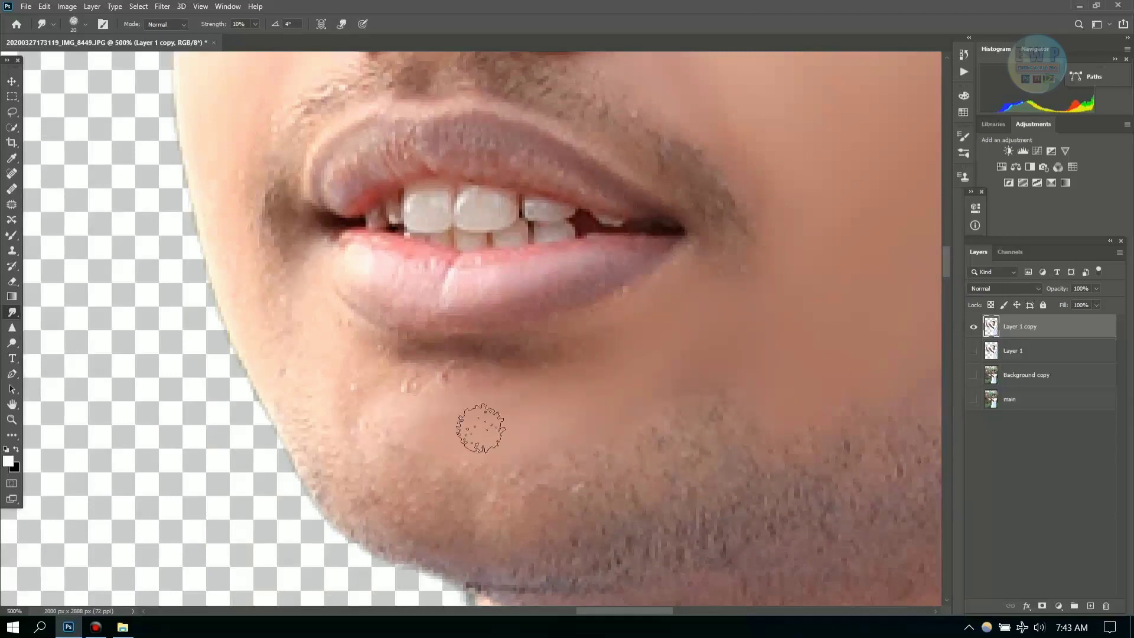
mouse_move(278, 360)
mouse_down()
mouse_move(348, 341)
mouse_move(437, 368)
mouse_up()
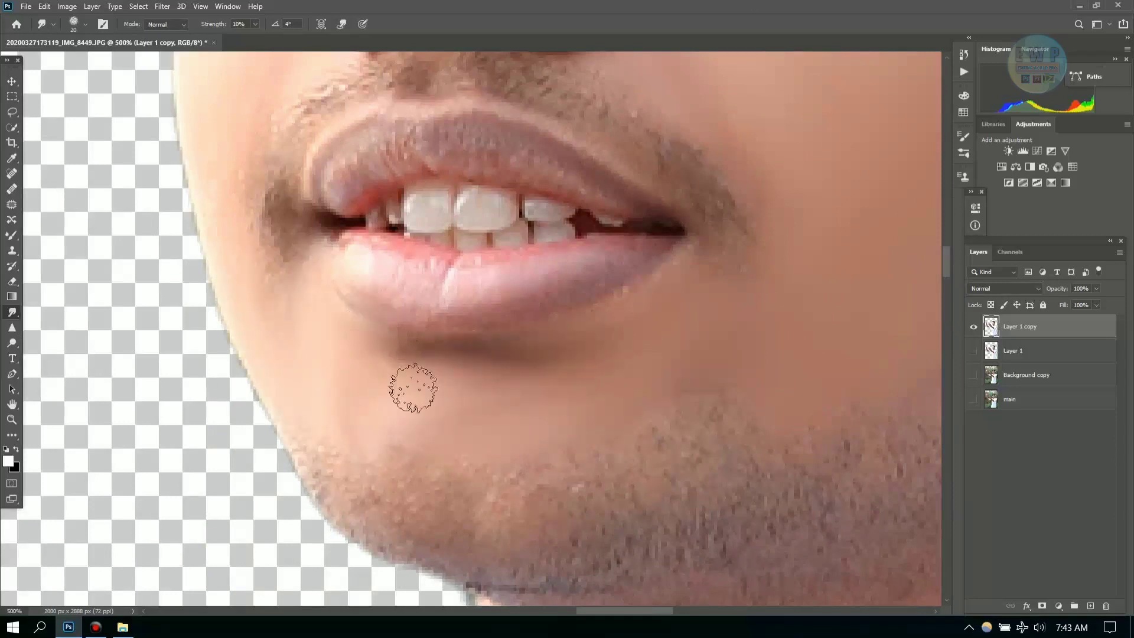
scroll(330, 442, left, 3)
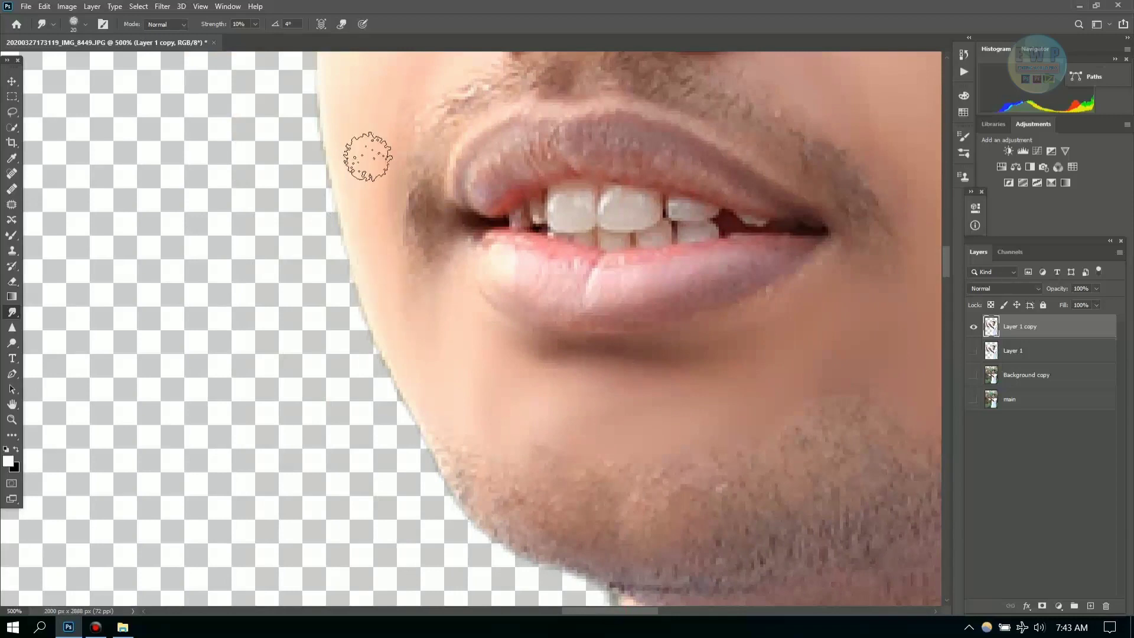
scroll(567, 387, up, 10)
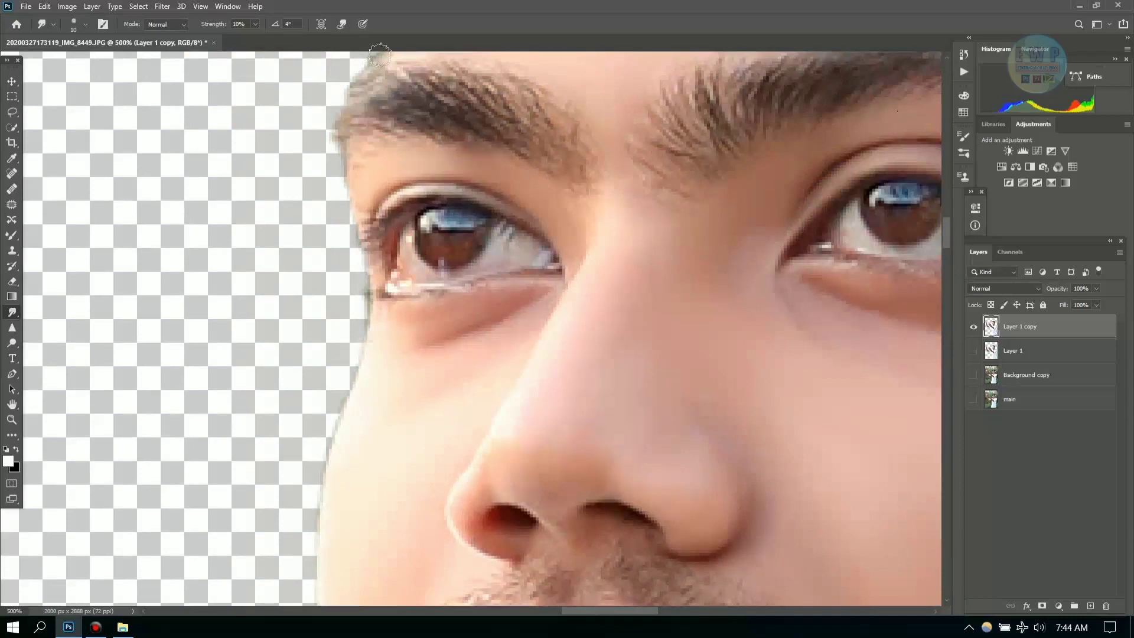
scroll(711, 577, down, 2)
scroll(711, 577, down, 3)
scroll(709, 472, down, 3)
Move to the neck and set a smaller Smudge brush.
scroll(689, 378, down, 3)
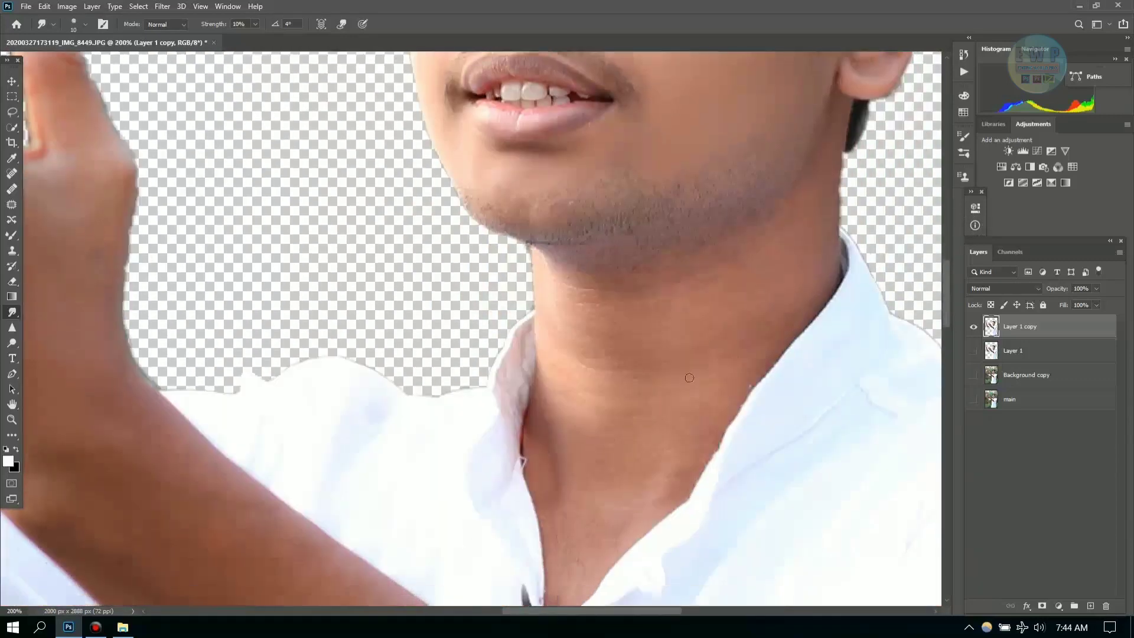
scroll(273, 212, down, 1)
scroll(526, 355, up, 1)
key(bracketright)
key(bracketright)
key(bracketright)
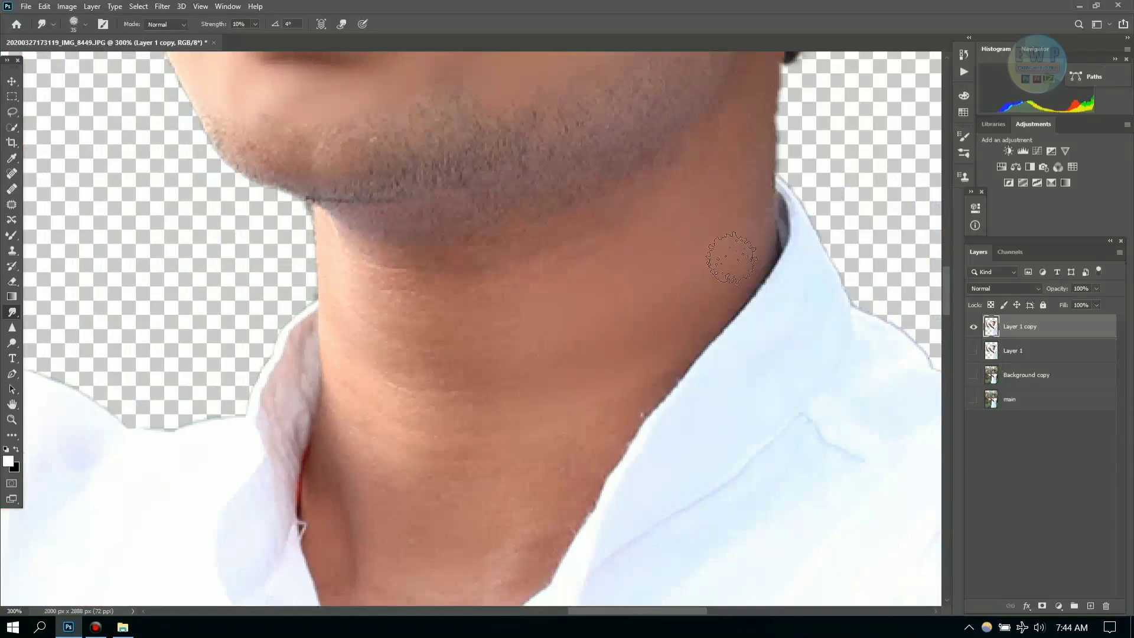
scroll(750, 215, right, 2)
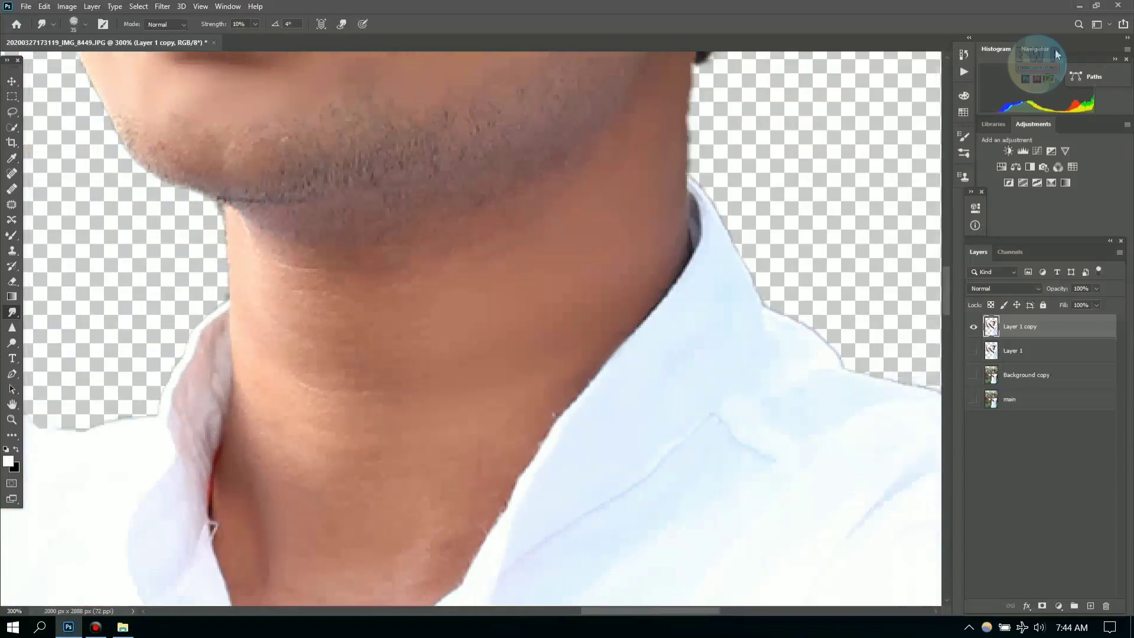
scroll(871, 235, up, 2)
scroll(479, 378, up, 1)
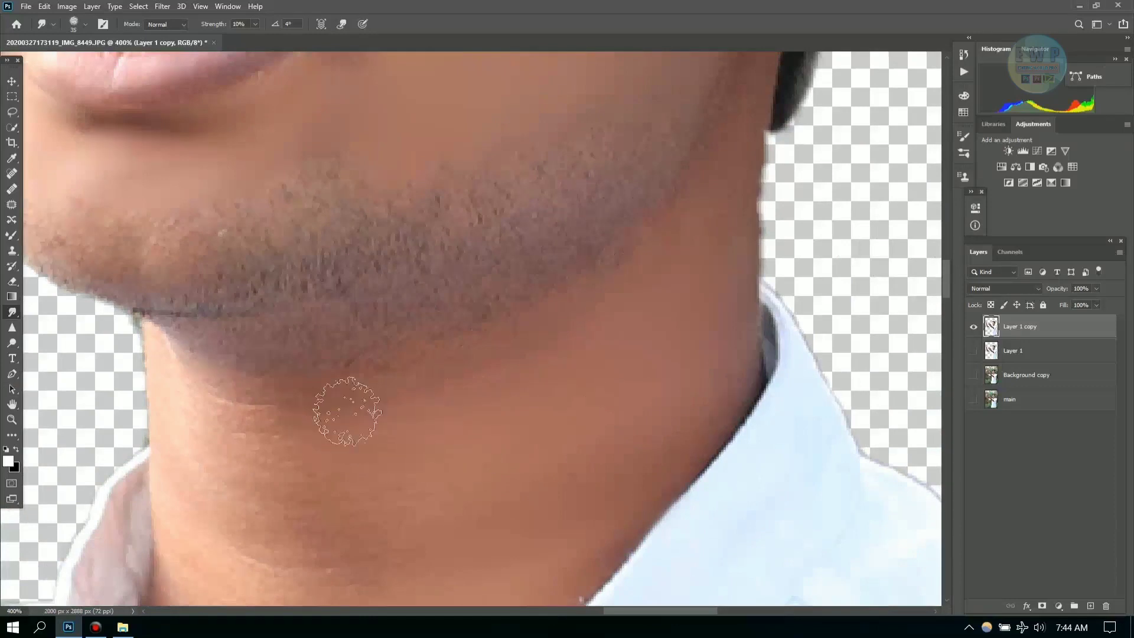
key(bracketleft)
scroll(725, 308, up, 2)
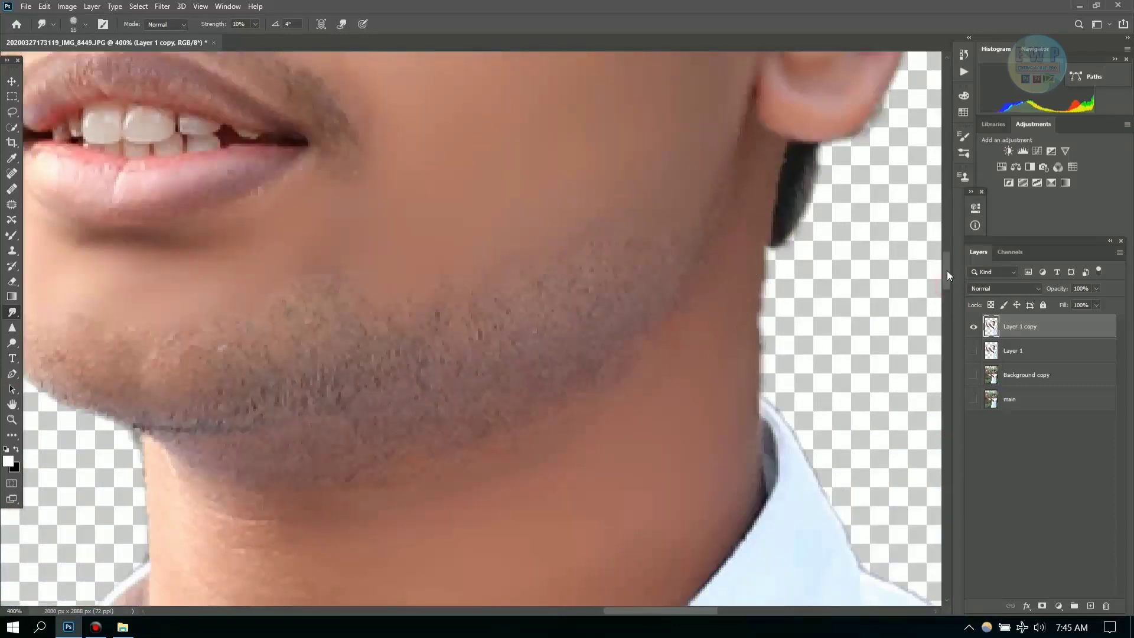
drag(947, 274, 947, 289)
Smooth the neck-to-shirt edge and remove a white speck on the neck.
scroll(461, 137, down, 5)
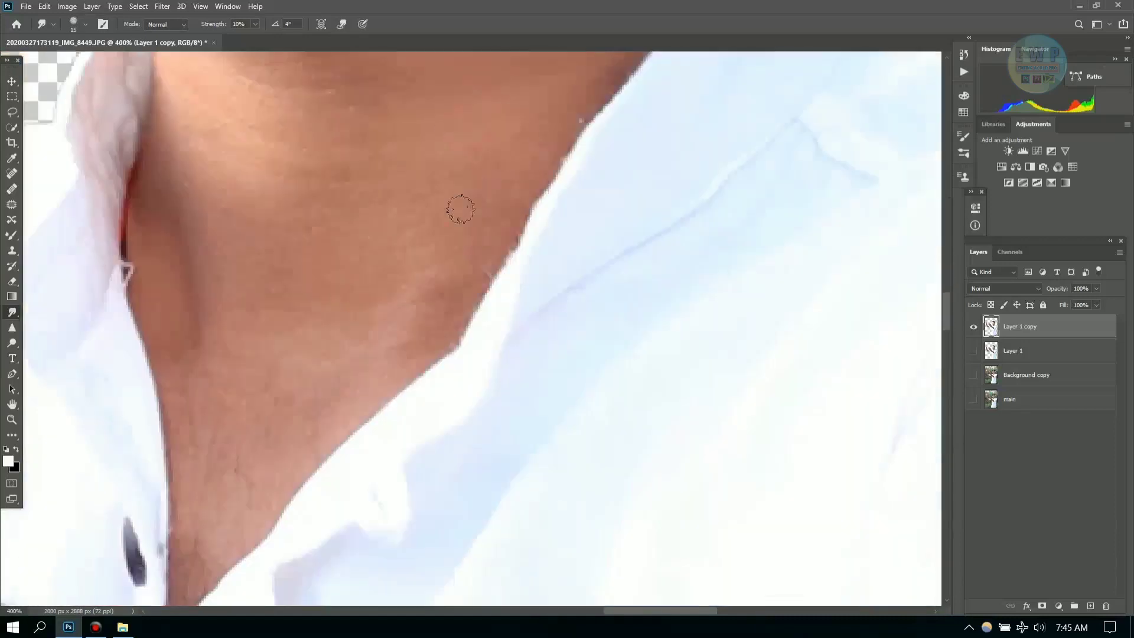
scroll(460, 210, down, 2)
scroll(853, 313, up, 1)
drag(572, 269, 543, 397)
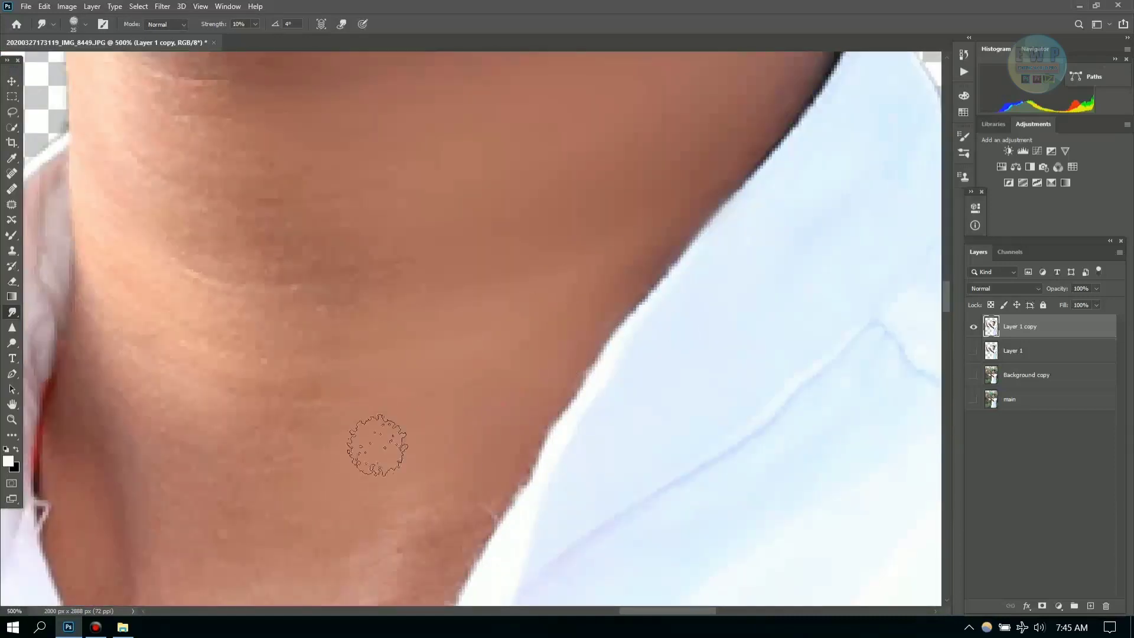
scroll(898, 292, down, 2)
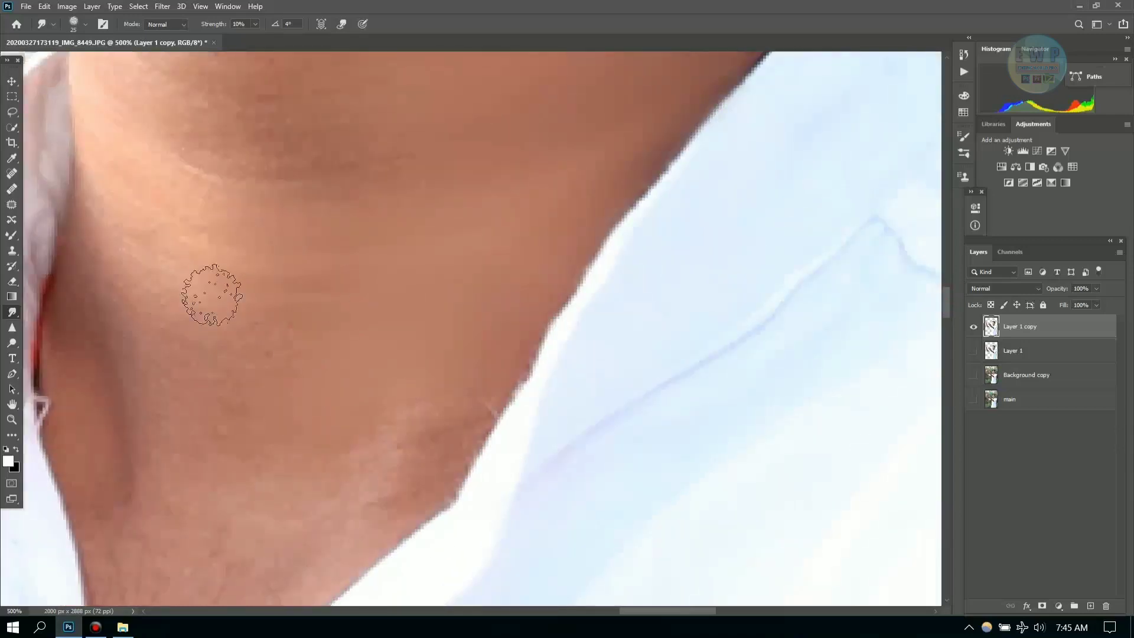
drag(410, 430, 482, 434)
Soften hair and texture on the neck skin with a smaller brush.
scroll(941, 304, down, 2)
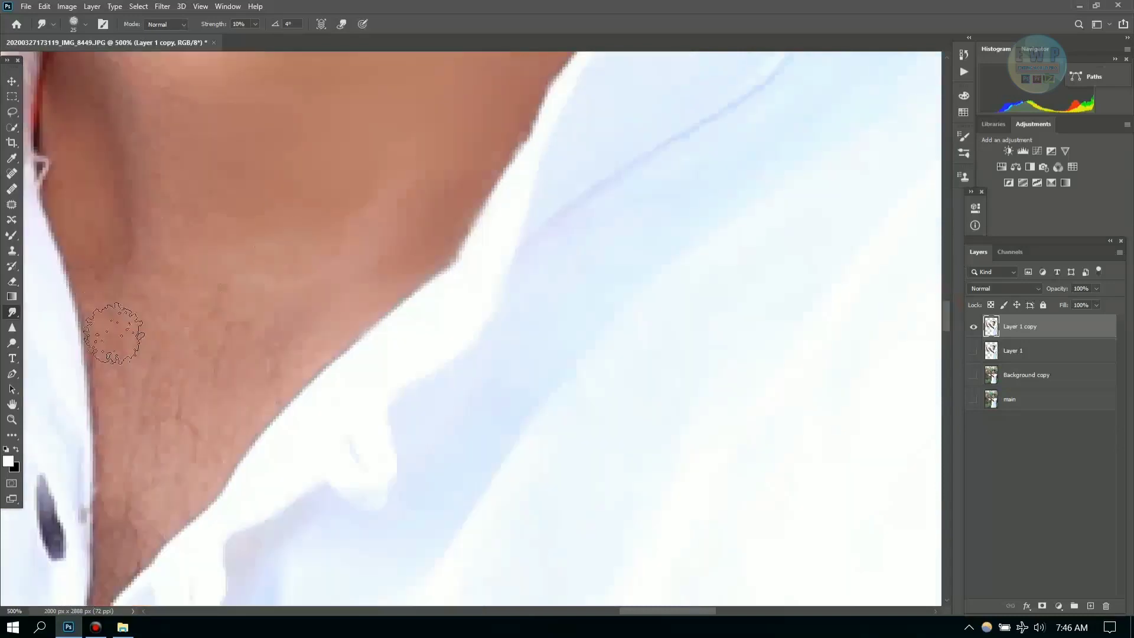
scroll(947, 309, down, 2)
mouse_move(155, 373)
mouse_down()
mouse_move(311, 328)
mouse_move(223, 425)
mouse_move(248, 334)
mouse_move(302, 283)
mouse_up()
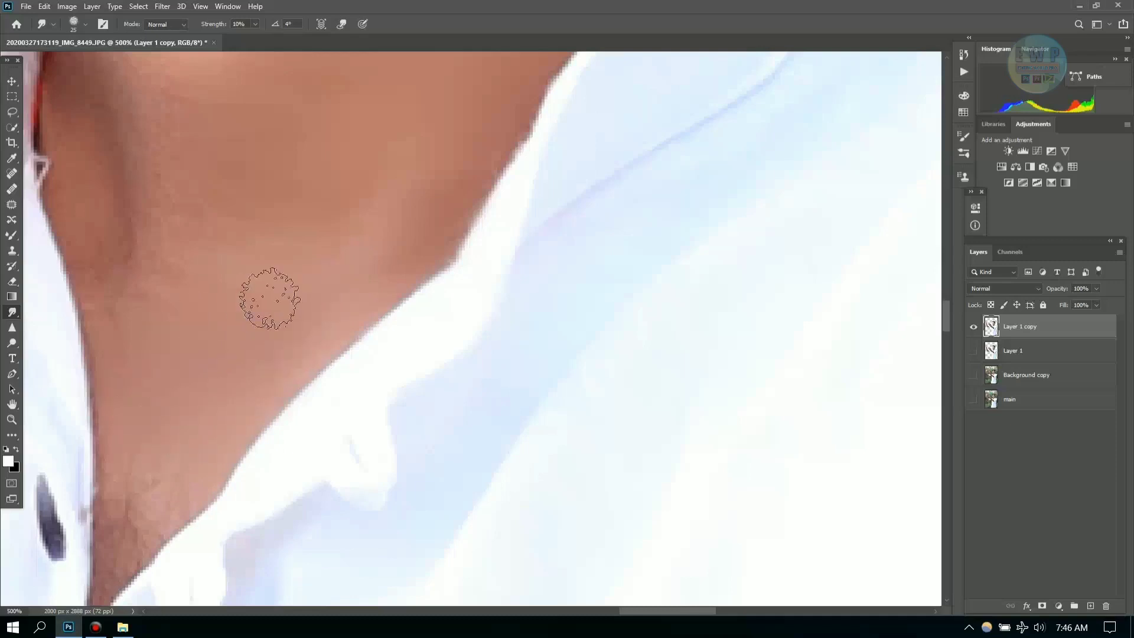
scroll(945, 319, down, 2)
key(bracketleft)
key(bracketleft)
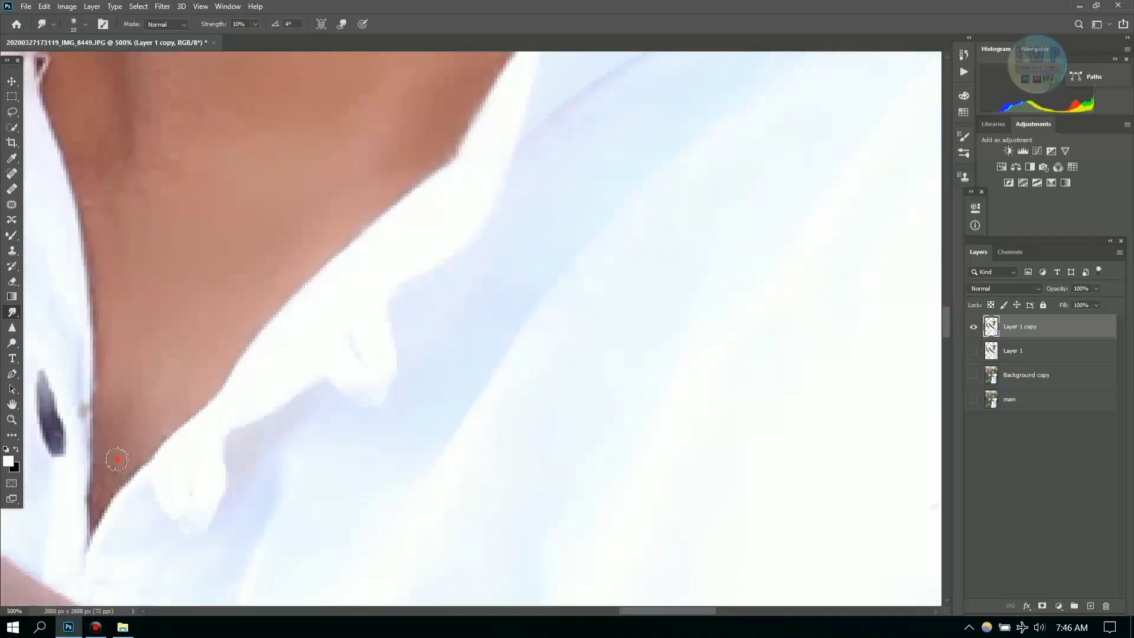
mouse_move(466, 437)
mouse_down()
mouse_move(426, 225)
mouse_move(496, 464)
mouse_up()
key(bracketright)
key(bracketright)
key(bracketright)
scroll(506, 266, up, 3)
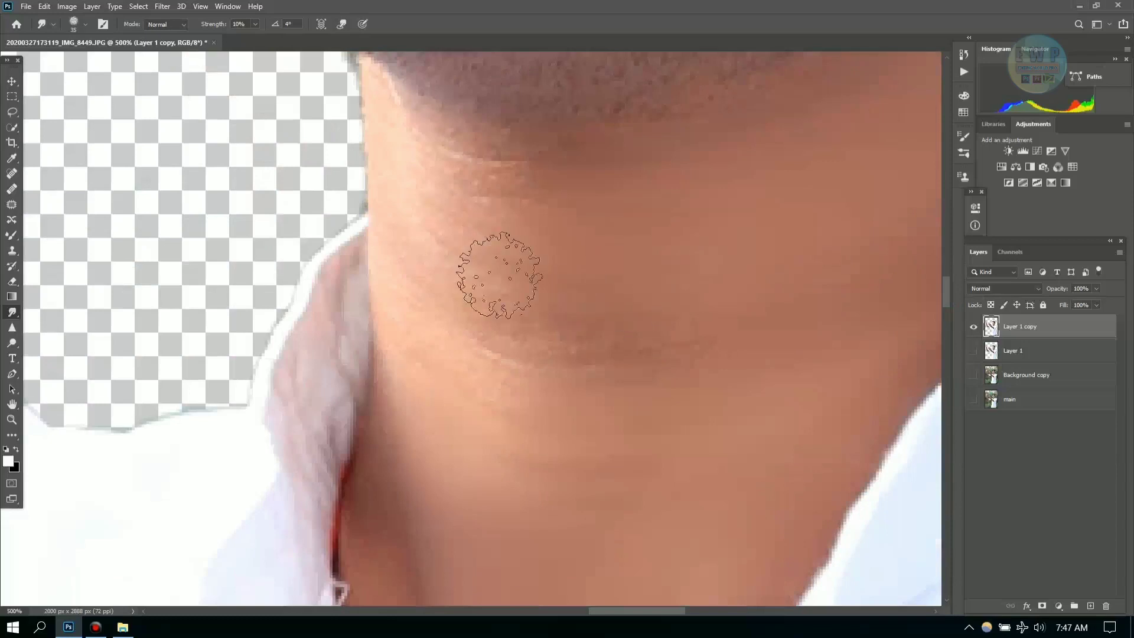
key(bracketleft)
key(bracketleft)
key(bracketleft)
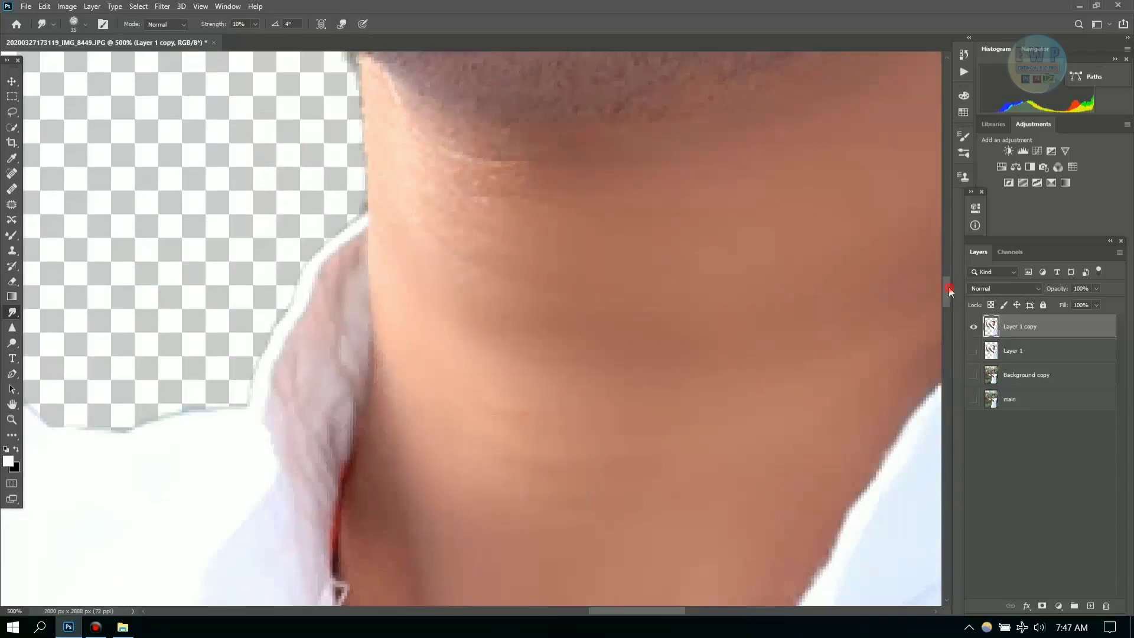
scroll(405, 291, down, 5)
click(96, 627)
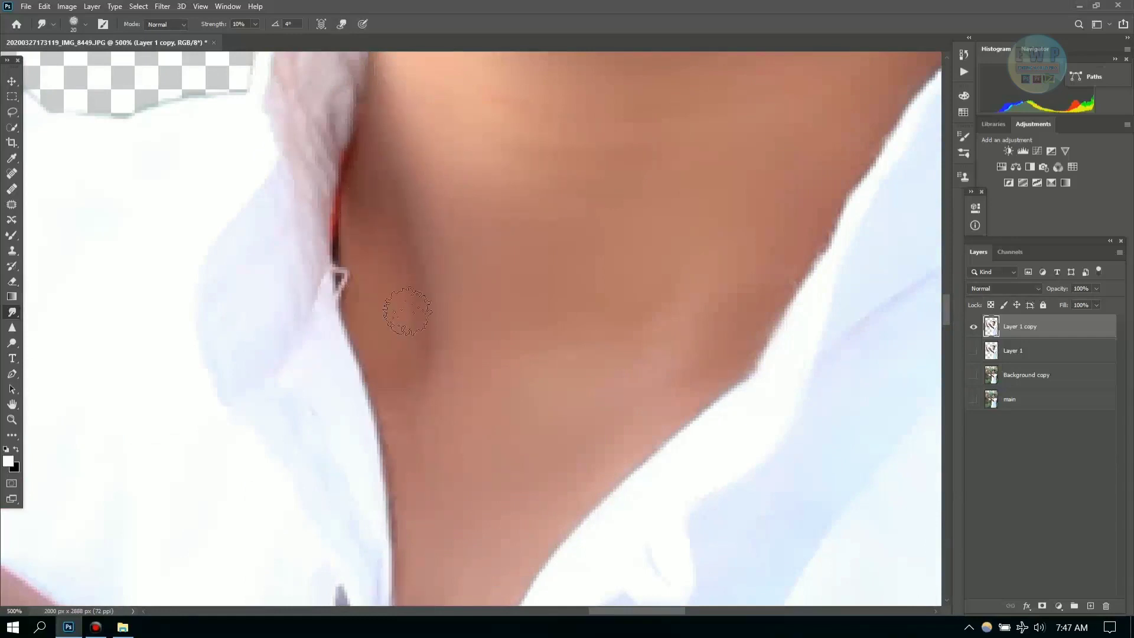
Smooth the neck, jawline and chin stubble.
scroll(698, 336, up, 3)
scroll(496, 331, up, 2)
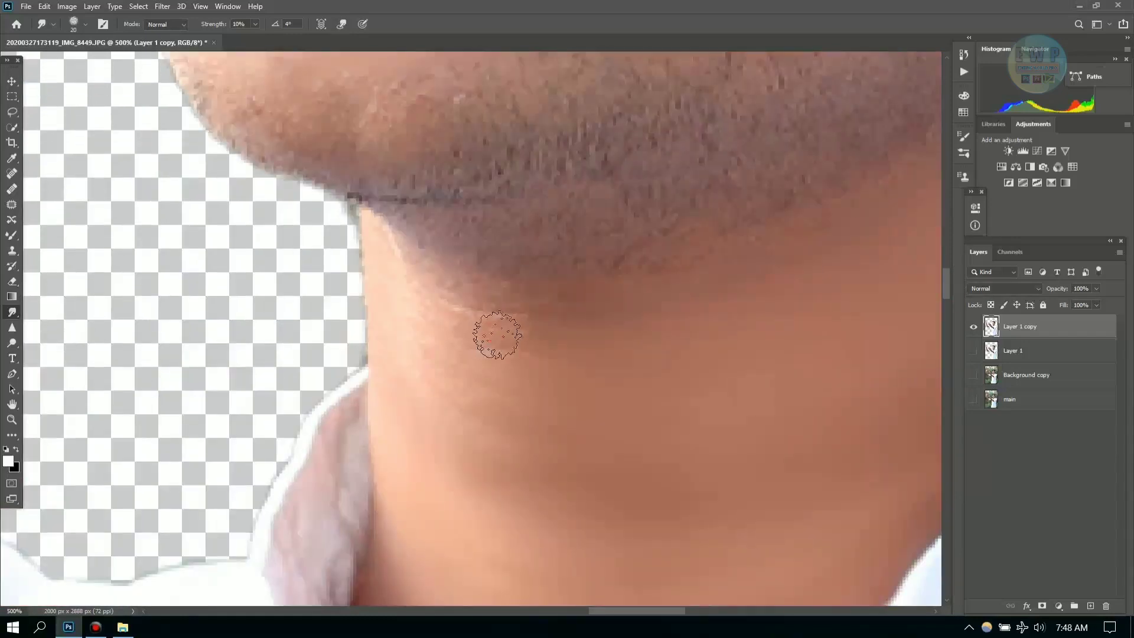
drag(380, 266, 412, 273)
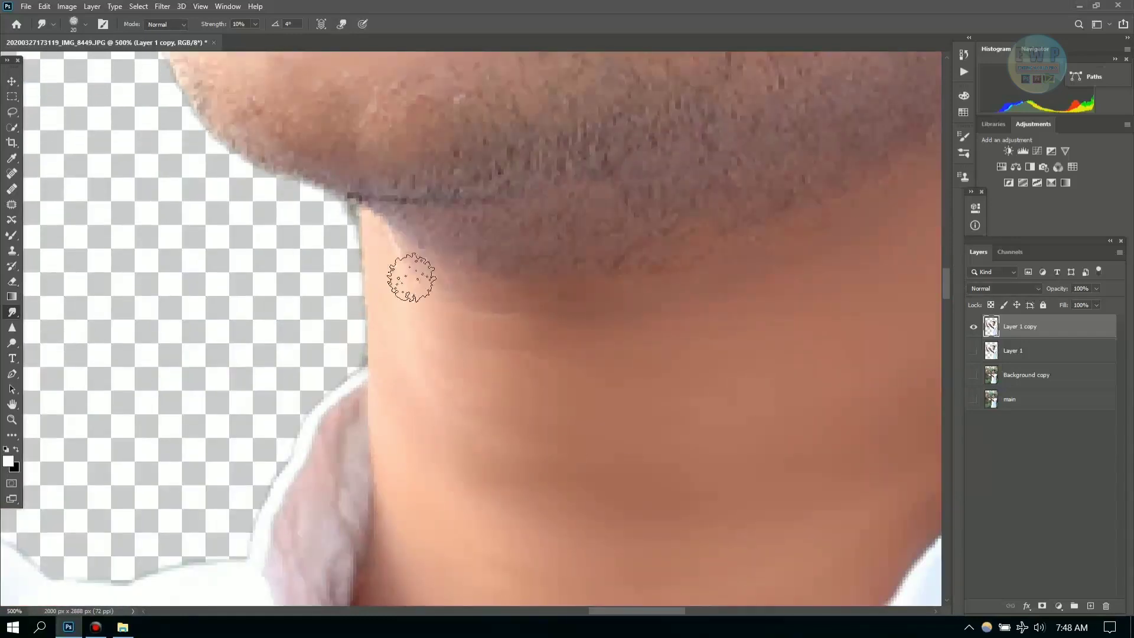
scroll(587, 209, up, 3)
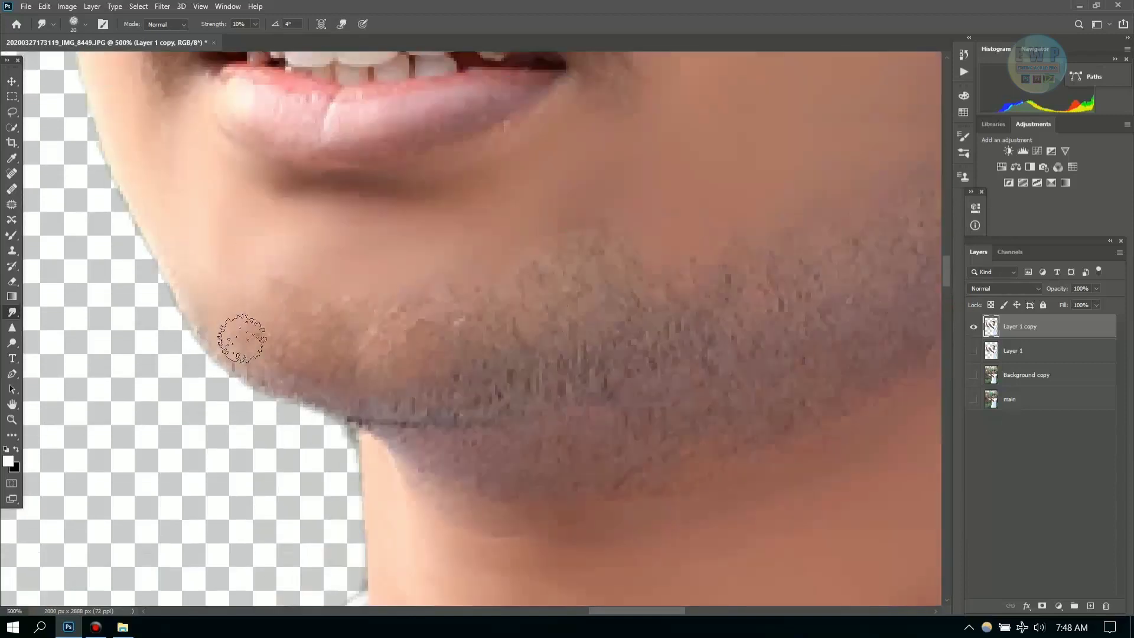
mouse_move(249, 311)
mouse_down()
mouse_move(439, 302)
mouse_move(508, 261)
mouse_move(430, 298)
mouse_up()
key(bracketright)
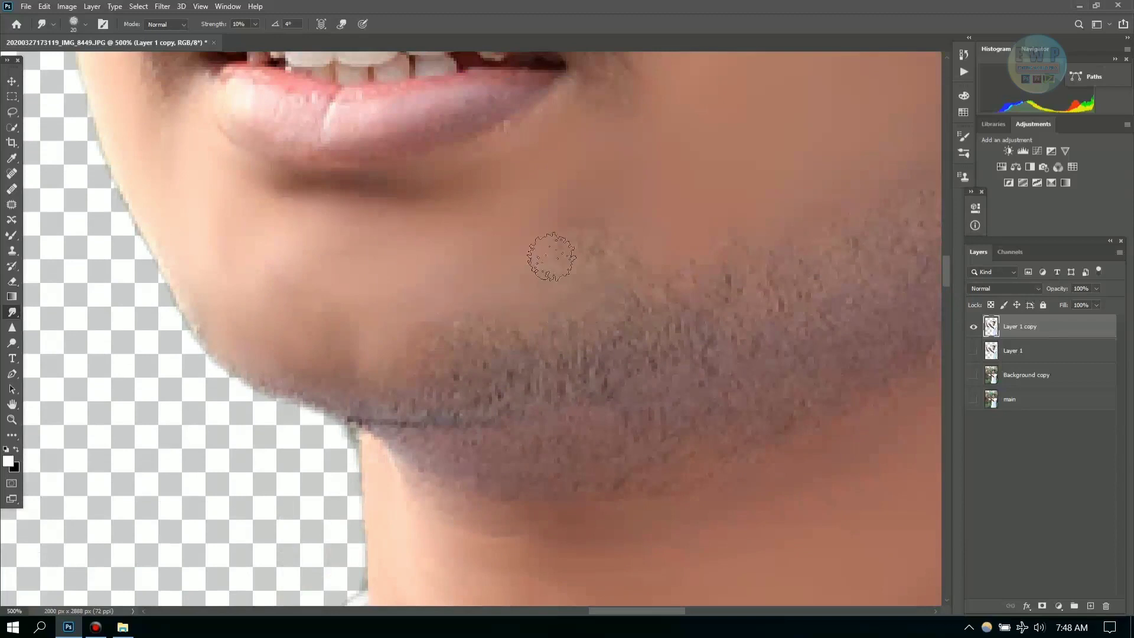
drag(552, 250, 579, 258)
Raise smudge strength to 5% and shrink the brush for the lip area.
drag(924, 269, 658, 460)
drag(250, 38, 253, 38)
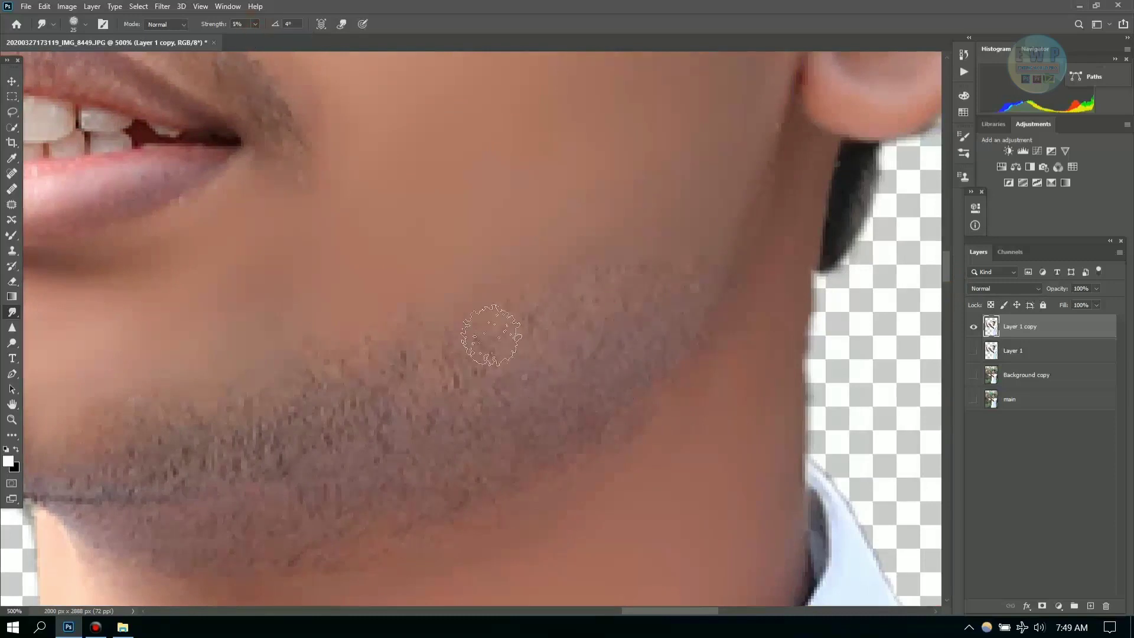
scroll(911, 388, left, 5)
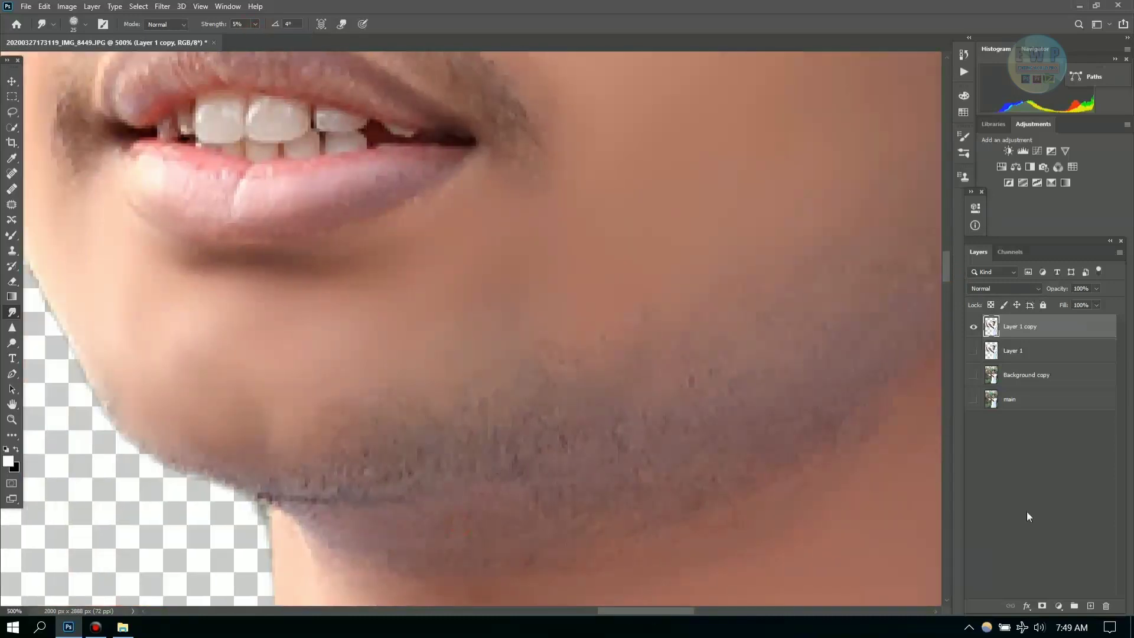
scroll(502, 452, down, 5)
scroll(226, 73, up, 4)
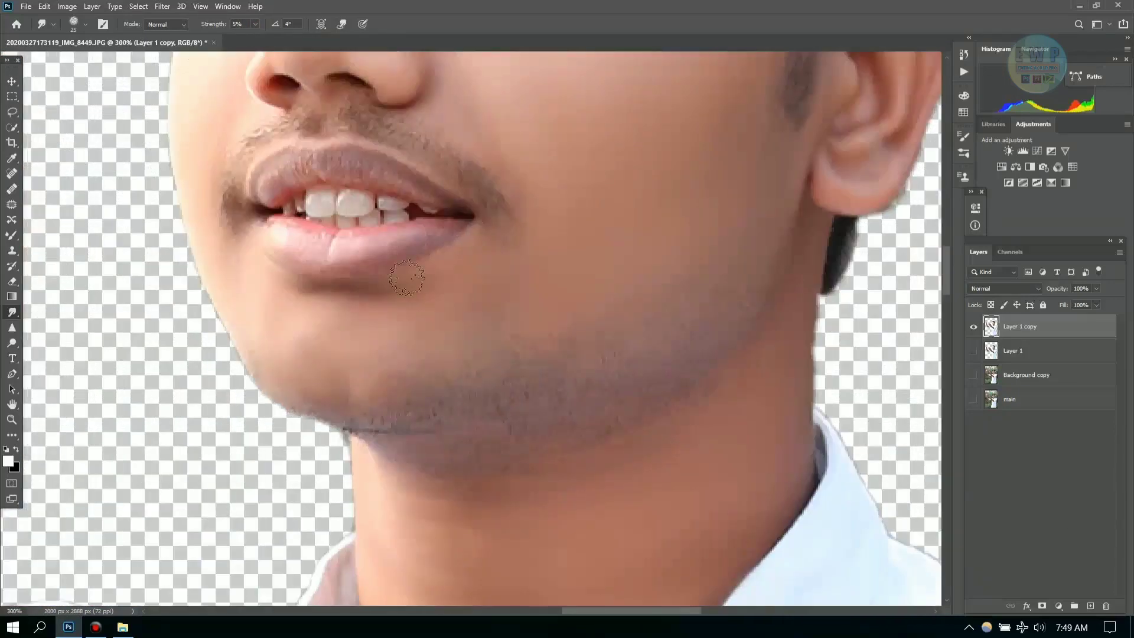
scroll(407, 277, up, 1)
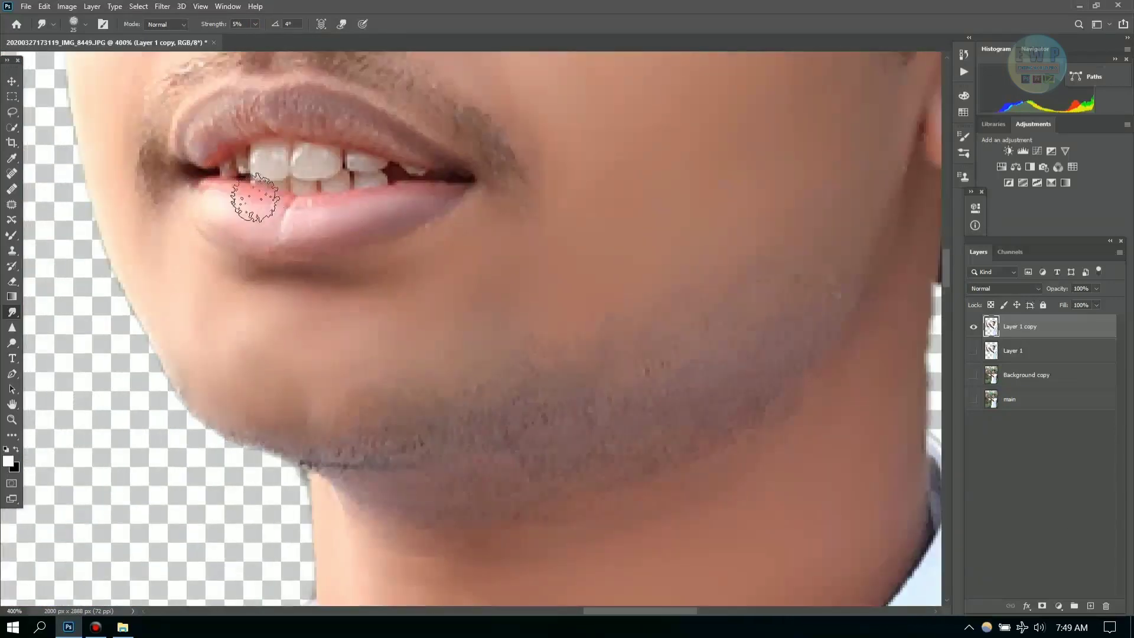
key(bracketleft)
key(bracketleft)
key(bracketleft)
scroll(431, 127, down, 1)
scroll(814, 261, up, 7)
scroll(416, 451, up, 1)
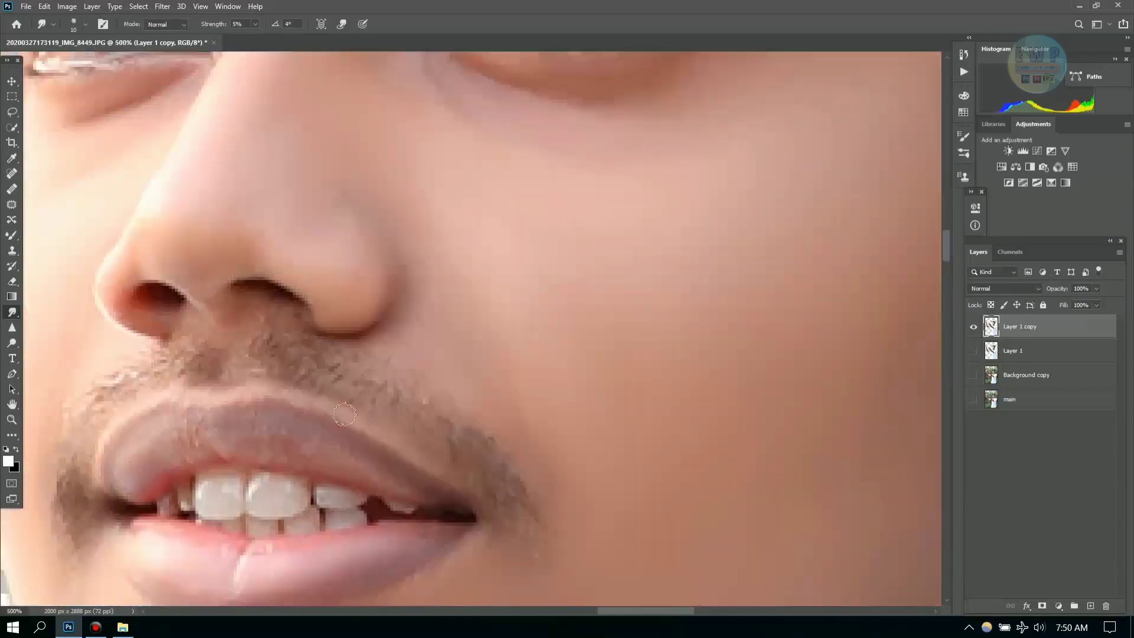
scroll(92, 494, down, 5)
Smudge the raised arm's skin, enlarging and shrinking the brush with ] and [ as needed.
scroll(413, 354, down, 2)
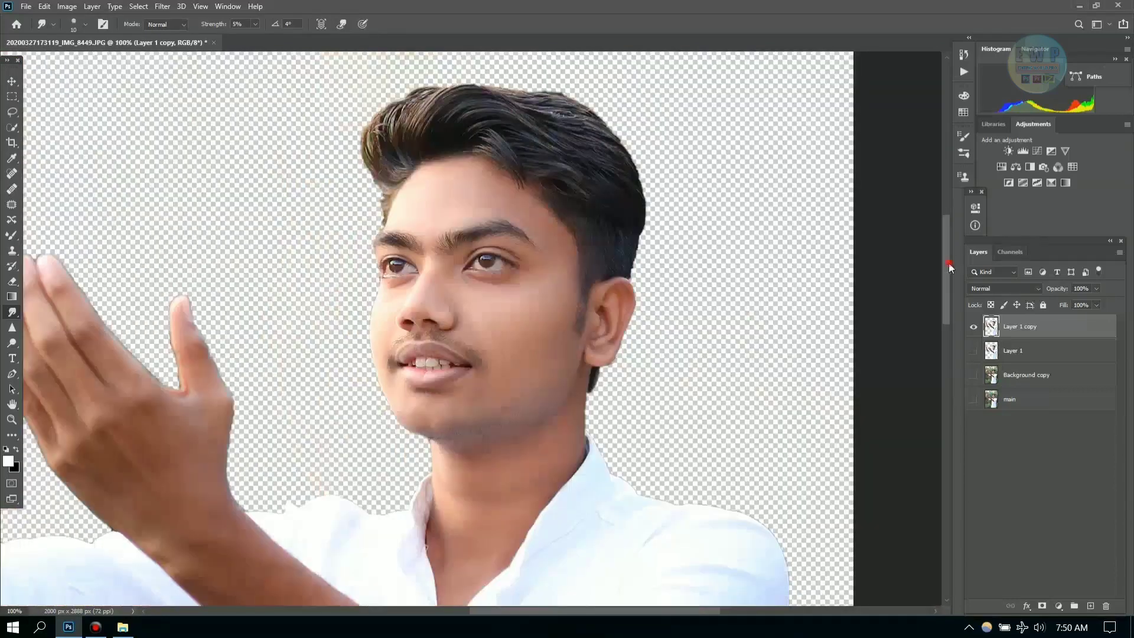
scroll(653, 392, down, 5)
scroll(553, 391, up, 4)
key(bracketright)
key(bracketright)
key(bracketright)
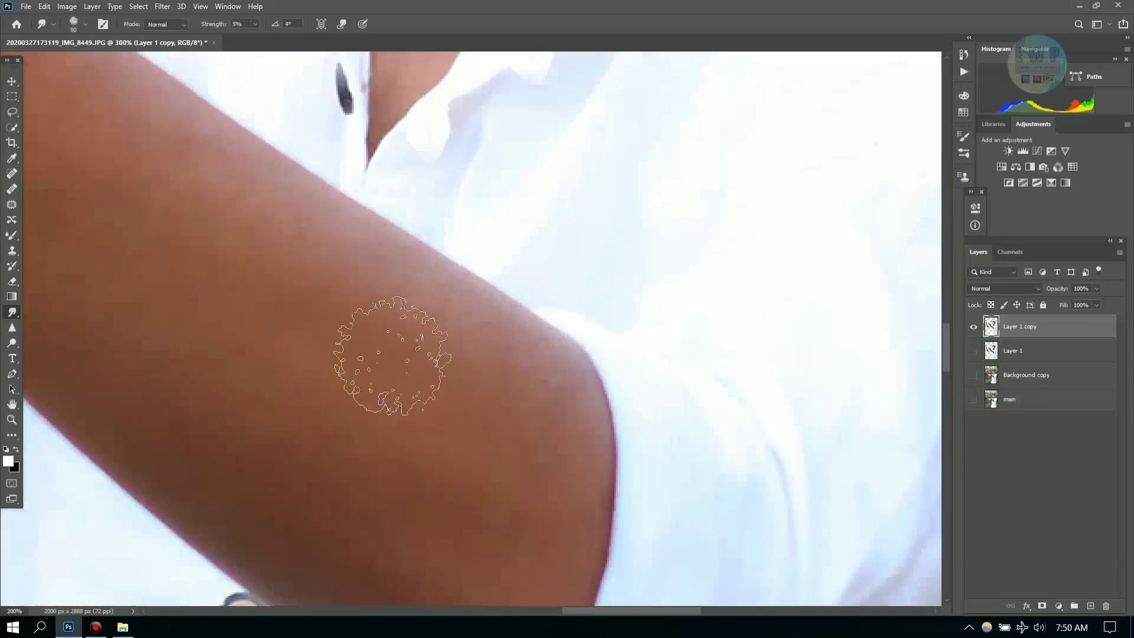
scroll(901, 336, down, 3)
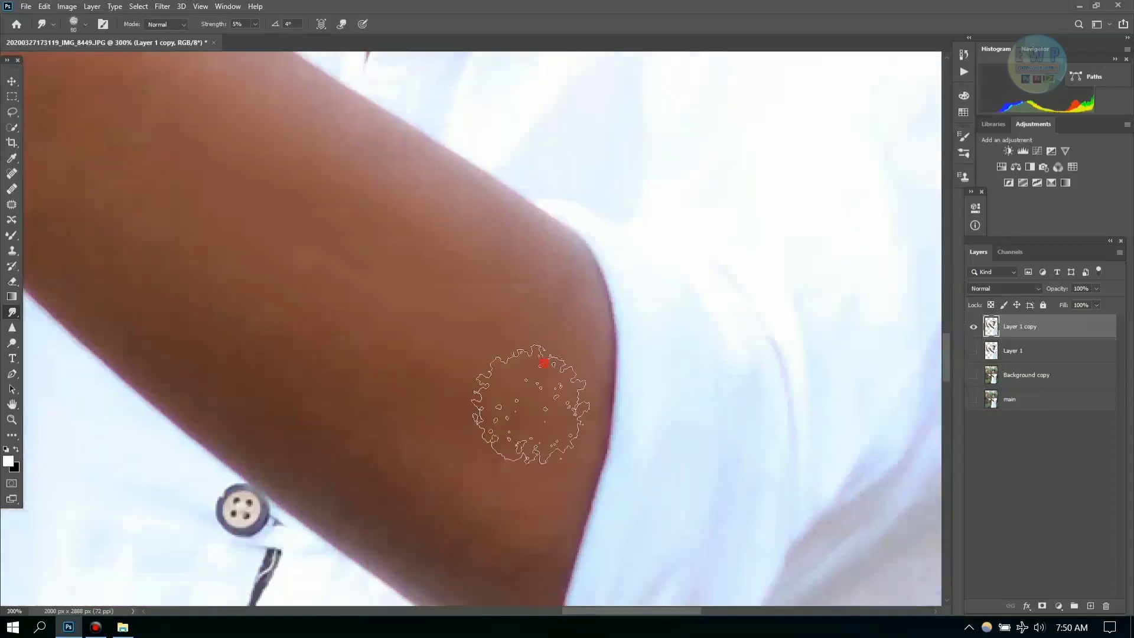
scroll(455, 248, left, 5)
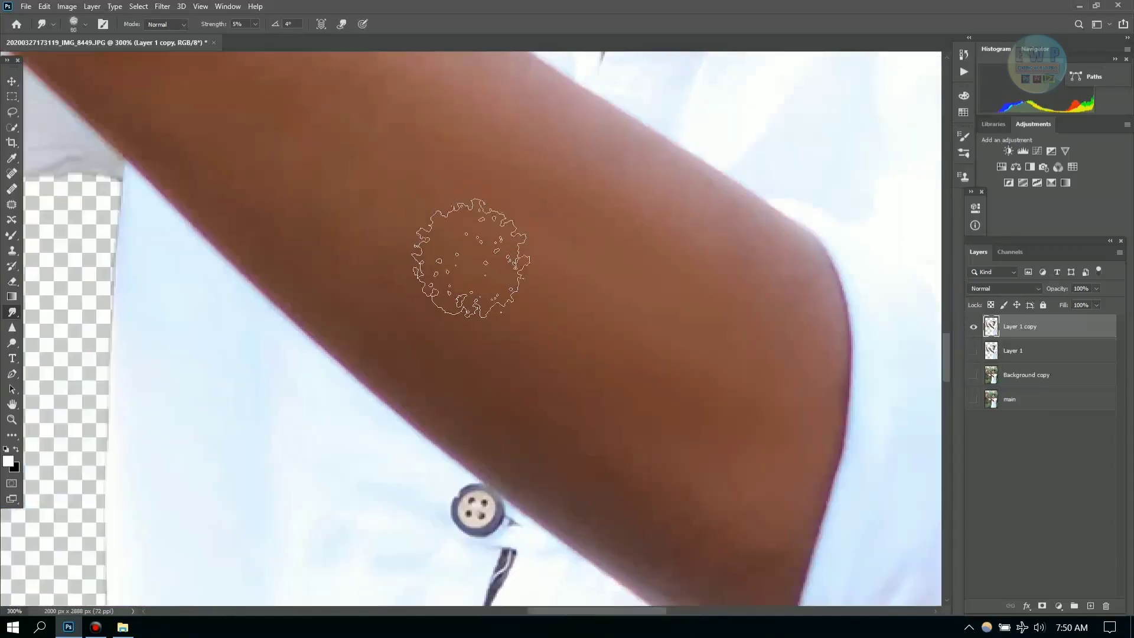
scroll(738, 463, down, 2)
key(bracketleft)
key(bracketleft)
key(bracketleft)
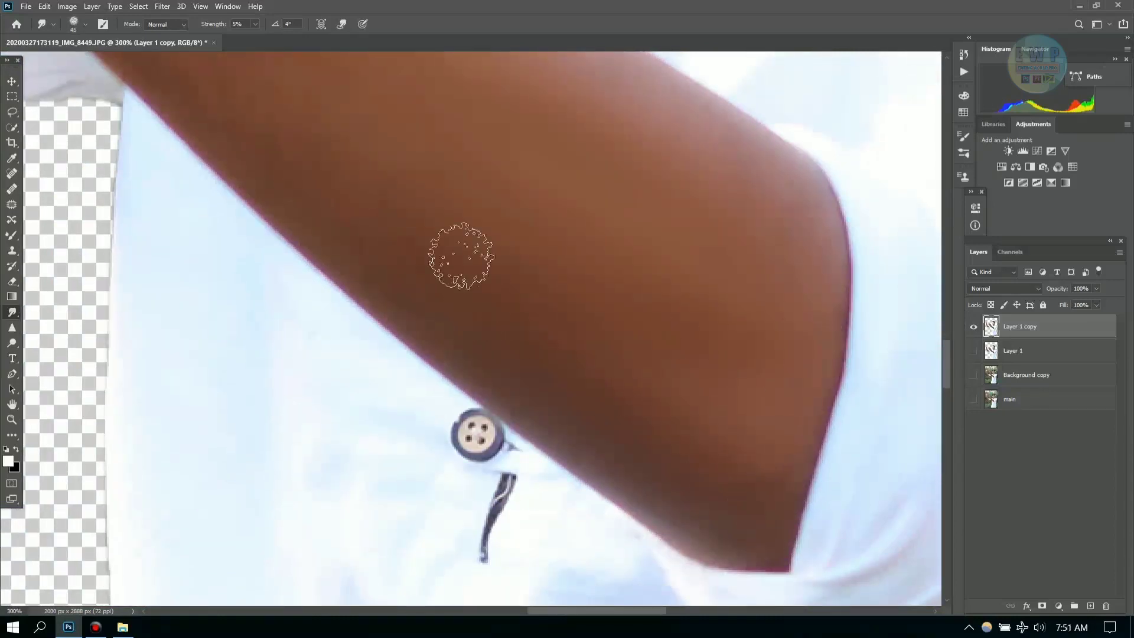
scroll(380, 119, left, 3)
scroll(368, 198, up, 5)
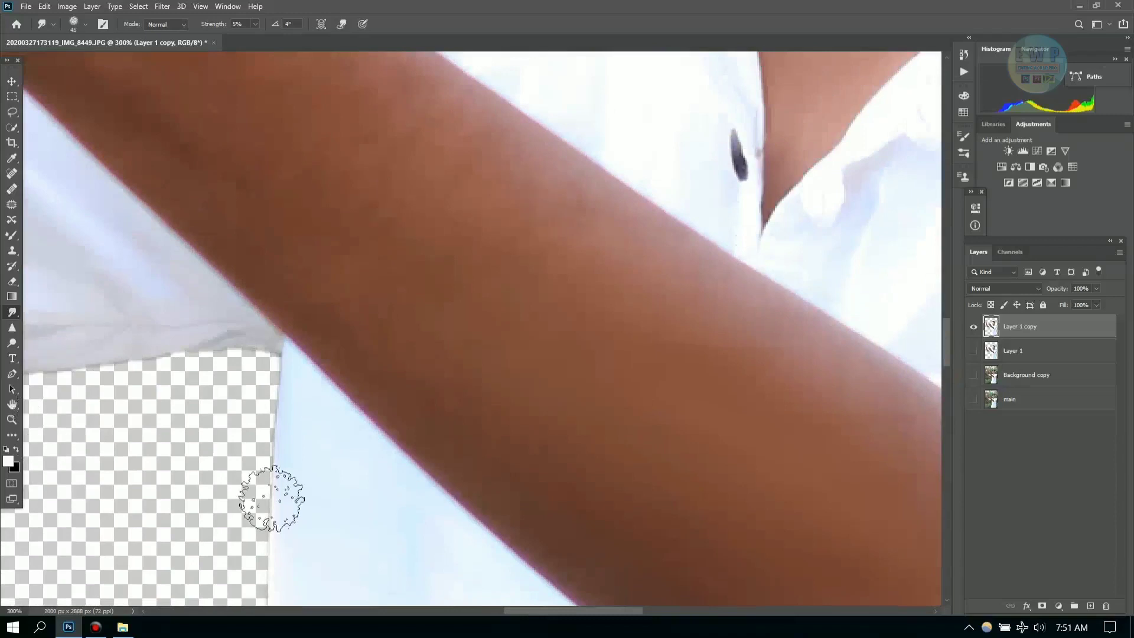
key(bracketright)
key(bracketright)
key(bracketright)
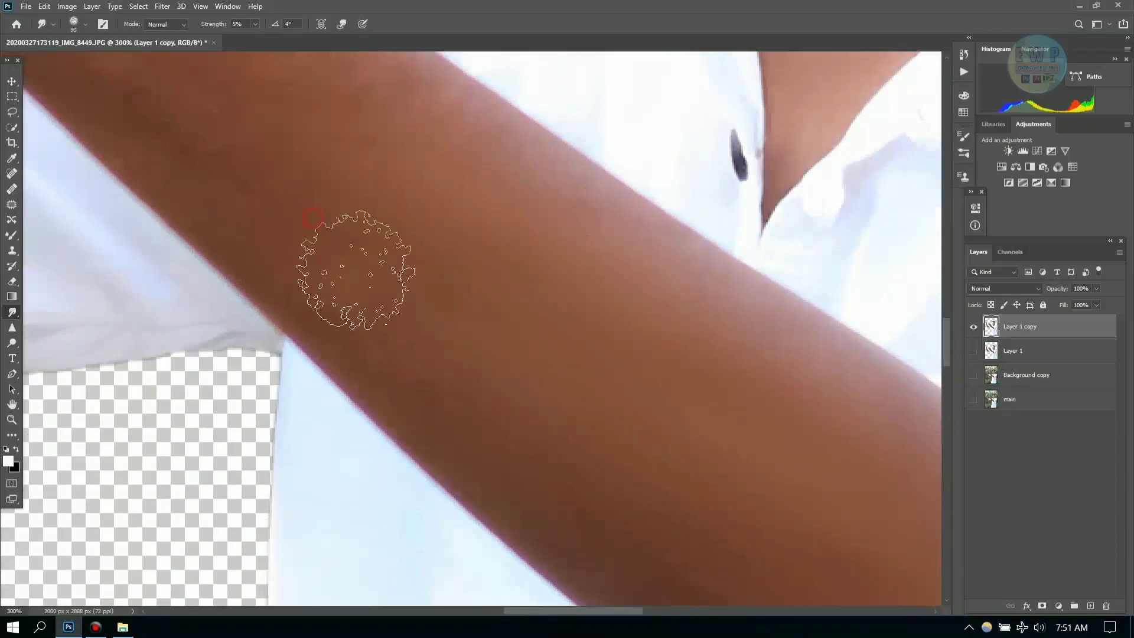
drag(945, 363, 945, 360)
Smooth the wrist and back of the hand with a slightly smaller brush, then view the whole image.
scroll(243, 278, up, 3)
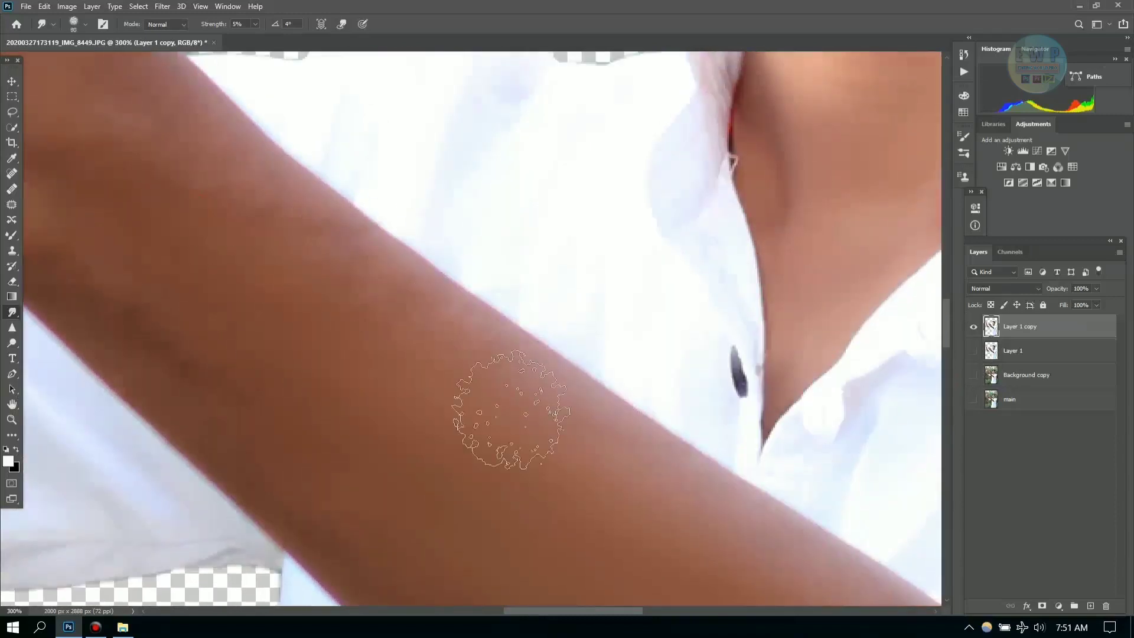
scroll(567, 531, left, 2)
scroll(637, 561, right, 2)
scroll(519, 426, down, 2)
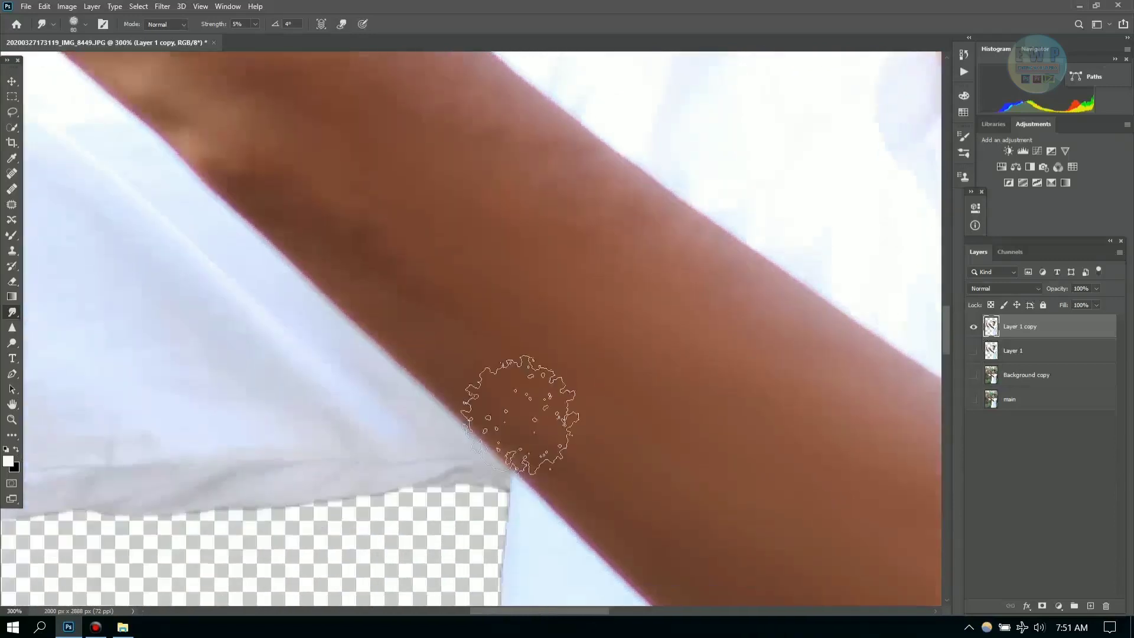
scroll(732, 532, down, 2)
scroll(945, 345, up, 3)
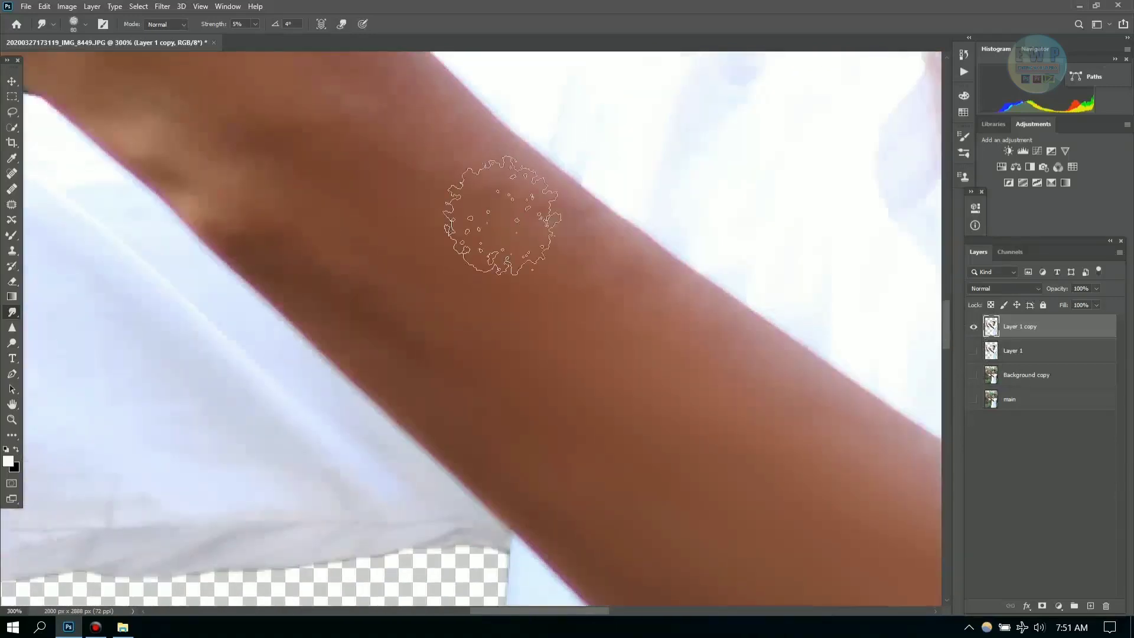
scroll(944, 304, up, 3)
scroll(944, 304, left, 1)
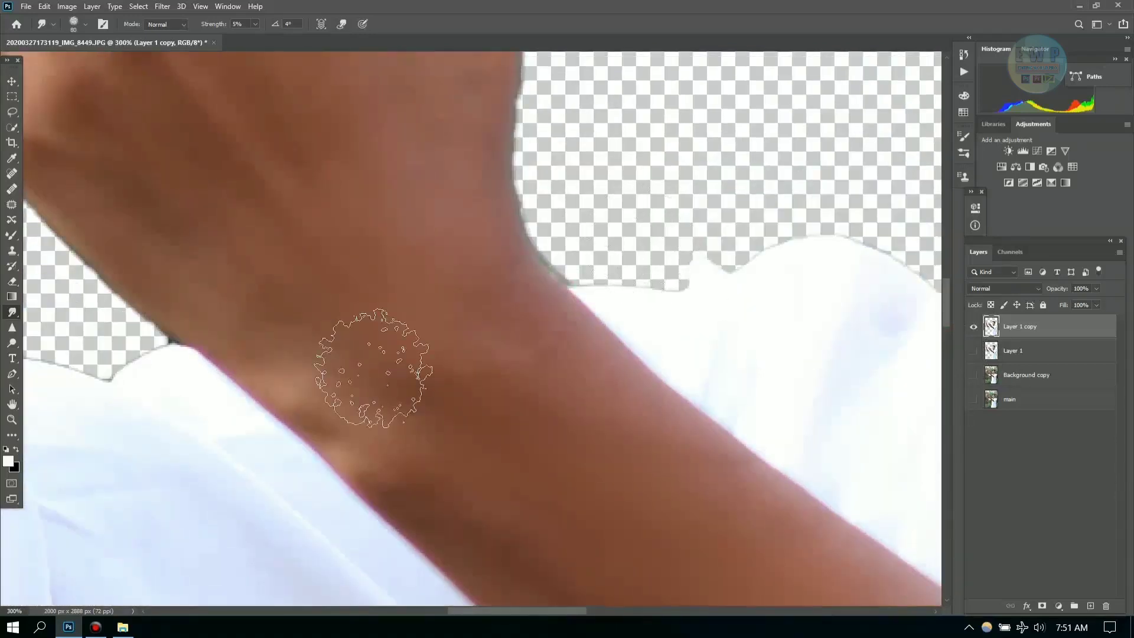
scroll(393, 228, up, 3)
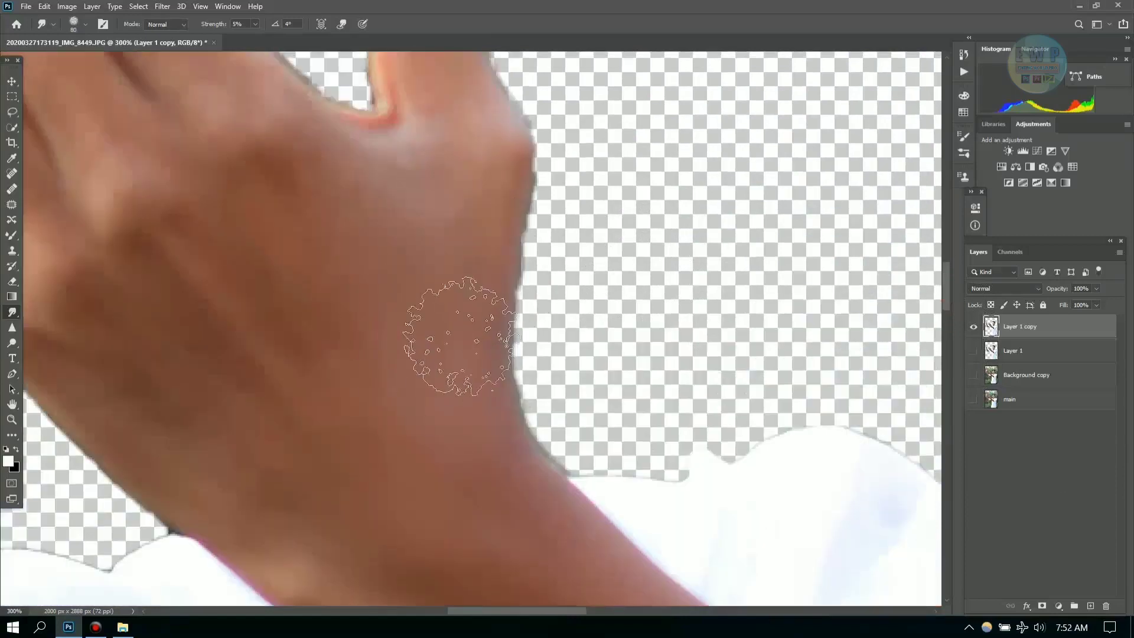
key(bracketleft)
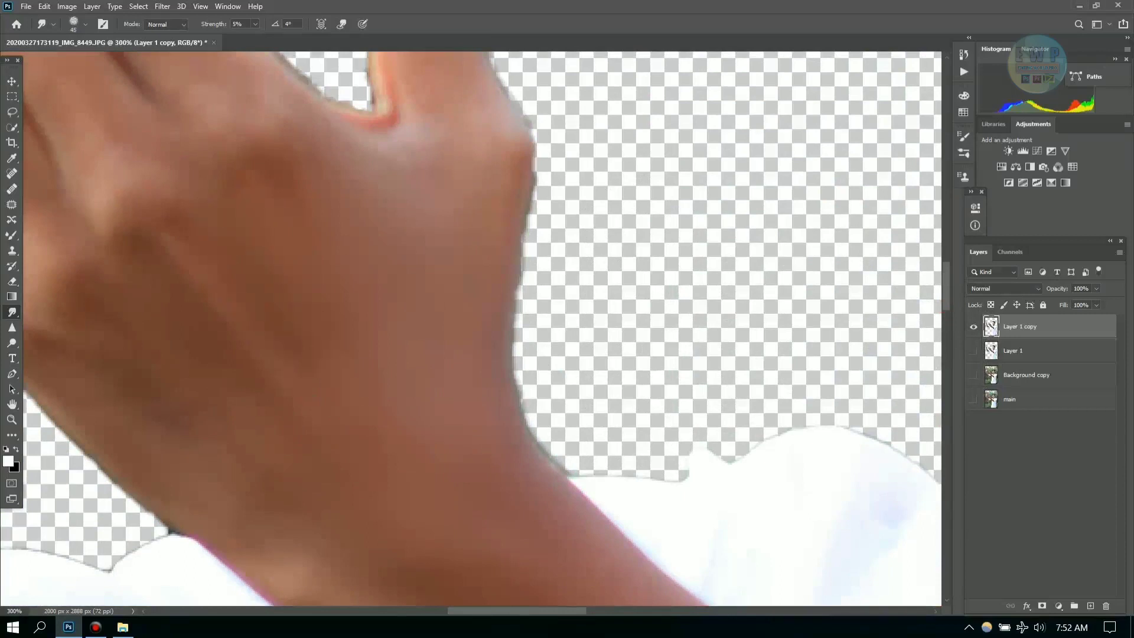
scroll(354, 392, left, 3)
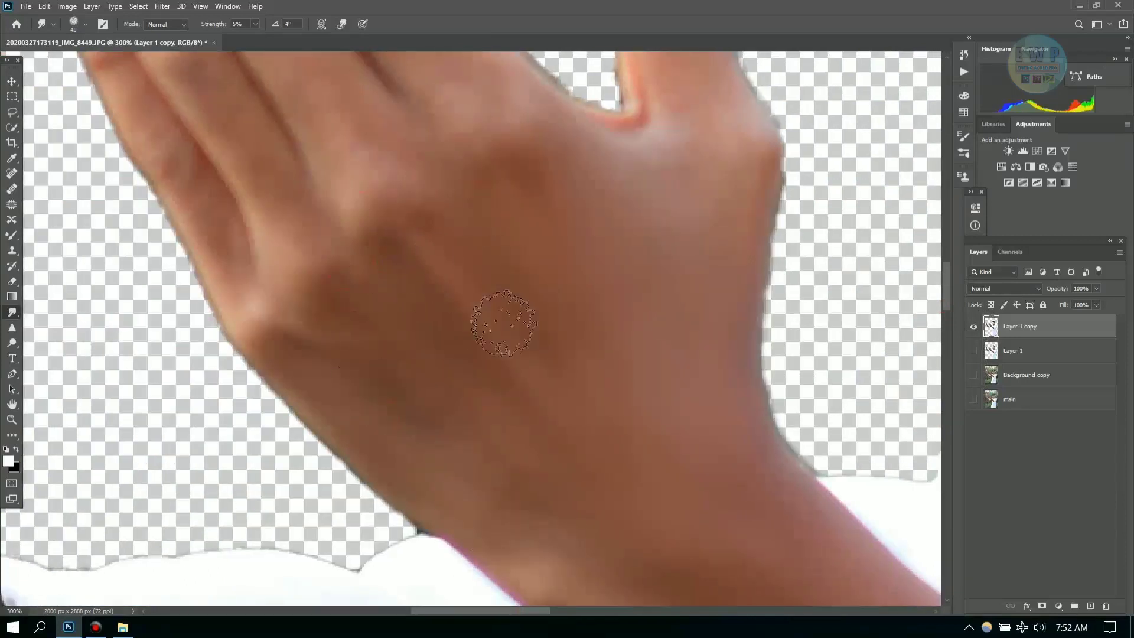
key(ctrl+minus)
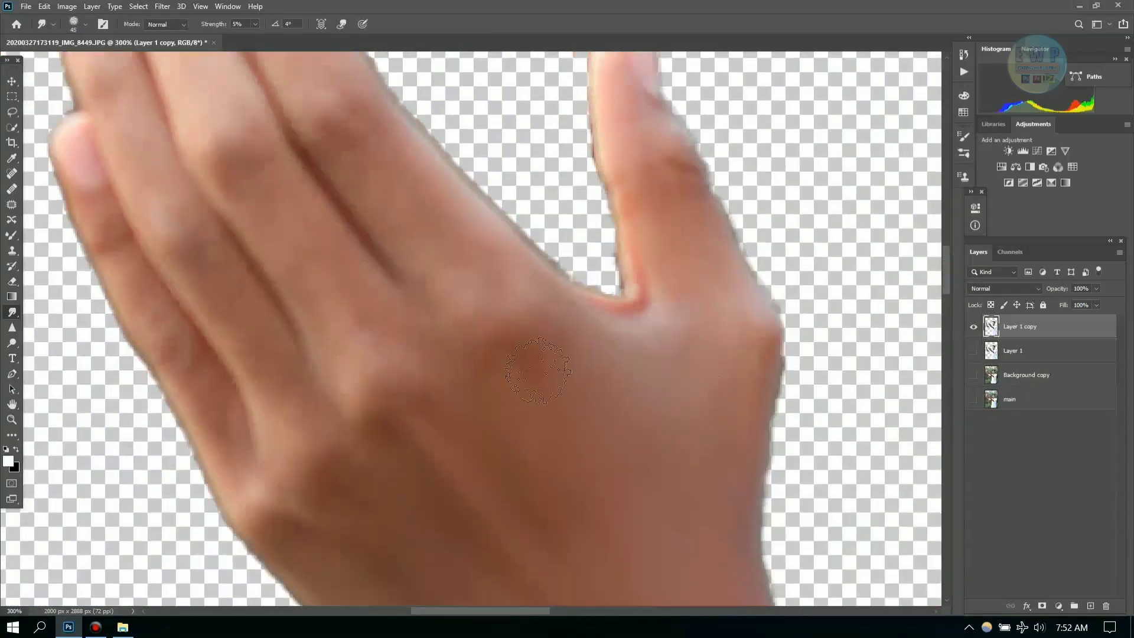
key(ctrl+0)
scroll(405, 266, up, 5)
scroll(693, 400, down, 5)
Bring the forearm and elbow into view and size the Smudge brush for it.
scroll(455, 378, up, 5)
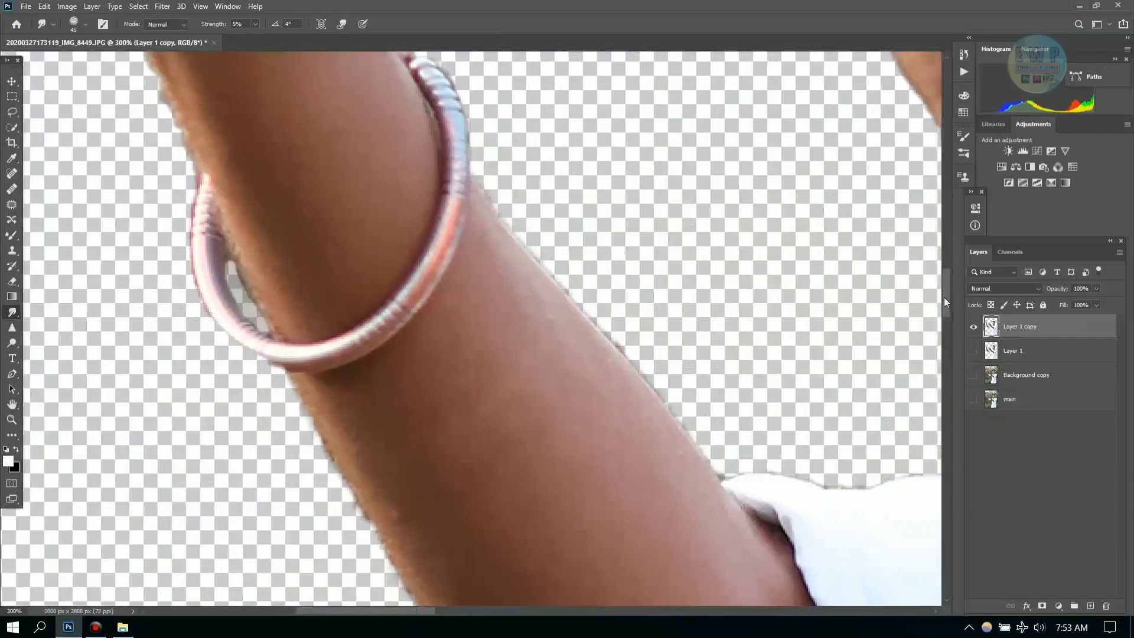
drag(531, 414, 395, 113)
key(bracketright)
key(bracketright)
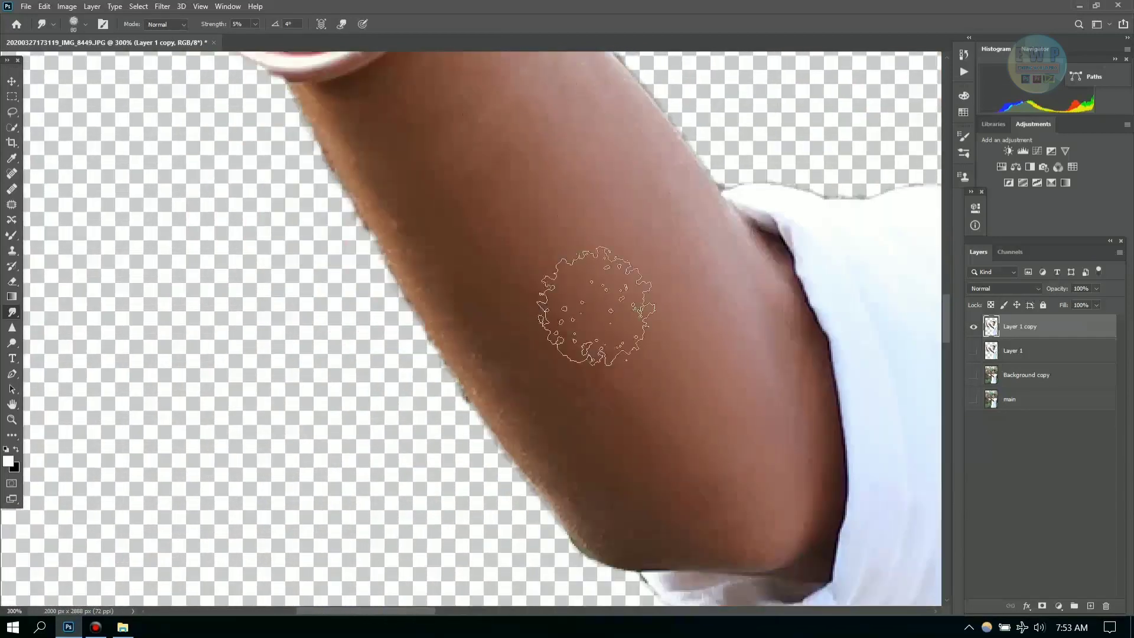
key(bracketright)
key(bracketright)
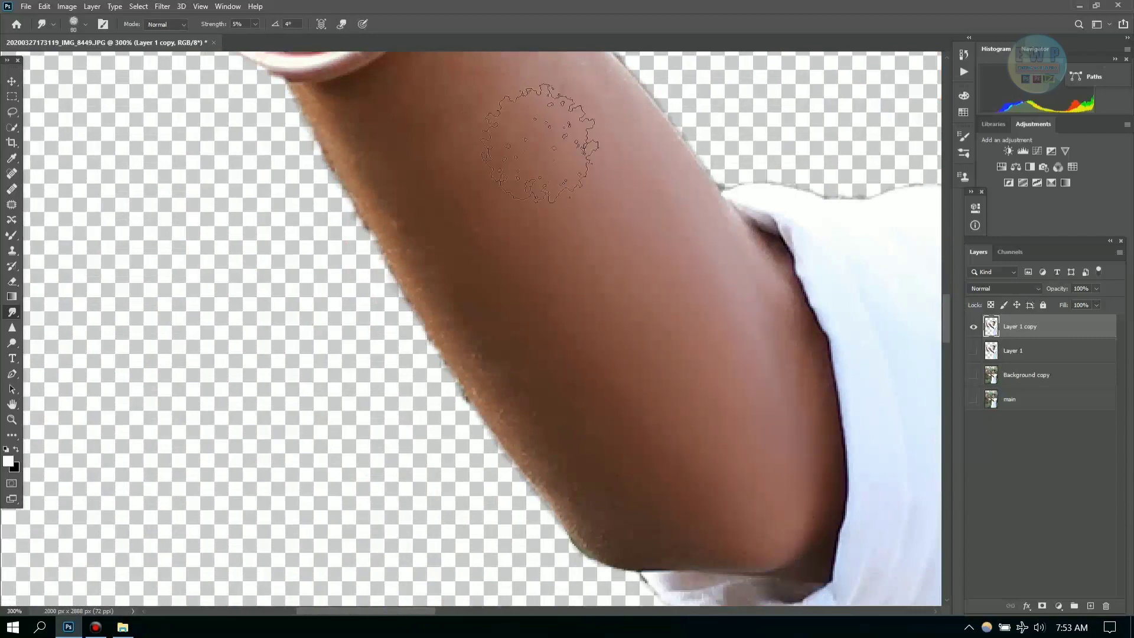
key(bracketleft)
key(bracketleft)
key(bracketleft)
key(bracketright)
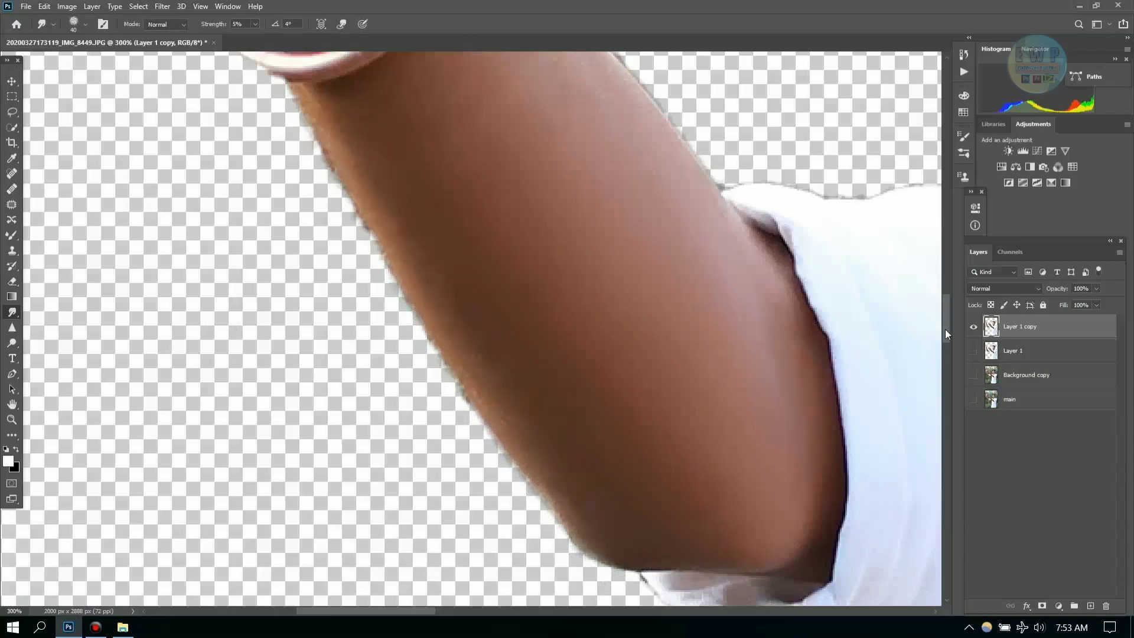
Smudge the upper arm skin beside the white sleeve with a smaller brush.
scroll(473, 156, up, 3)
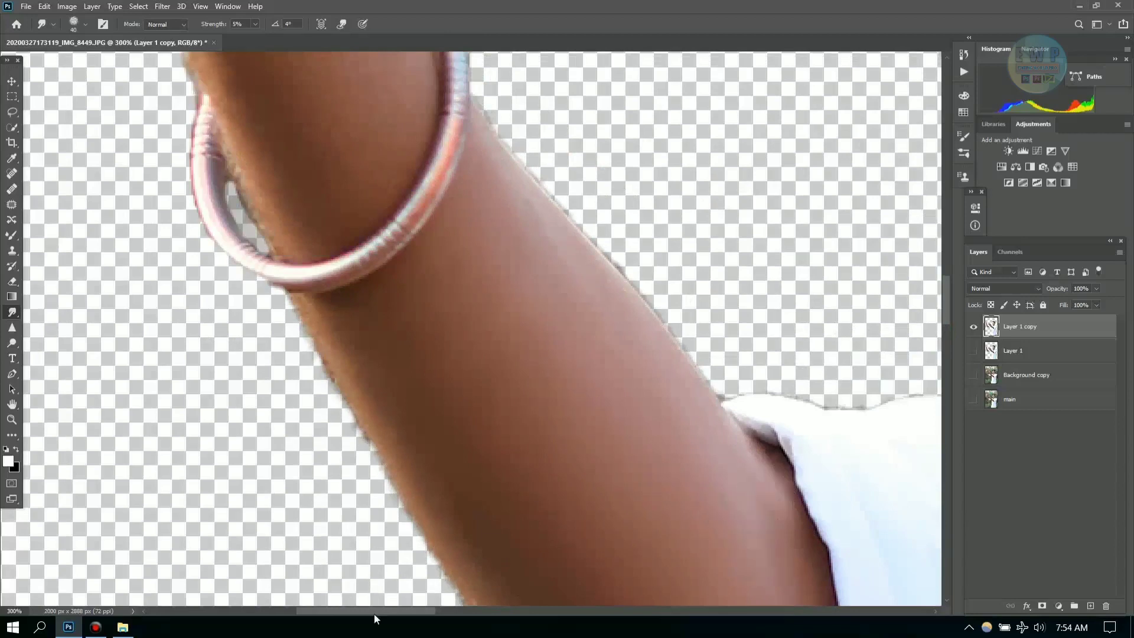
drag(375, 612, 404, 612)
drag(944, 296, 943, 299)
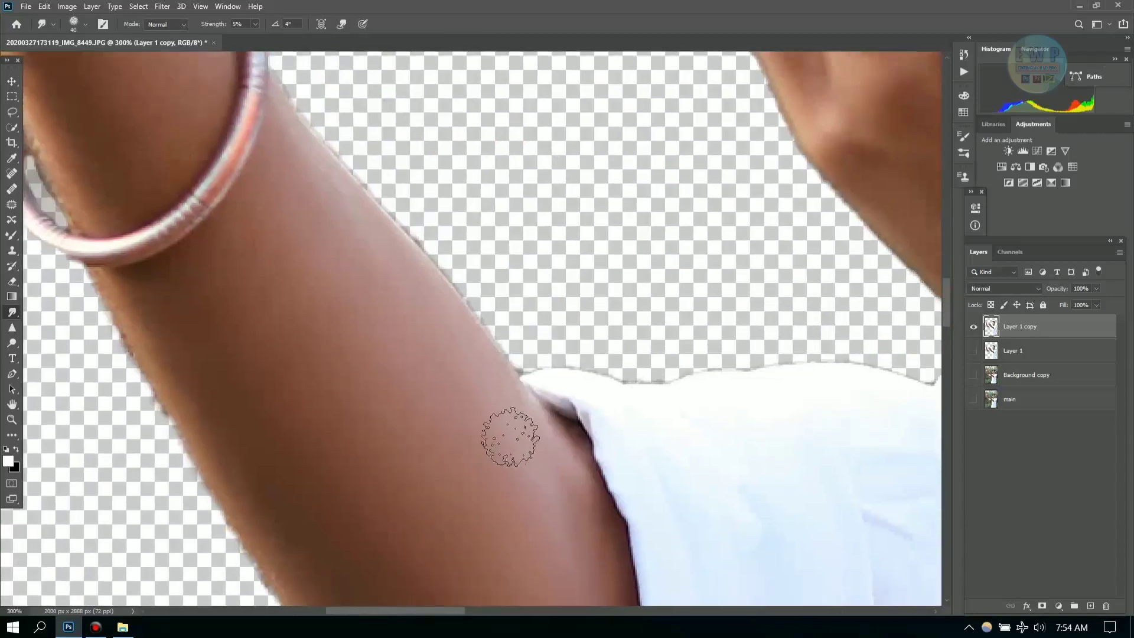
key(bracketleft)
key(bracketleft)
drag(948, 328, 947, 347)
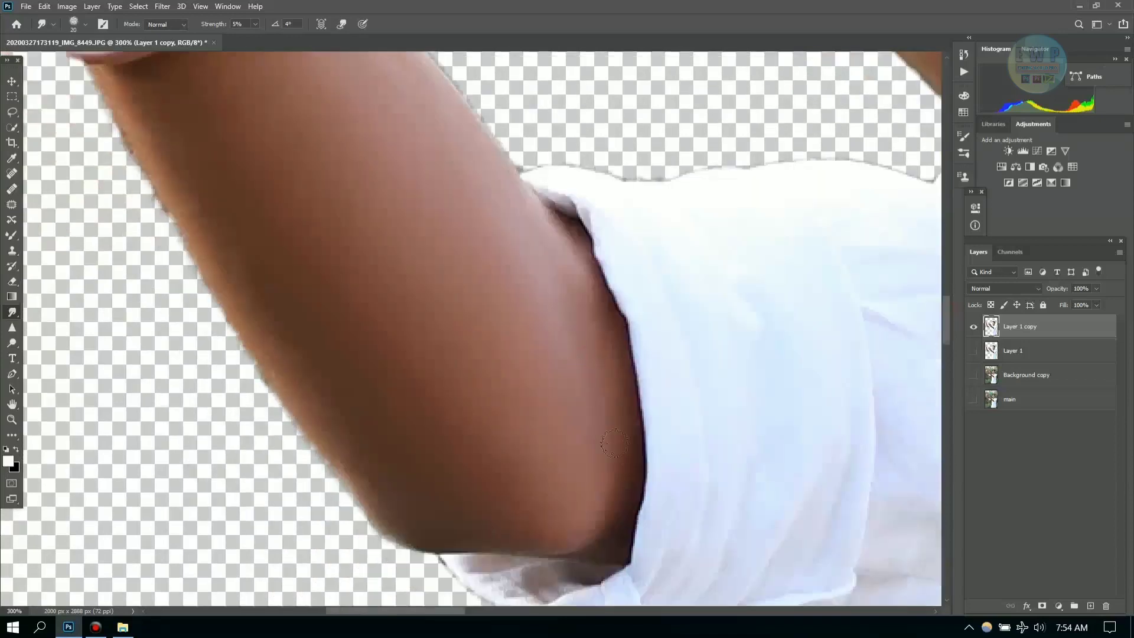
drag(396, 612, 388, 612)
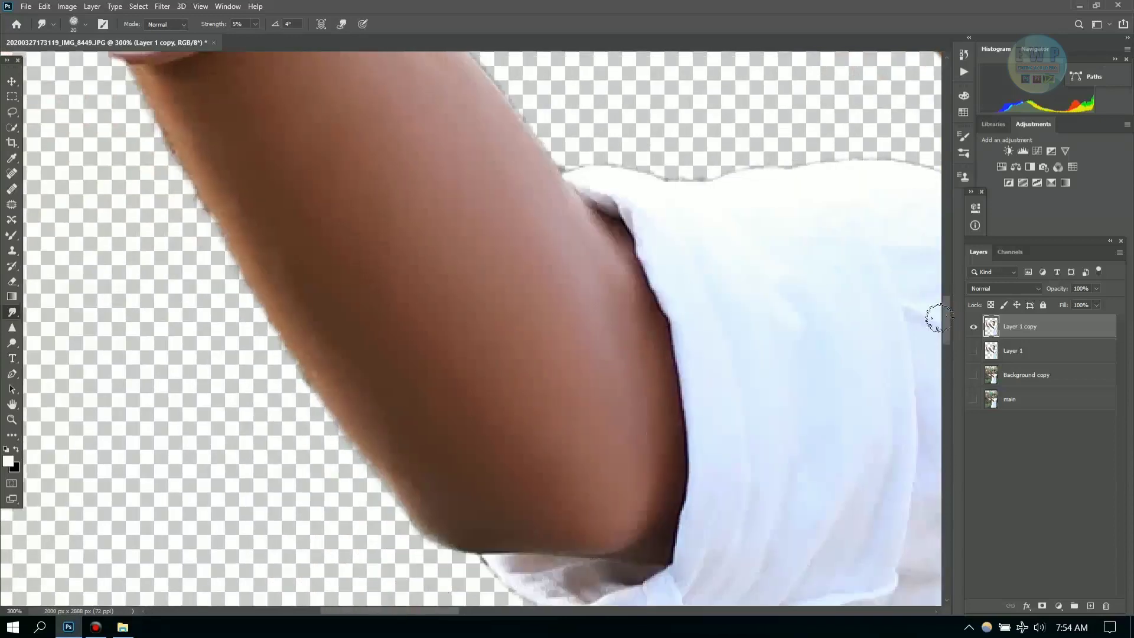
drag(947, 328, 947, 281)
Smooth the forearm skin down toward the bracelet with a slightly larger Smudge brush.
drag(353, 612, 319, 612)
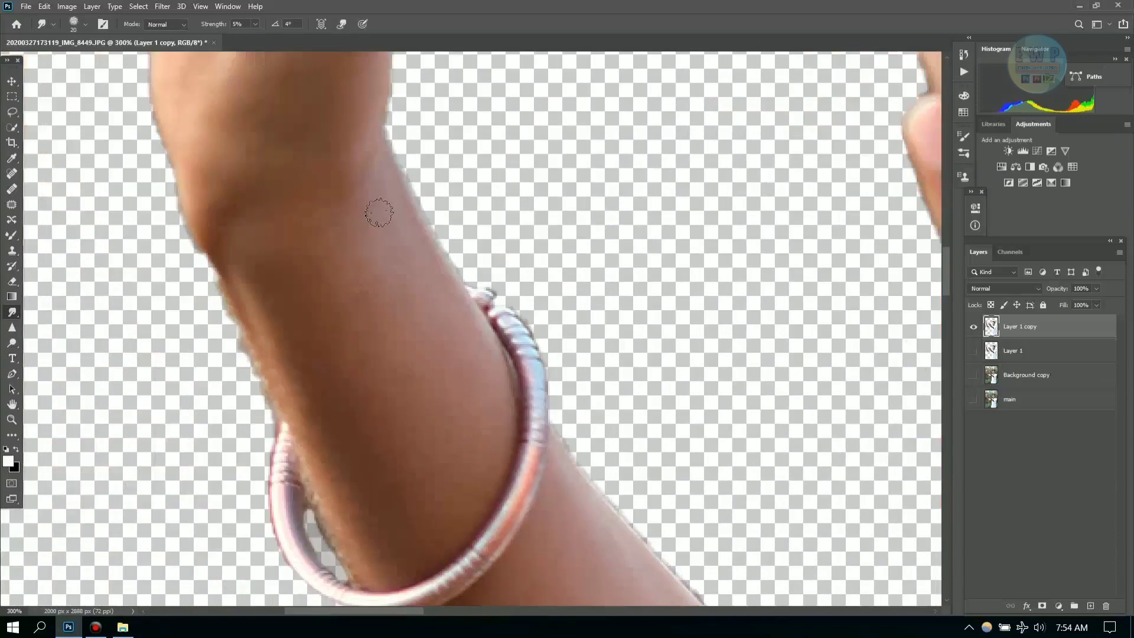
key(bracketright)
drag(376, 273, 419, 327)
mouse_move(463, 390)
mouse_down()
mouse_move(482, 431)
mouse_move(459, 496)
mouse_move(425, 526)
mouse_up()
mouse_move(333, 253)
mouse_down()
mouse_move(346, 285)
mouse_move(347, 387)
mouse_up()
mouse_move(372, 291)
mouse_down()
mouse_move(417, 329)
mouse_move(422, 409)
mouse_up()
mouse_move(359, 270)
mouse_down()
mouse_move(349, 405)
mouse_move(397, 526)
mouse_up()
mouse_move(235, 246)
mouse_down()
mouse_move(316, 273)
mouse_move(423, 360)
mouse_up()
mouse_move(262, 289)
mouse_down()
mouse_move(304, 473)
mouse_move(370, 539)
mouse_up()
drag(316, 399, 389, 611)
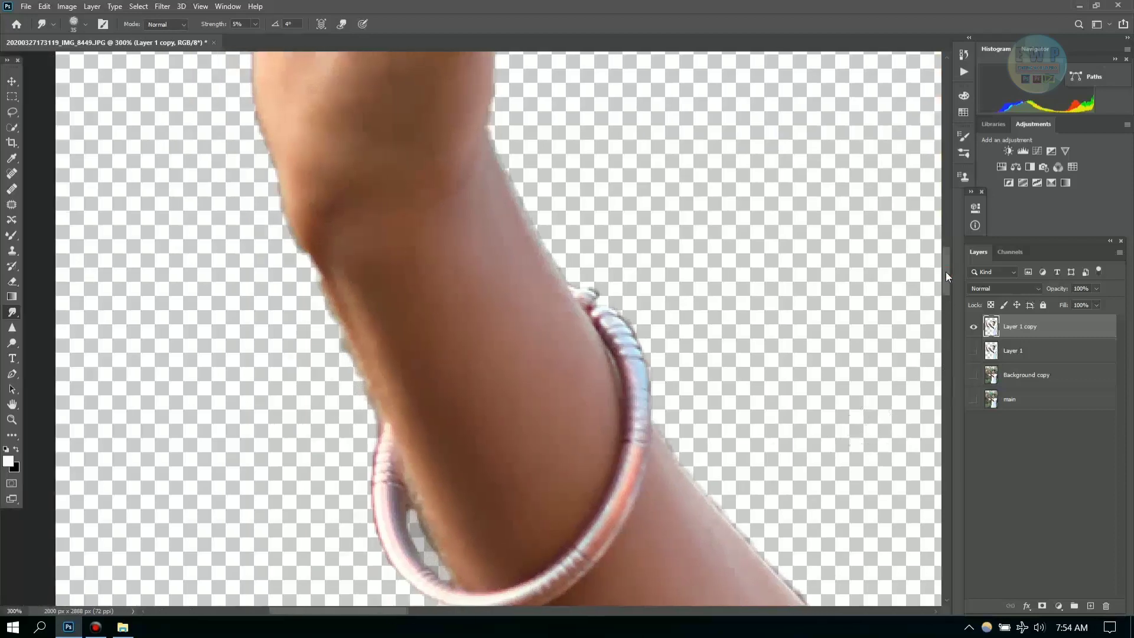
Smudge across the back of the raised hand and down the forearm, then zoom out.
drag(945, 275, 944, 235)
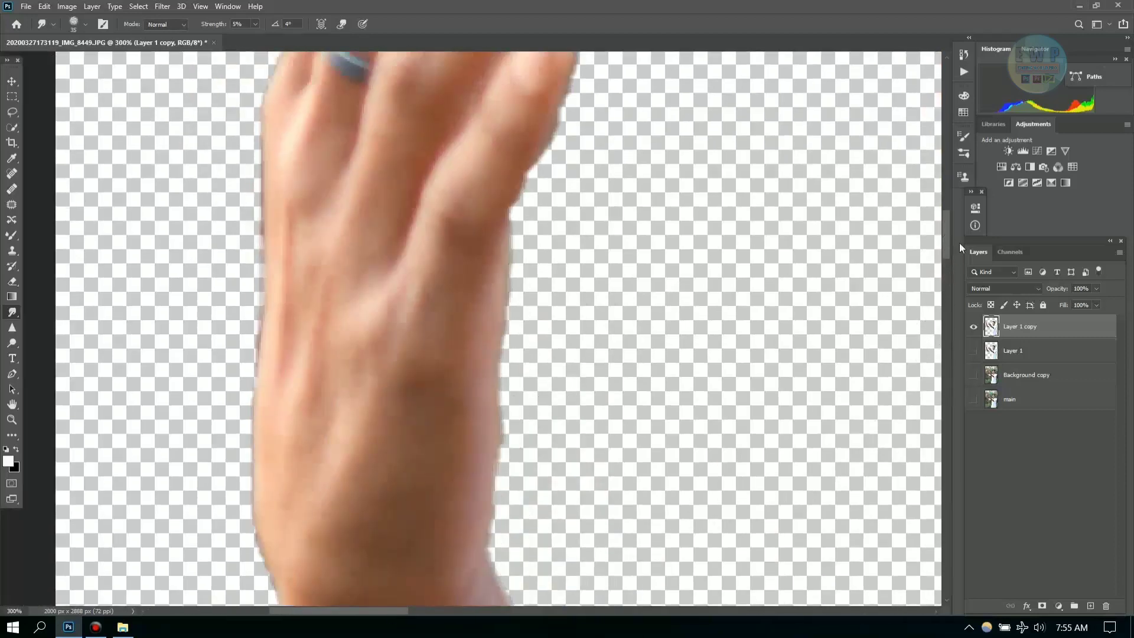
scroll(945, 243, down, 3)
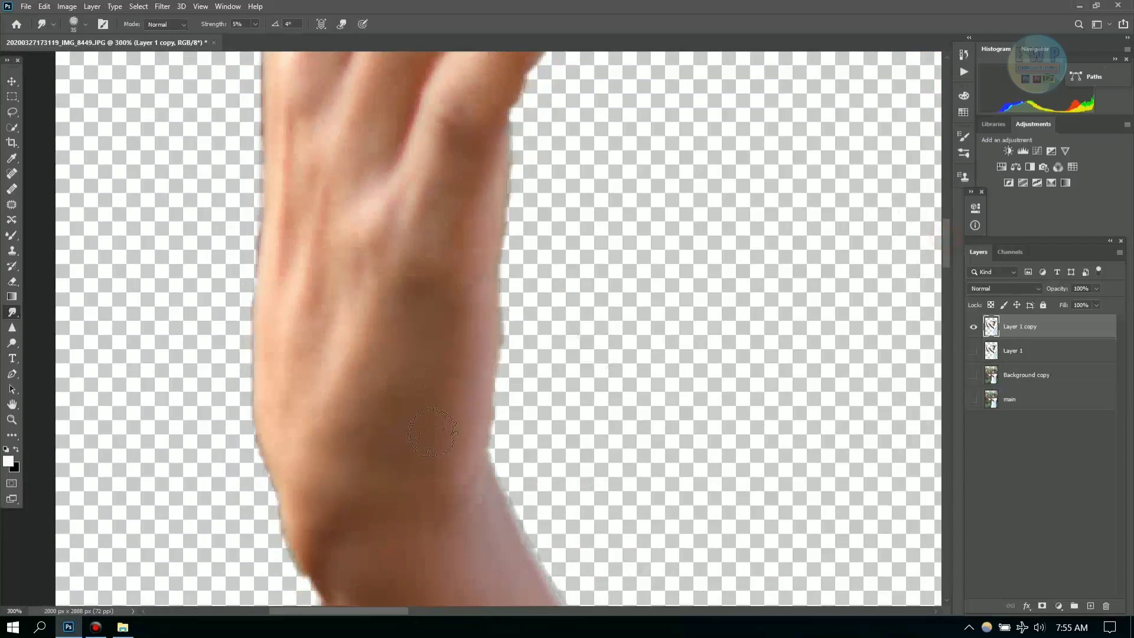
drag(336, 154, 482, 146)
drag(400, 377, 349, 475)
scroll(944, 265, up, 3)
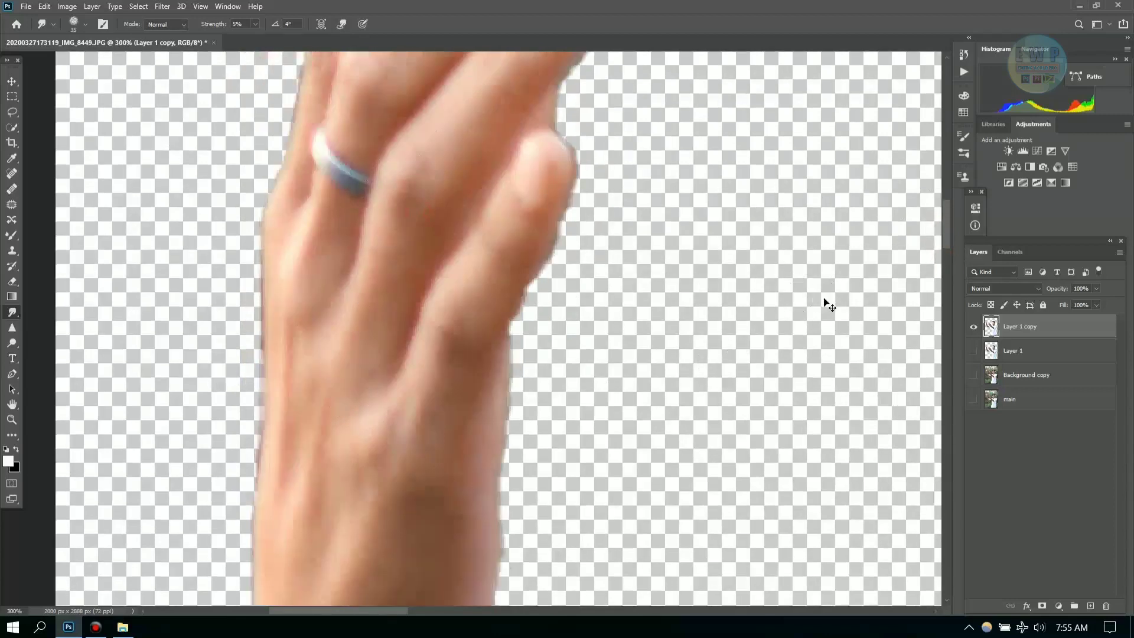
key(ctrl+minus)
key(ctrl+minus)
key(ctrl+minus)
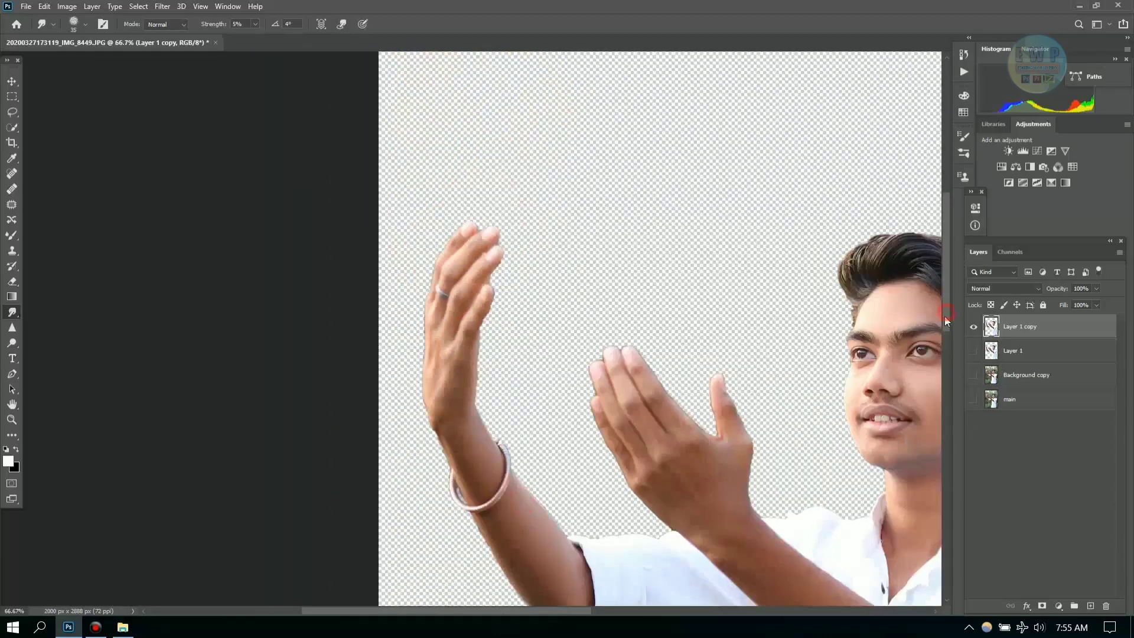
Zoom in on the arms and hands, toggling Layer 1 copy to compare before and after smudging.
drag(946, 320, 933, 332)
key(ctrl+plus)
key(ctrl+plus)
scroll(942, 321, down, 5)
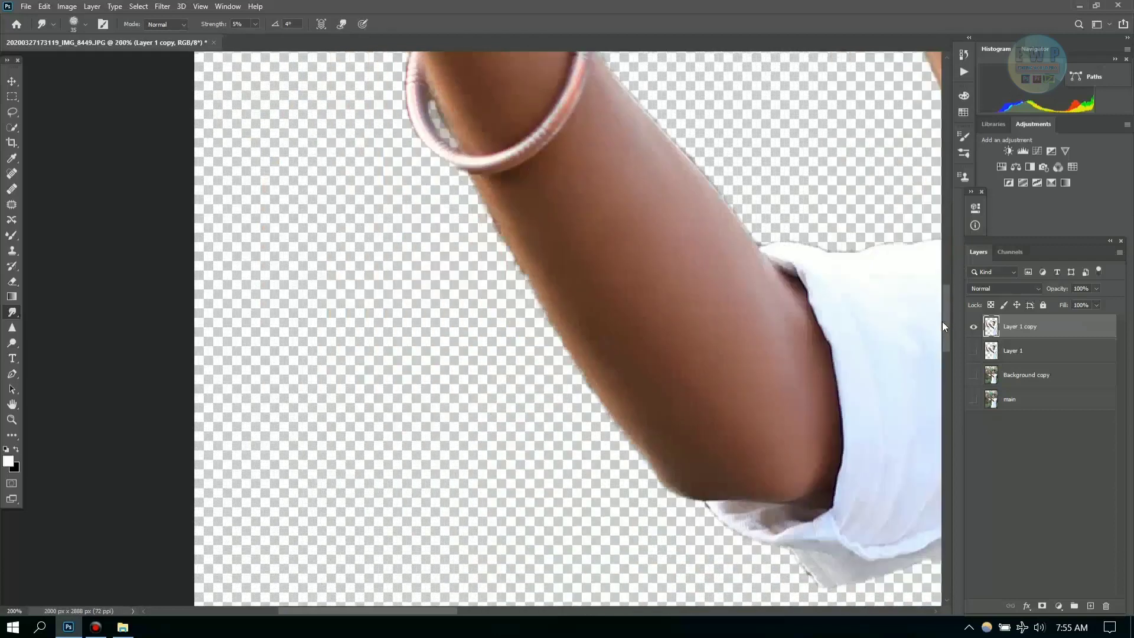
key(ctrl+minus)
key(ctrl+minus)
drag(949, 313, 947, 305)
key(ctrl+plus)
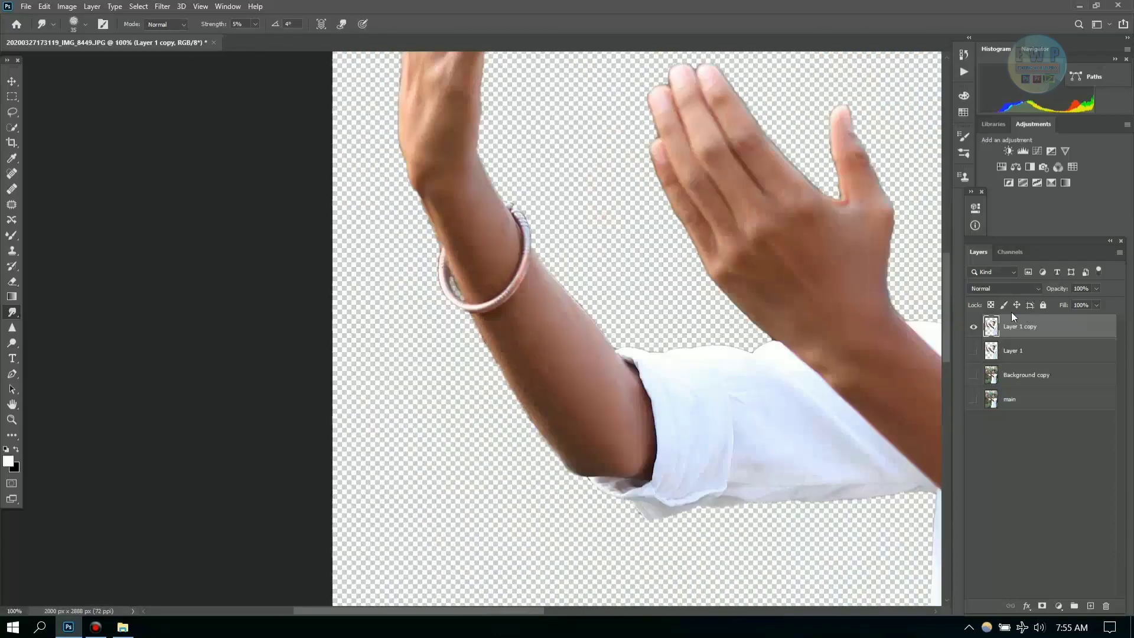
key(ctrl+minus)
key(ctrl+minus)
key(ctrl+minus)
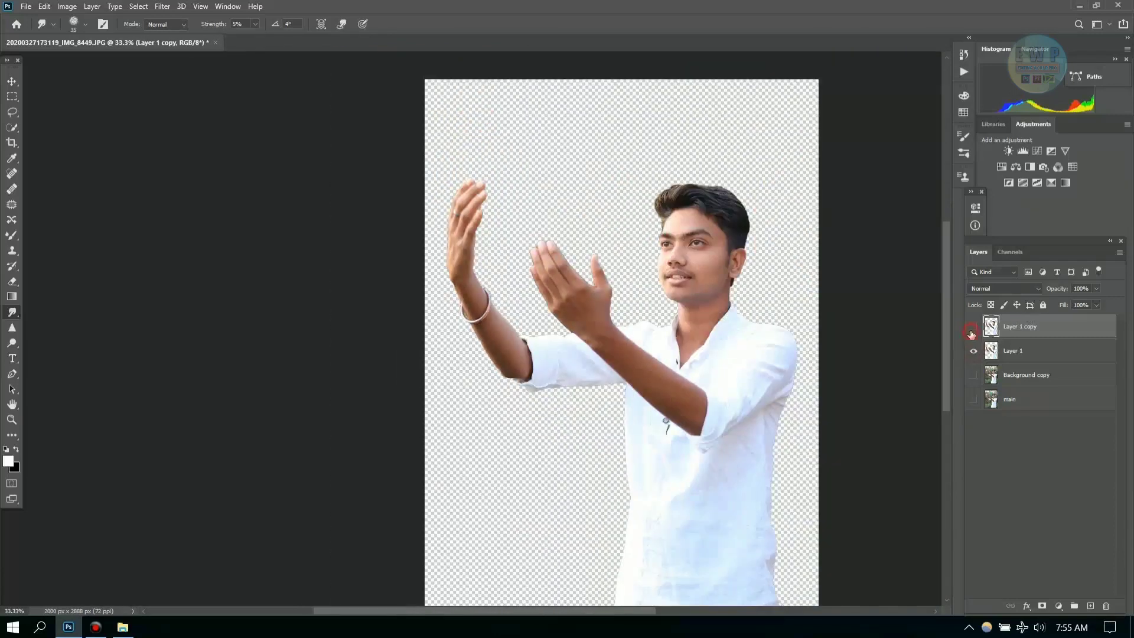
key(ctrl+plus)
key(ctrl+plus)
key(ctrl+plus)
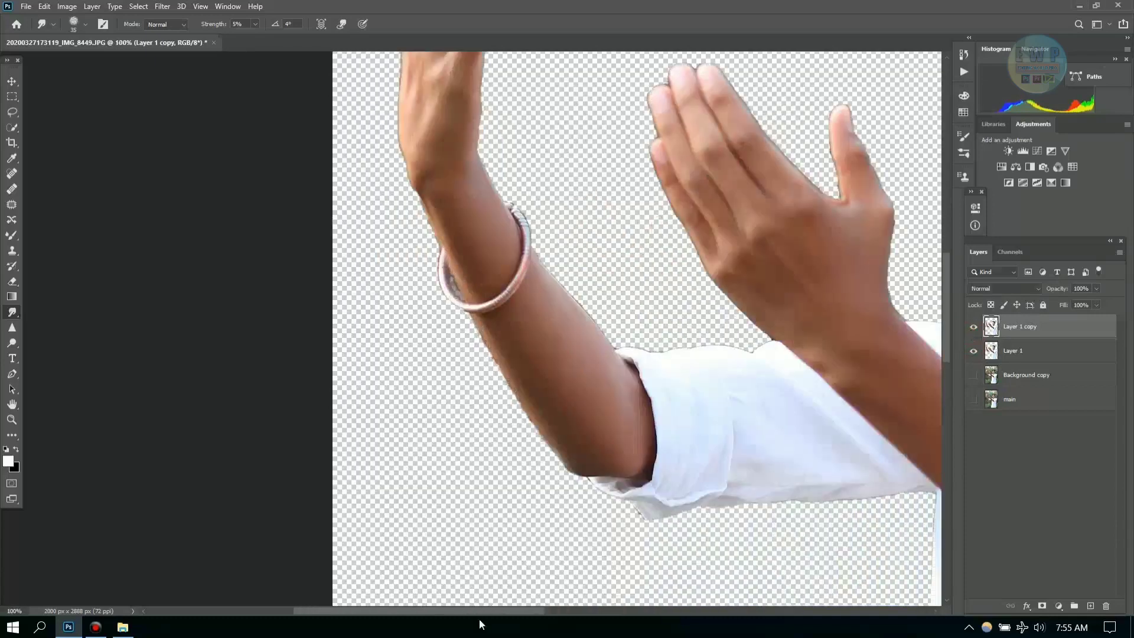
drag(480, 611, 557, 612)
drag(948, 303, 948, 279)
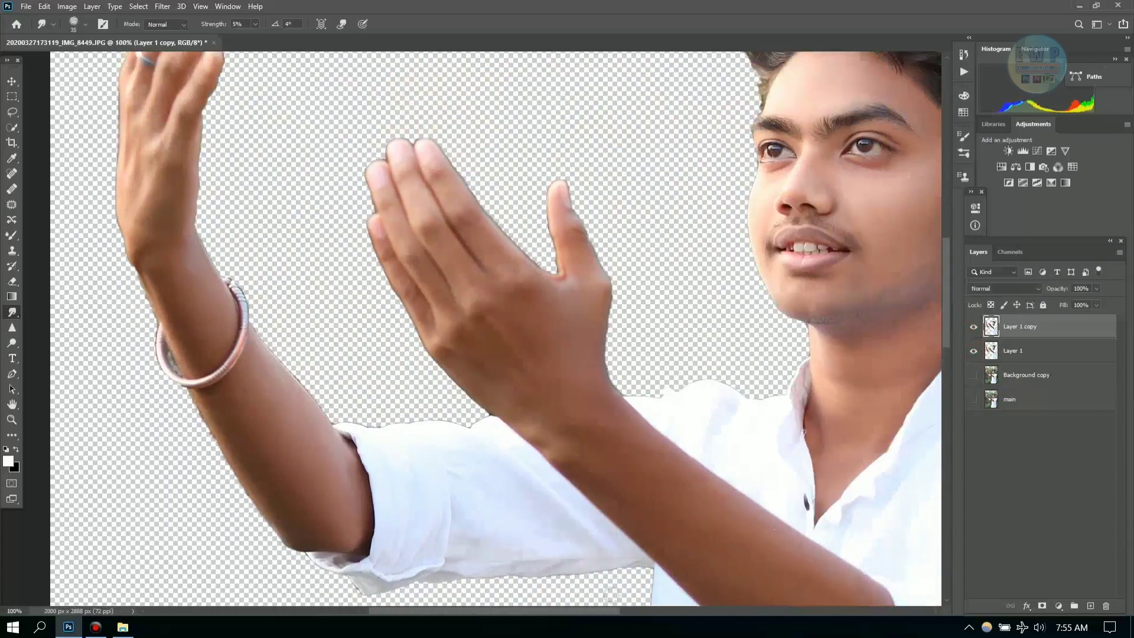
drag(616, 619, 666, 619)
click(973, 329)
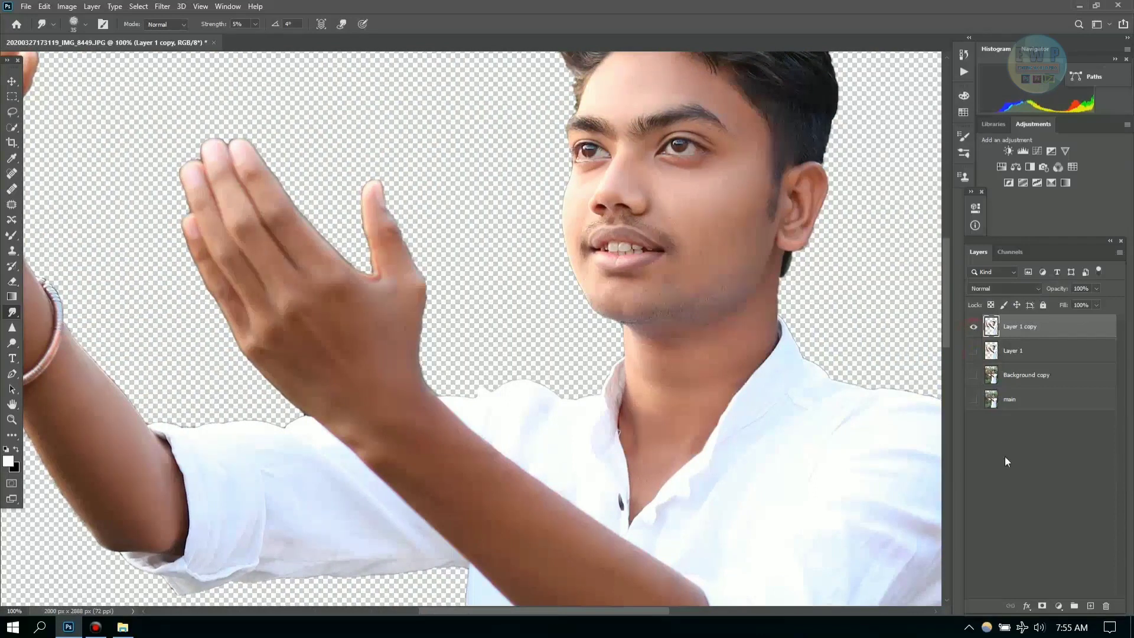
key(ctrl+minus)
key(ctrl+minus)
key(ctrl+minus)
key(ctrl+minus)
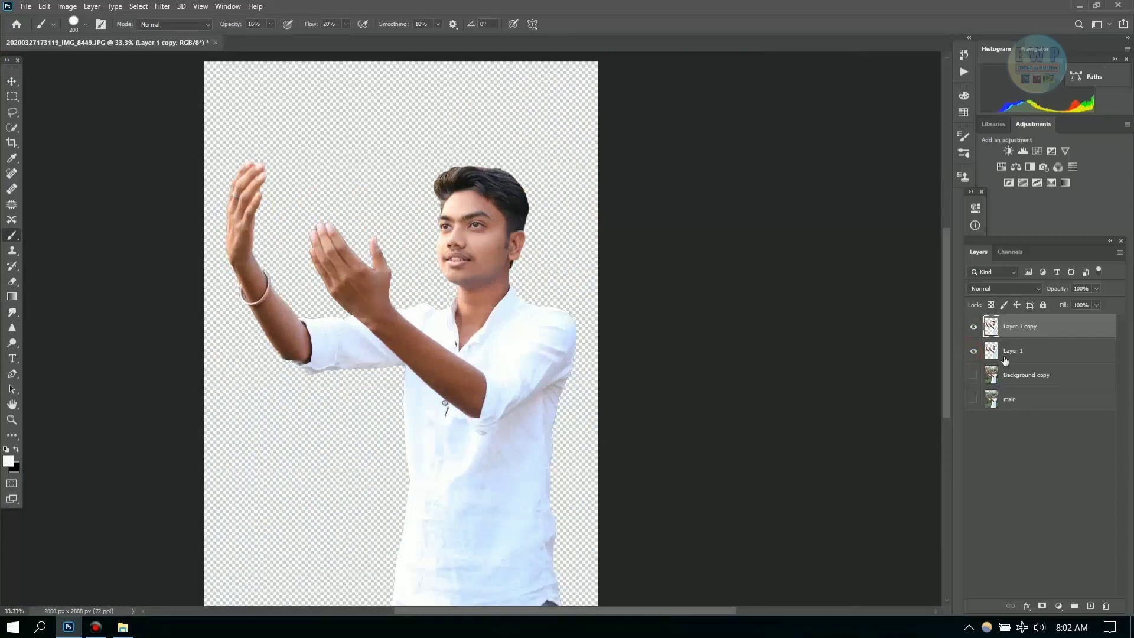
Add a new empty Layer 2 above Layer 1 copy.
key(ctrl+plus)
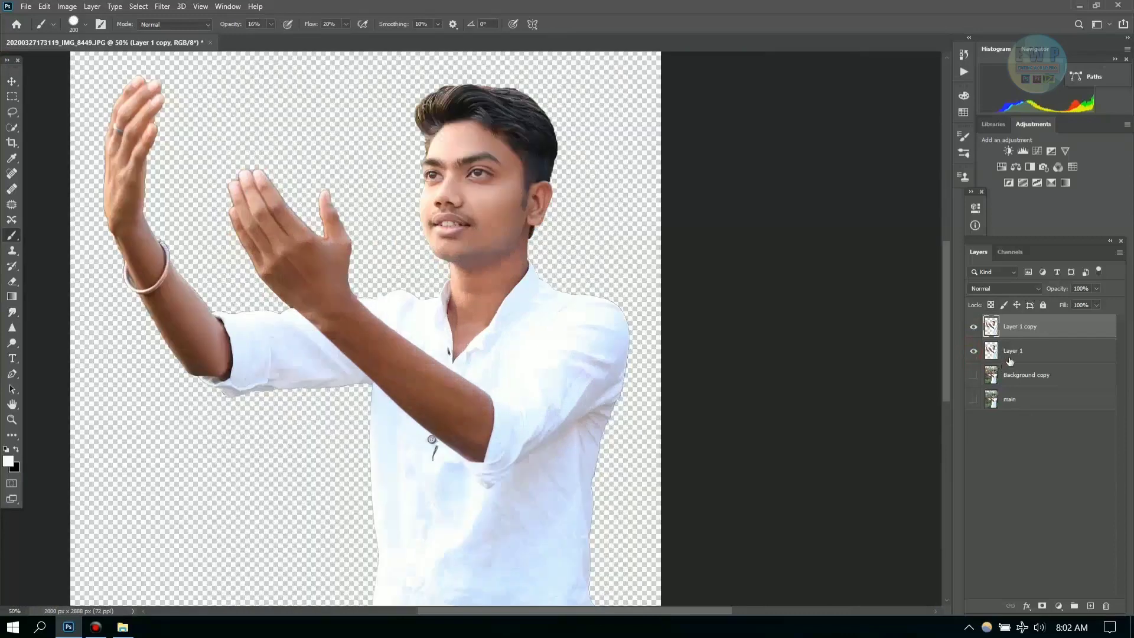
key(ctrl+plus)
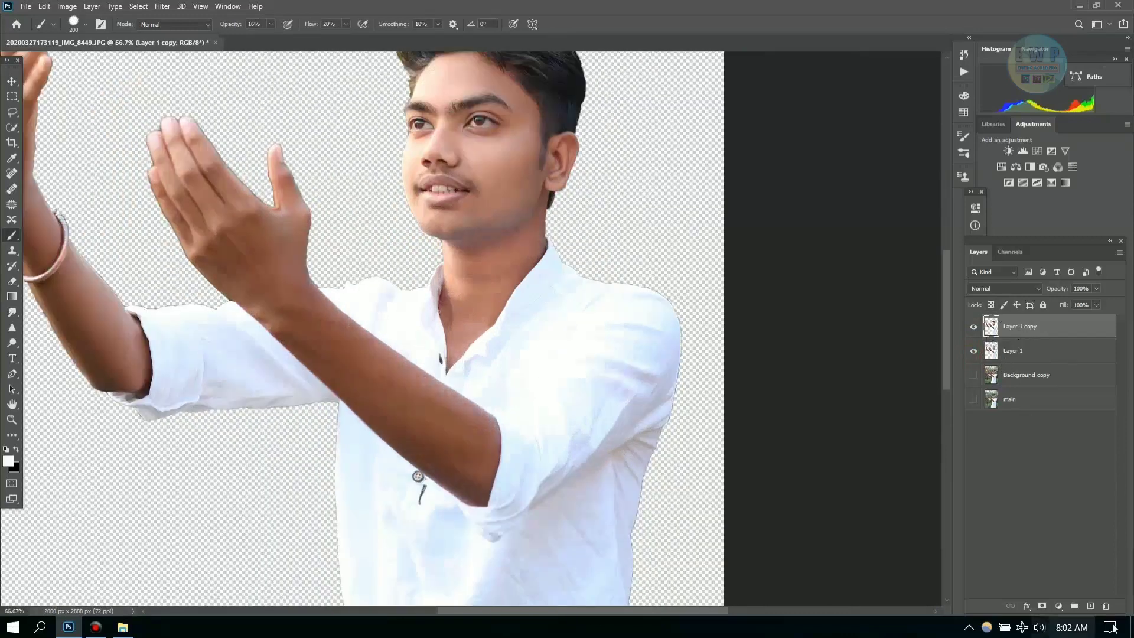
click(1090, 605)
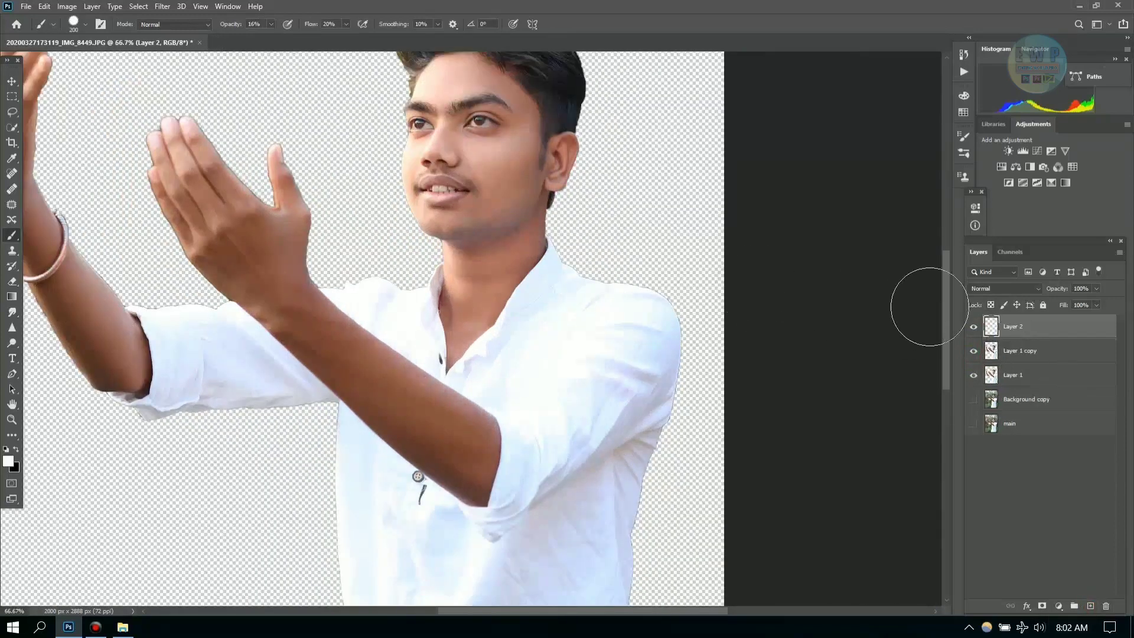
scroll(948, 303, up, 3)
scroll(939, 298, left, 1)
scroll(921, 290, left, 2)
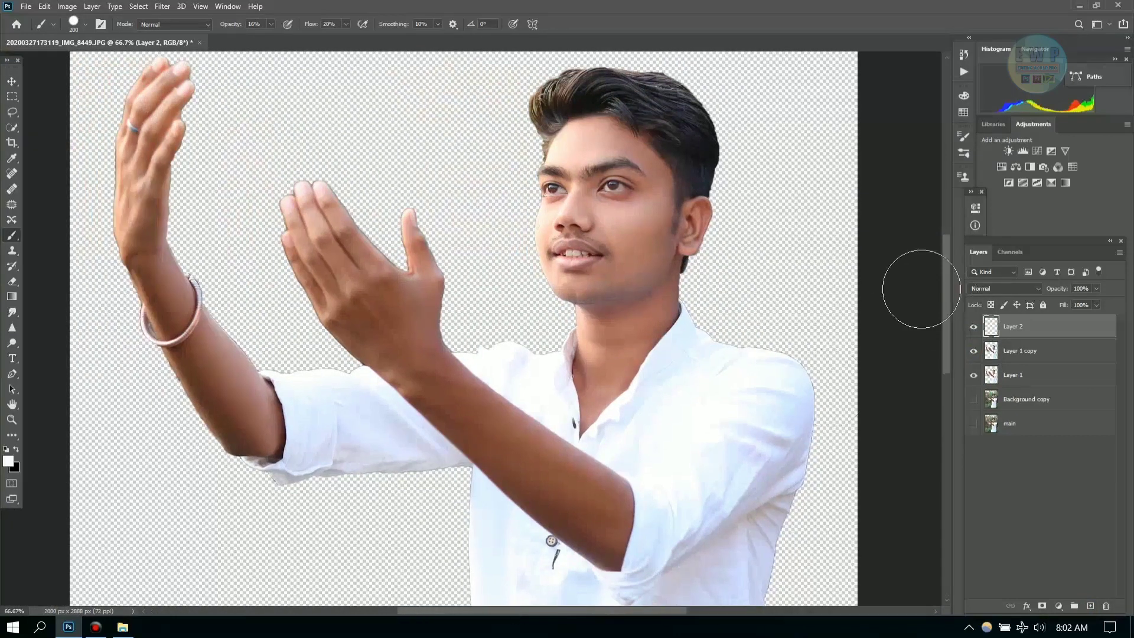
Fill Layer 2 with 50% Gray and preview a Sandstone Texturizer in the Filter Gallery.
click(67, 6)
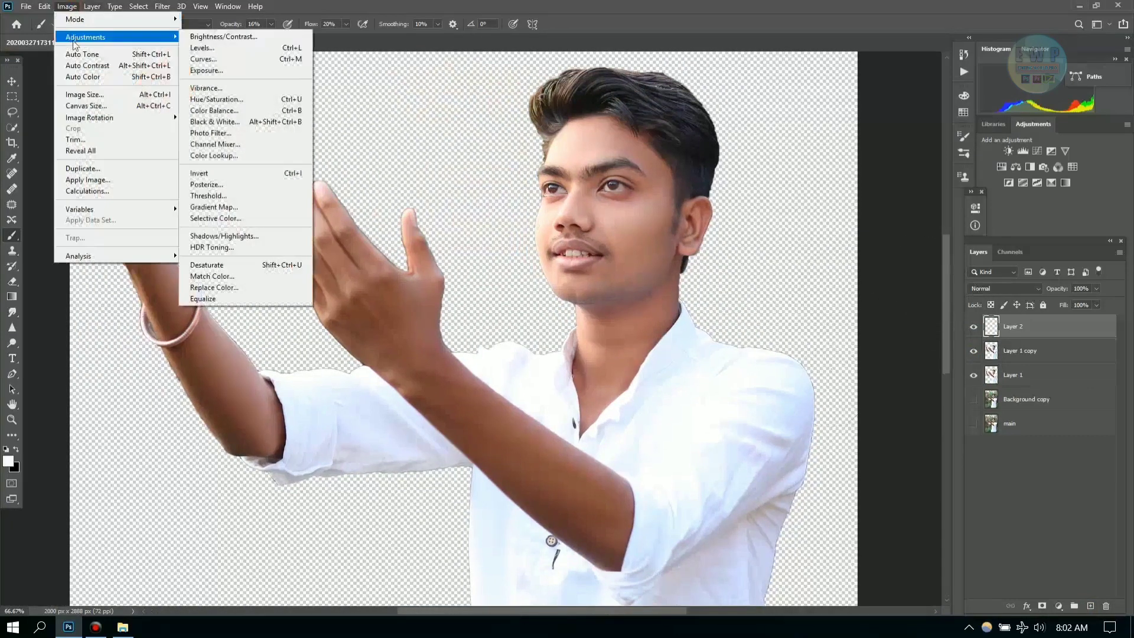
click(67, 6)
click(32, 7)
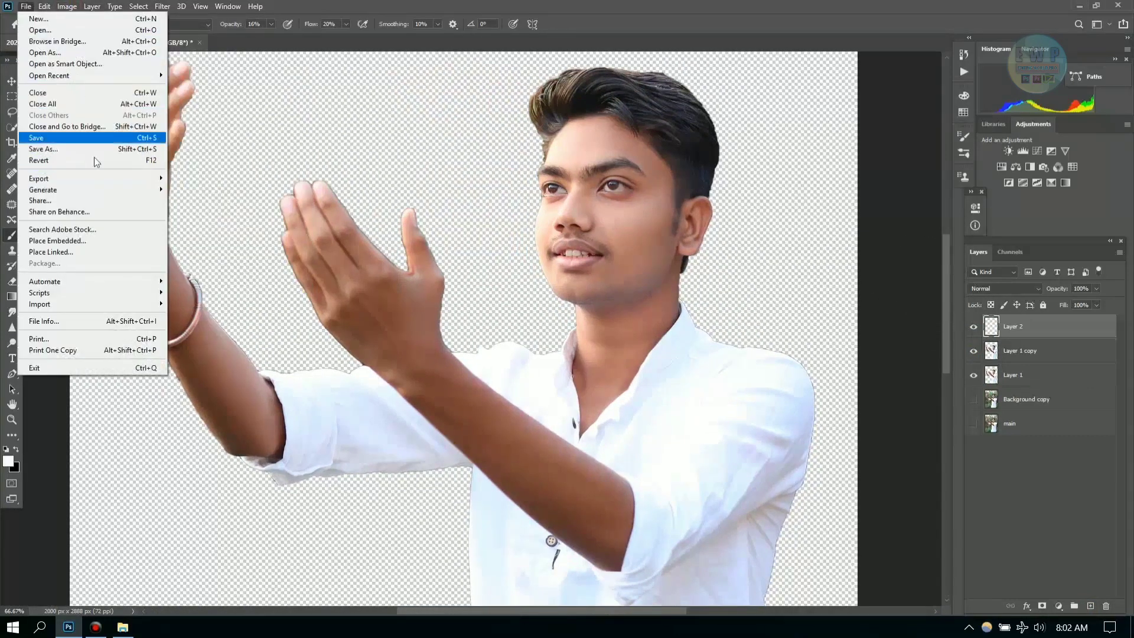
click(65, 162)
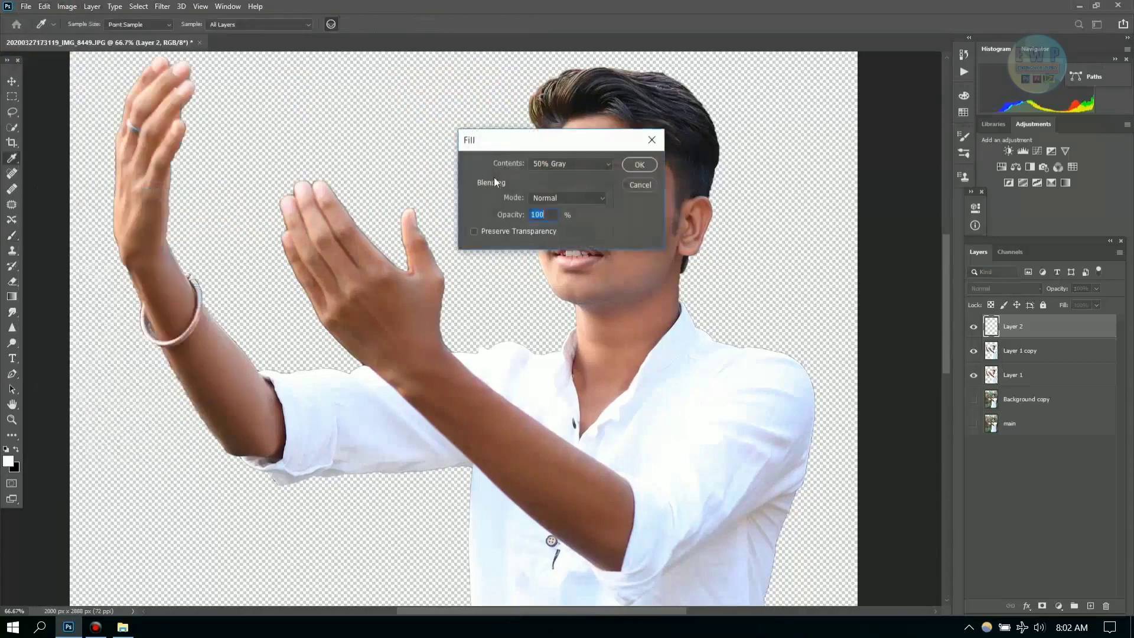
click(570, 163)
click(570, 256)
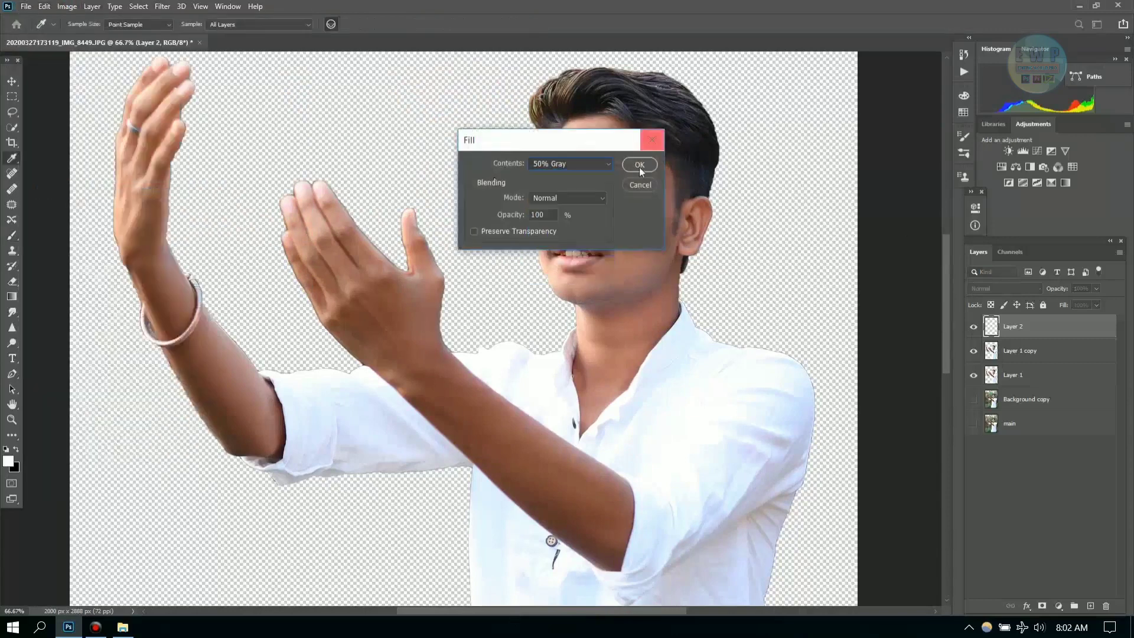
click(639, 165)
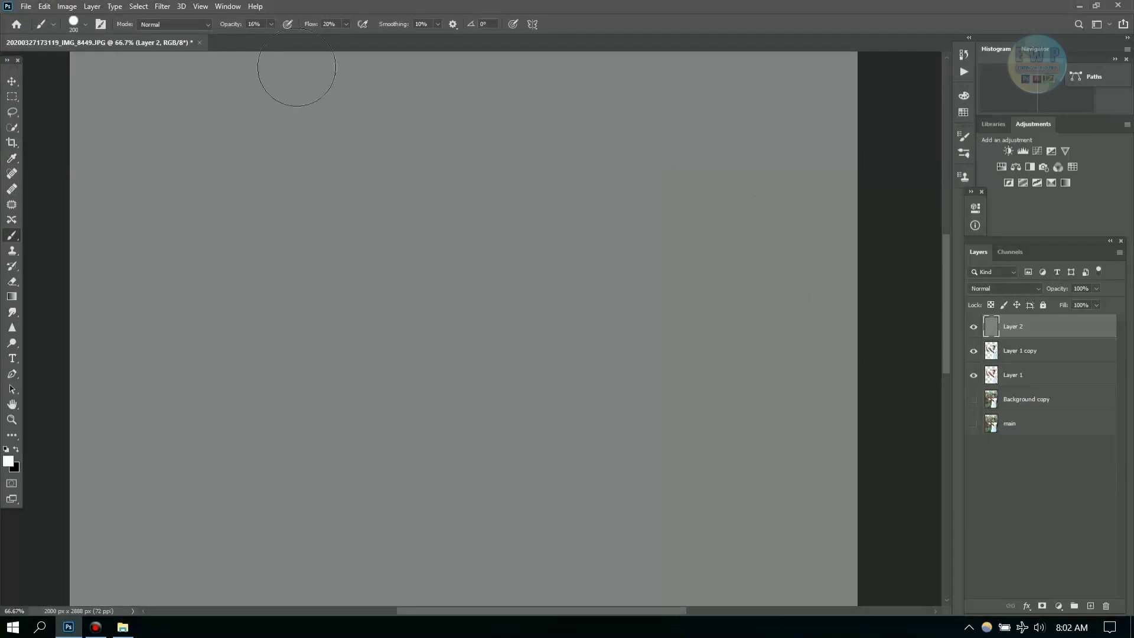
click(163, 7)
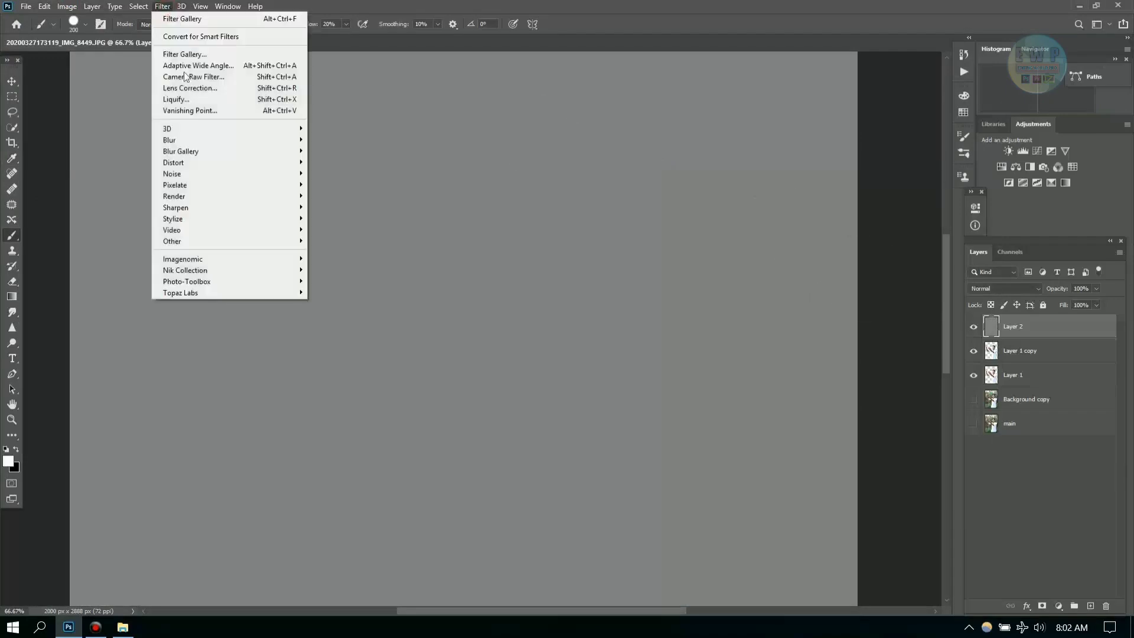
click(236, 54)
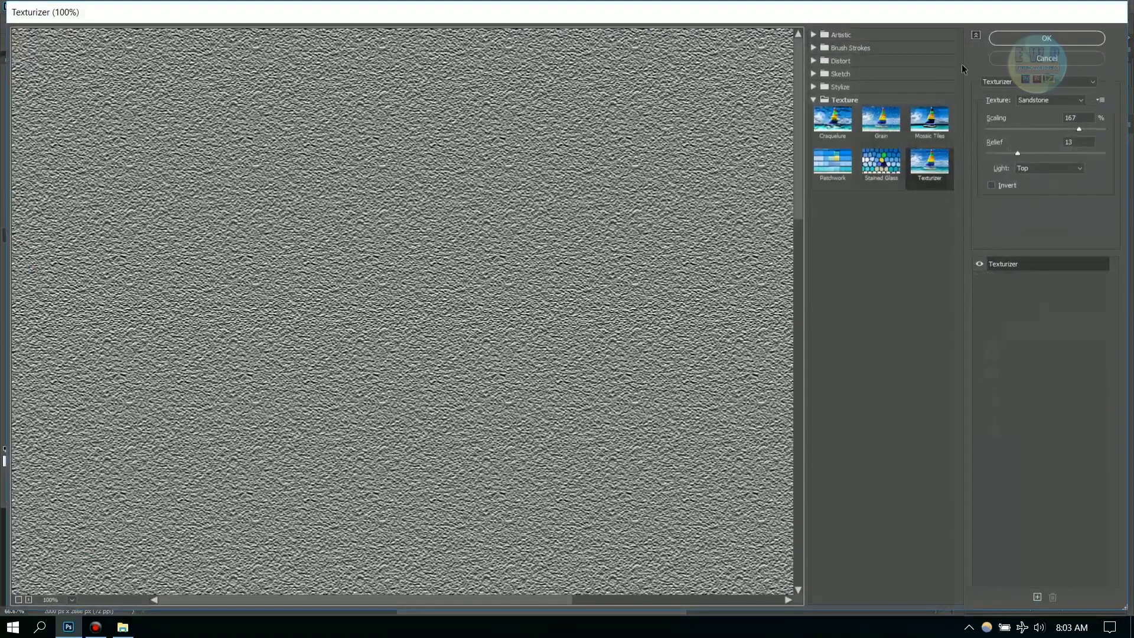
Apply the sandstone Texturizer, blend Layer 2 in Soft Light, and fill its mask black.
click(1047, 38)
click(1022, 288)
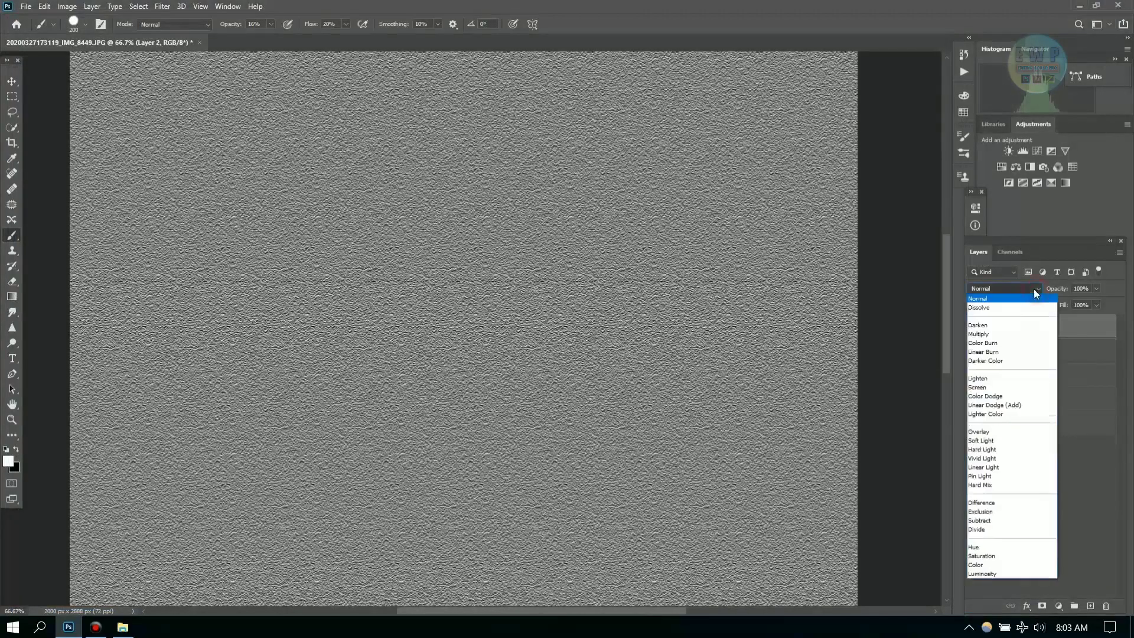
click(997, 432)
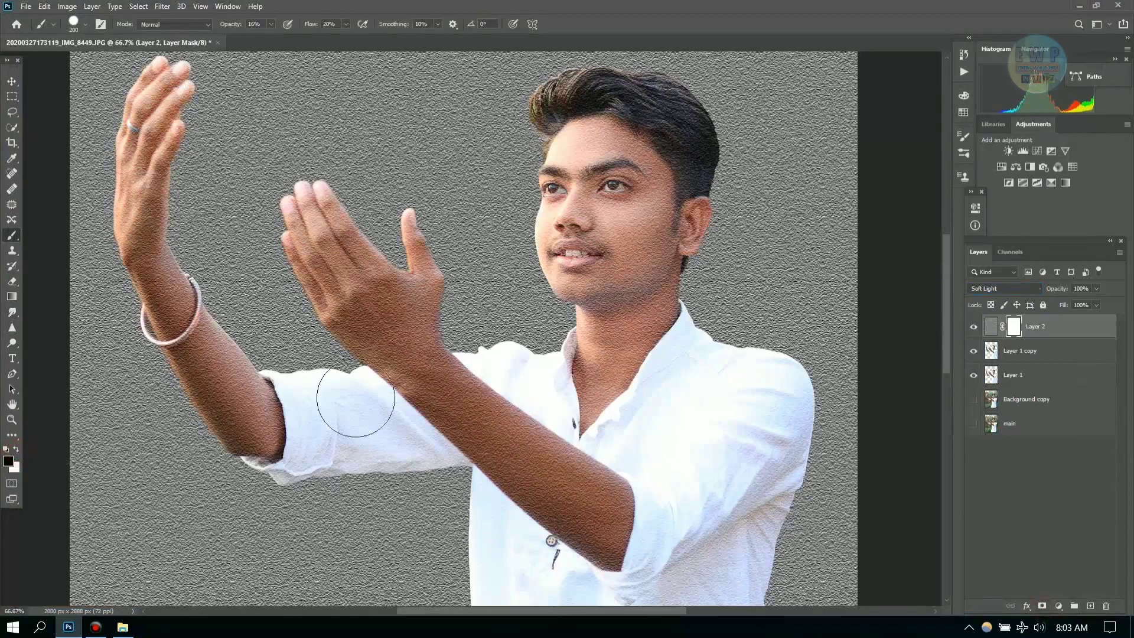
key(g)
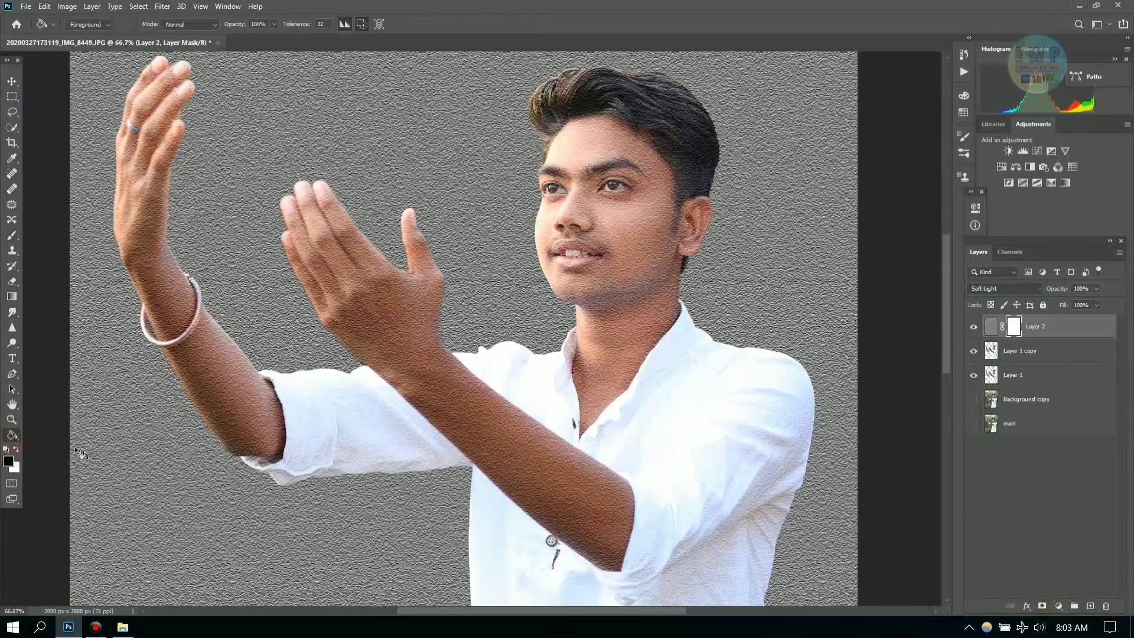
click(385, 347)
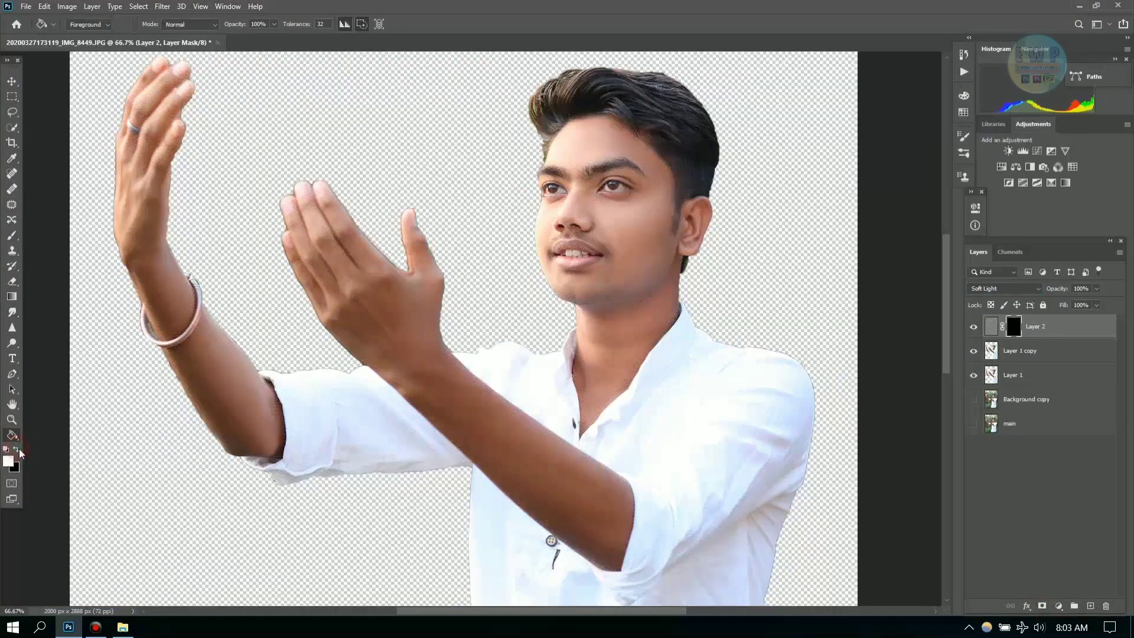
Zoom in on the face and paint the texture back onto the neck with a white brush.
scroll(619, 378, up, 1)
key(ctrl+plus)
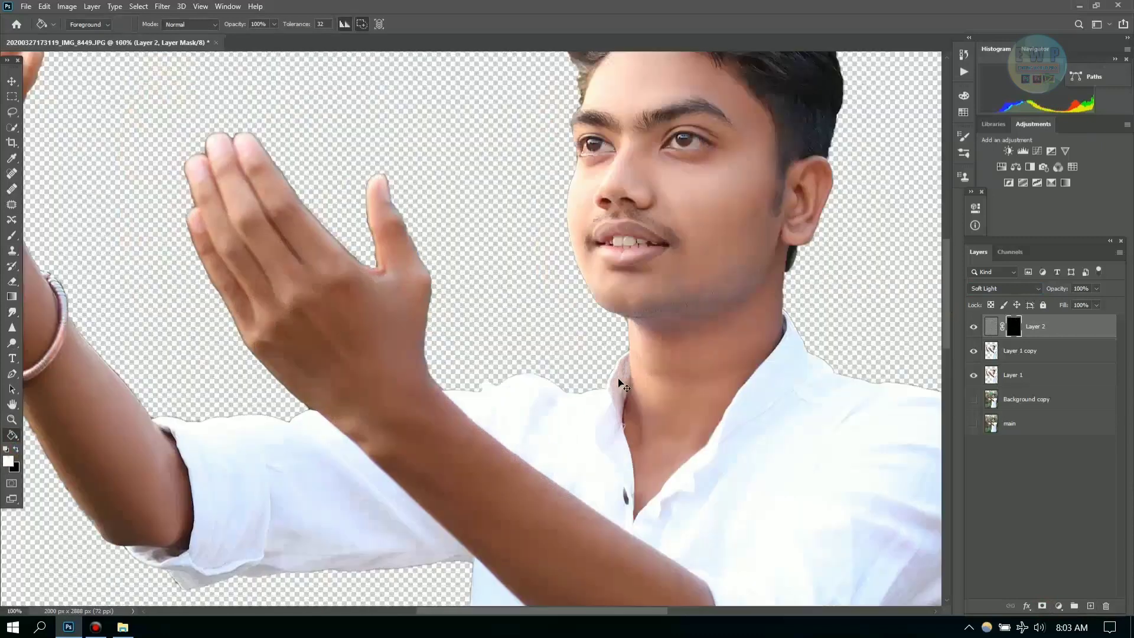
click(12, 235)
scroll(650, 443, right, 3)
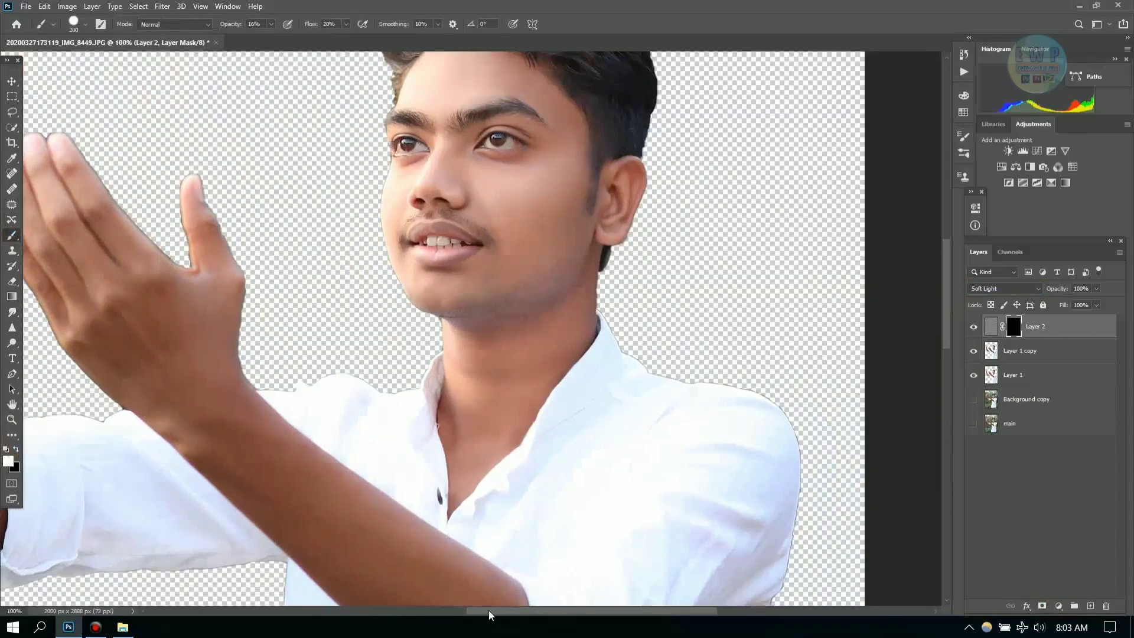
scroll(939, 296, up, 2)
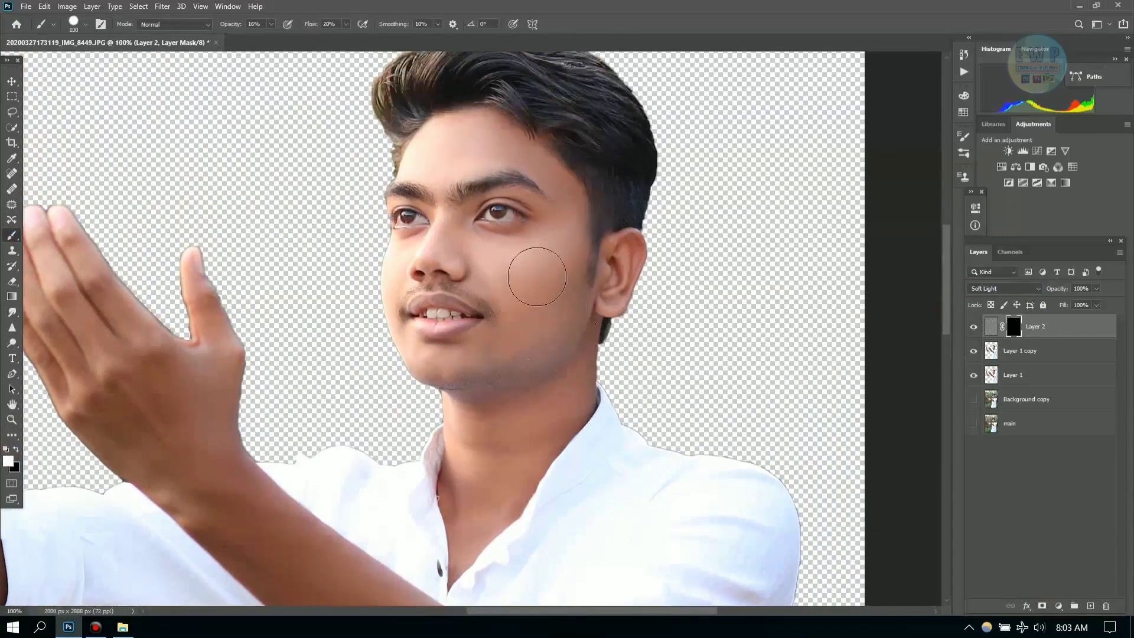
key(ctrl+plus)
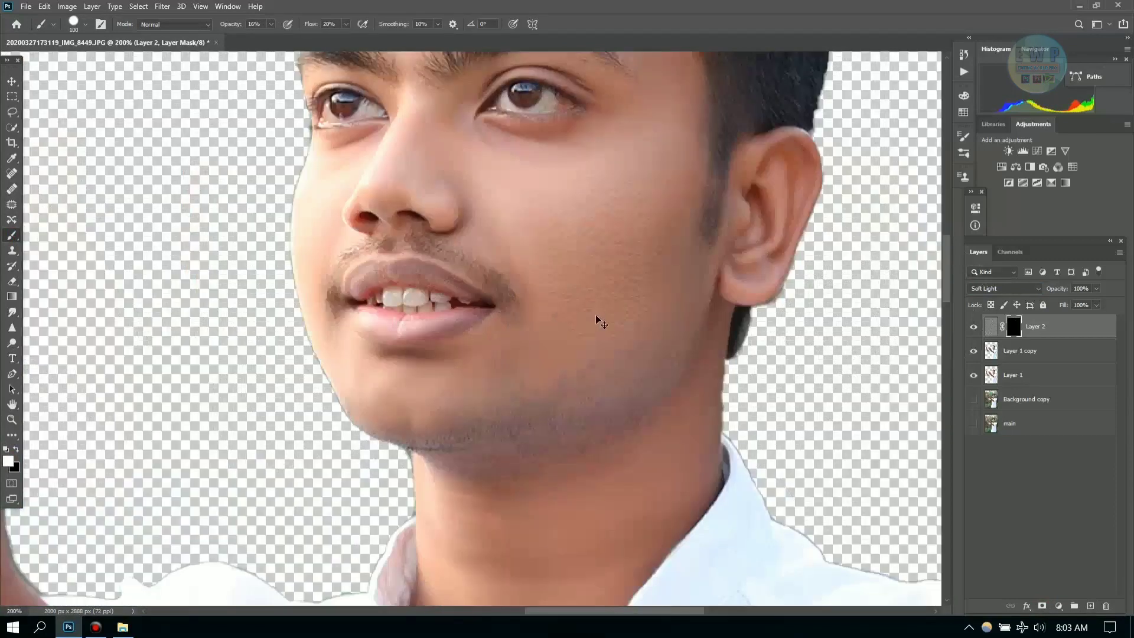
key(ctrl+plus)
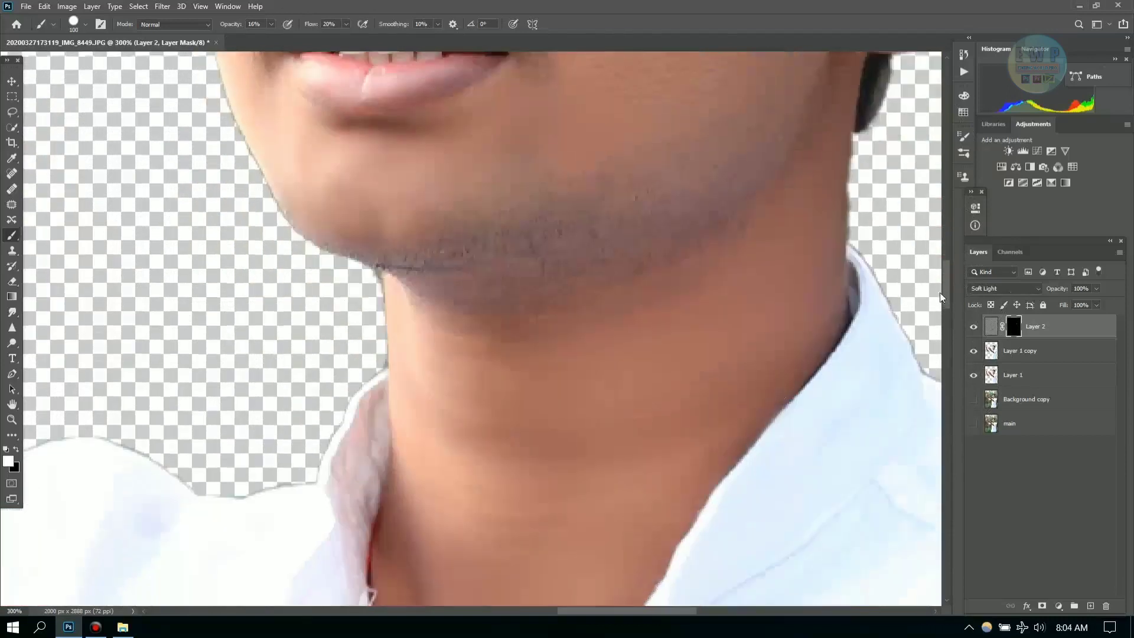
drag(946, 273, 941, 295)
key(bracketleft)
key(bracketleft)
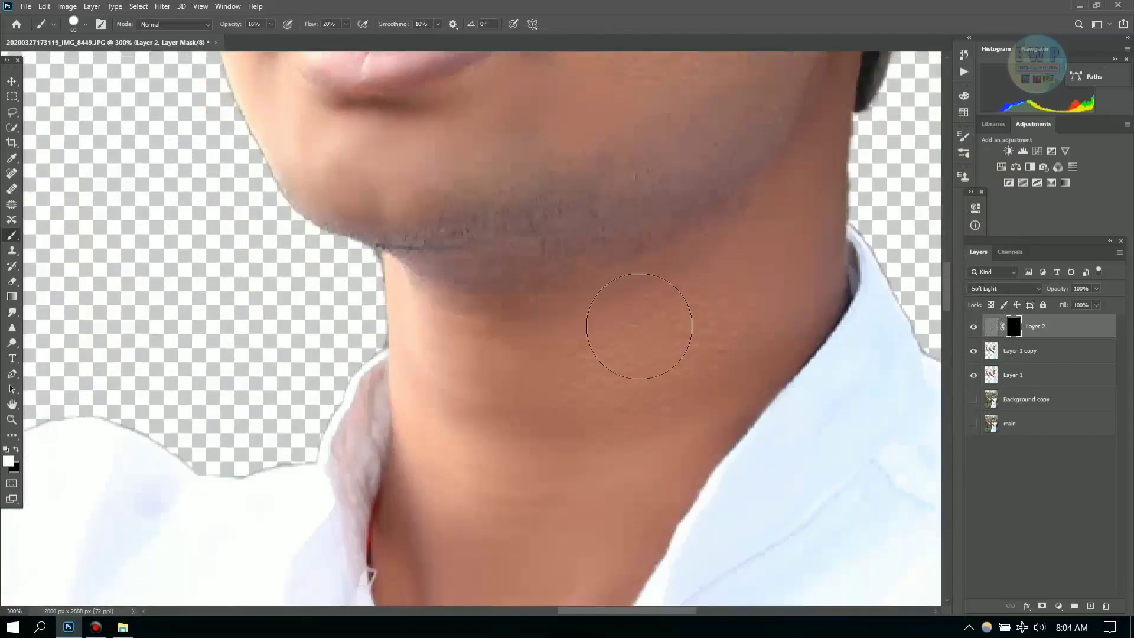
mouse_move(639, 326)
mouse_down()
mouse_move(569, 501)
mouse_move(443, 342)
mouse_move(552, 435)
mouse_up()
Resize the brush and paint the texture back onto the forehead skin.
key(bracketleft)
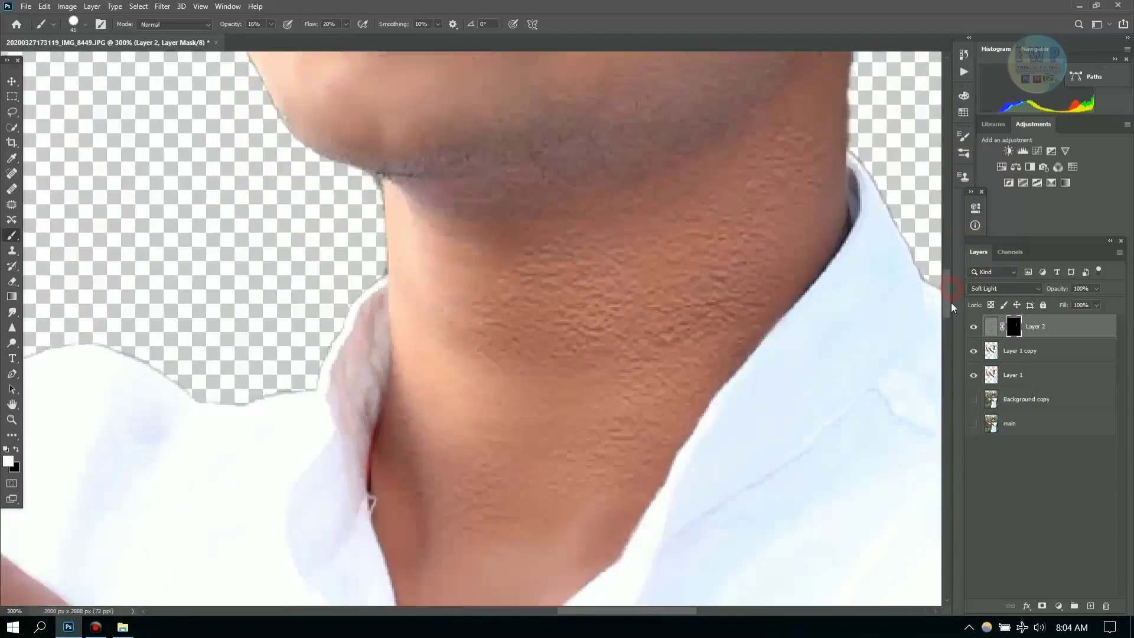
scroll(951, 302, down, 3)
scroll(949, 300, left, 3)
scroll(950, 300, up, 2)
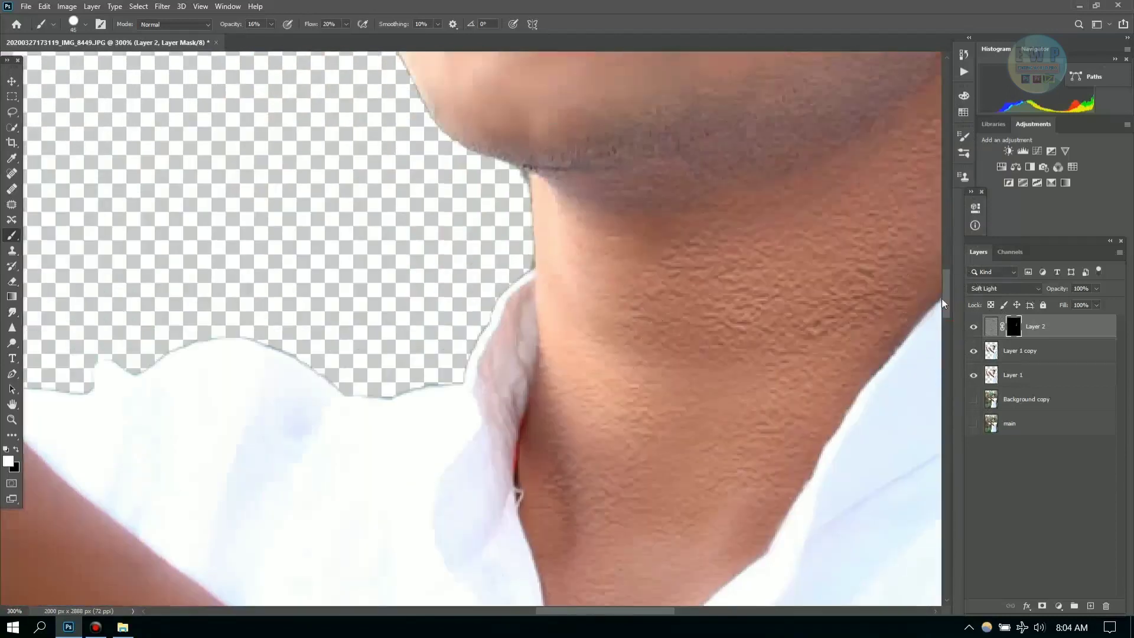
scroll(942, 298, up, 2)
scroll(876, 320, right, 3)
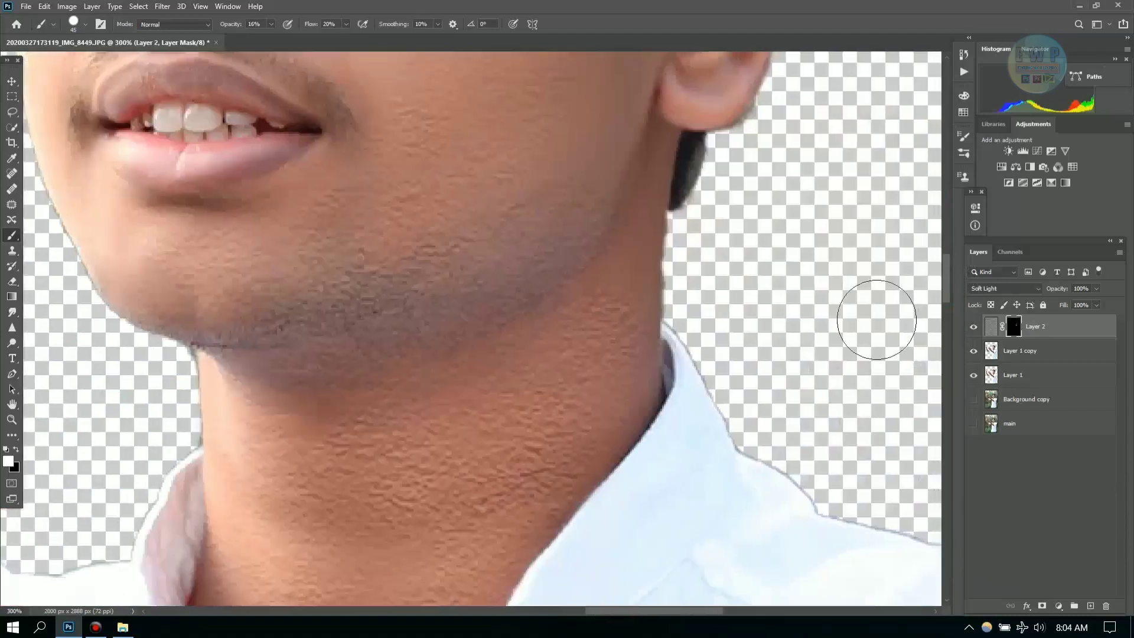
scroll(591, 299, up, 3)
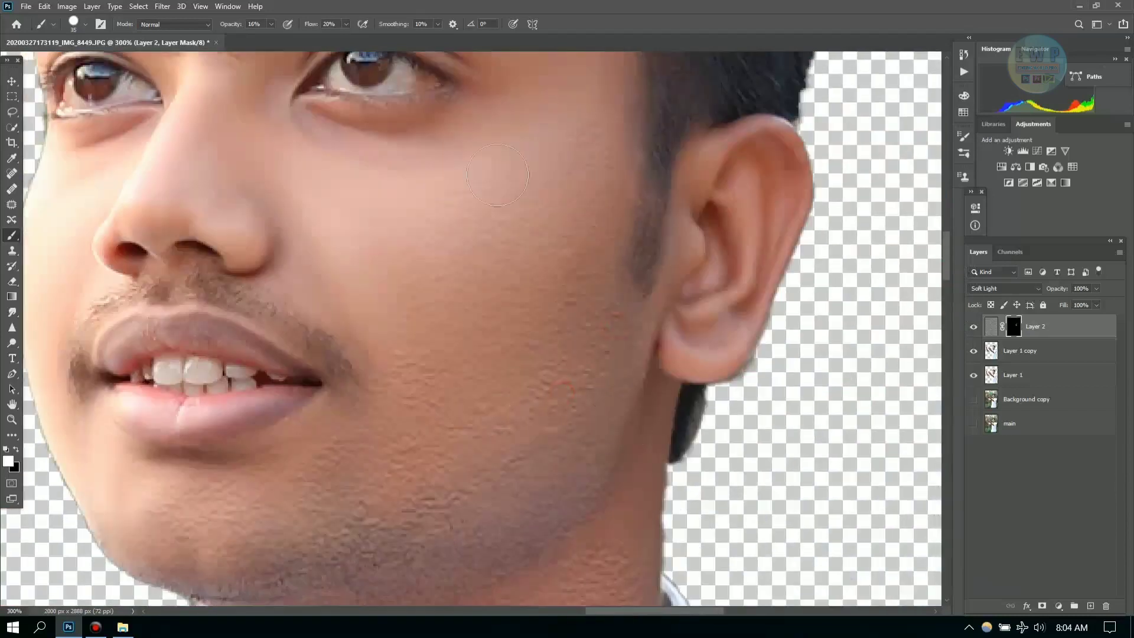
scroll(663, 429, up, 3)
key(bracketright)
key(bracketright)
key(bracketright)
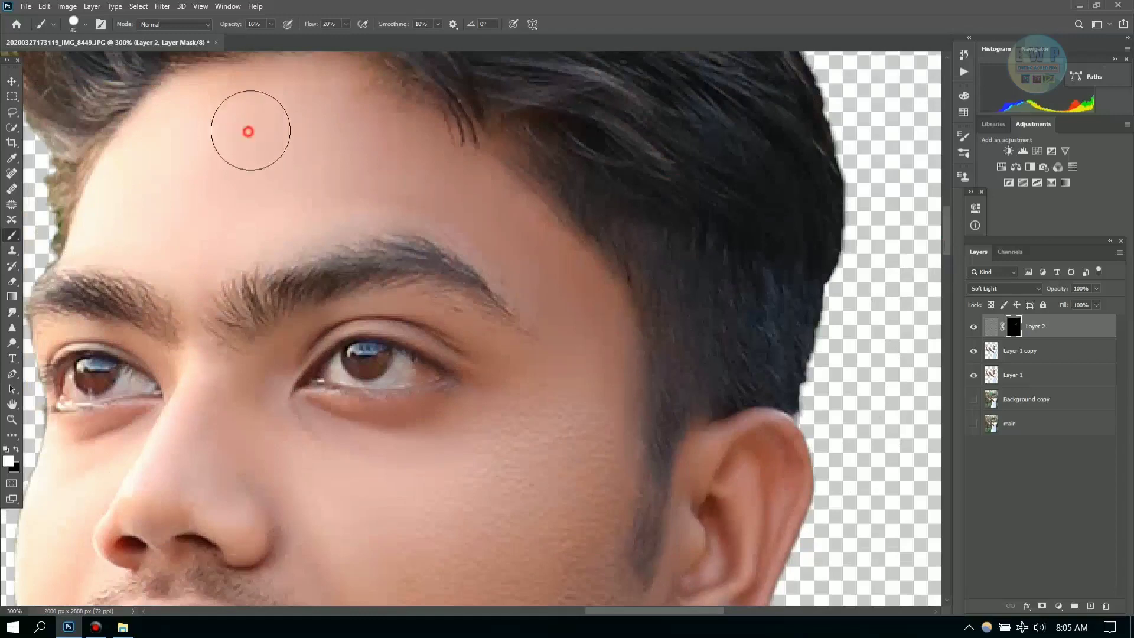
mouse_move(261, 240)
mouse_down()
mouse_move(226, 145)
mouse_move(271, 178)
mouse_up()
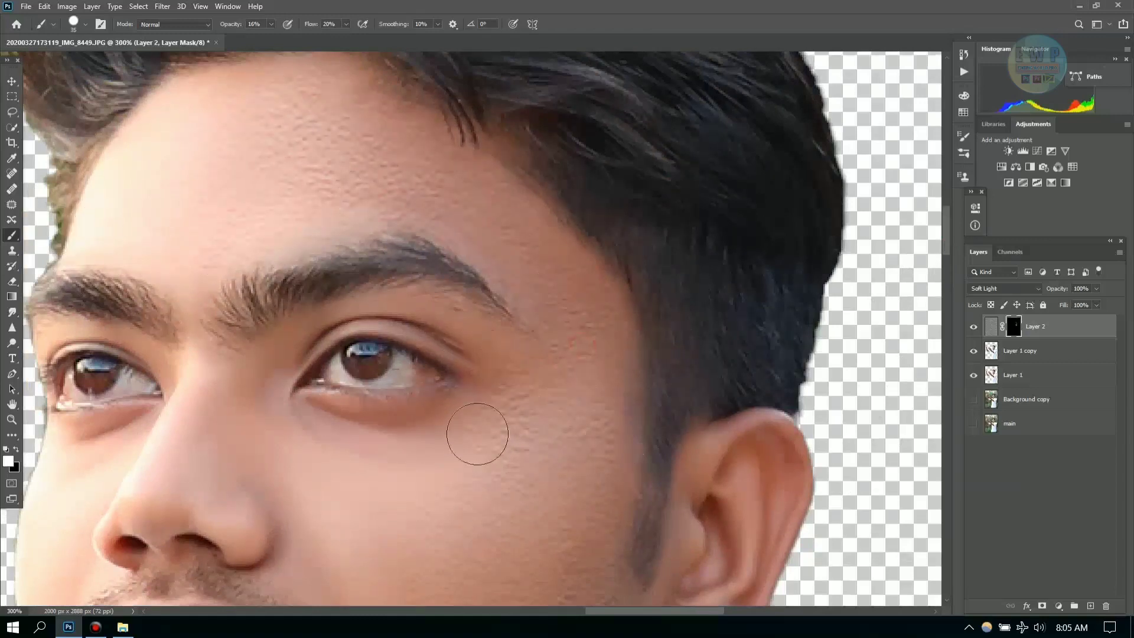
Paint the texture faintly into the rest of the face at a lower brush opacity.
key(bracketleft)
scroll(535, 336, left, 3)
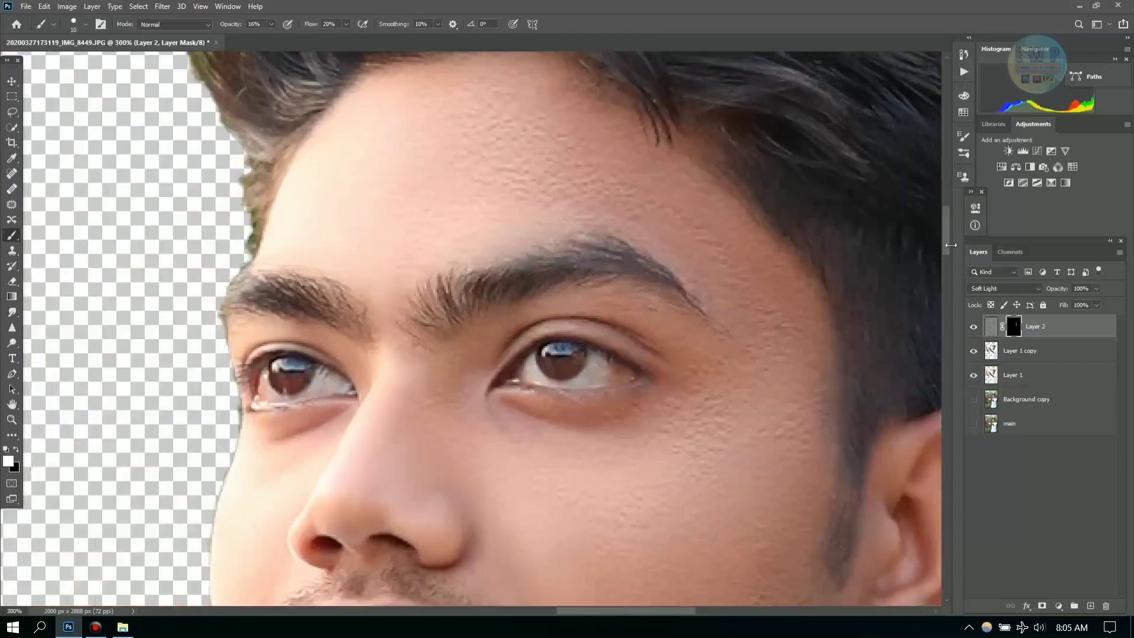
scroll(535, 336, down, 3)
key(bracketright)
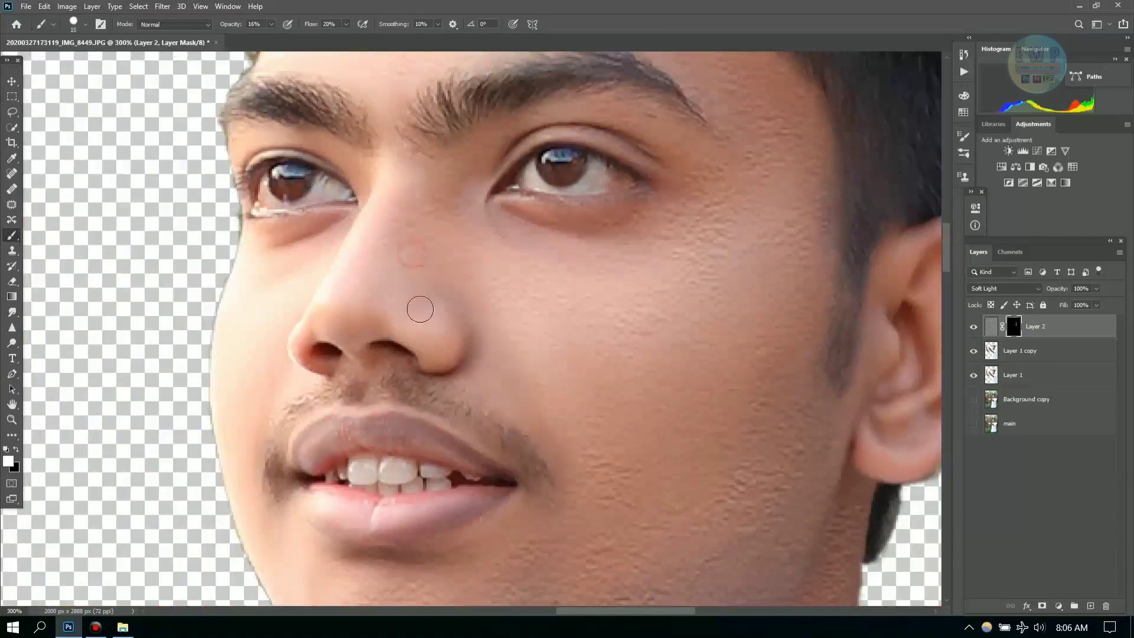
scroll(541, 374, up, 5)
drag(947, 227, 948, 267)
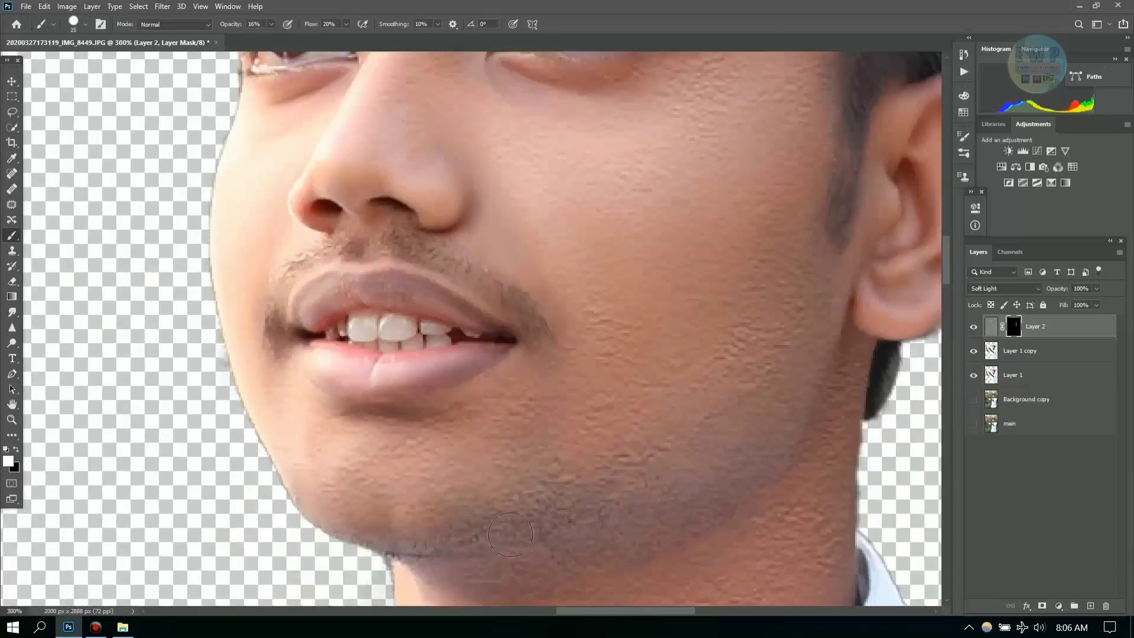
scroll(510, 534, left, 3)
scroll(450, 278, up, 3)
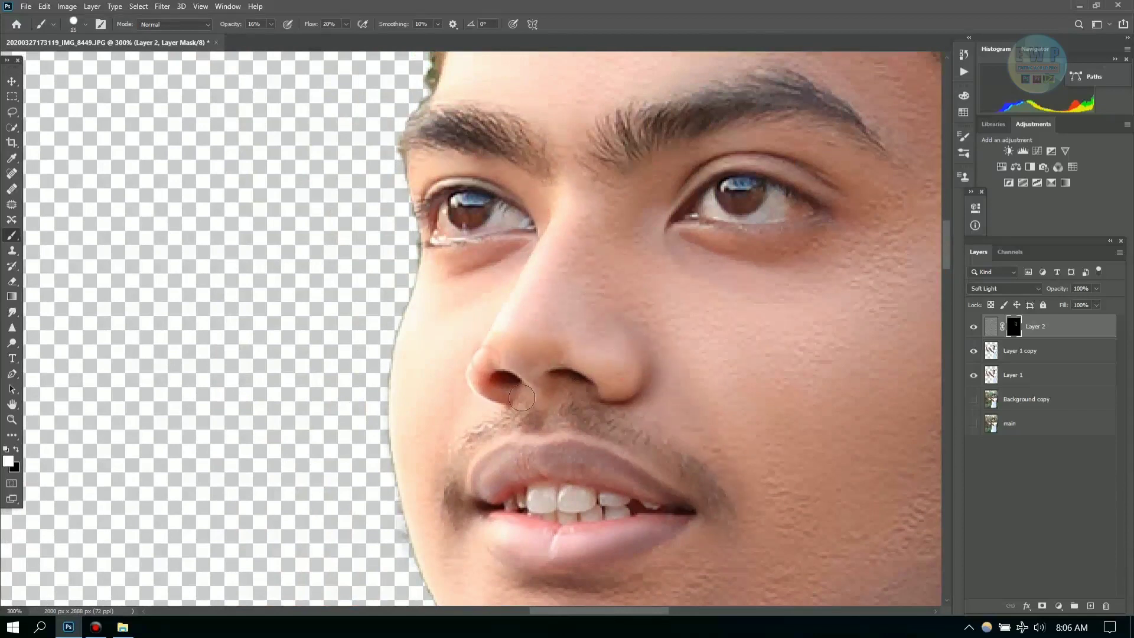
scroll(424, 355, down, 2)
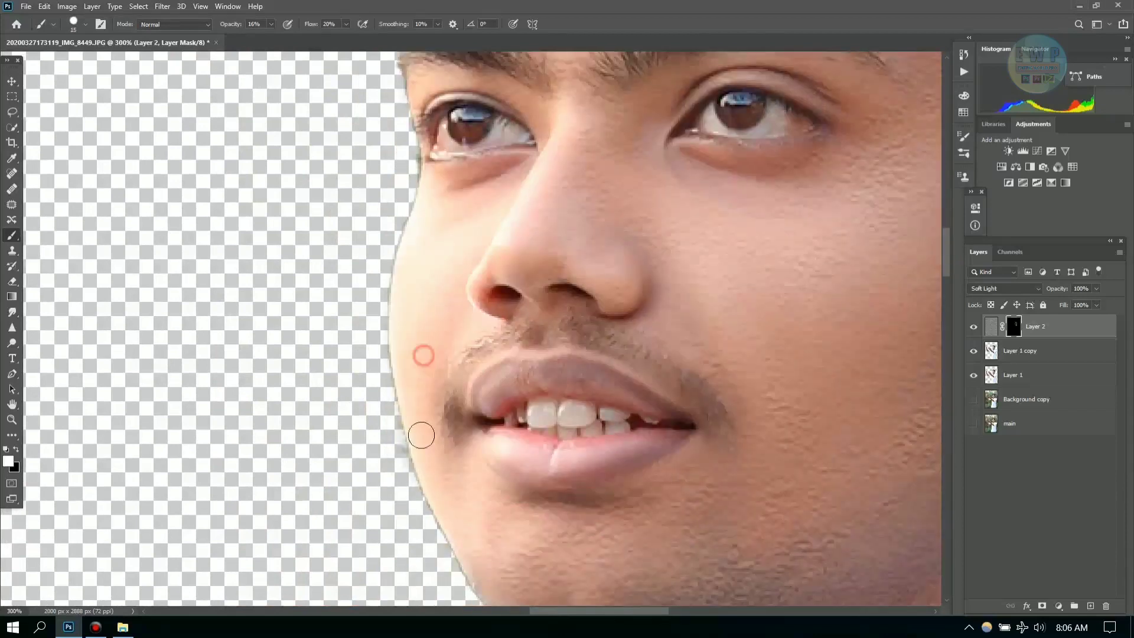
click(567, 438)
drag(258, 40, 277, 37)
Pan around the canvas to inspect the man's arms and hands.
scroll(937, 304, down, 5)
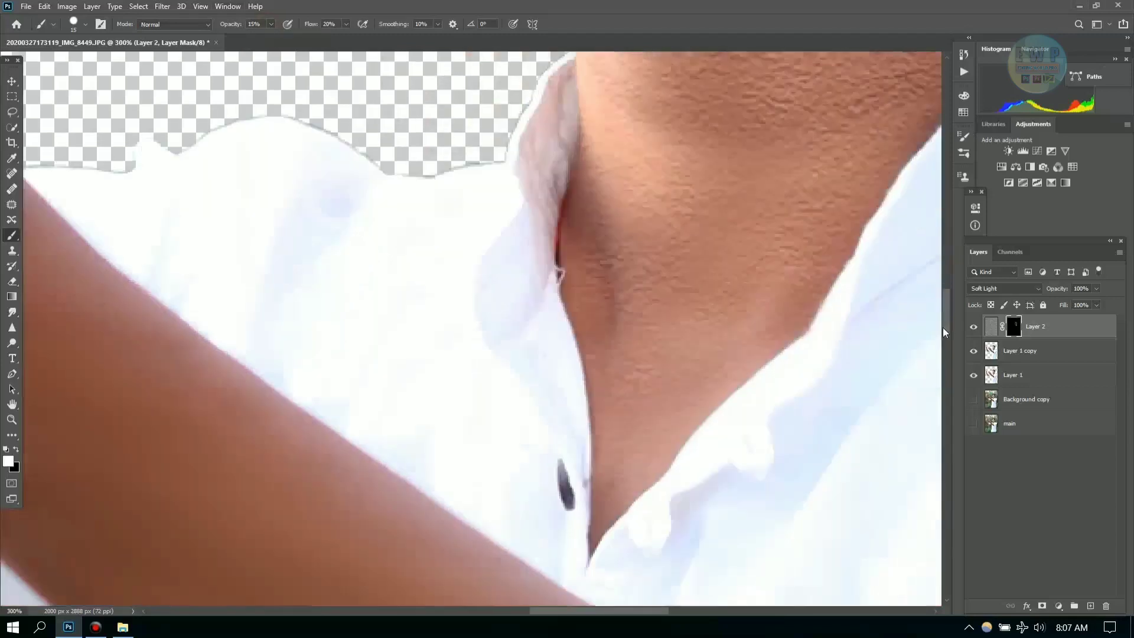
scroll(942, 328, down, 3)
scroll(950, 324, up, 10)
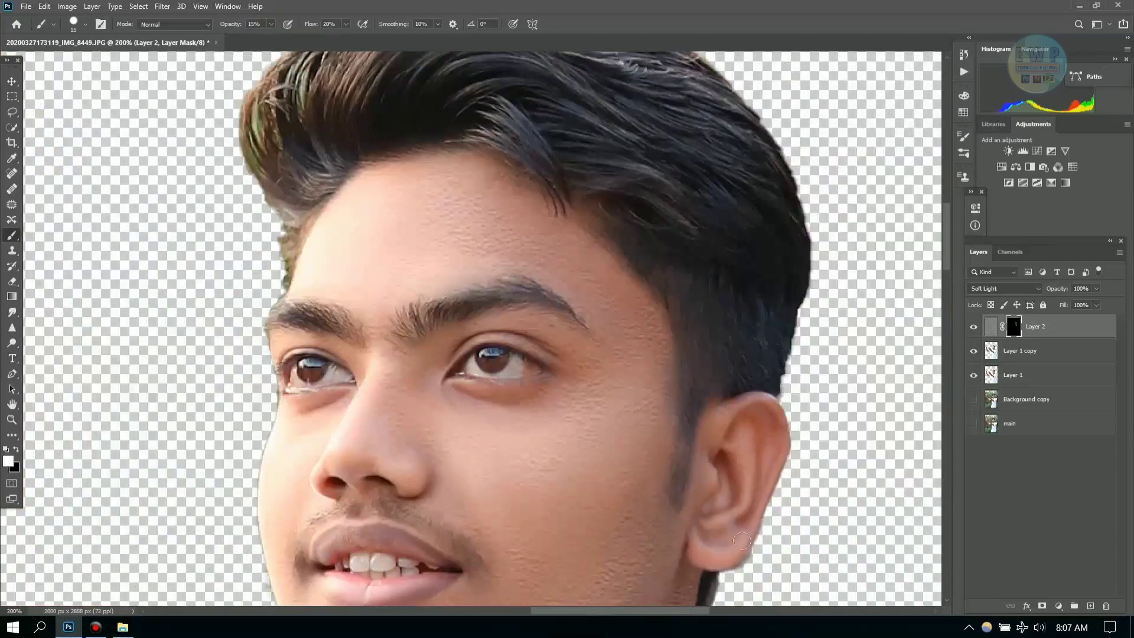
scroll(759, 433, down, 5)
scroll(311, 317, down, 5)
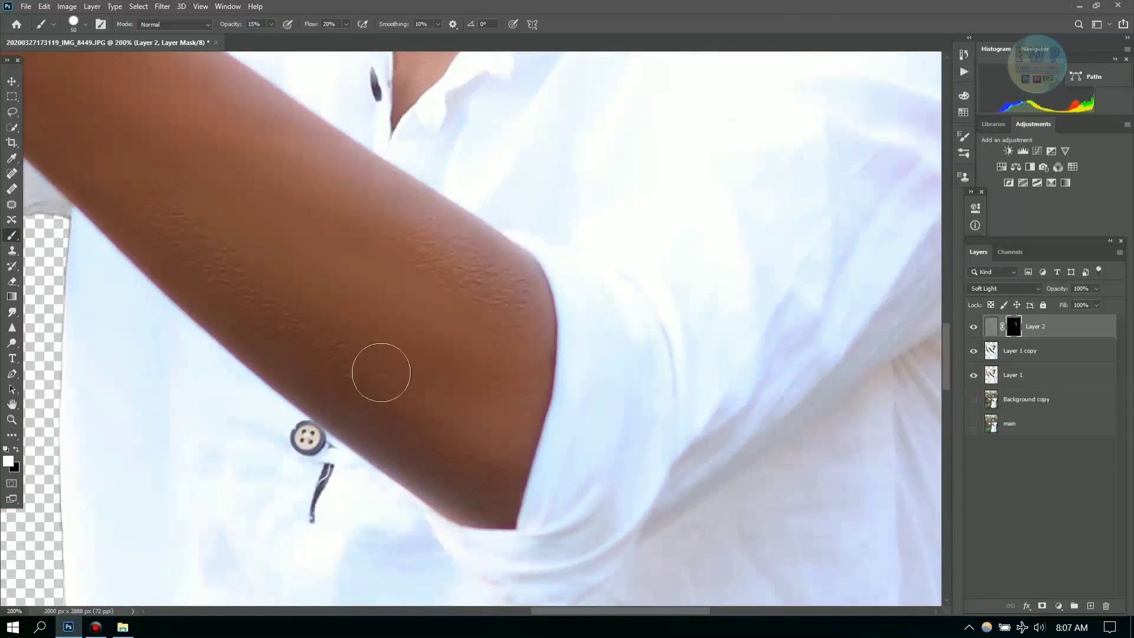
scroll(883, 298, left, 5)
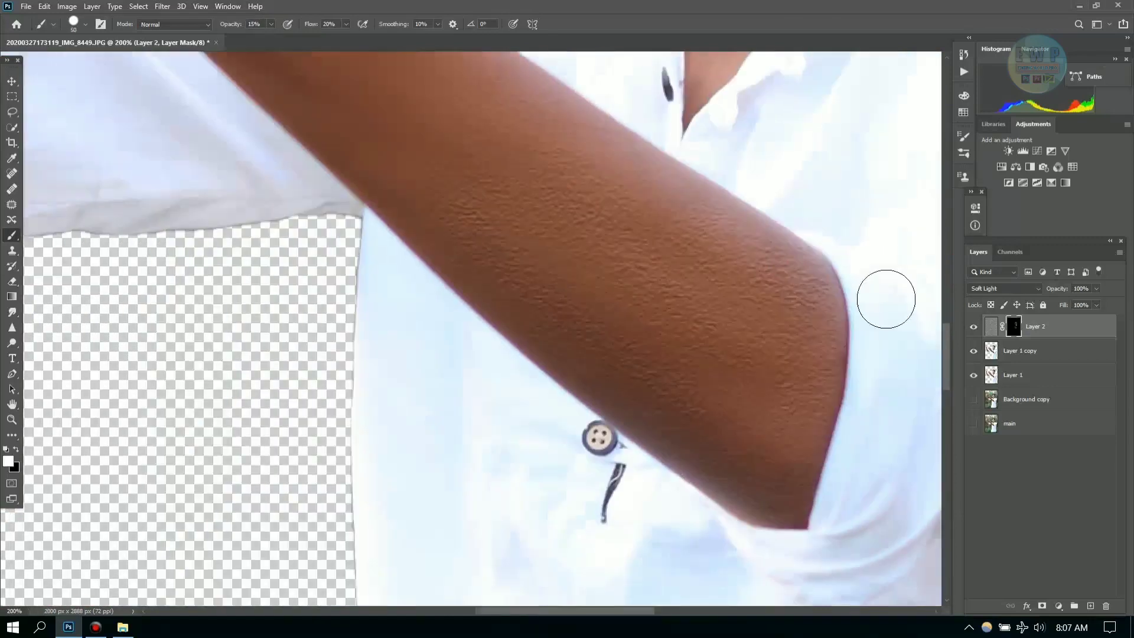
scroll(700, 367, up, 3)
scroll(611, 596, up, 5)
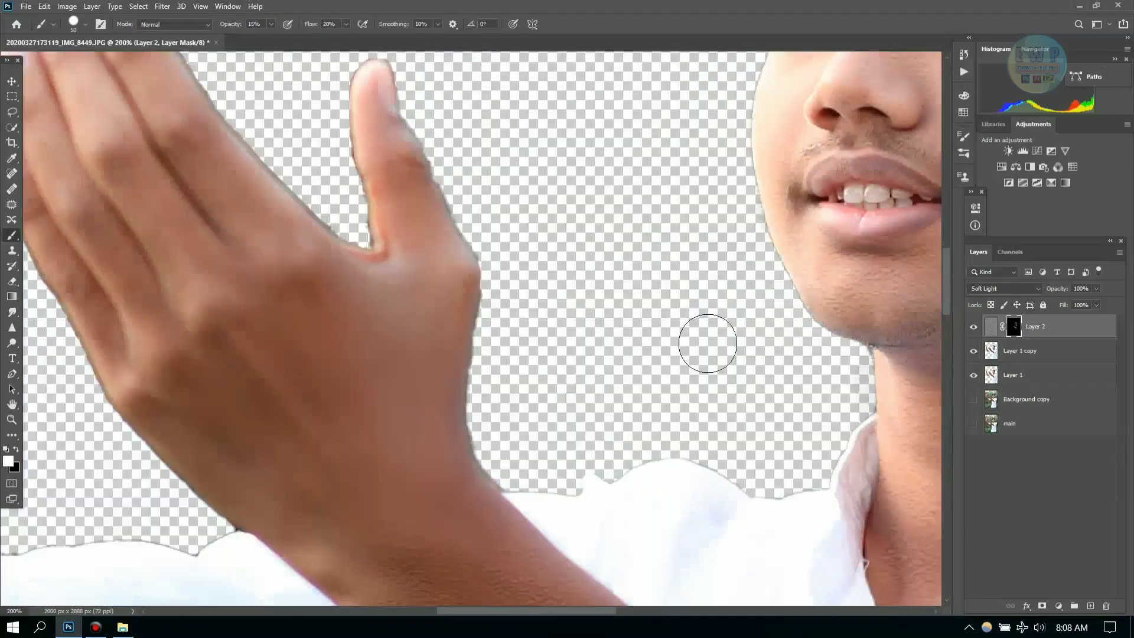
scroll(898, 299, left, 3)
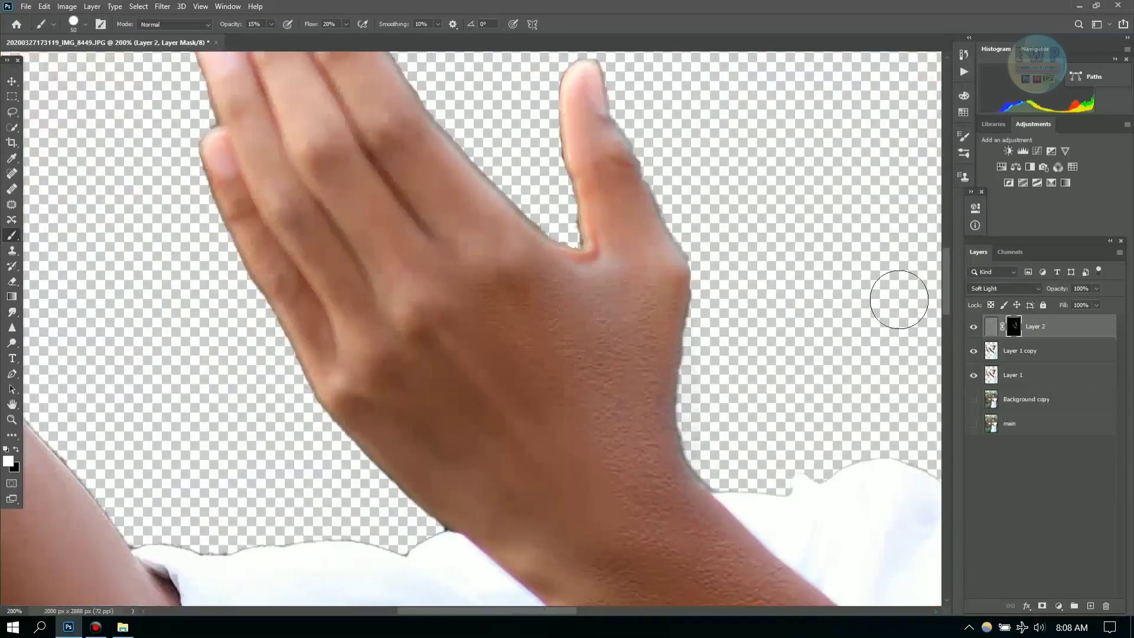
scroll(517, 250, down, 3)
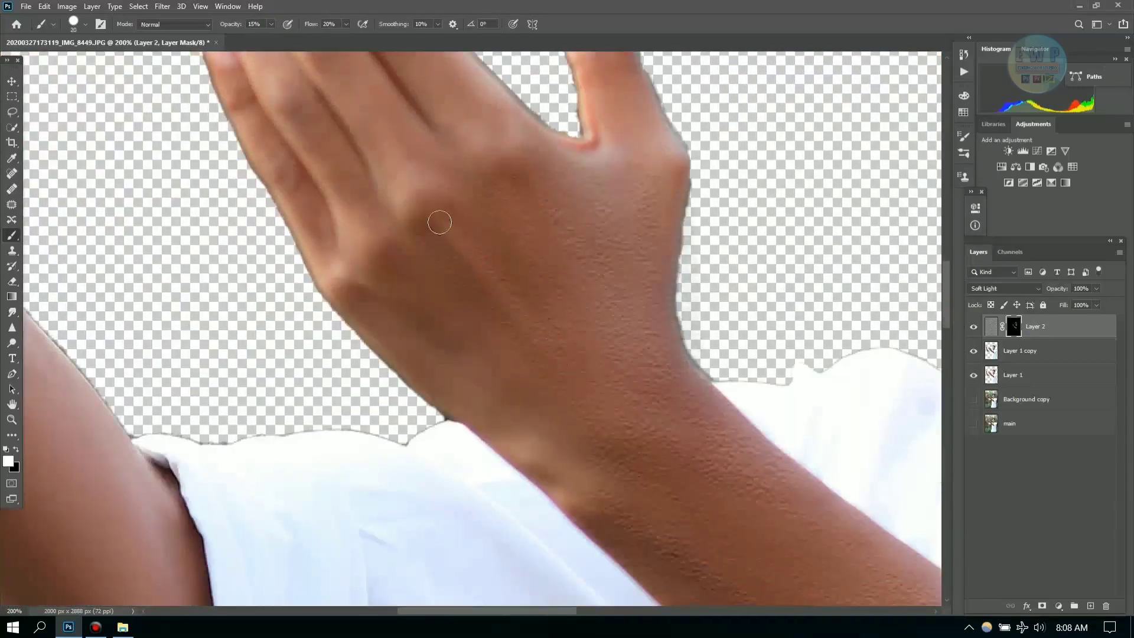
scroll(948, 278, up, 3)
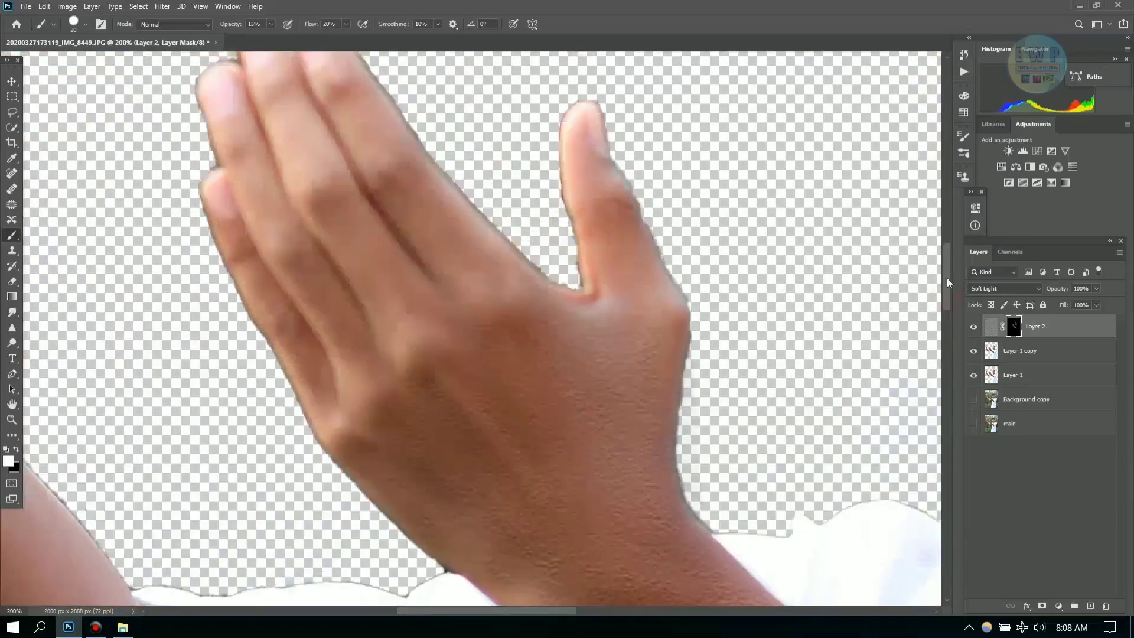
scroll(372, 371, up, 3)
Enlarge the brush and position the view over the arms for painting Layer 2's mask.
key(bracketright)
key(bracketright)
key(bracketright)
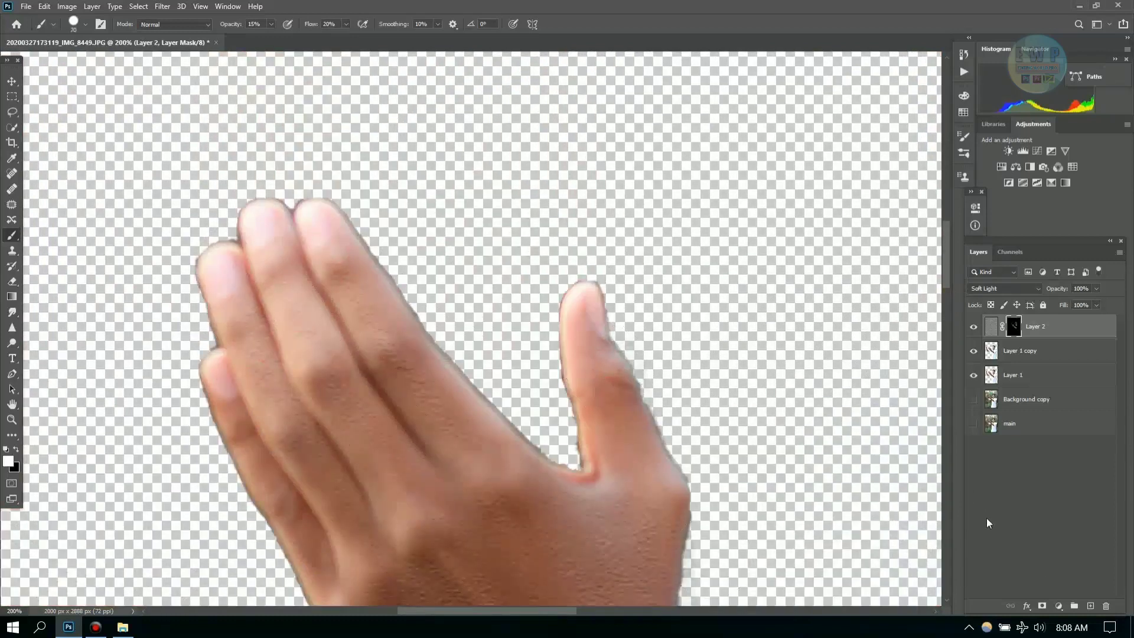
alt+scroll(721, 544, down, 4)
alt+scroll(720, 591, up, 1)
alt+scroll(473, 401, up, 2)
alt+scroll(473, 402, down, 1)
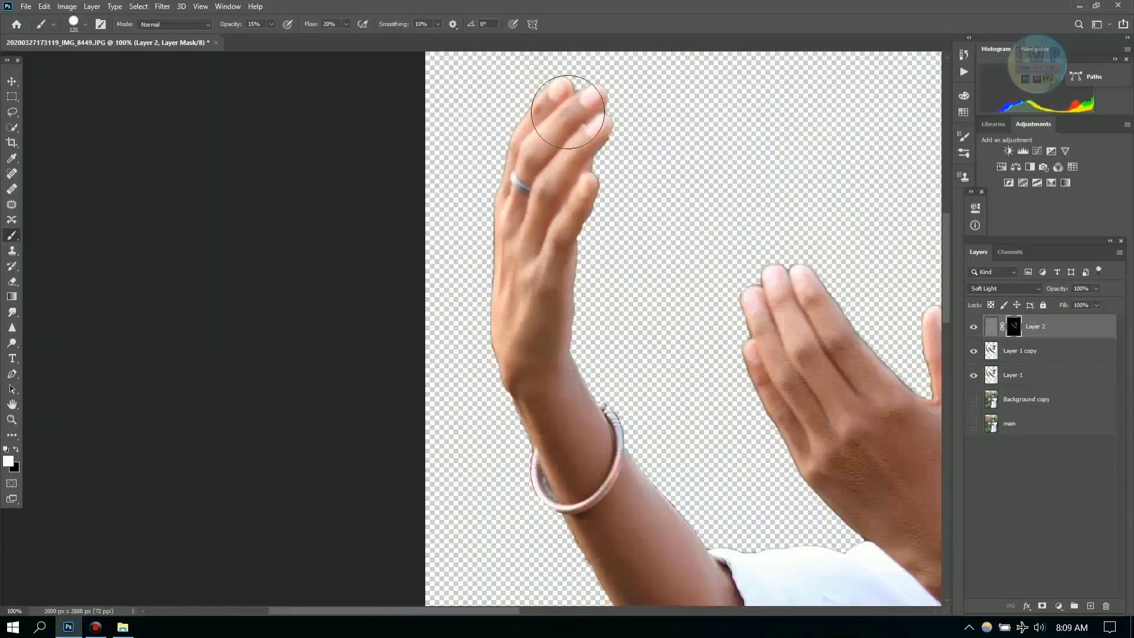
key(bracketright)
key(bracketright)
key(bracketright)
scroll(636, 532, down, 2)
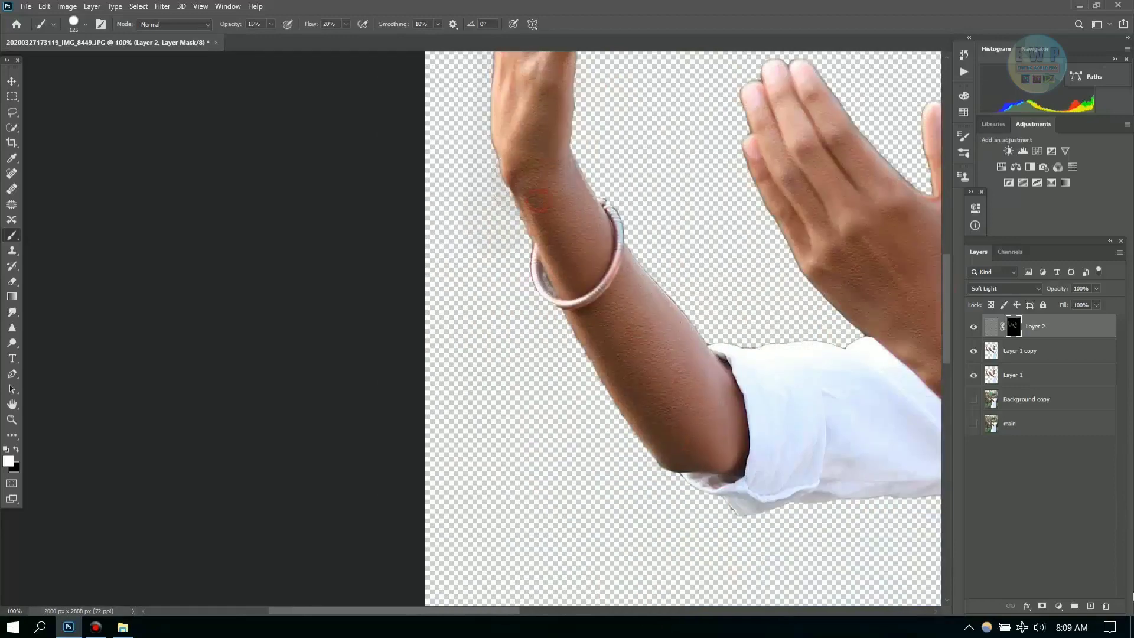
alt+scroll(777, 353, down, 3)
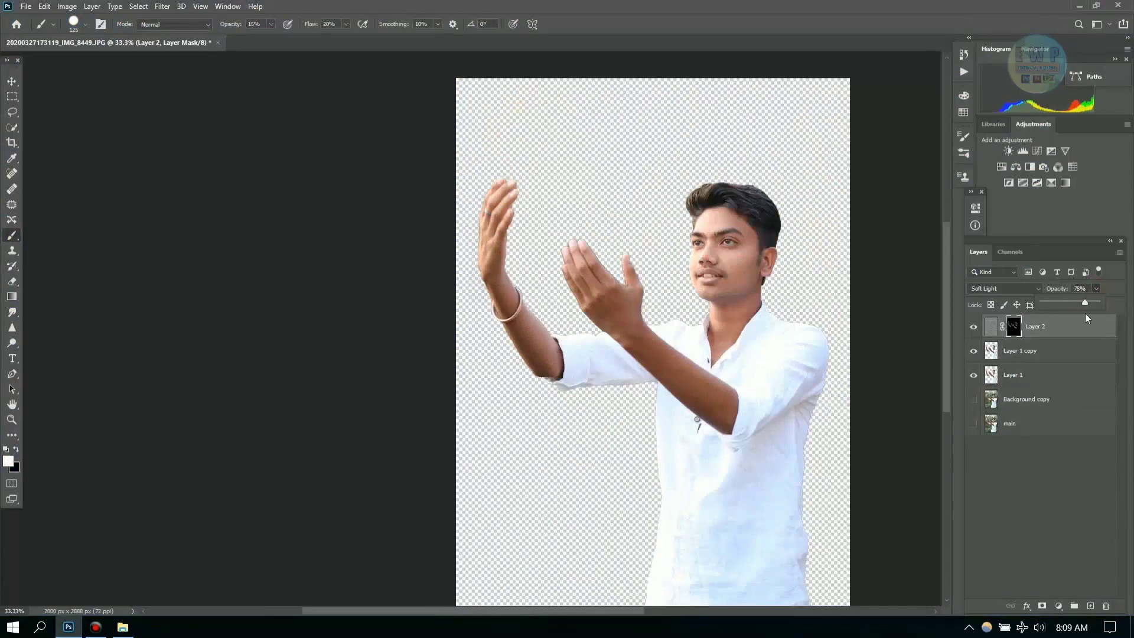
Add a new empty Layer 3 on top and reselect the Layer 1 copy.
key(ctrl+equal)
key(ctrl+equal)
mouse_move(525, 612)
mouse_down()
mouse_move(596, 611)
mouse_move(580, 611)
mouse_up()
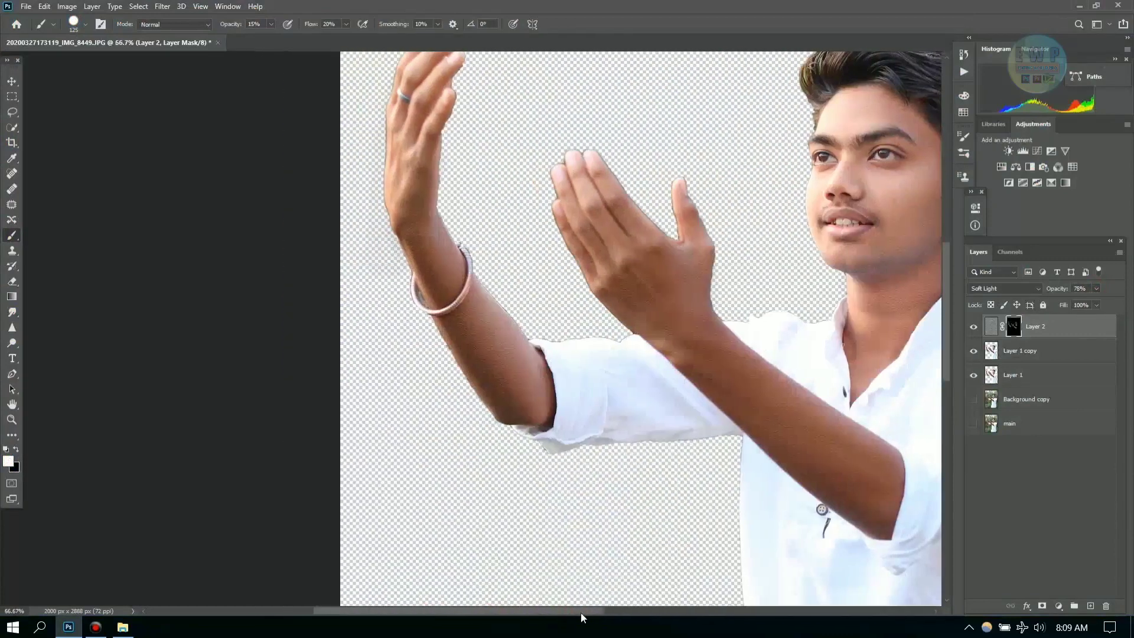
key(ctrl+minus)
key(ctrl+minus)
key(ctrl+minus)
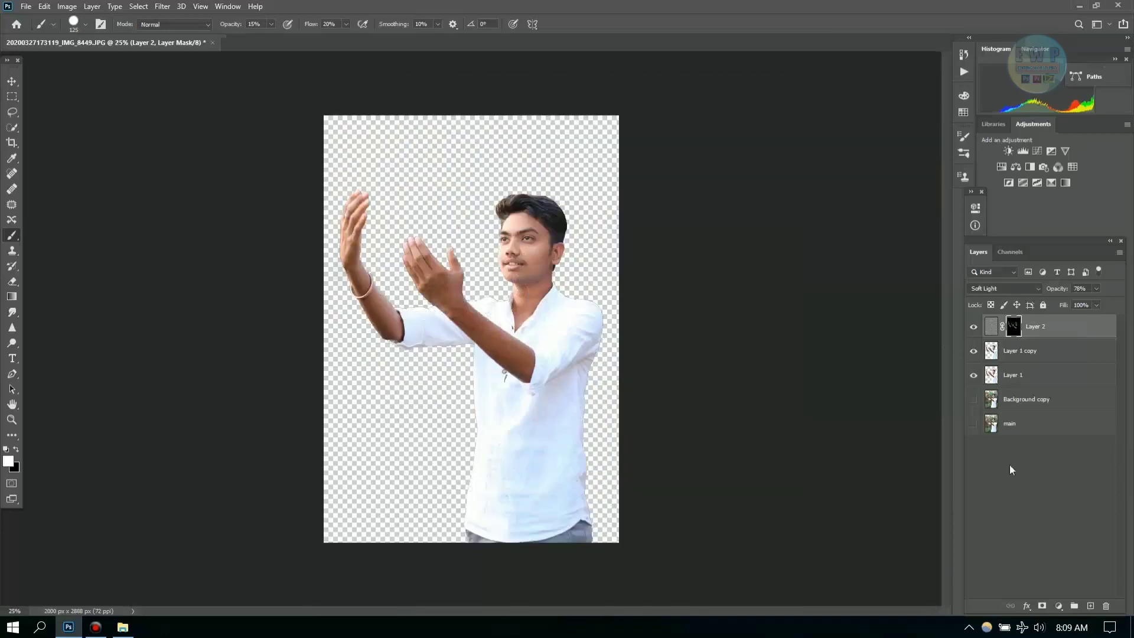
click(1090, 606)
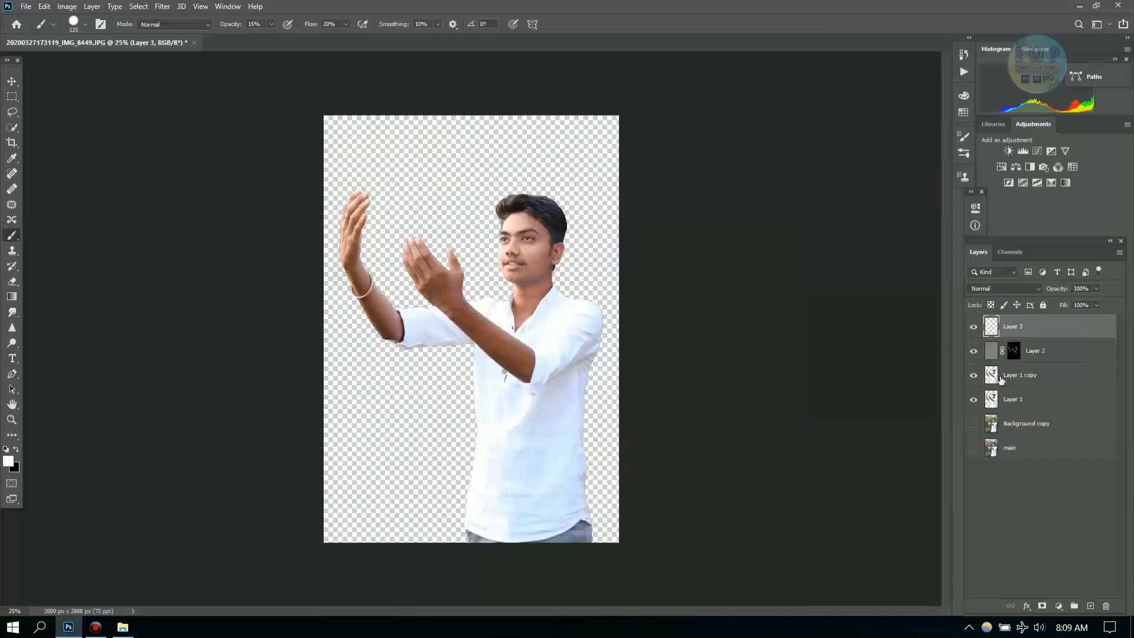
click(1001, 380)
Flip the whole canvas horizontally.
click(66, 7)
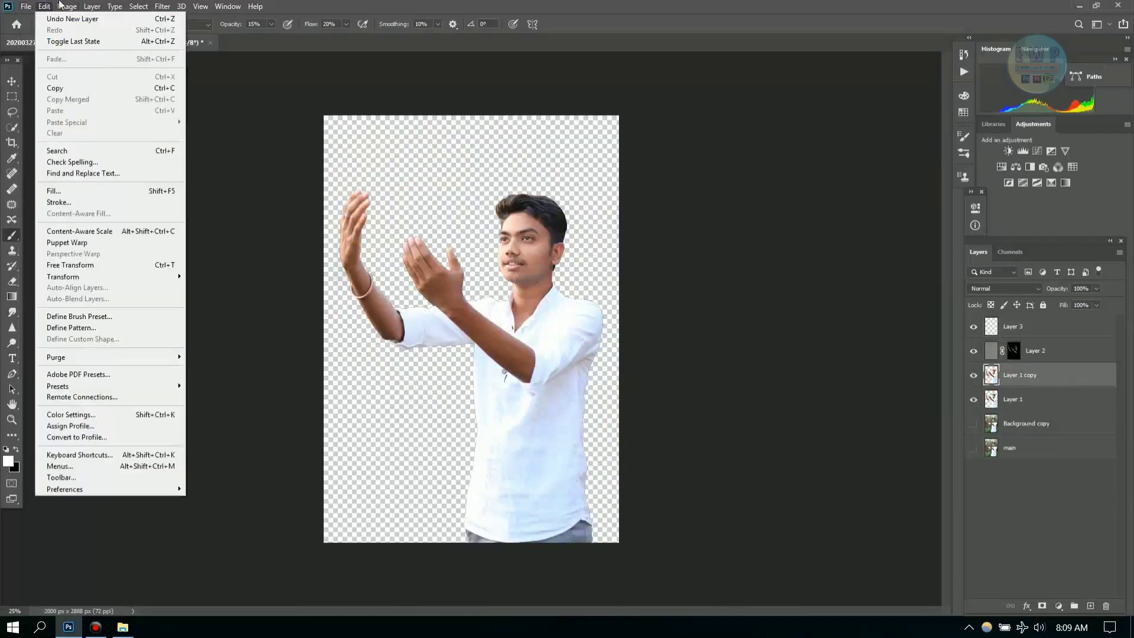
click(42, 7)
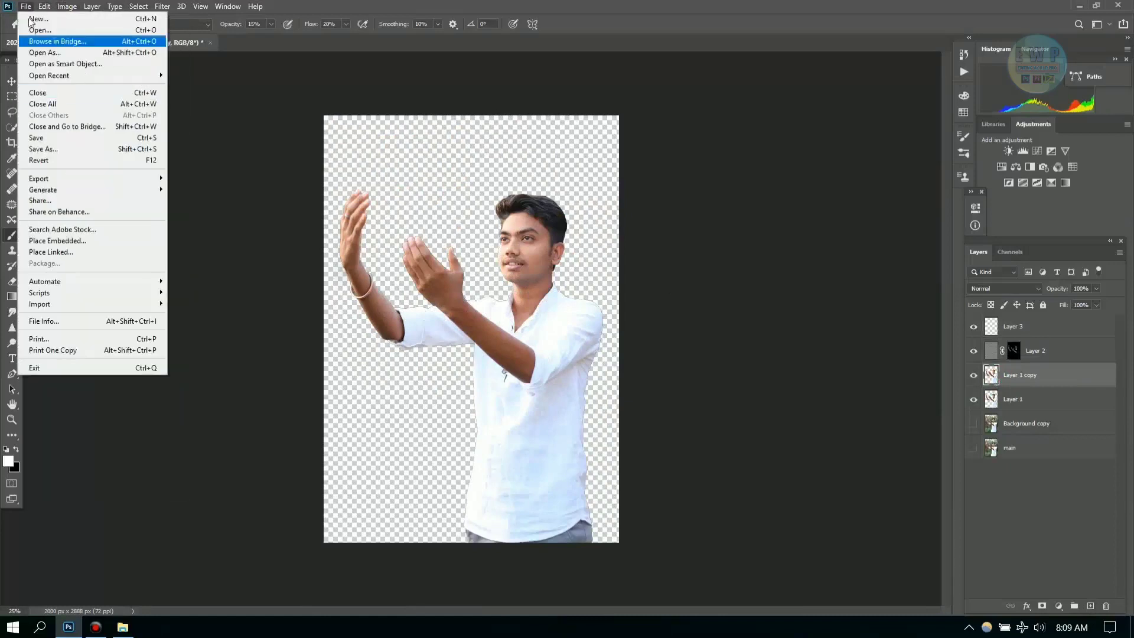
mouse_move(66, 6)
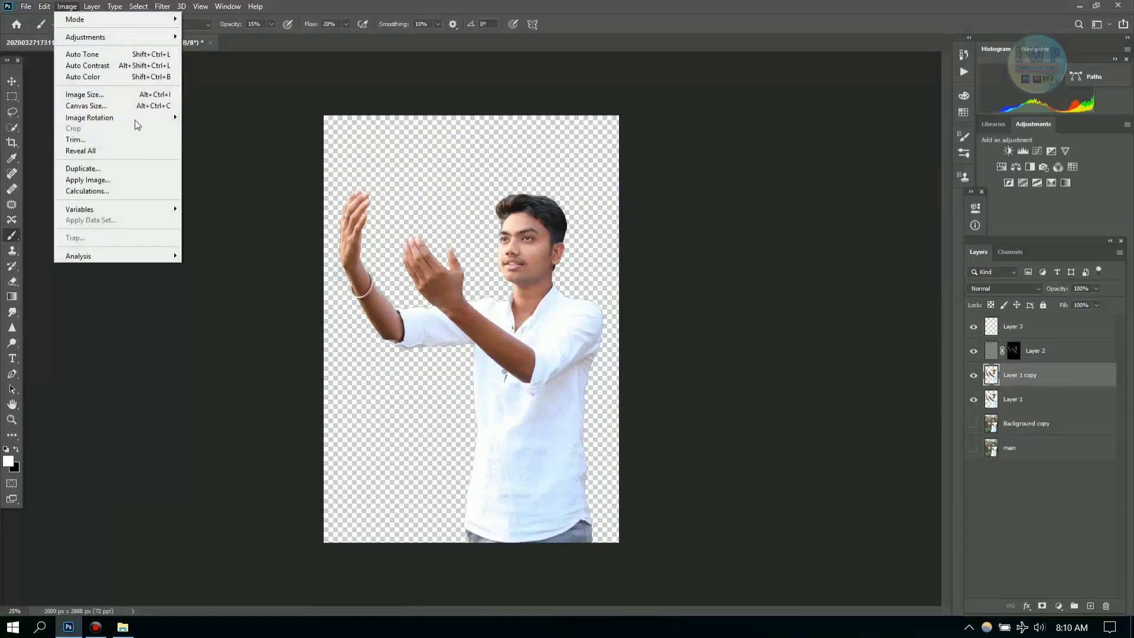
click(240, 169)
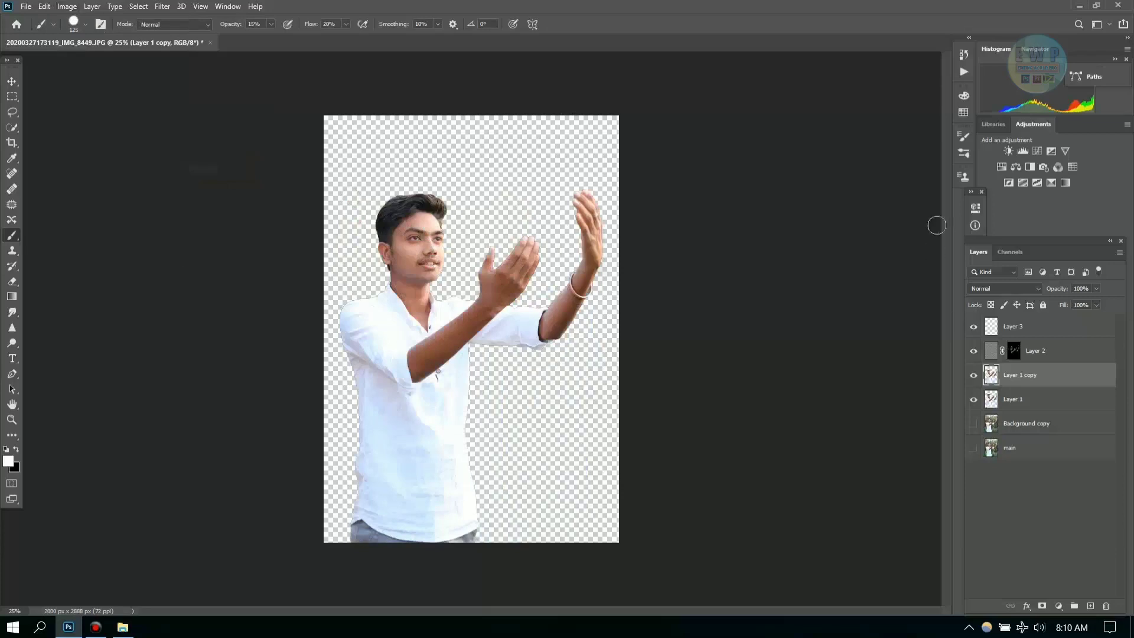
Place the meadow landscape photo into the document below the person layers.
click(123, 627)
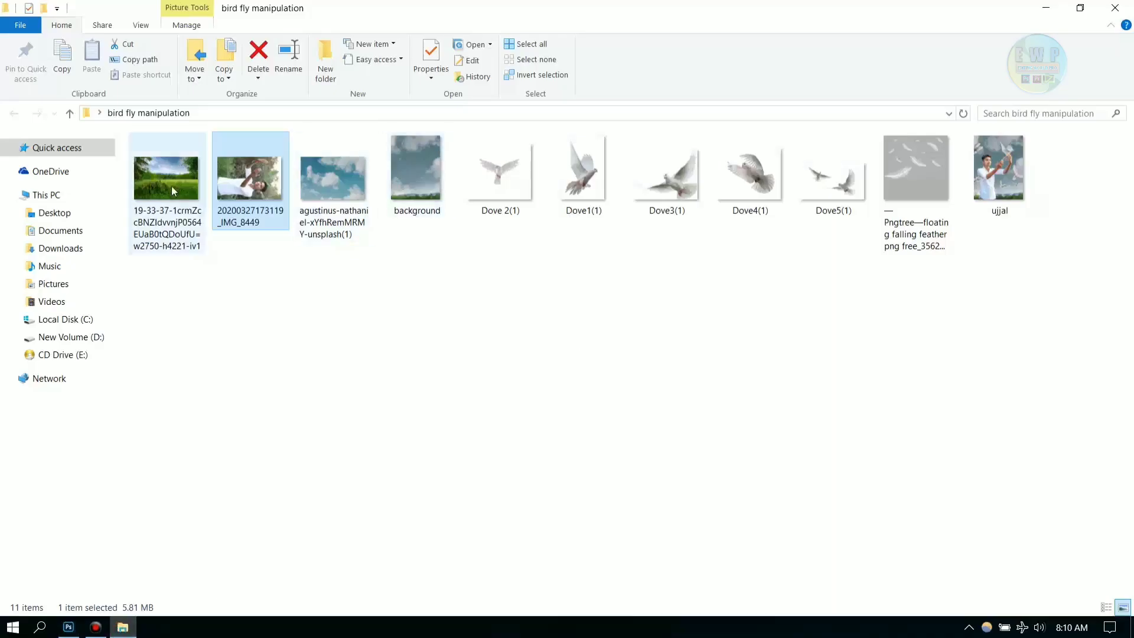
drag(171, 186, 71, 633)
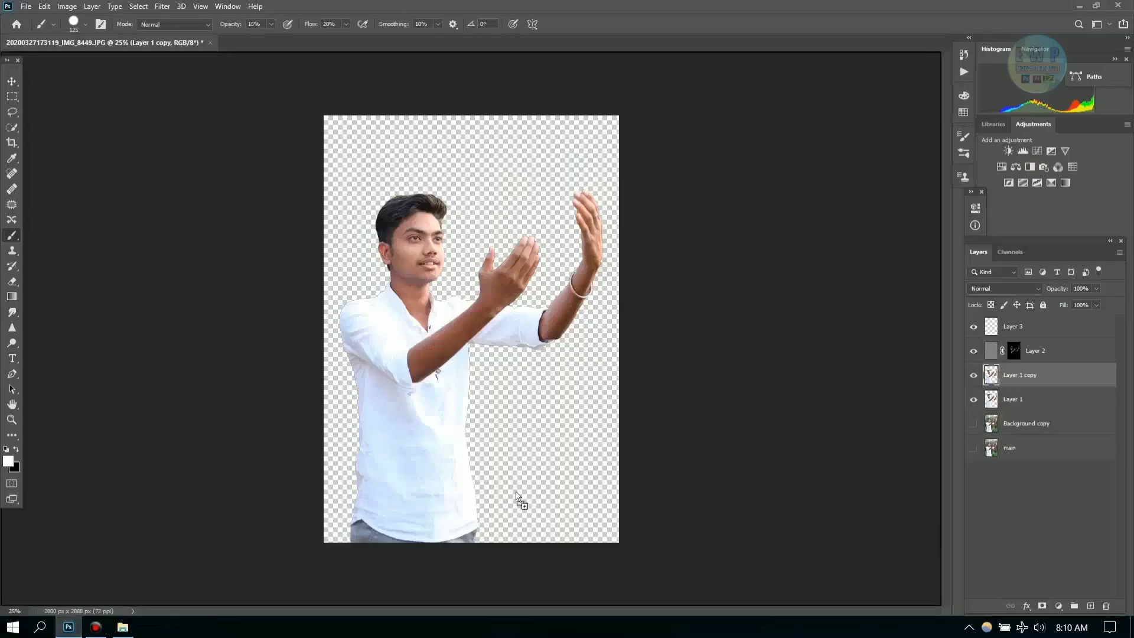
drag(71, 633, 522, 496)
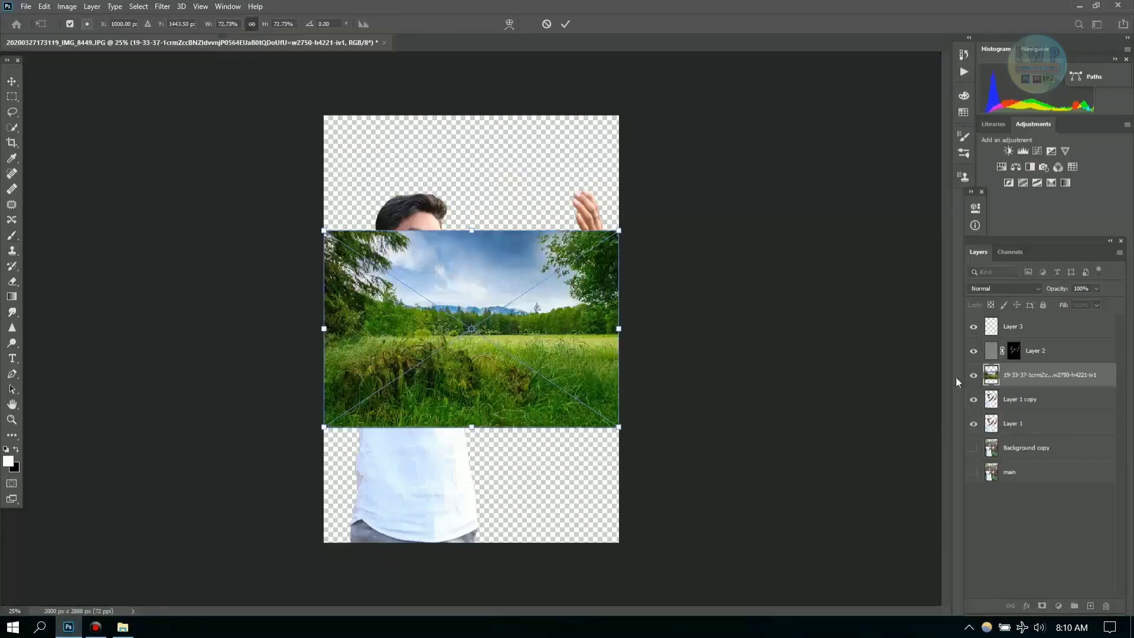
drag(1028, 385, 1018, 418)
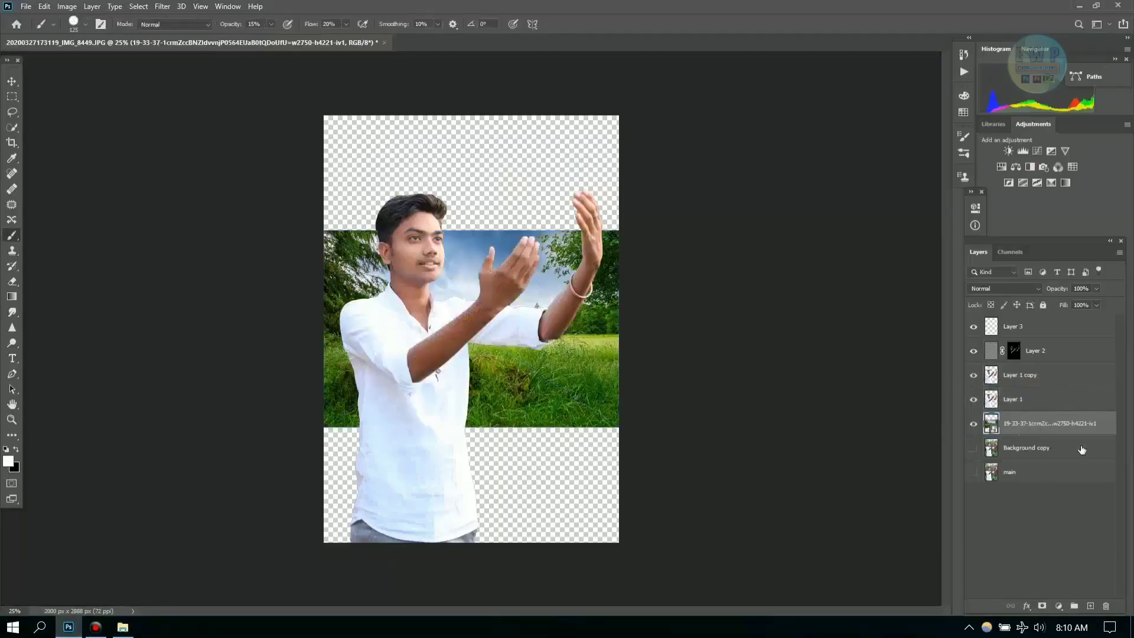
Merge Layer 1 and Layer 1 copy into one layer.
click(1035, 404)
click(1025, 374)
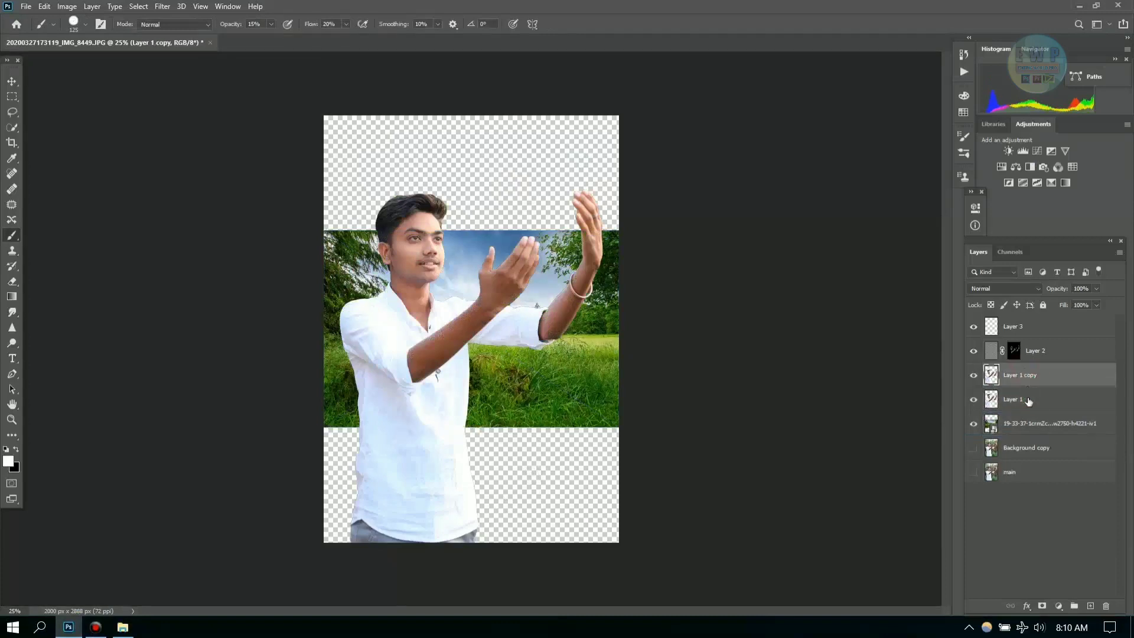
click(1027, 402)
shift+click(1041, 375)
right_click(1041, 376)
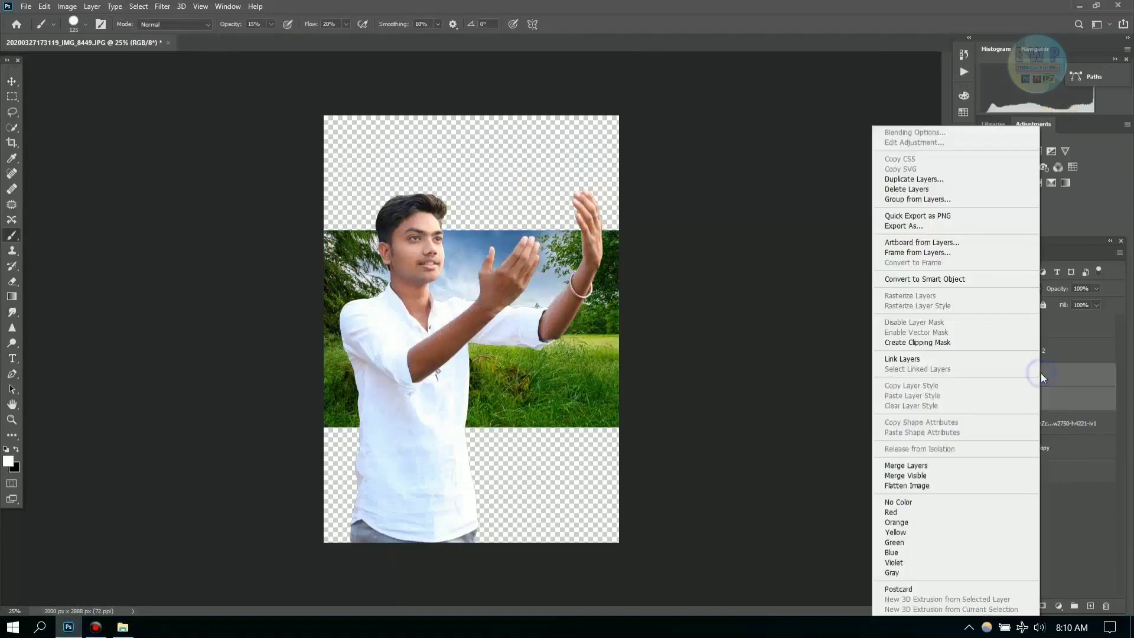
click(921, 464)
Merge the Layer 1 copy with Layer 2 into a single Layer 2.
click(1067, 399)
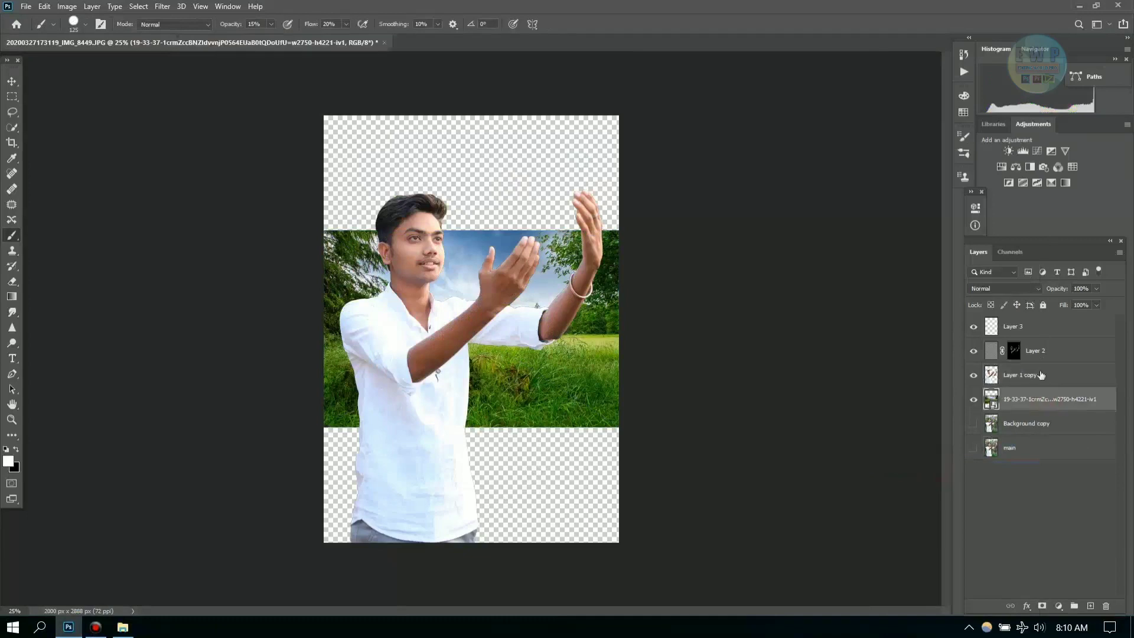
click(1043, 378)
shift+click(1058, 353)
right_click(1058, 353)
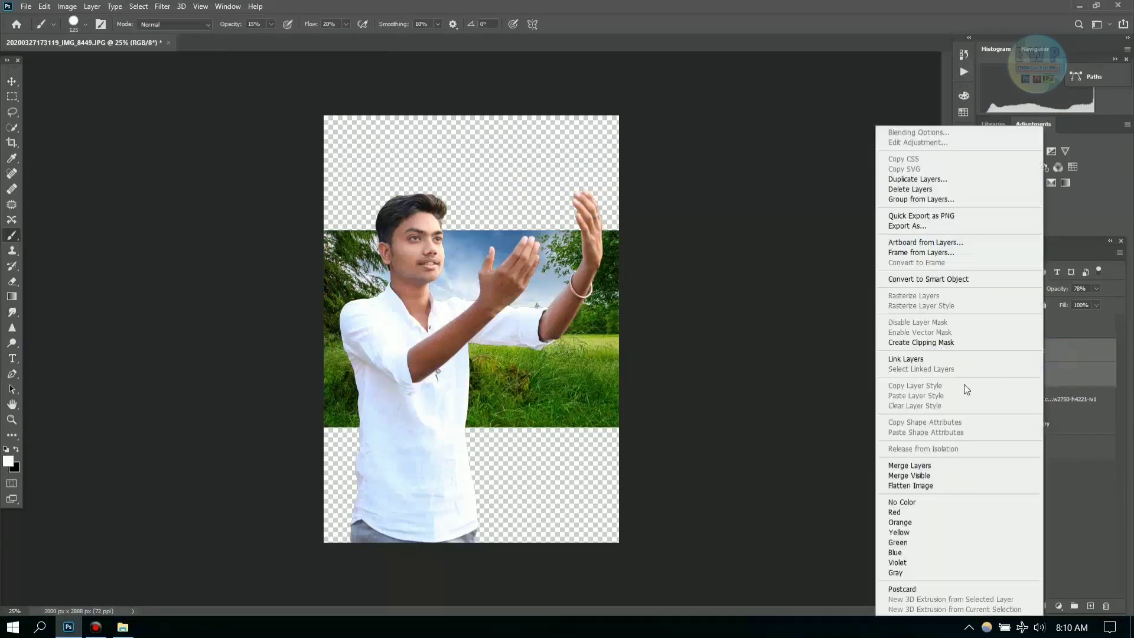
click(921, 463)
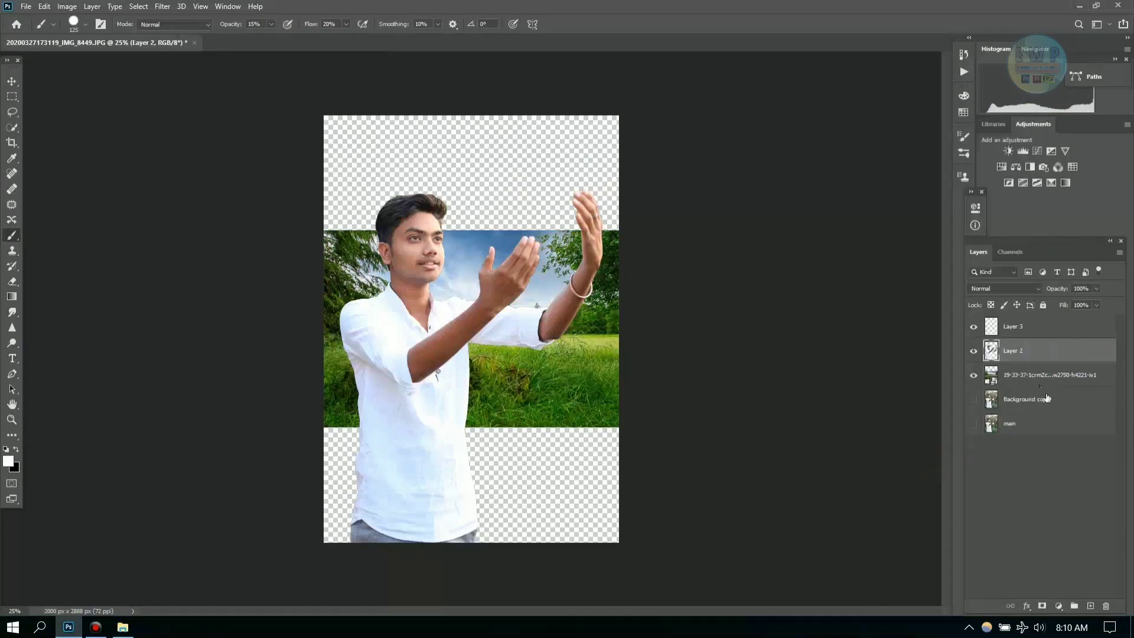
Resize the landscape layer to about 84% with Free Transform.
click(1037, 376)
key(ctrl+t)
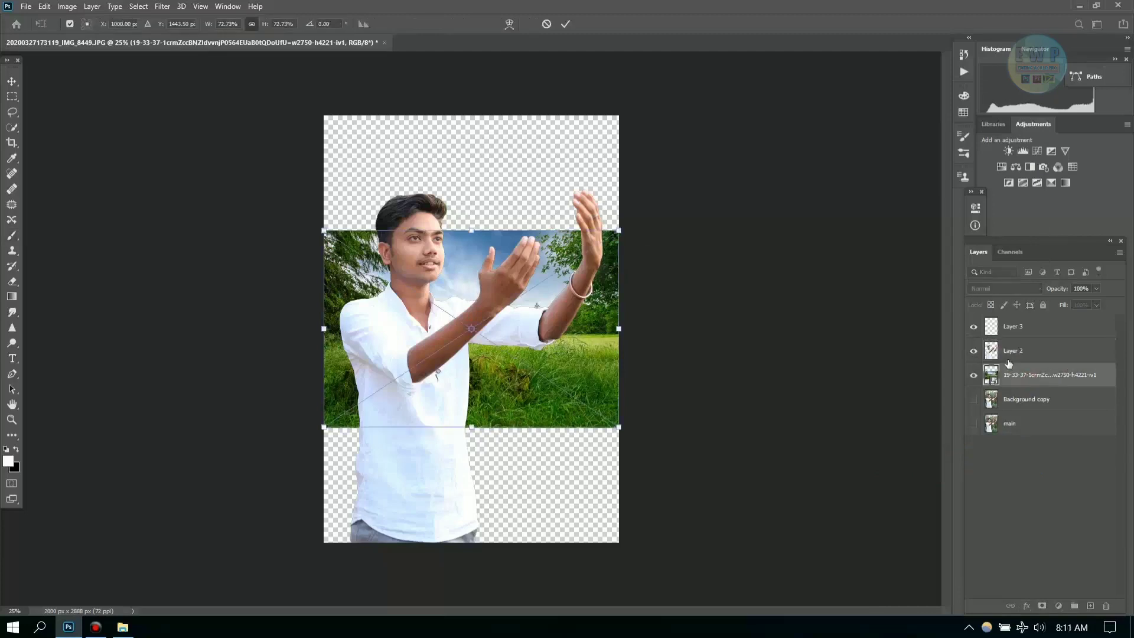
drag(619, 432, 846, 579)
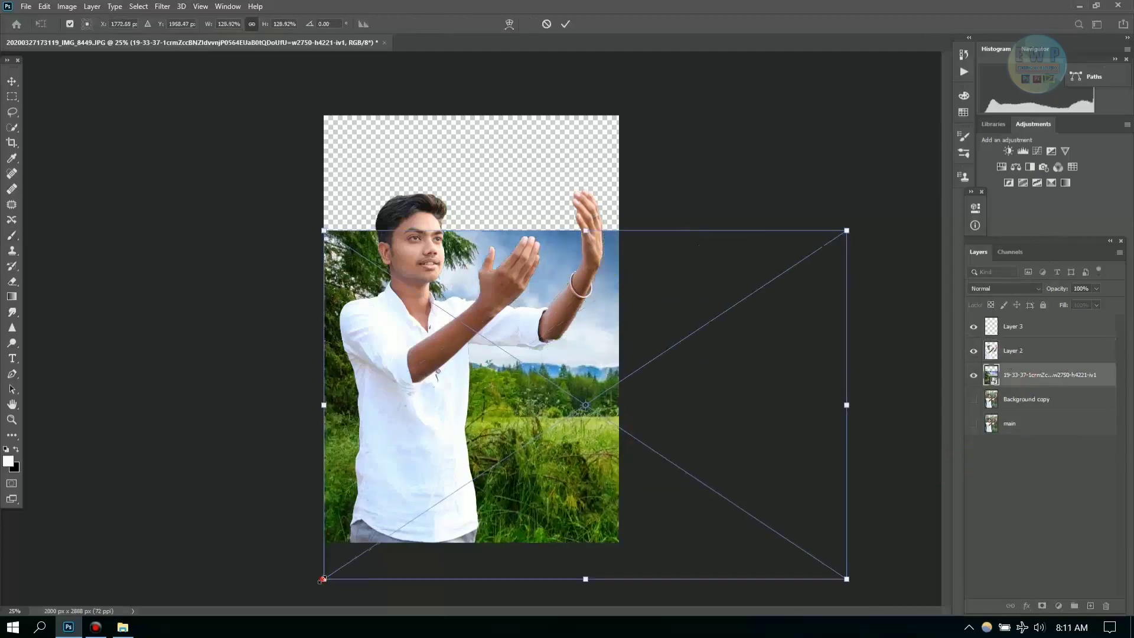
drag(323, 579, 356, 556)
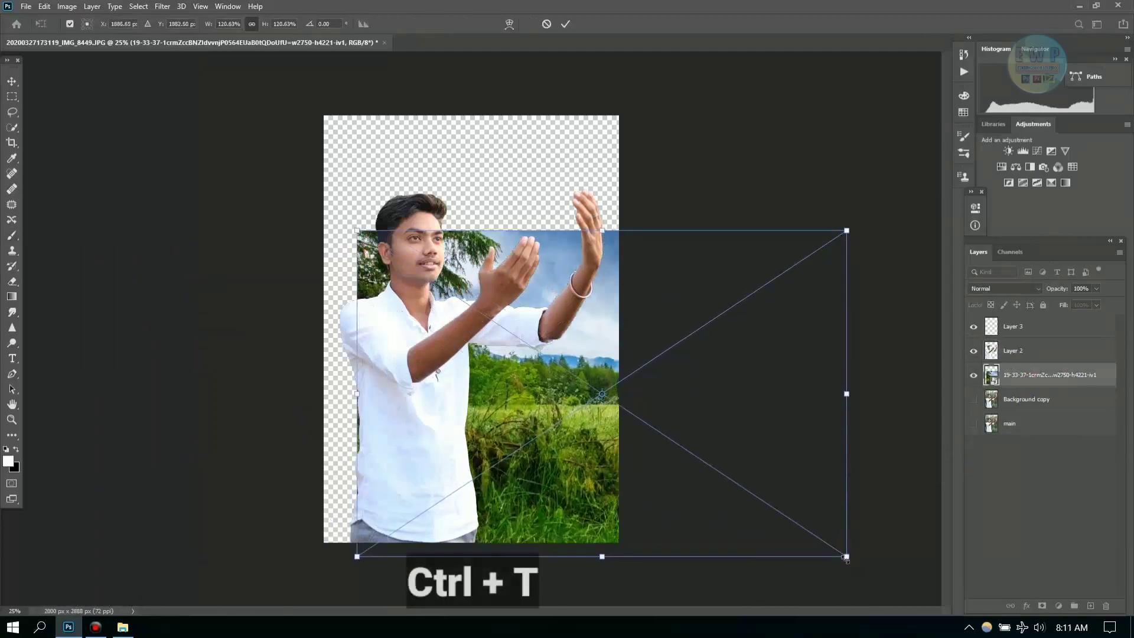
mouse_move(846, 556)
mouse_down()
mouse_move(653, 506)
mouse_move(699, 457)
mouse_up()
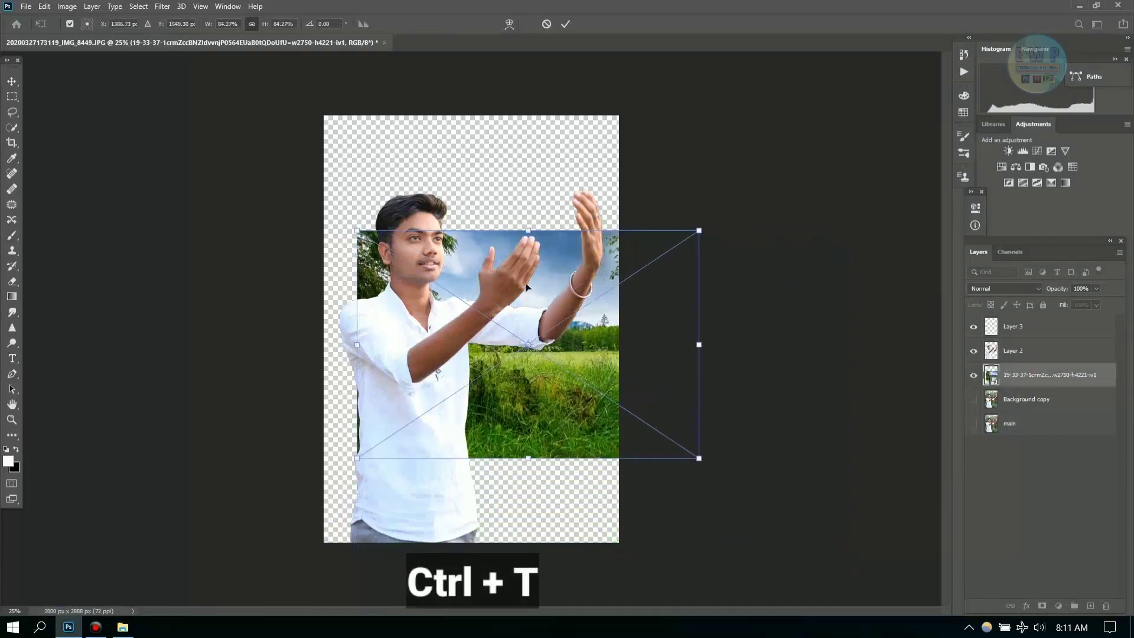
click(39, 7)
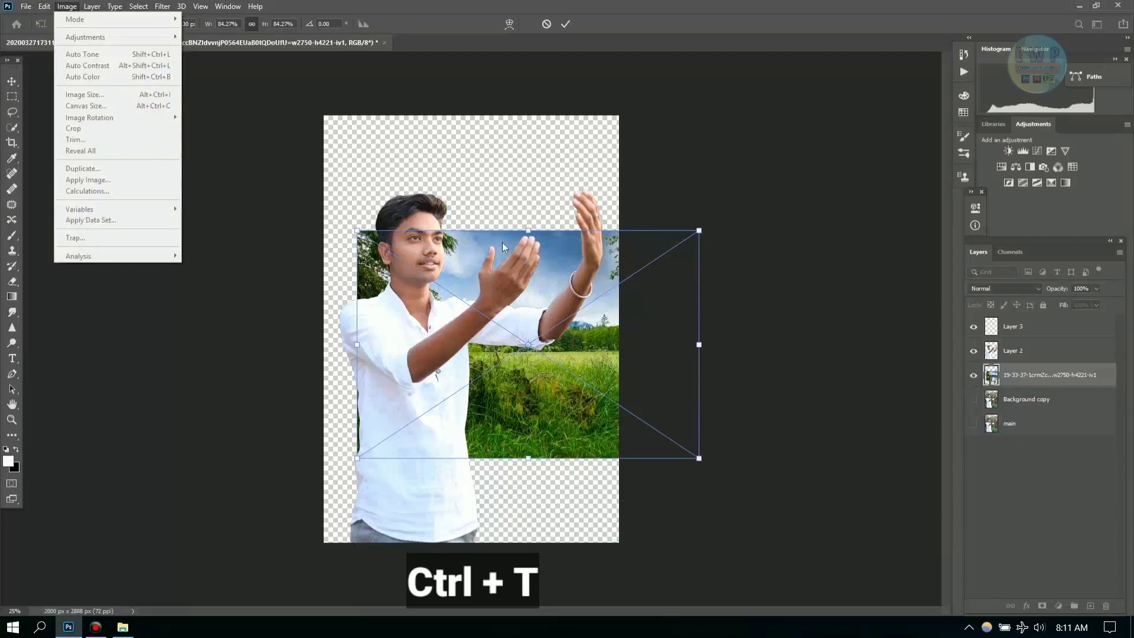
key(Escape)
key(Return)
Mirror the canvas so the person faces left, briefly hiding and reshowing the person layer.
click(67, 6)
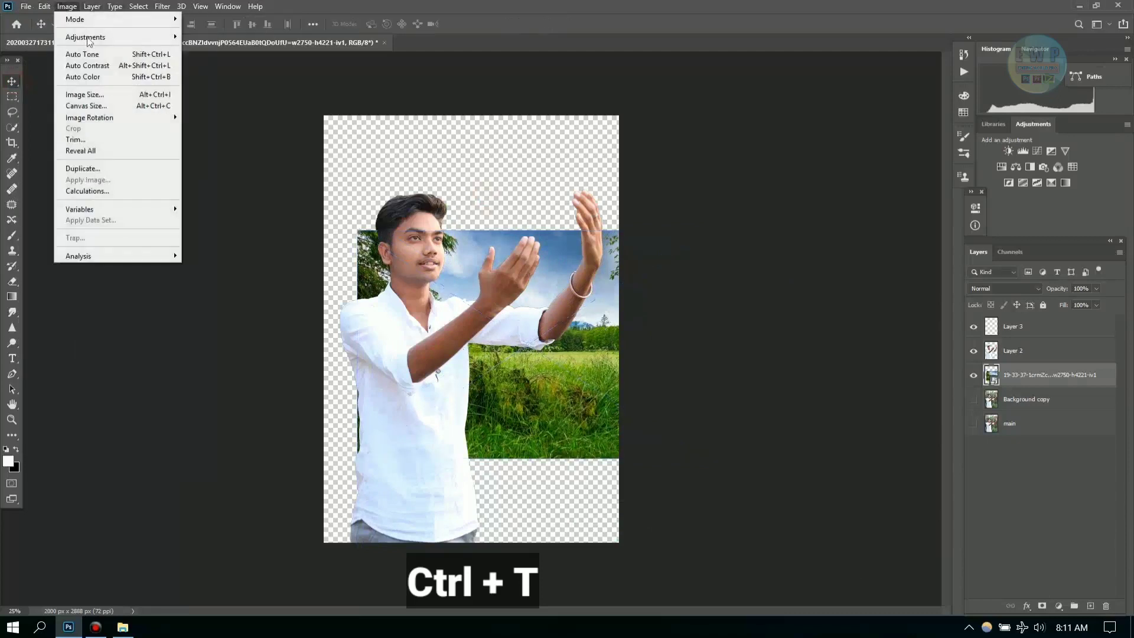
click(225, 165)
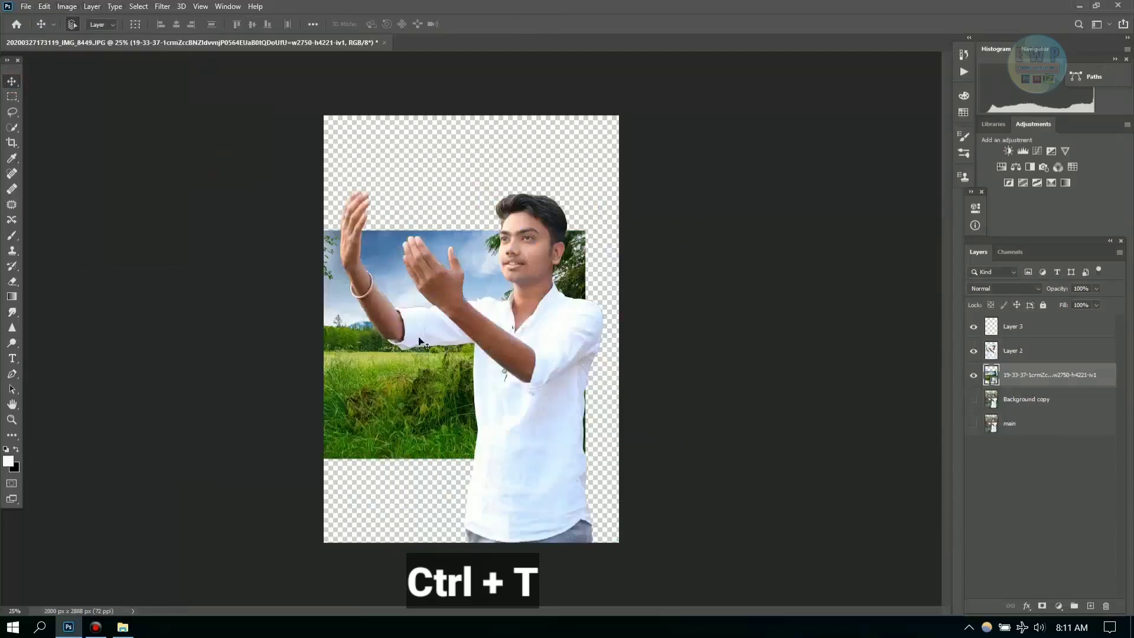
click(973, 351)
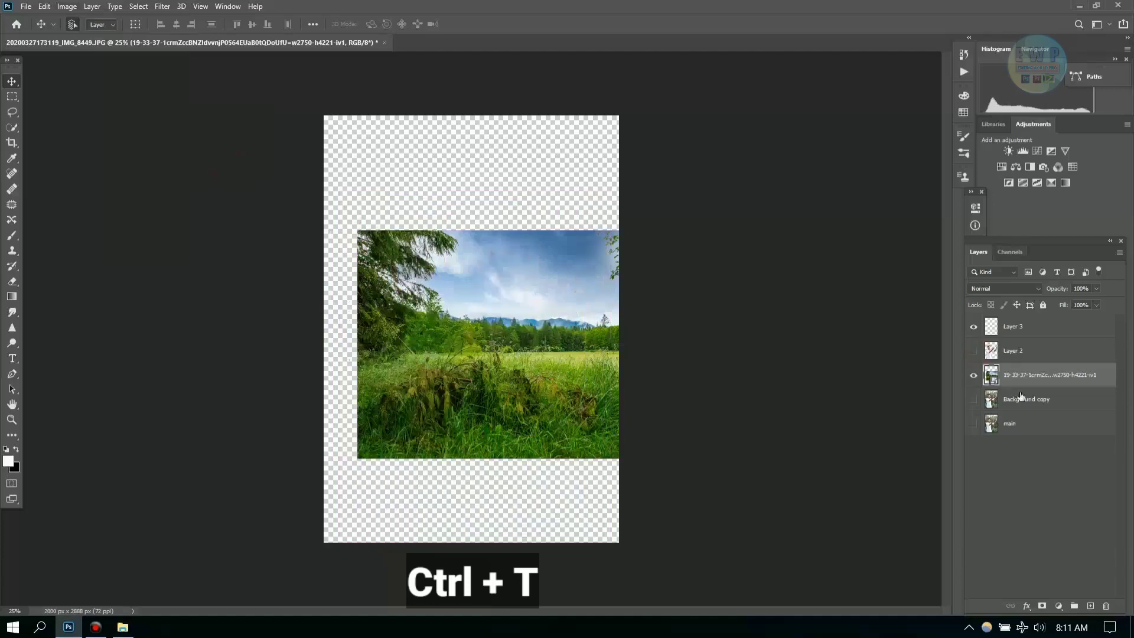
click(65, 8)
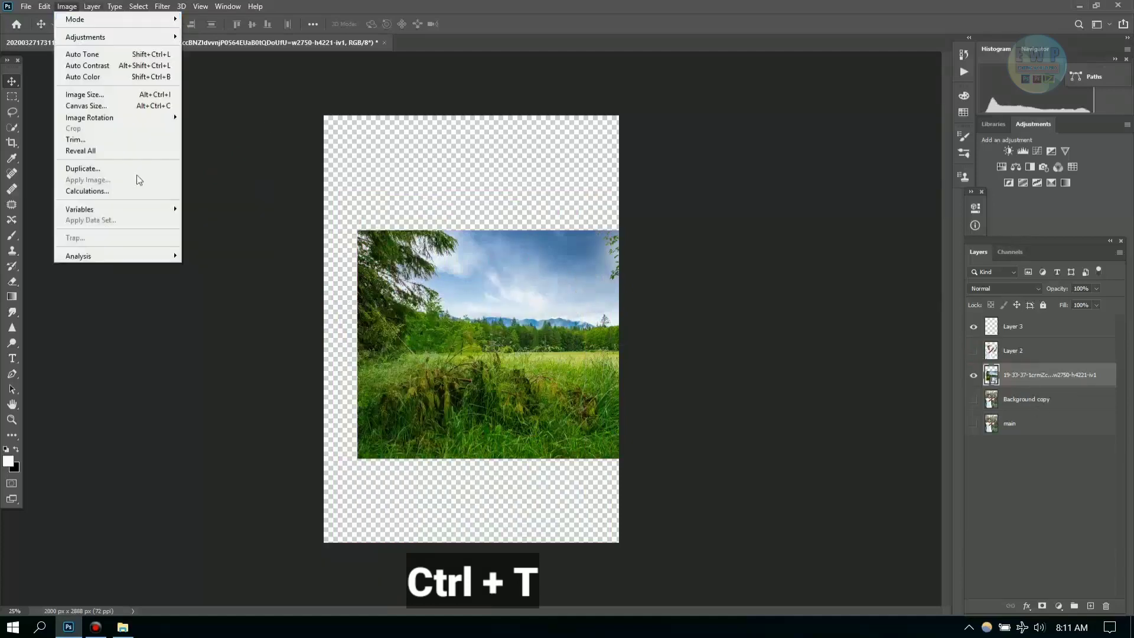
click(459, 231)
click(973, 351)
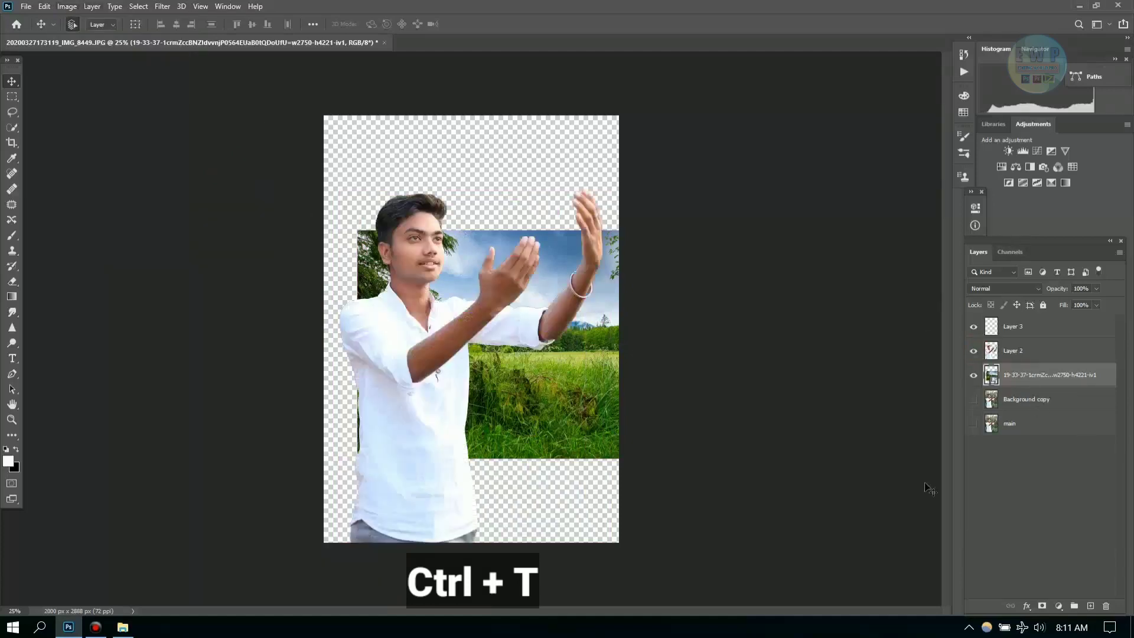
Enlarge the landscape, flip it horizontally, and move it lower on the canvas.
key(ctrl+t)
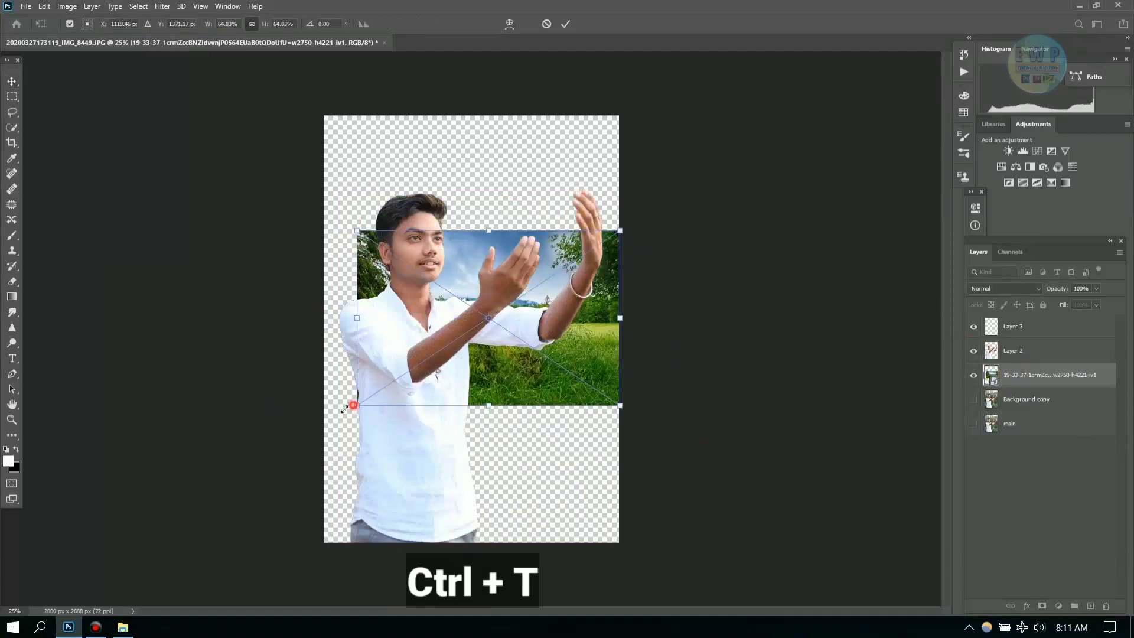
mouse_move(357, 458)
mouse_down()
mouse_move(237, 587)
mouse_move(366, 518)
mouse_up()
right_click(463, 441)
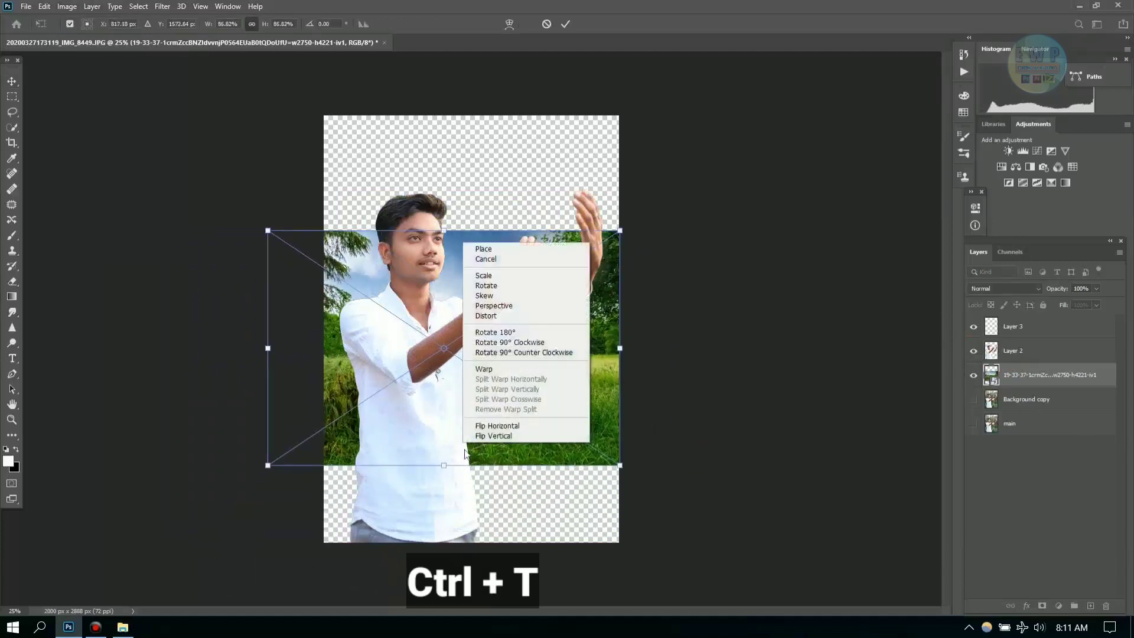
click(538, 430)
drag(620, 464, 688, 519)
key(Return)
mouse_move(544, 425)
mouse_down()
mouse_move(550, 515)
mouse_move(500, 526)
mouse_move(498, 424)
mouse_up()
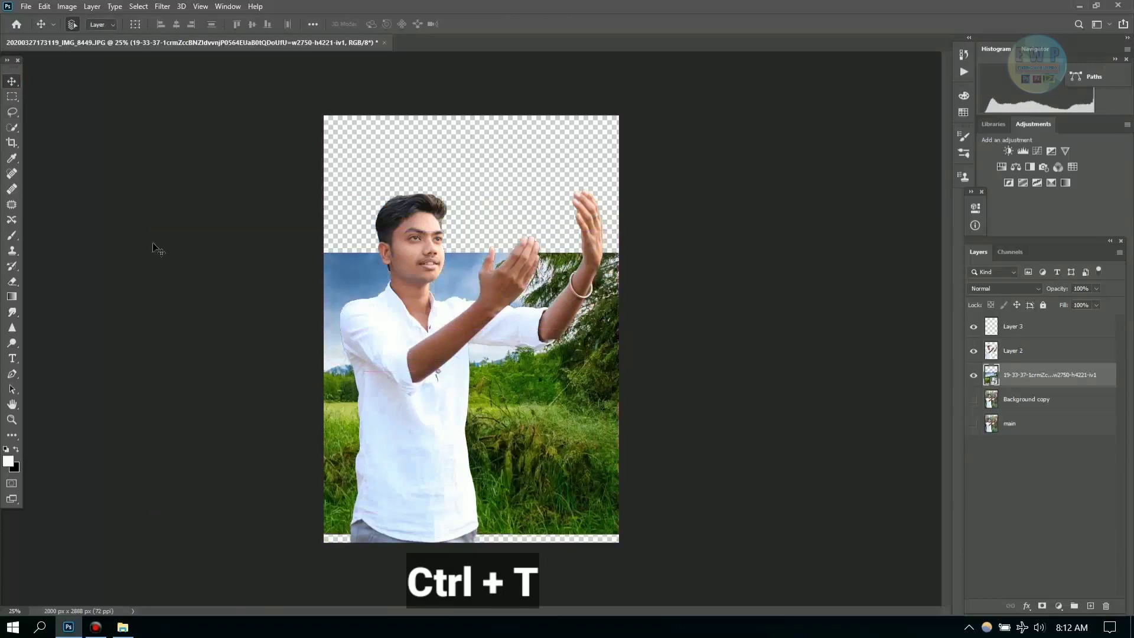
Scale the landscape to fill the lower photo and shift it further down.
key(ctrl+t)
drag(615, 533, 942, 635)
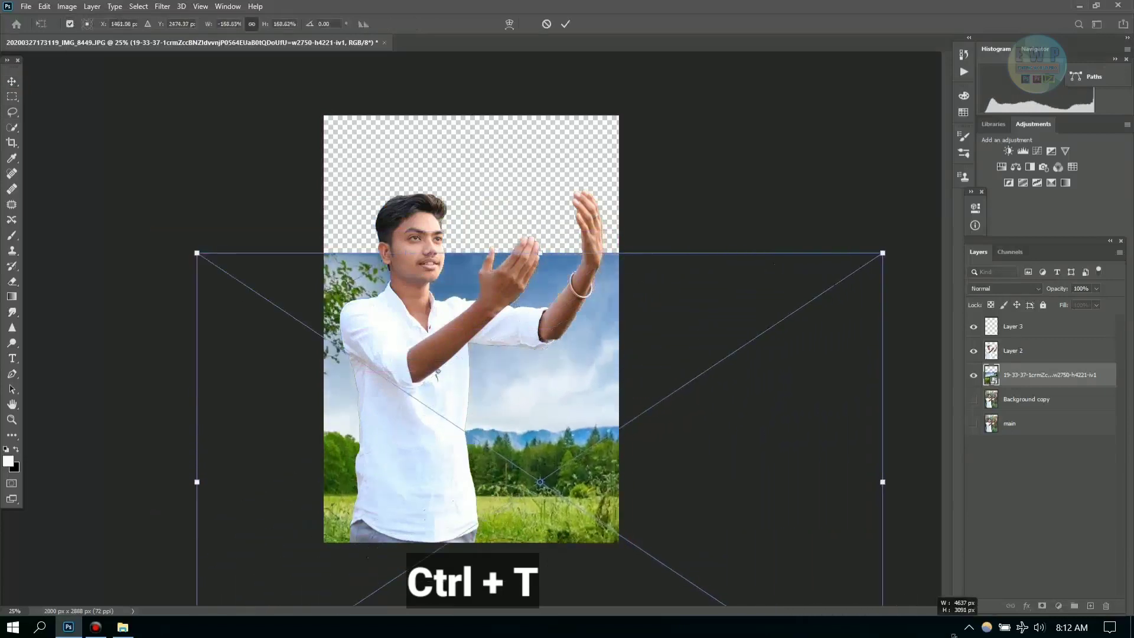
key(Return)
drag(561, 387, 467, 411)
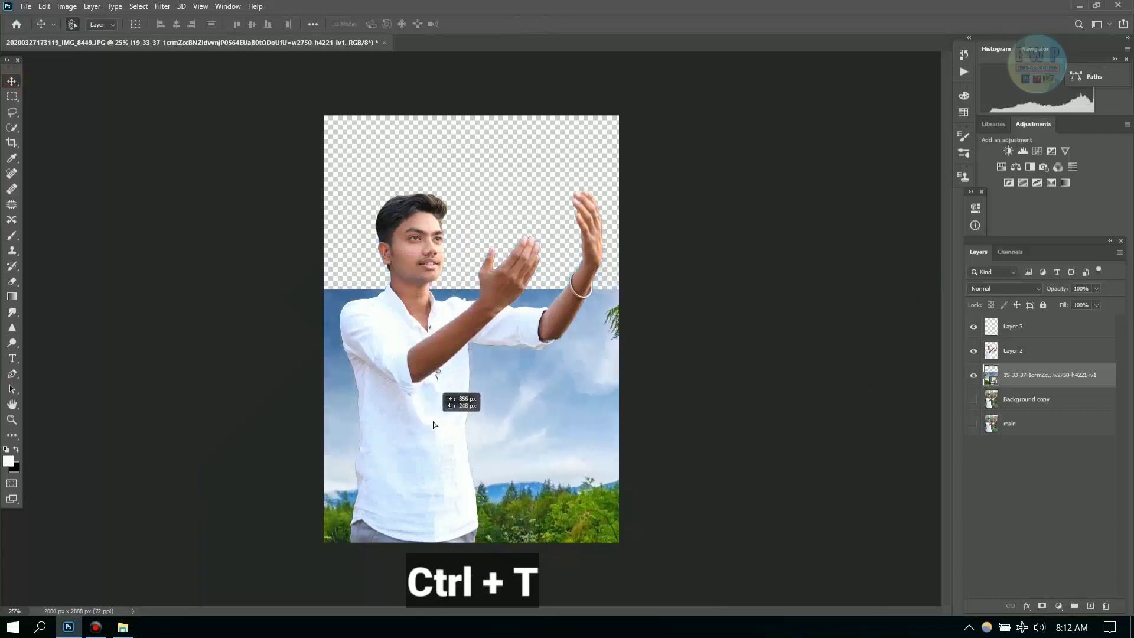
drag(466, 410, 492, 437)
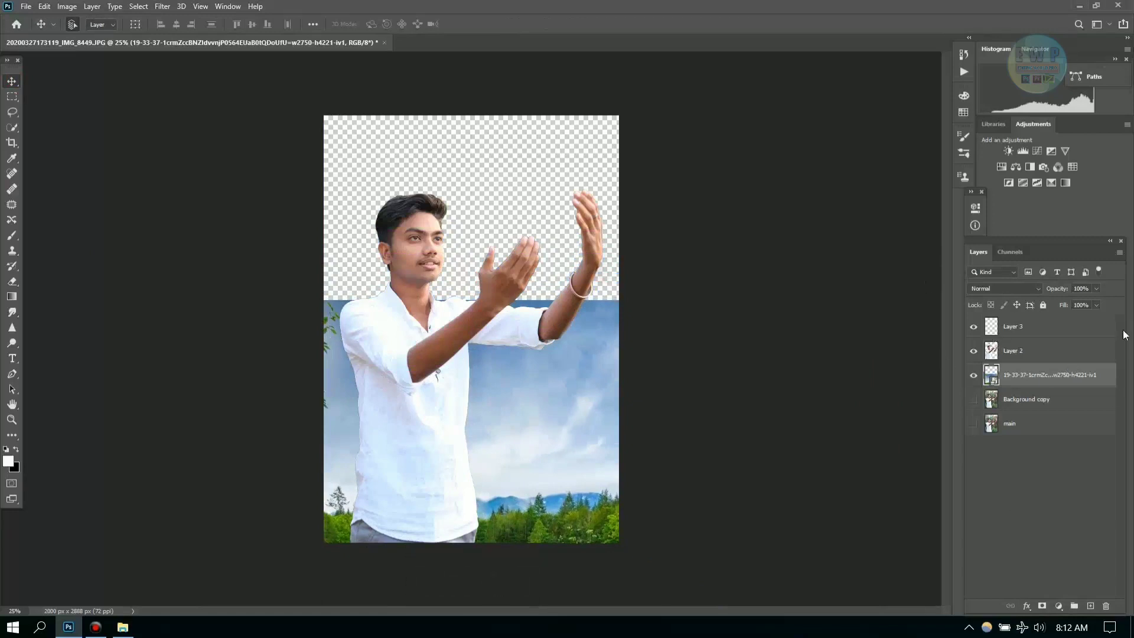
Place the cloudy sky image into the document.
click(122, 626)
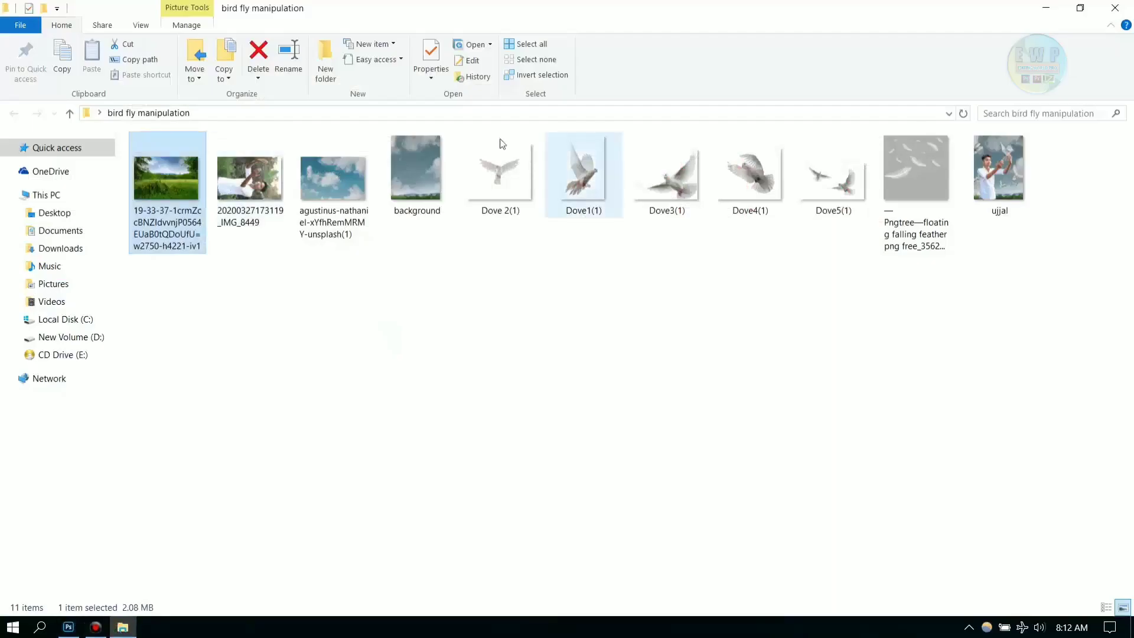
click(339, 199)
mouse_move(339, 199)
mouse_down()
mouse_move(519, 375)
mouse_move(512, 362)
mouse_up()
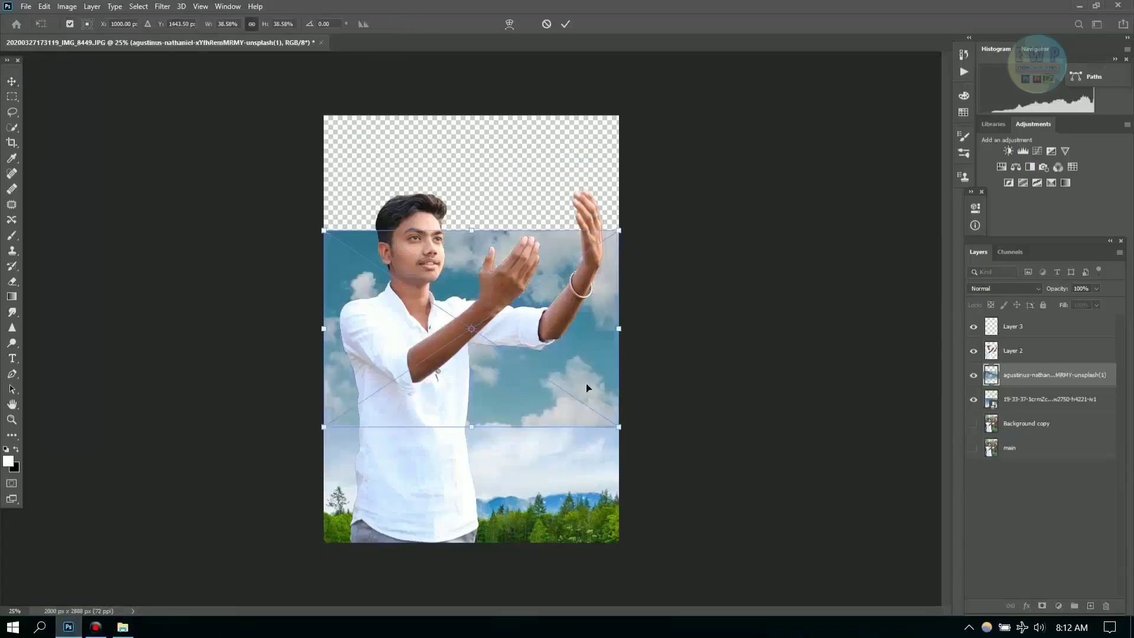
Scale the sky image to cover the whole canvas, undoing a trial horizontal flip.
drag(620, 229, 656, 220)
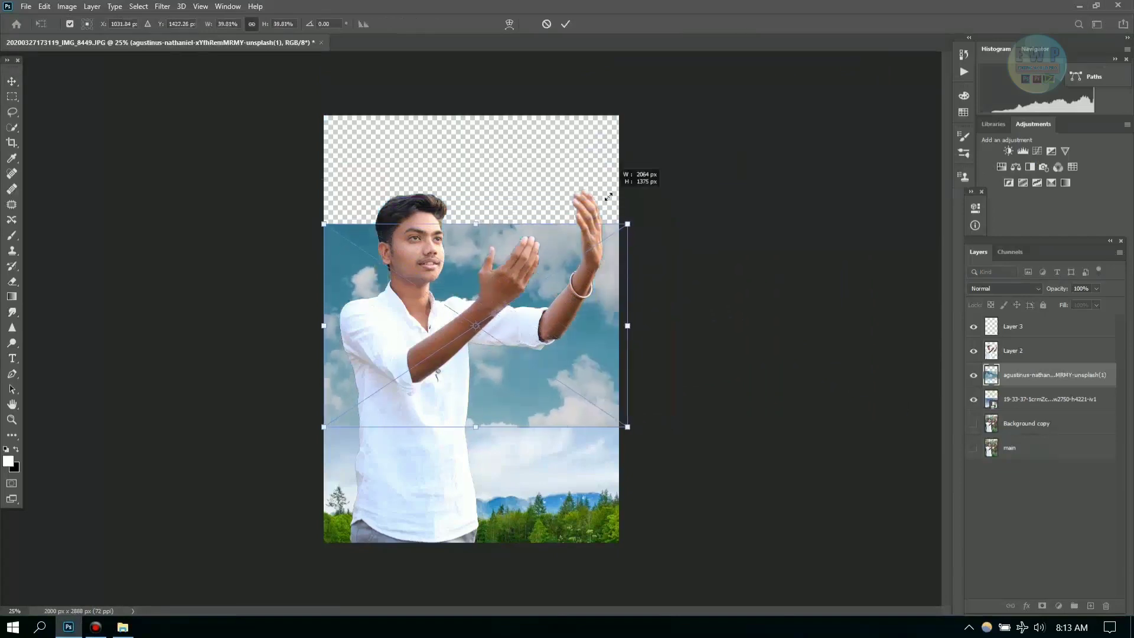
drag(656, 220, 629, 222)
drag(324, 223, 76, 58)
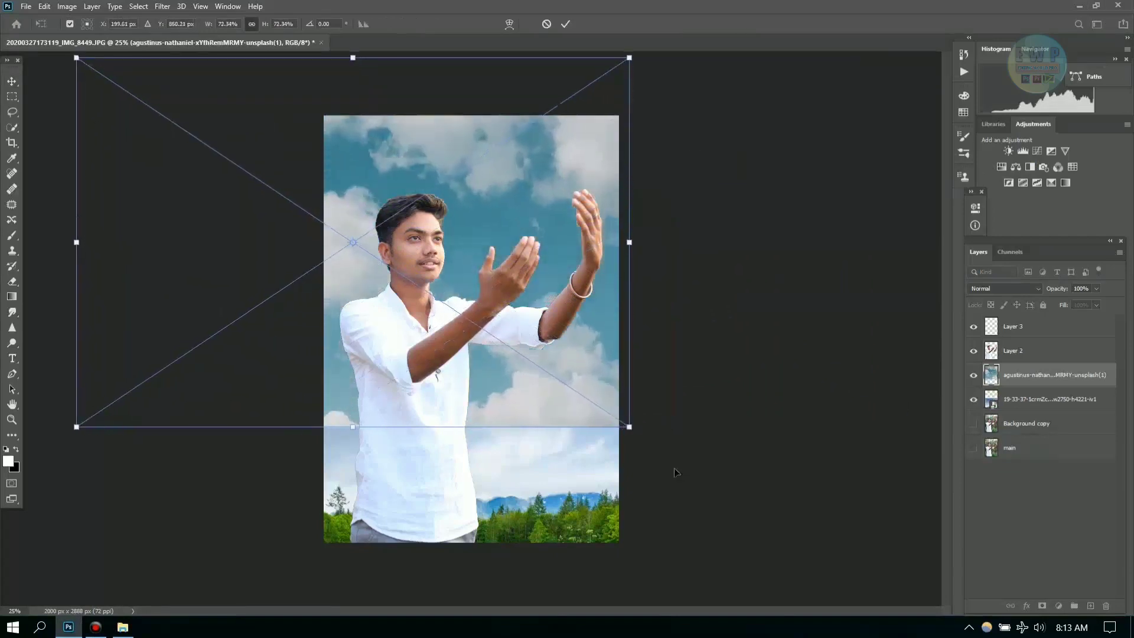
drag(628, 425, 750, 508)
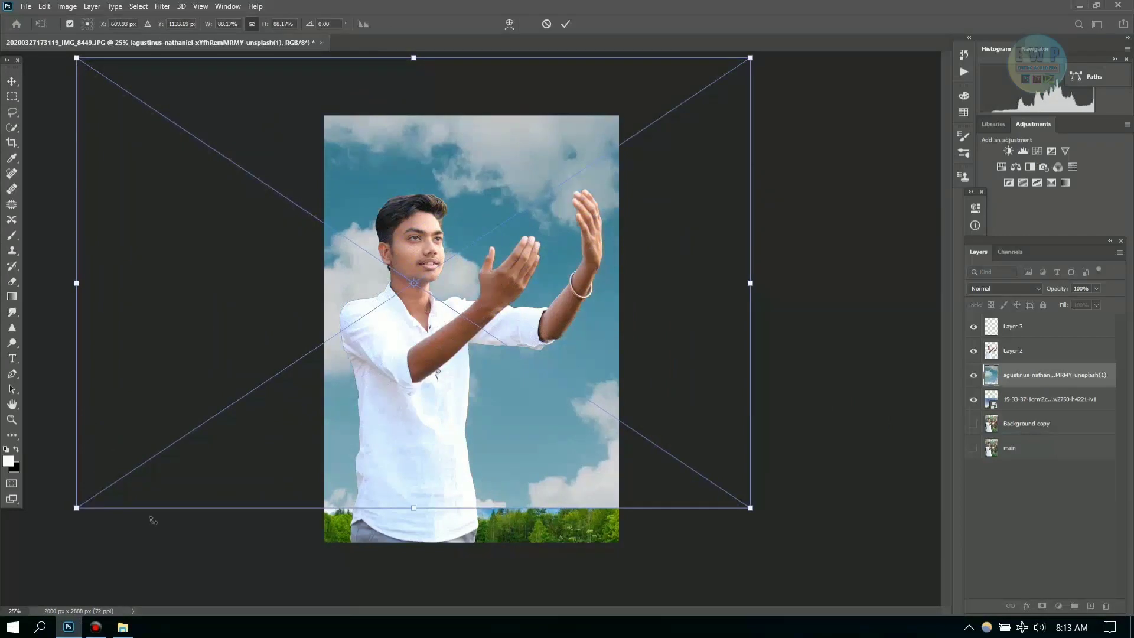
right_click(485, 442)
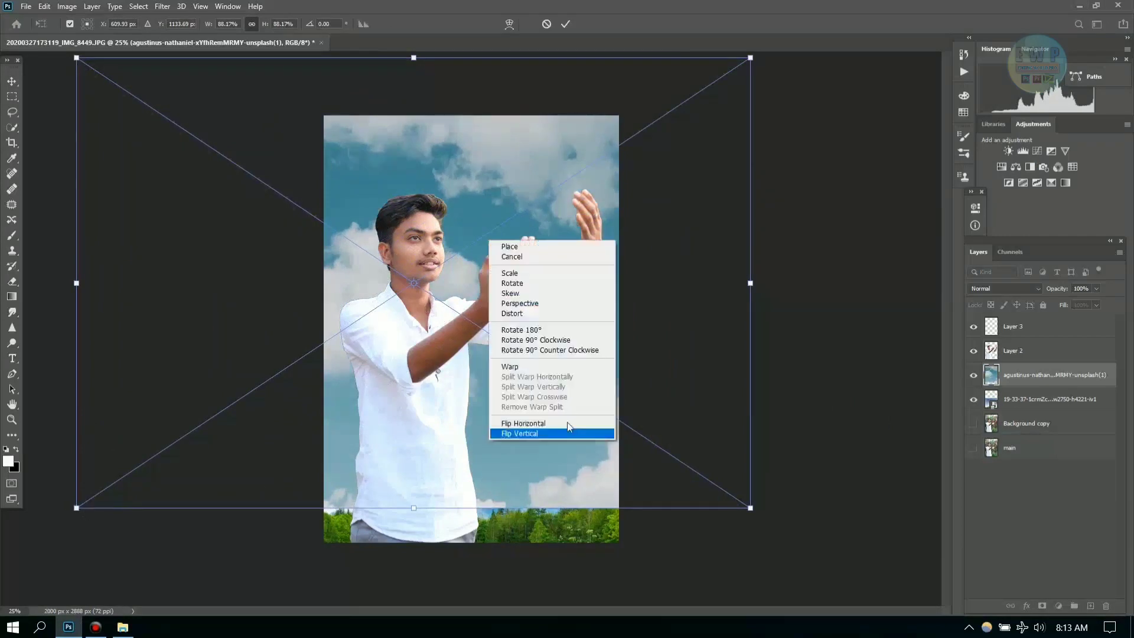
click(531, 431)
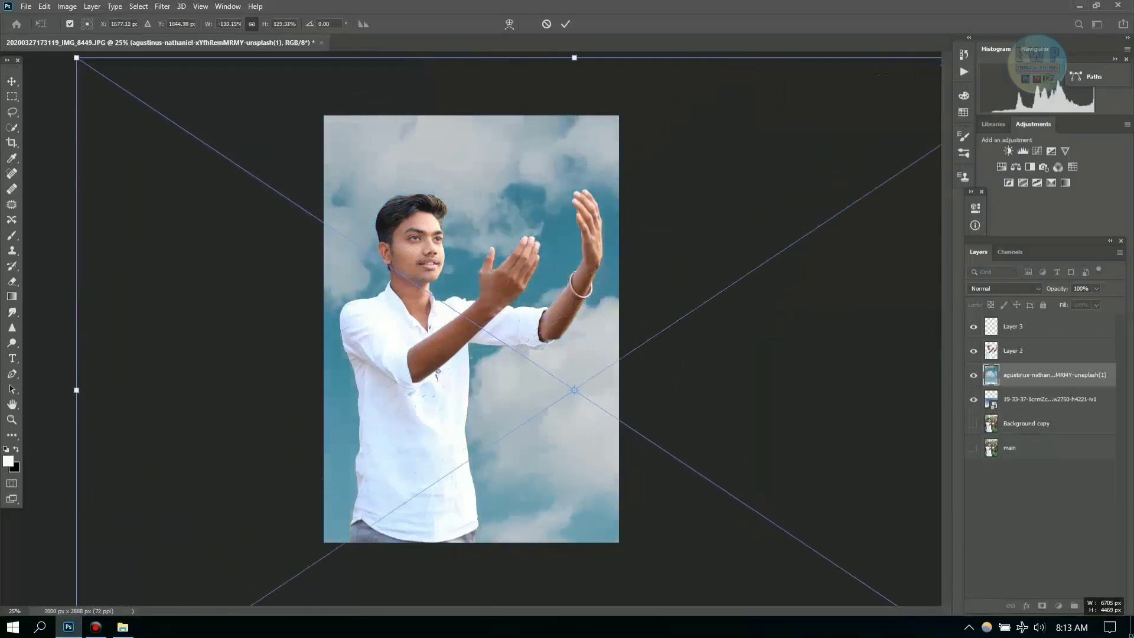
right_click(671, 440)
mouse_move(754, 511)
mouse_down()
mouse_move(671, 455)
mouse_move(806, 544)
mouse_up()
click(583, 567)
drag(74, 548, 6, 593)
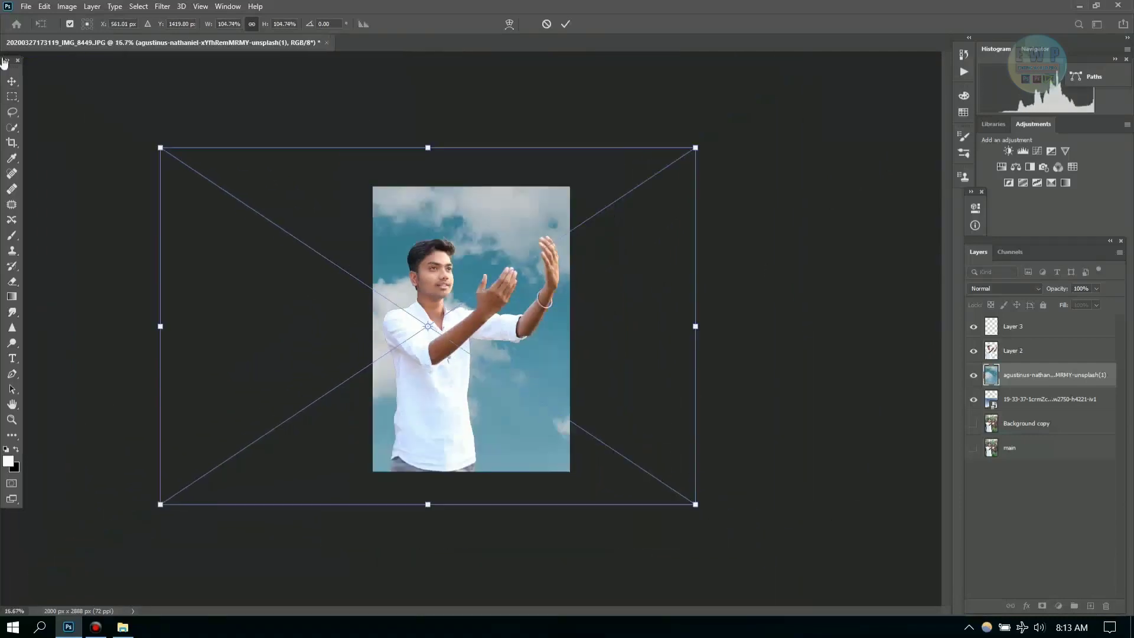
key(Return)
Shift the sky up and left and scale it up slightly more.
key(ctrl+minus)
drag(520, 353, 495, 334)
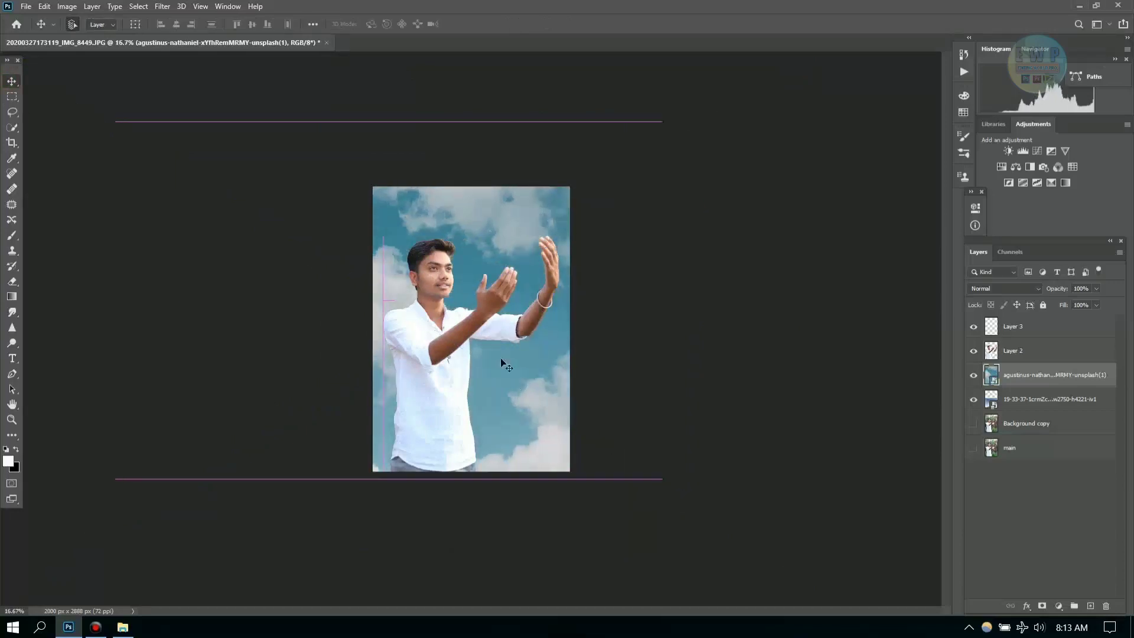
drag(518, 363, 429, 329)
key(ctrl+t)
drag(651, 477, 659, 490)
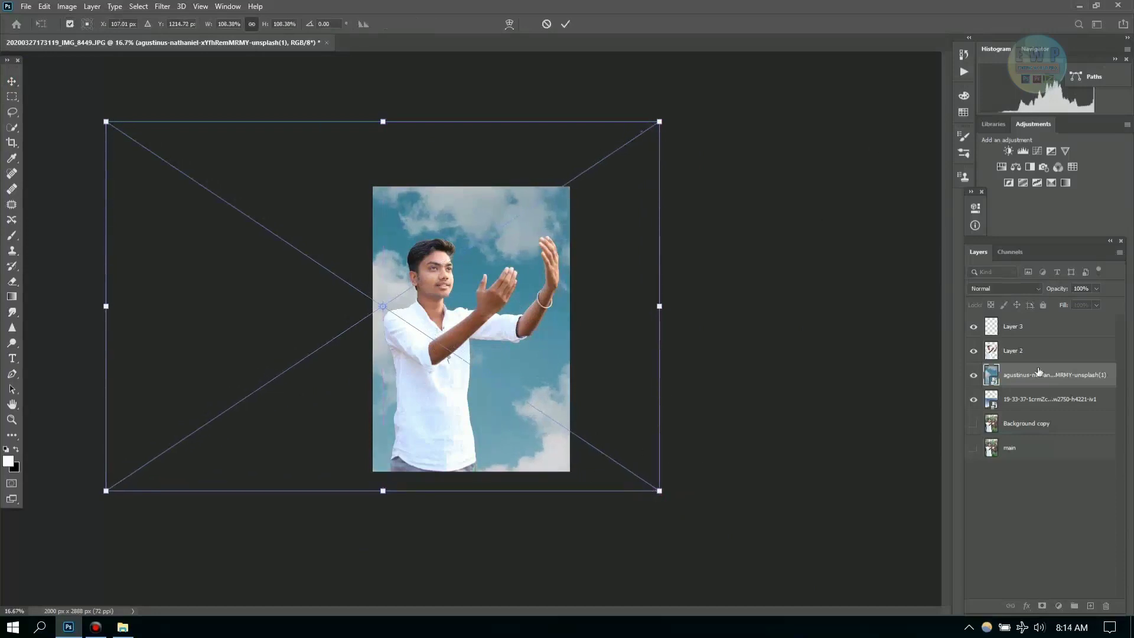
drag(663, 492, 673, 499)
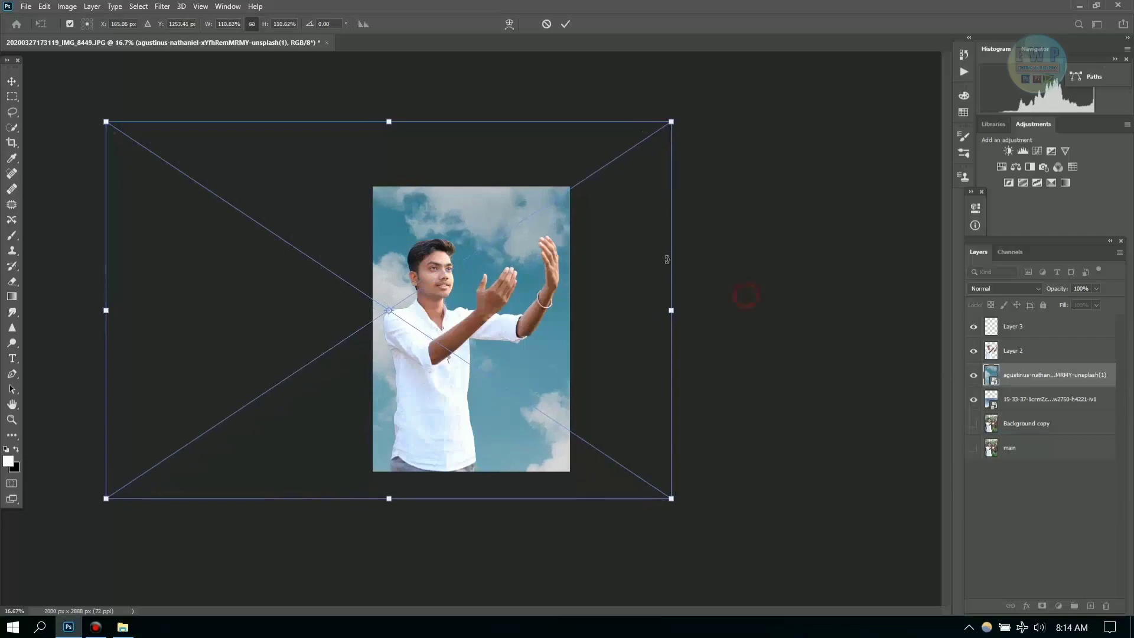
key(Return)
key(ctrl+plus)
key(ctrl+plus)
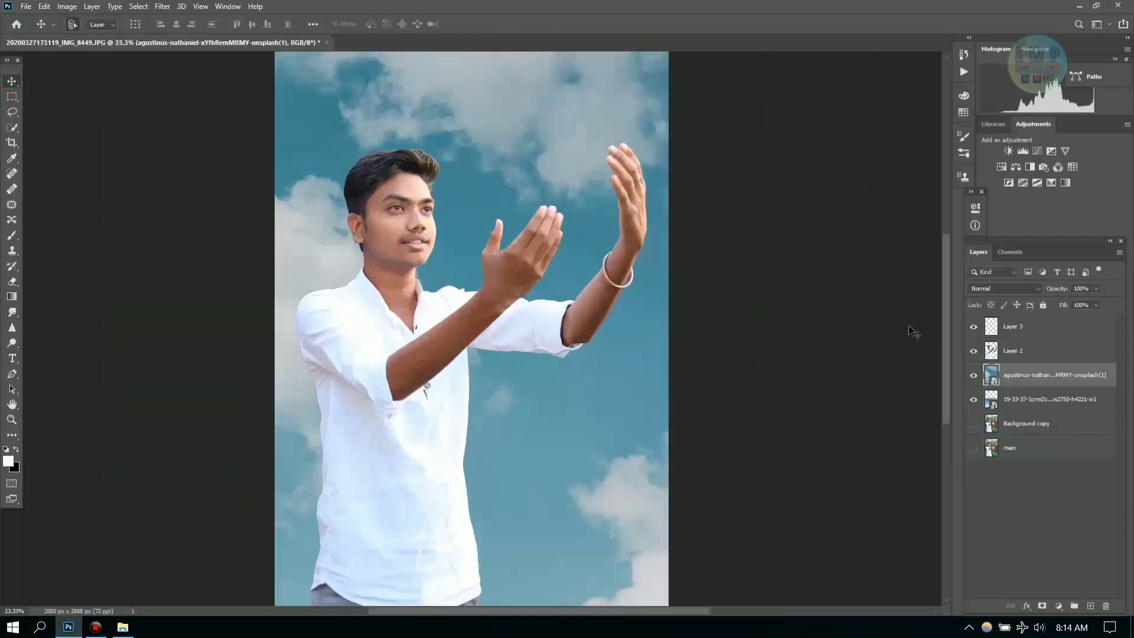
Set up the Eraser with a soft round brush of zero hardness.
scroll(951, 365, up, 2)
drag(704, 612, 692, 611)
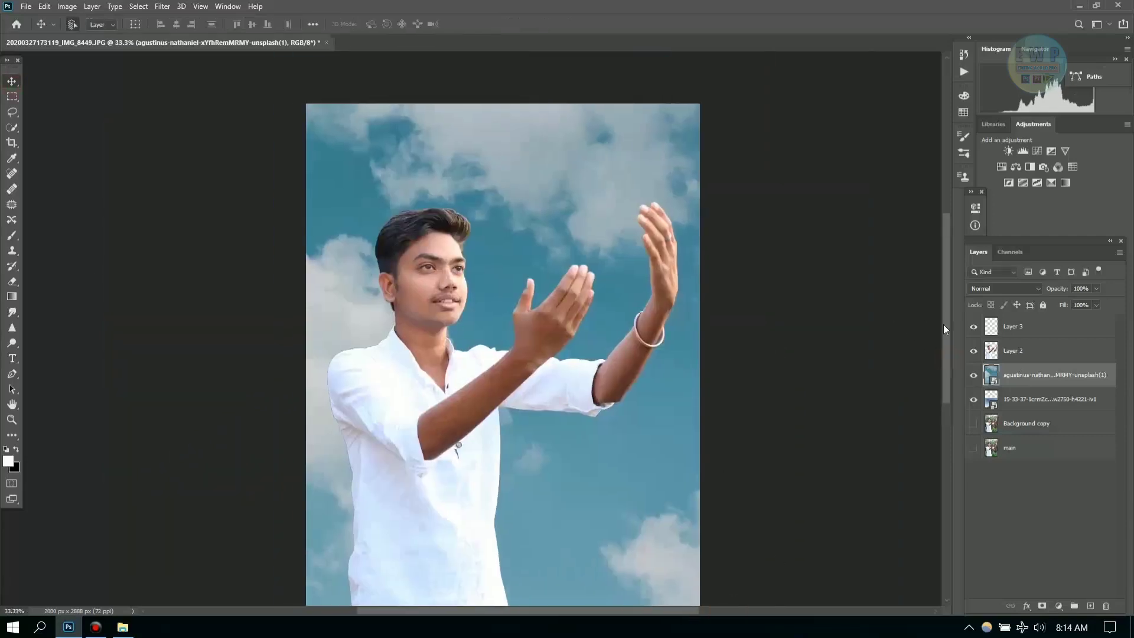
scroll(946, 328, down, 2)
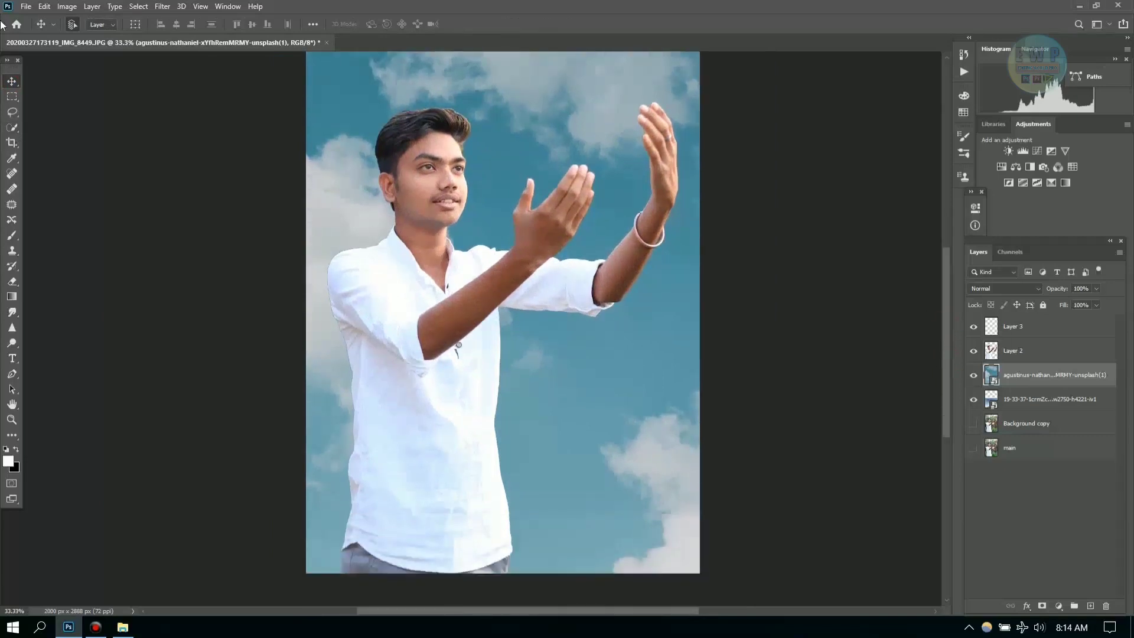
click(13, 282)
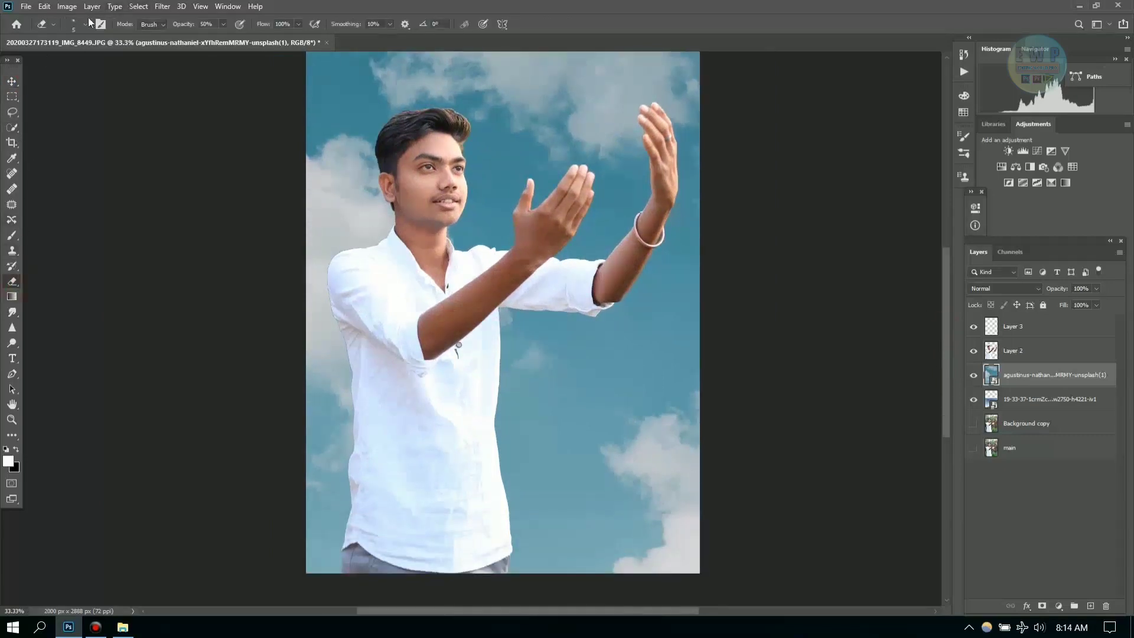
click(85, 25)
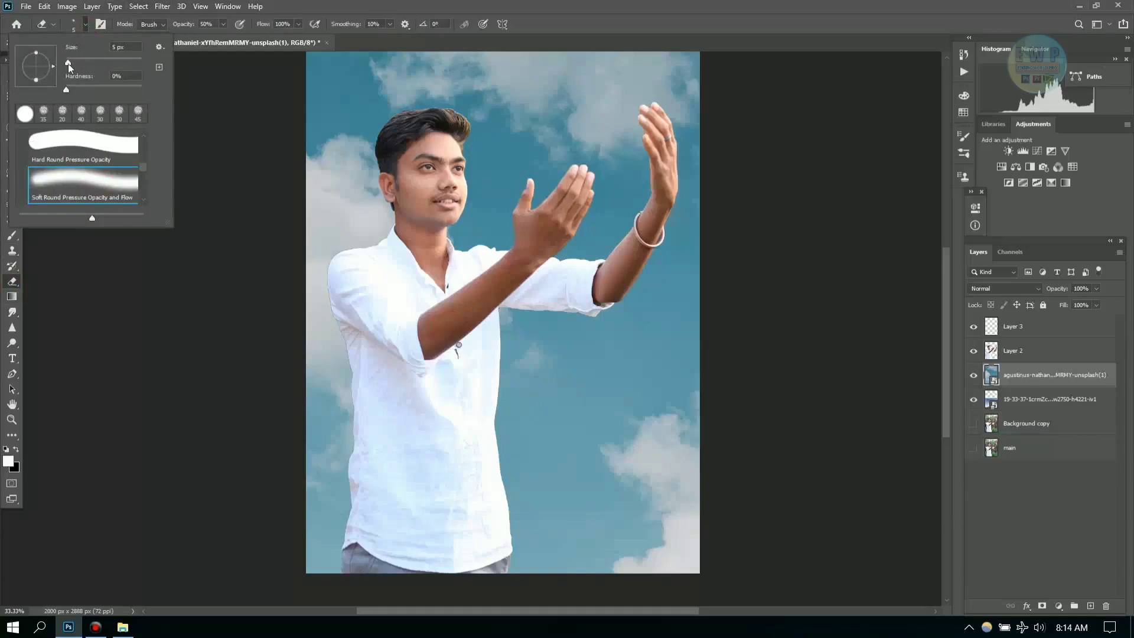
click(510, 333)
click(549, 244)
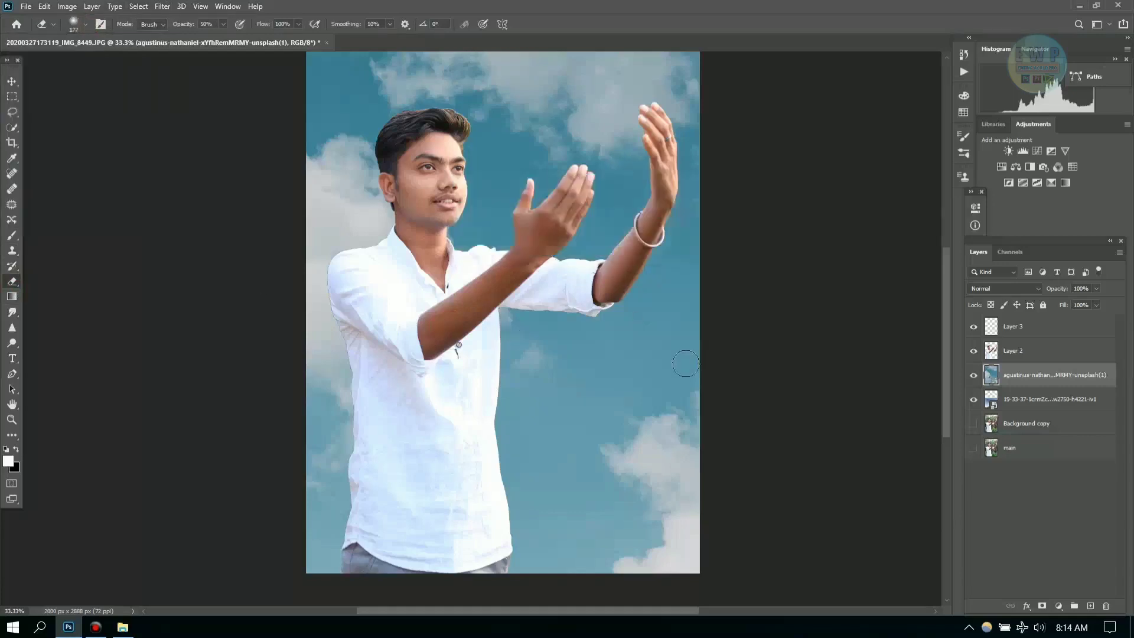
Erase the bottom of the sky layer with a larger eraser to reveal the trees.
scroll(411, 550, down, 2)
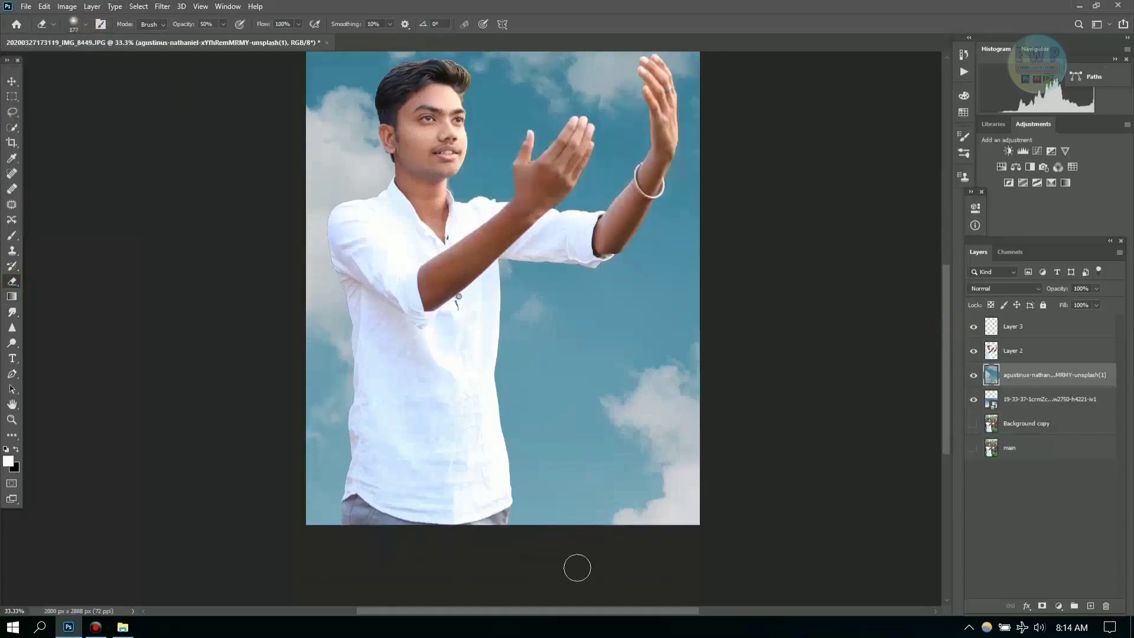
click(1013, 350)
click(1024, 374)
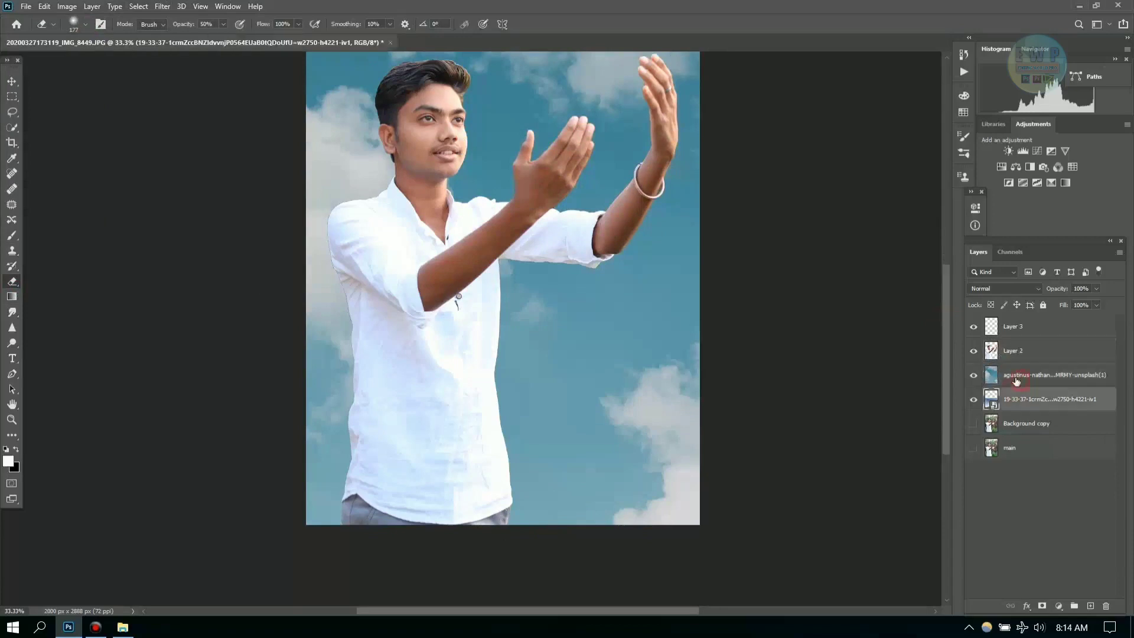
key(bracketright)
key(bracketright)
key(bracketright)
mouse_move(701, 531)
mouse_down()
mouse_move(645, 506)
mouse_move(261, 498)
mouse_move(715, 490)
mouse_move(307, 472)
mouse_move(647, 461)
mouse_up()
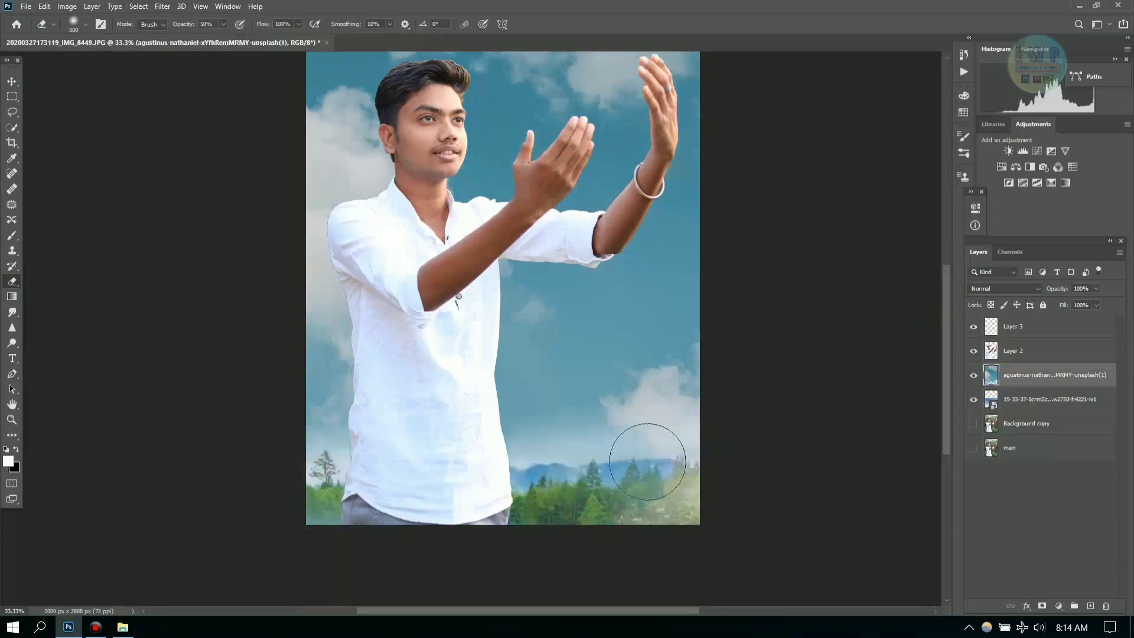
drag(716, 369, 881, 401)
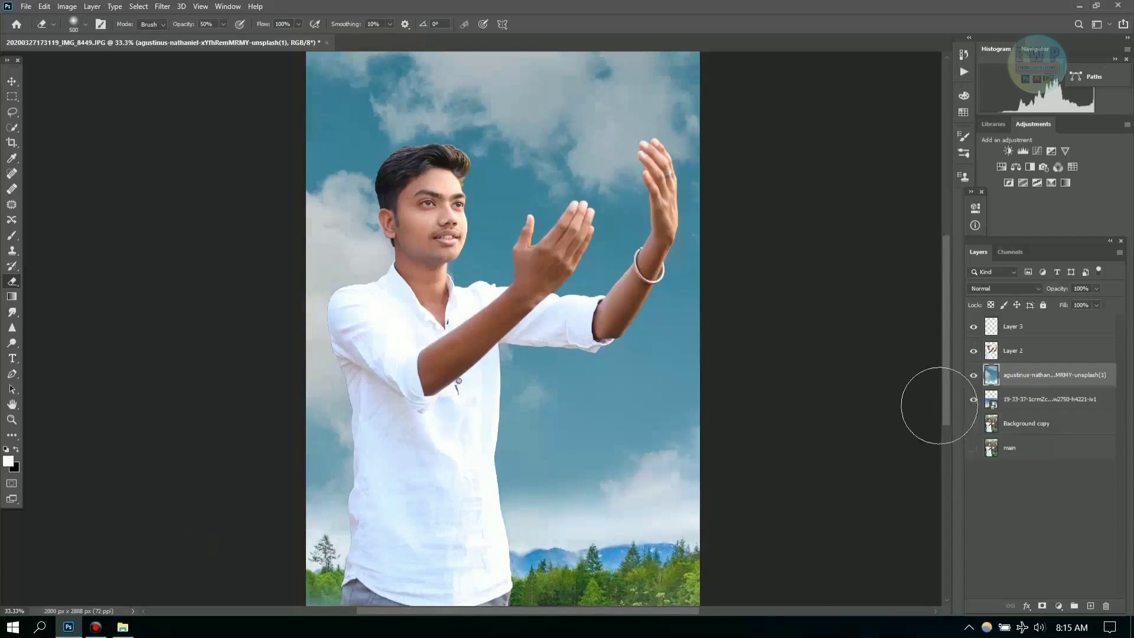
Merge the tree landscape layer down into the cloudy sky layer.
right_click(984, 394)
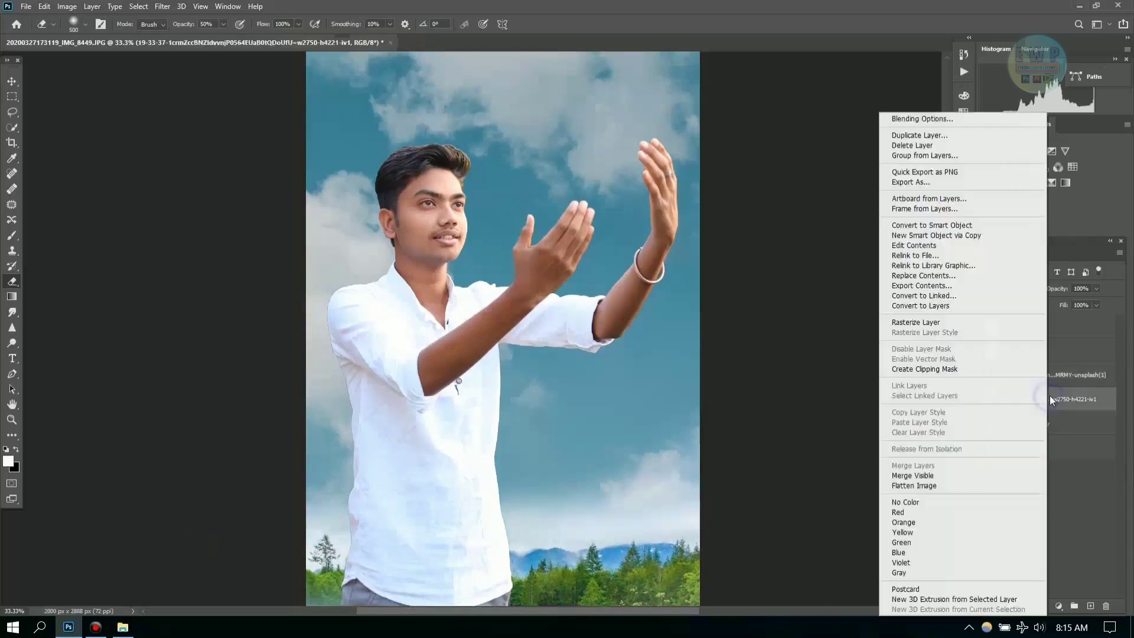
click(1093, 384)
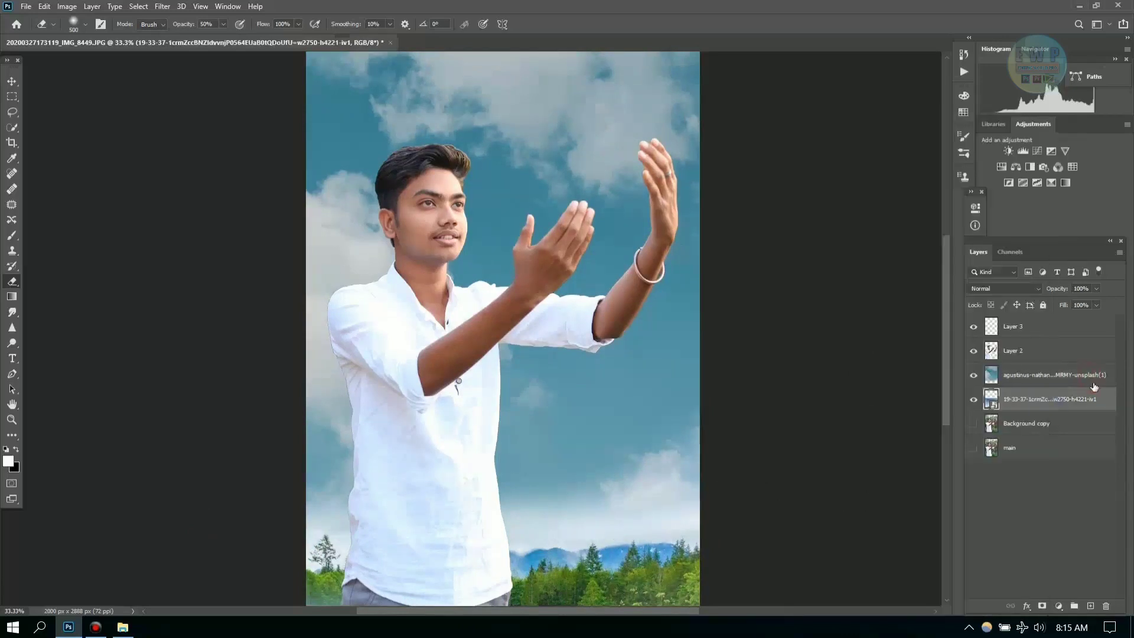
right_click(1029, 378)
click(934, 463)
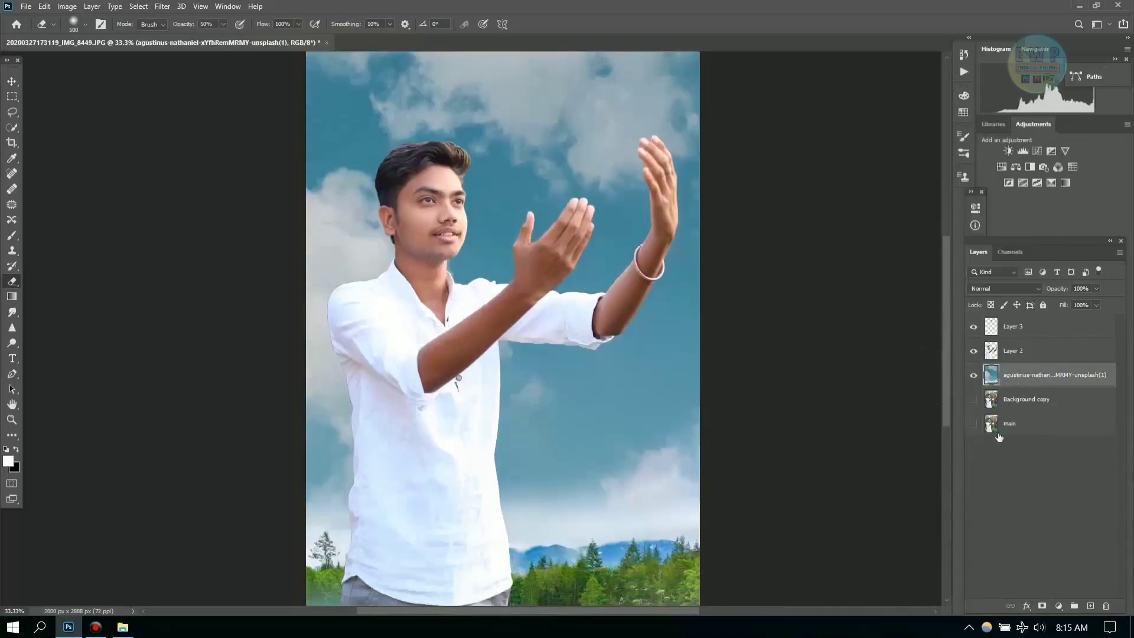
click(159, 6)
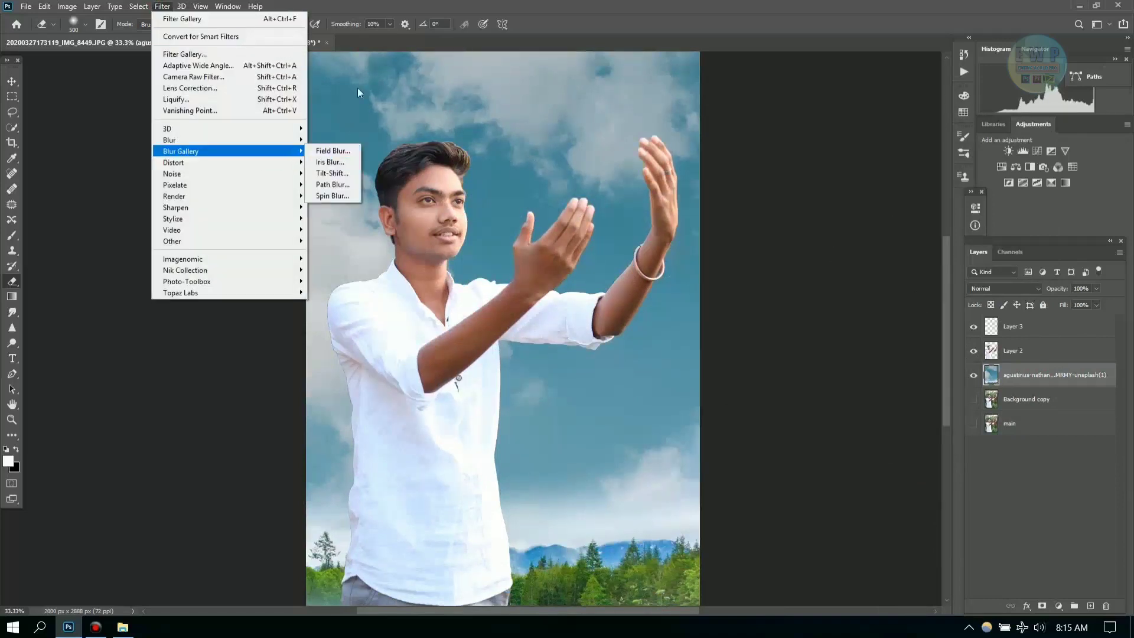
Apply a 15 px Field Blur to the sky, with a second pin, 9% Light Bokeh and 3% Bokeh Color.
click(499, 113)
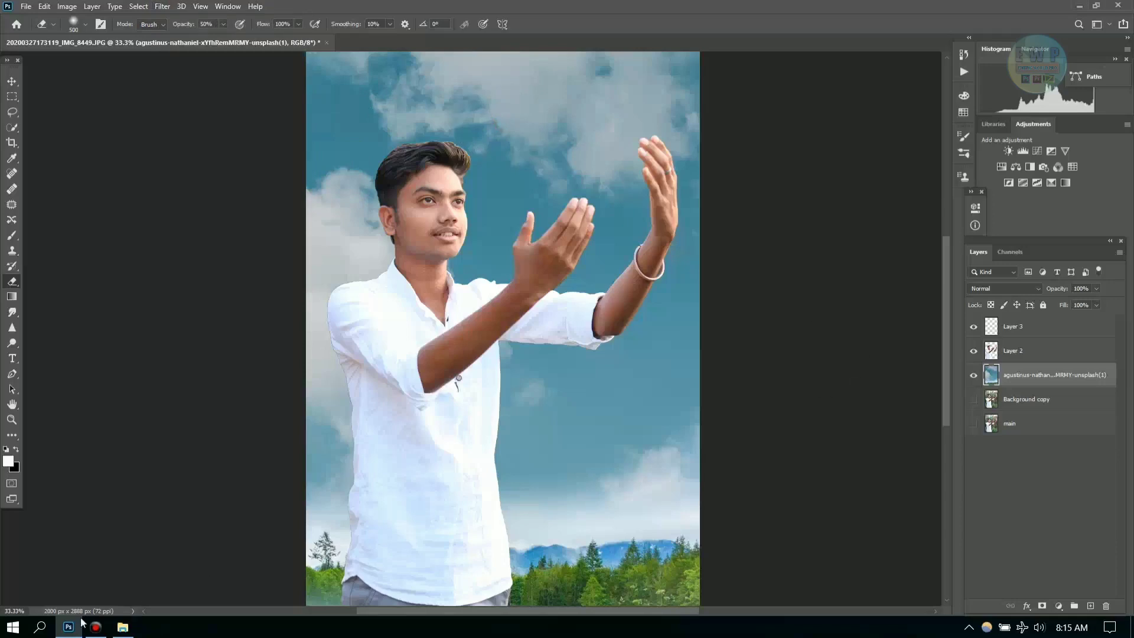
click(138, 7)
mouse_move(162, 6)
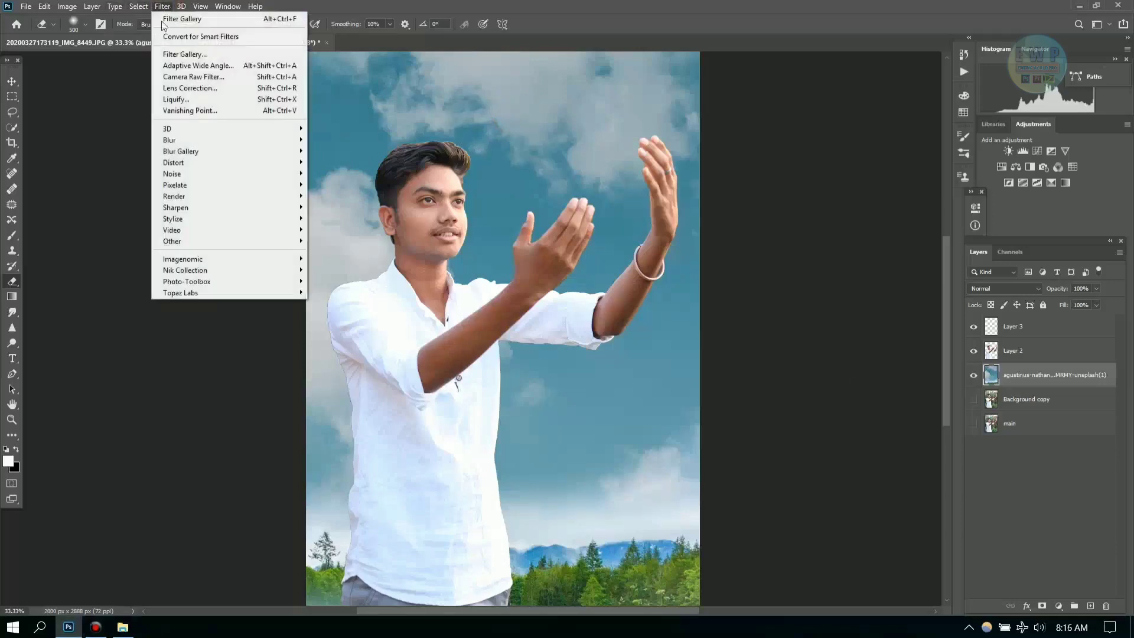
click(328, 151)
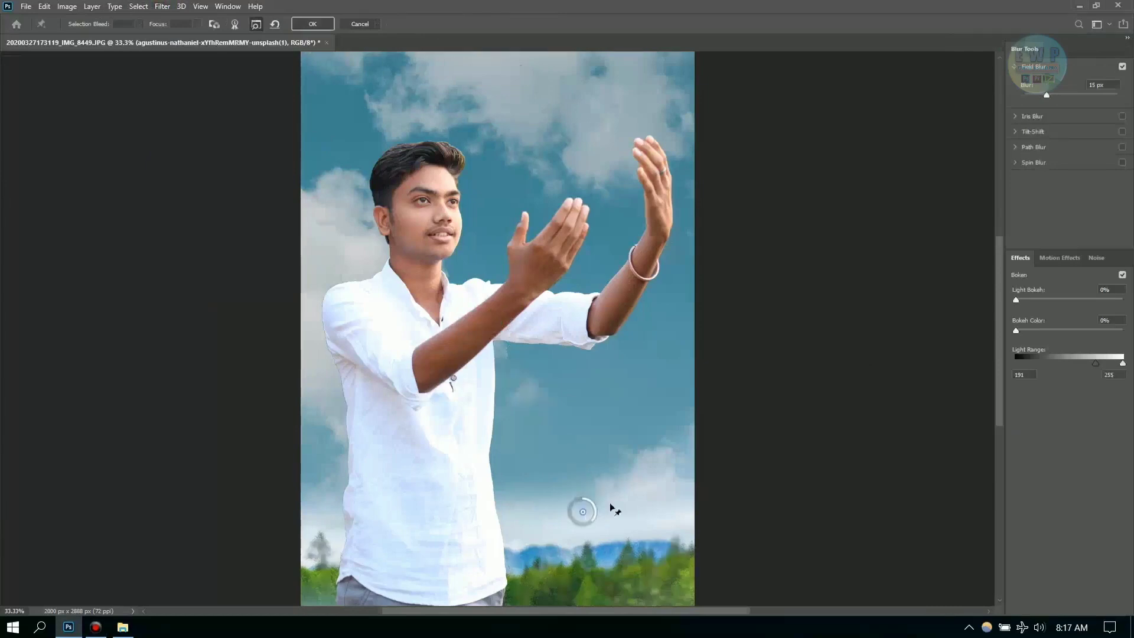
drag(1047, 95, 1035, 94)
drag(995, 317, 996, 310)
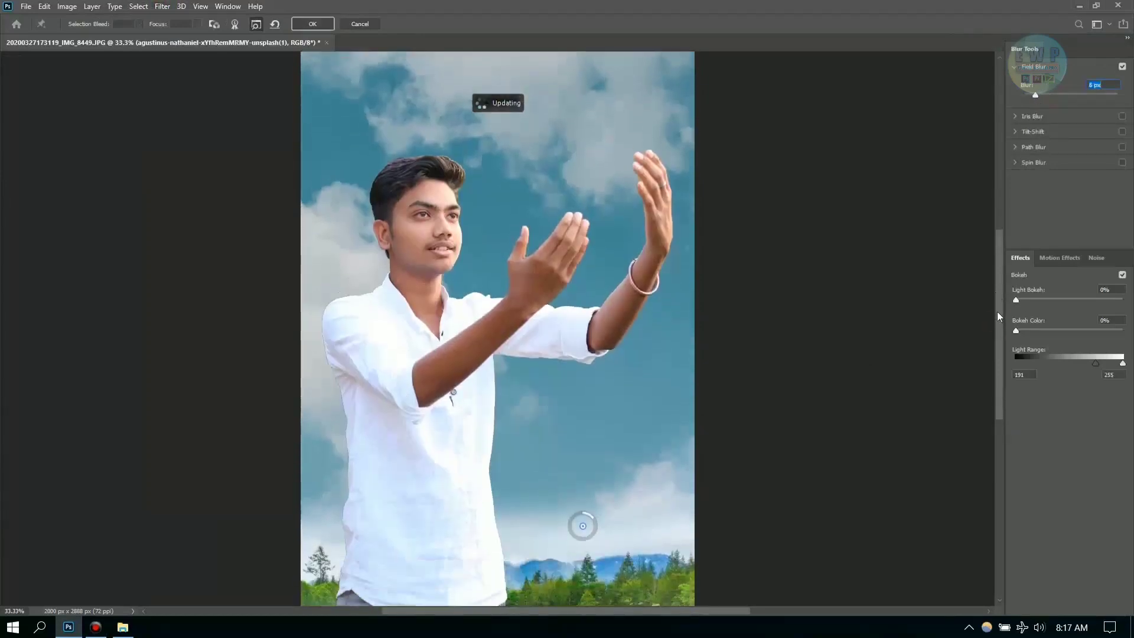
click(321, 557)
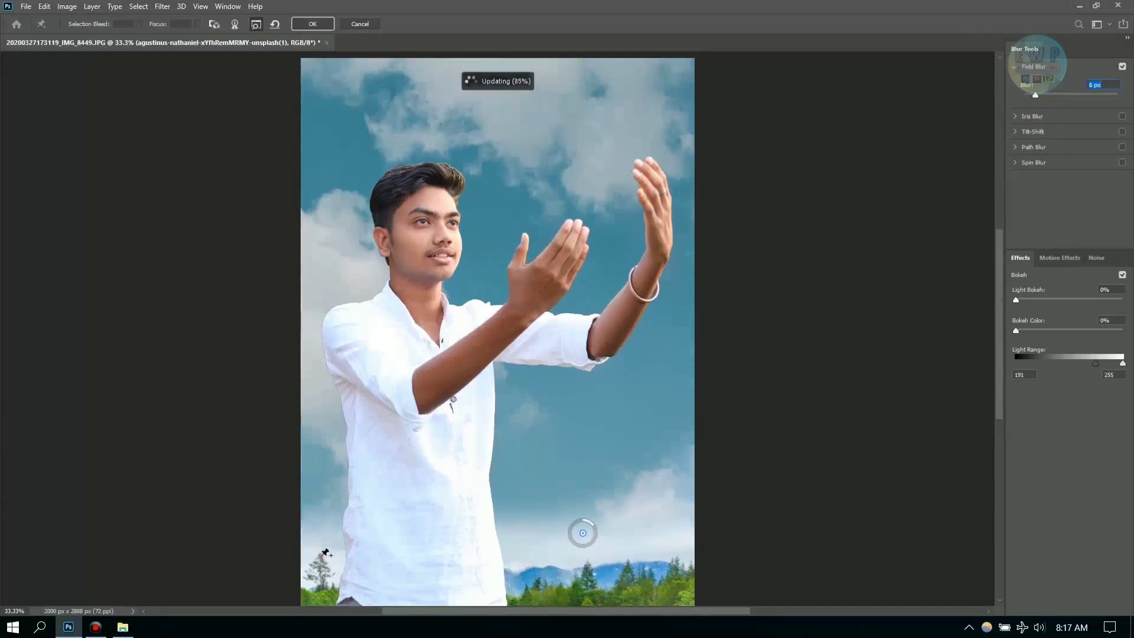
click(1022, 301)
drag(1021, 301, 1019, 331)
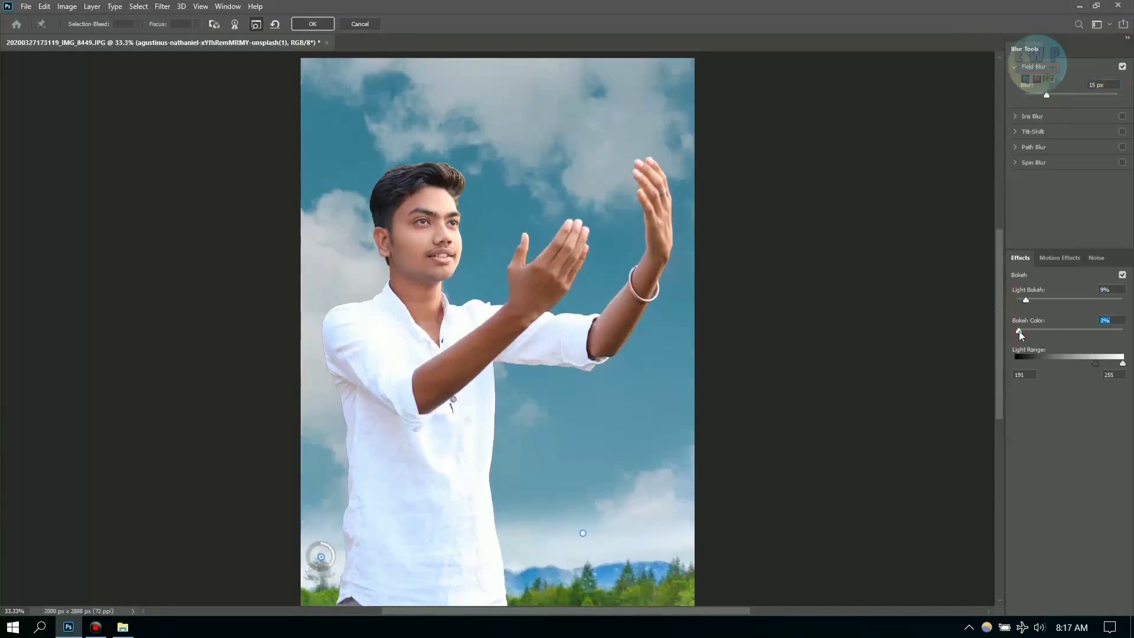
click(310, 25)
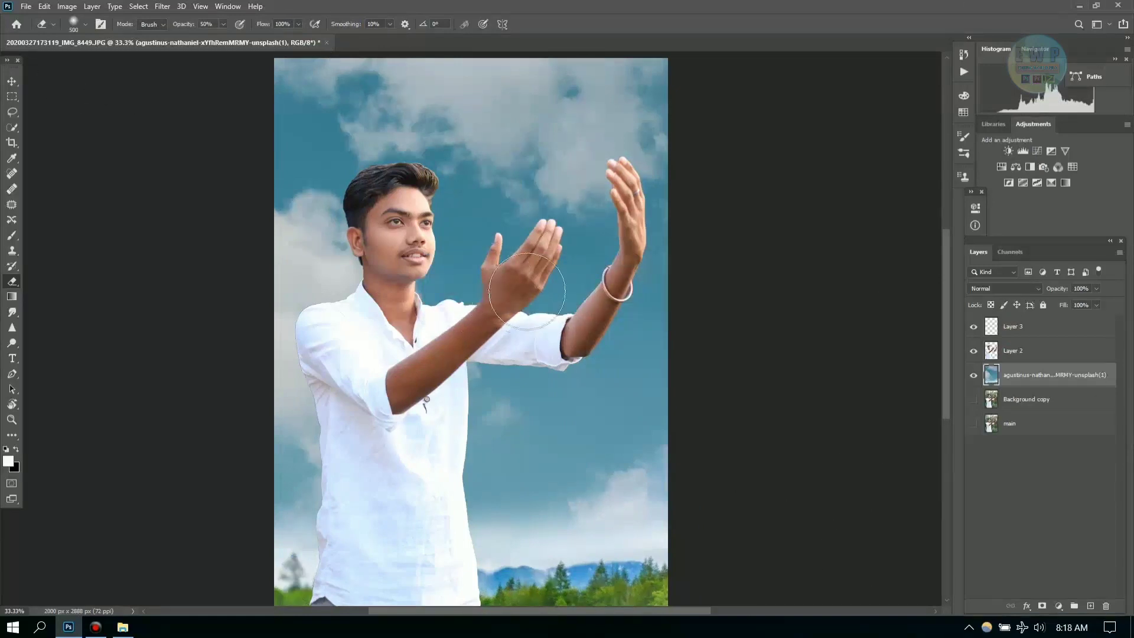
Apply a custom Lens Correction distortion adjustment to the merged sky-and-trees background.
click(163, 7)
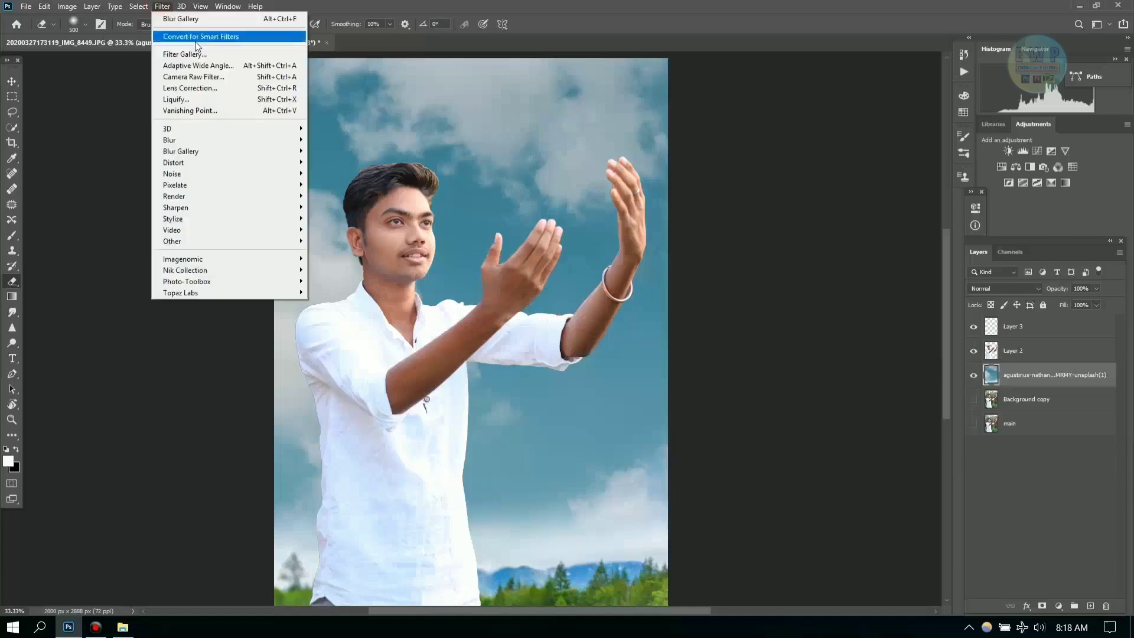
click(214, 87)
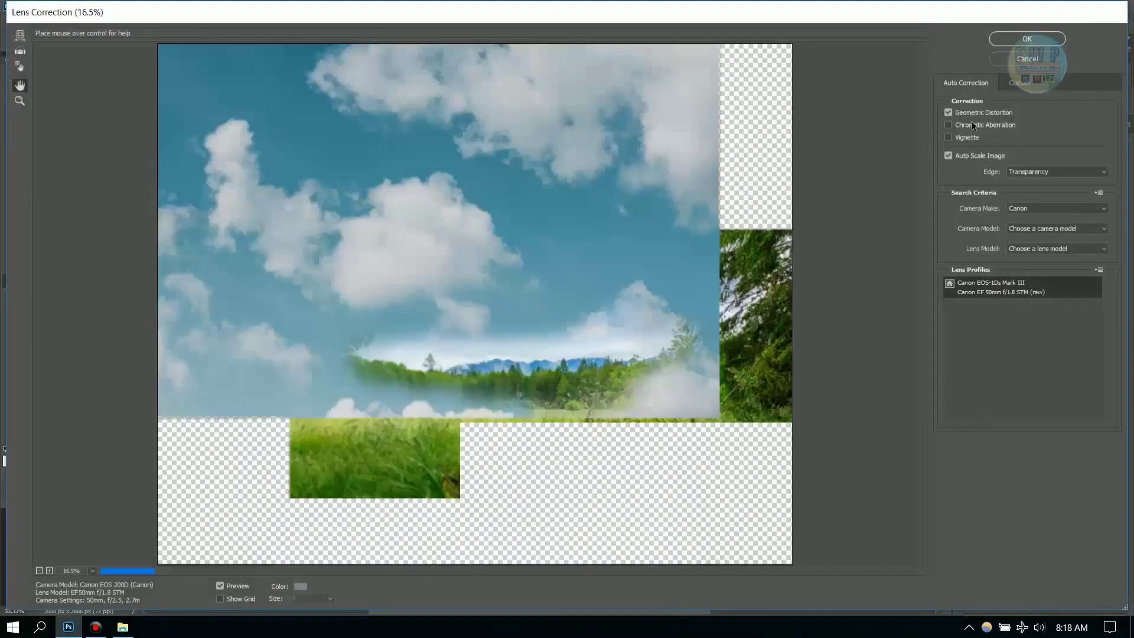
click(1019, 83)
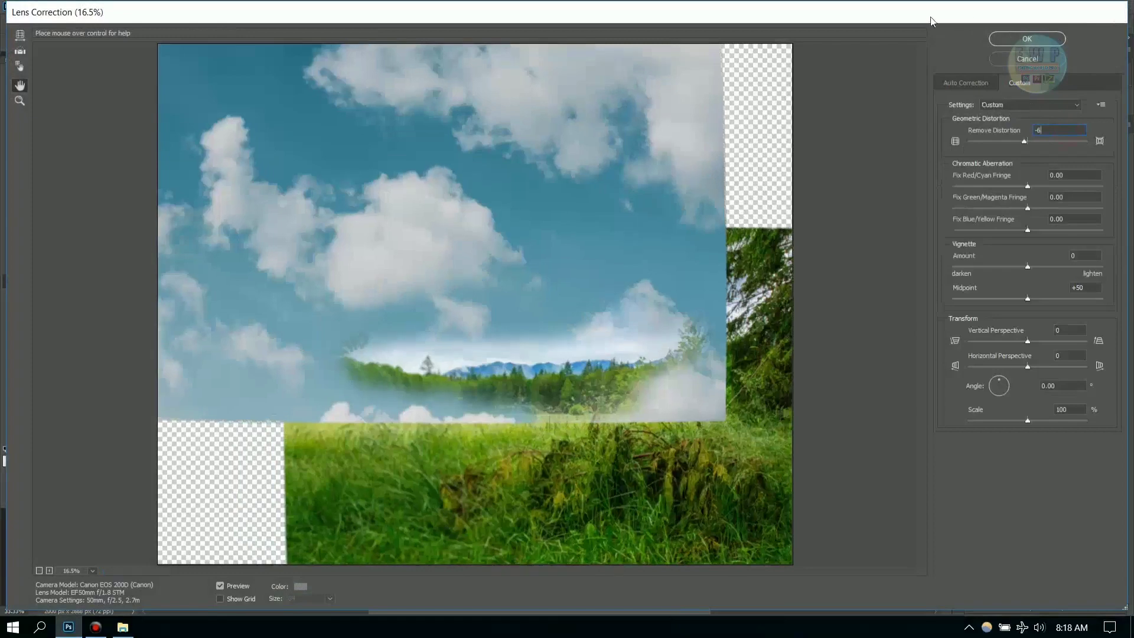
click(1018, 38)
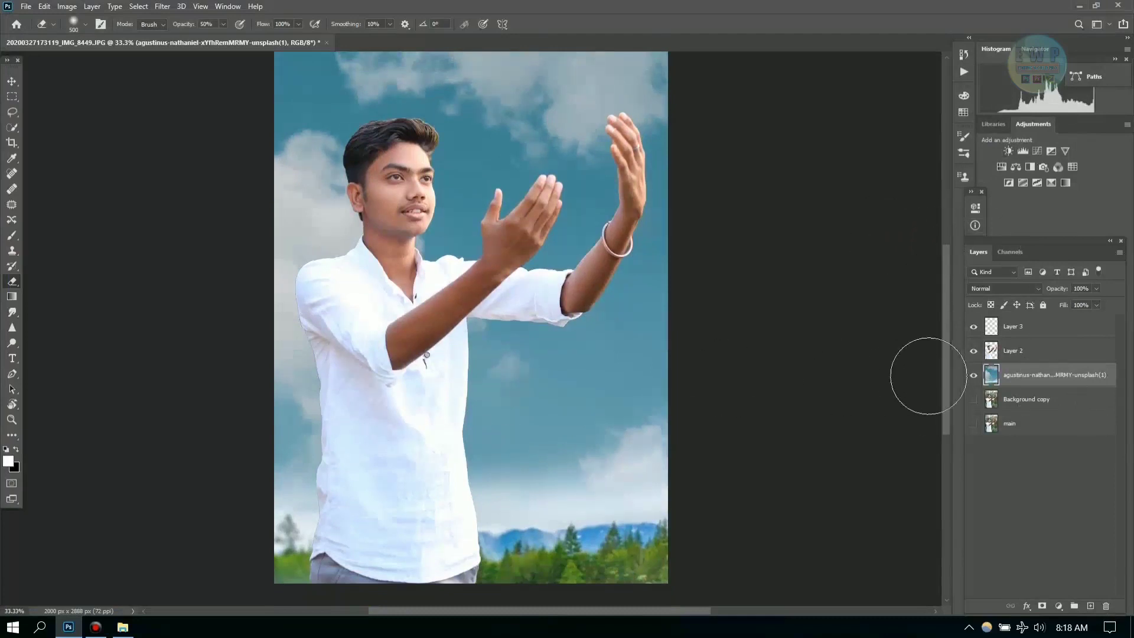
scroll(945, 354, down, 1)
scroll(944, 378, up, 2)
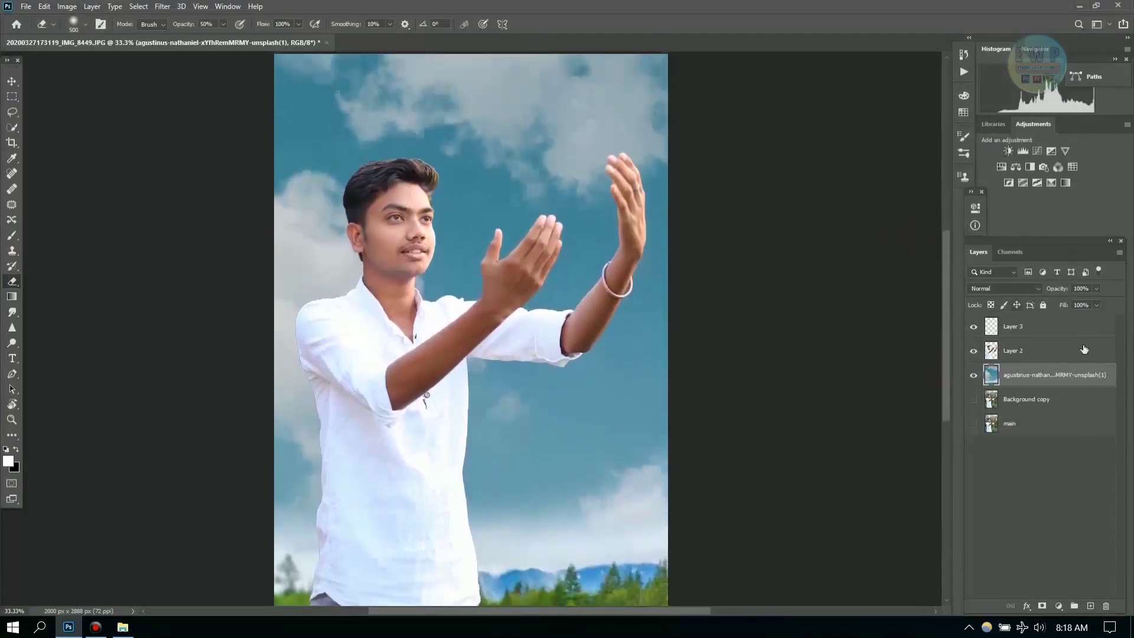
Add a Hue/Saturation layer that lowers Blues, Cyans and Reds saturation above the sky.
click(1002, 166)
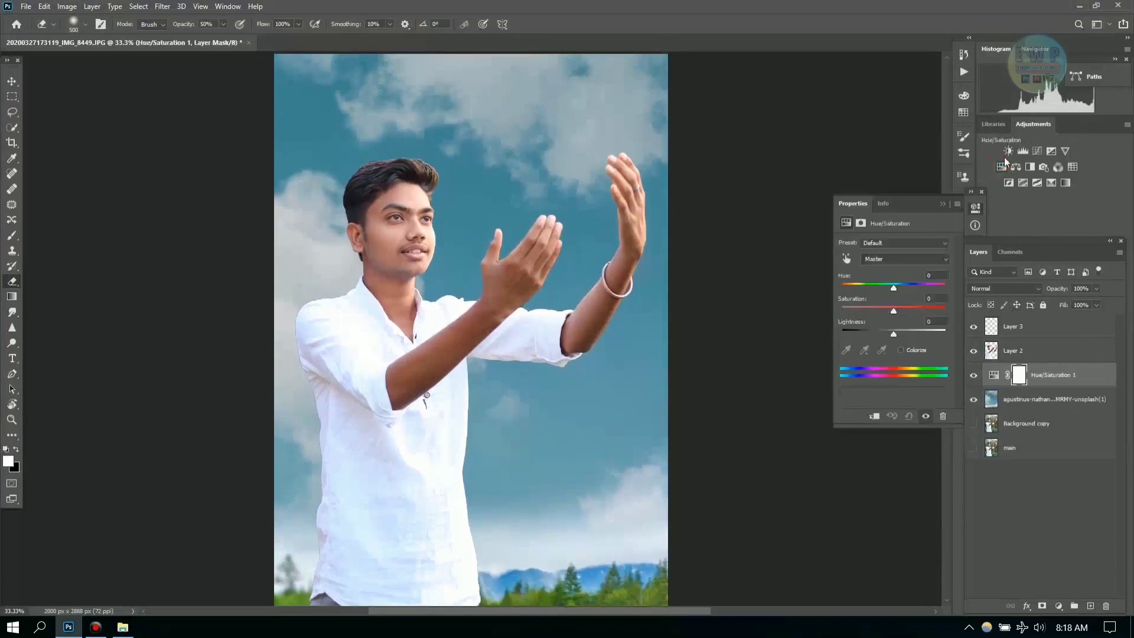
click(900, 260)
click(908, 313)
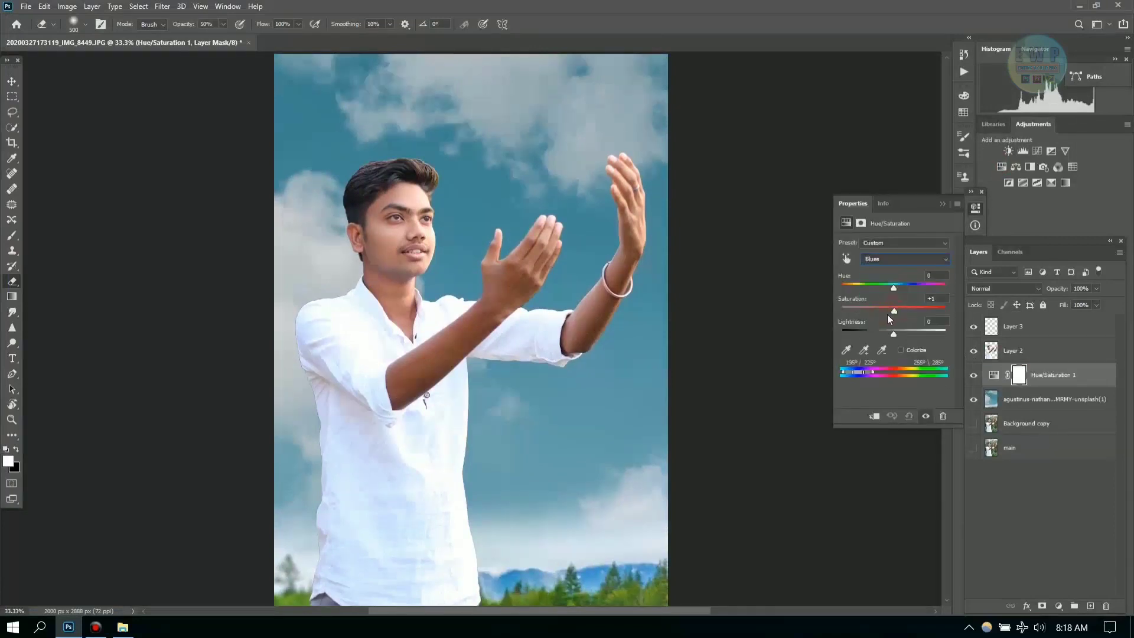
mouse_move(888, 313)
mouse_down()
mouse_move(851, 317)
mouse_move(891, 313)
mouse_move(873, 316)
mouse_up()
click(897, 260)
click(898, 301)
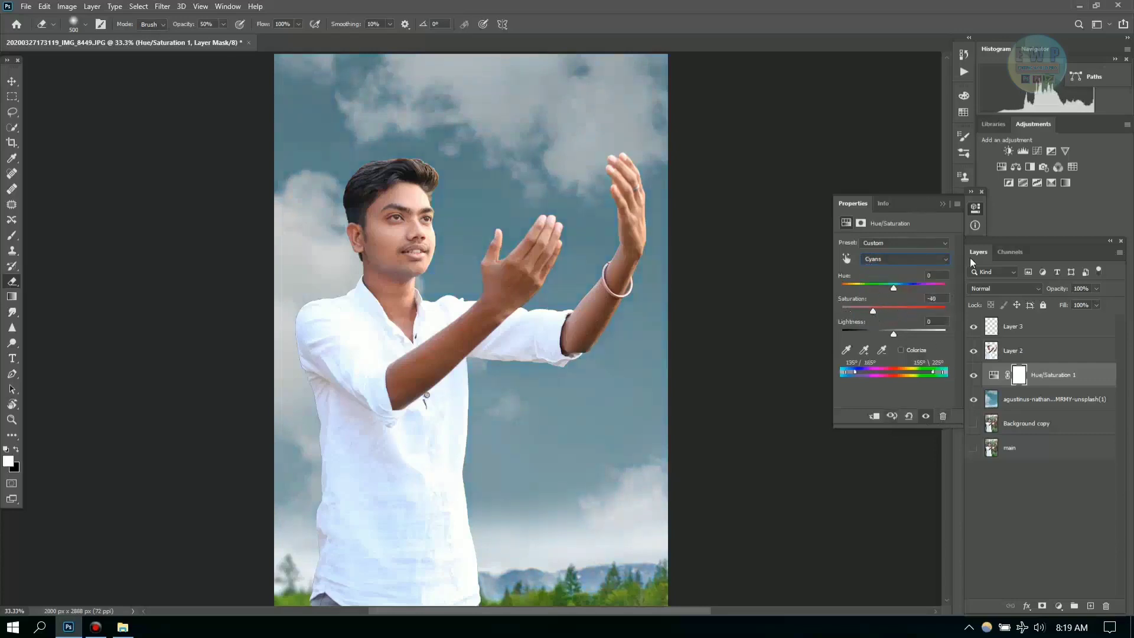
click(898, 258)
click(893, 267)
drag(893, 310, 888, 311)
click(866, 203)
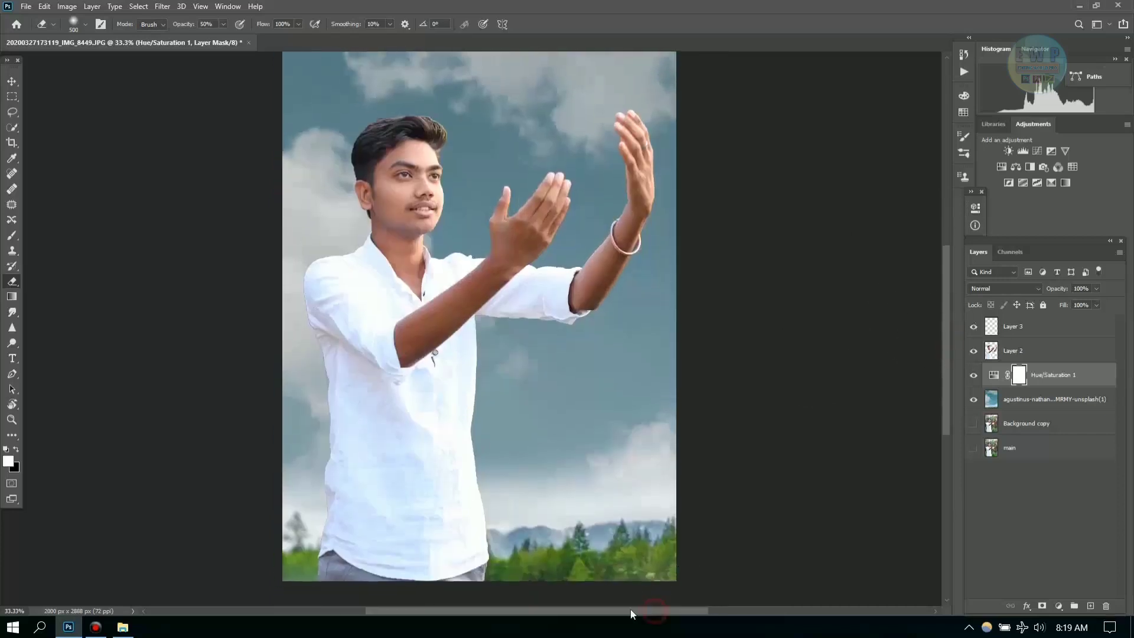
Merge the Hue/Saturation adjustment down into the sky layer.
scroll(856, 451, left, 3)
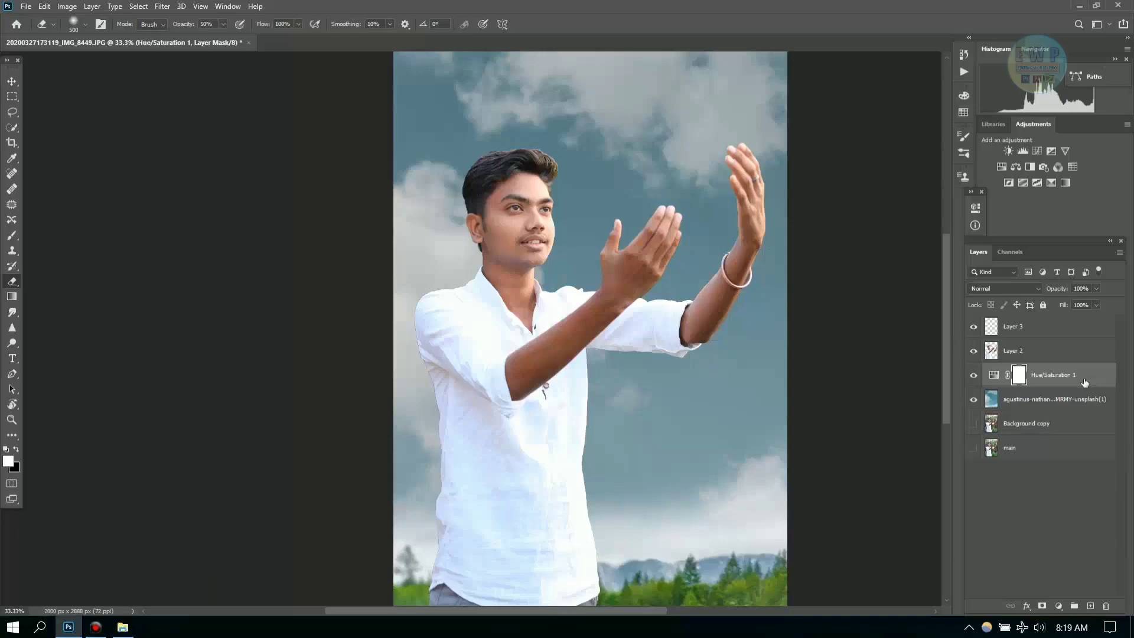
right_click(1055, 377)
click(1072, 397)
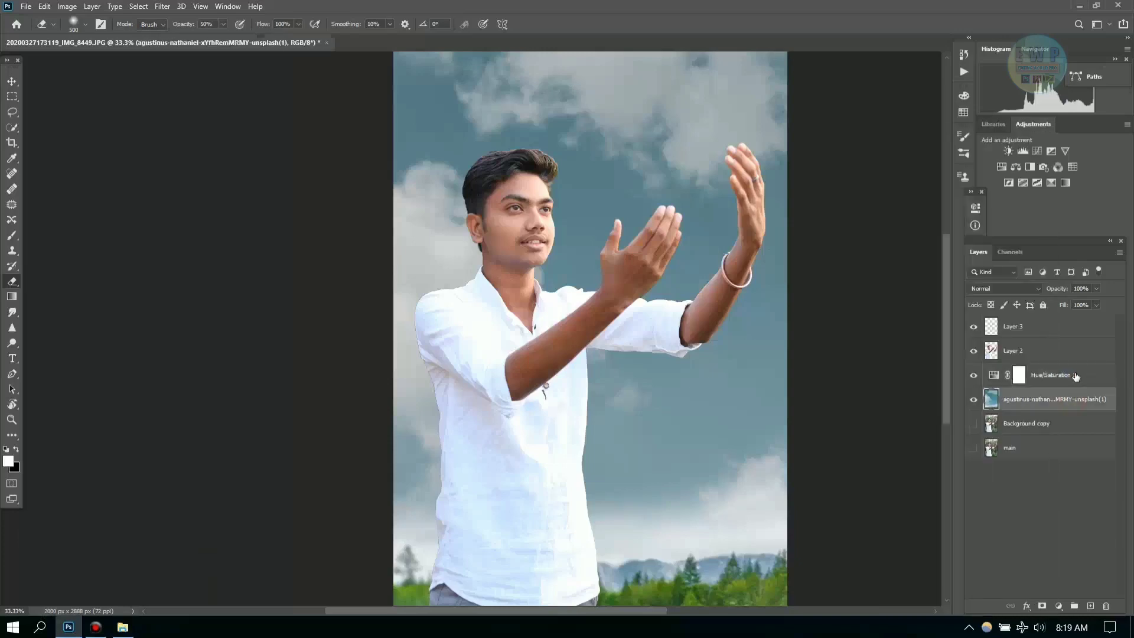
right_click(1075, 376)
click(981, 468)
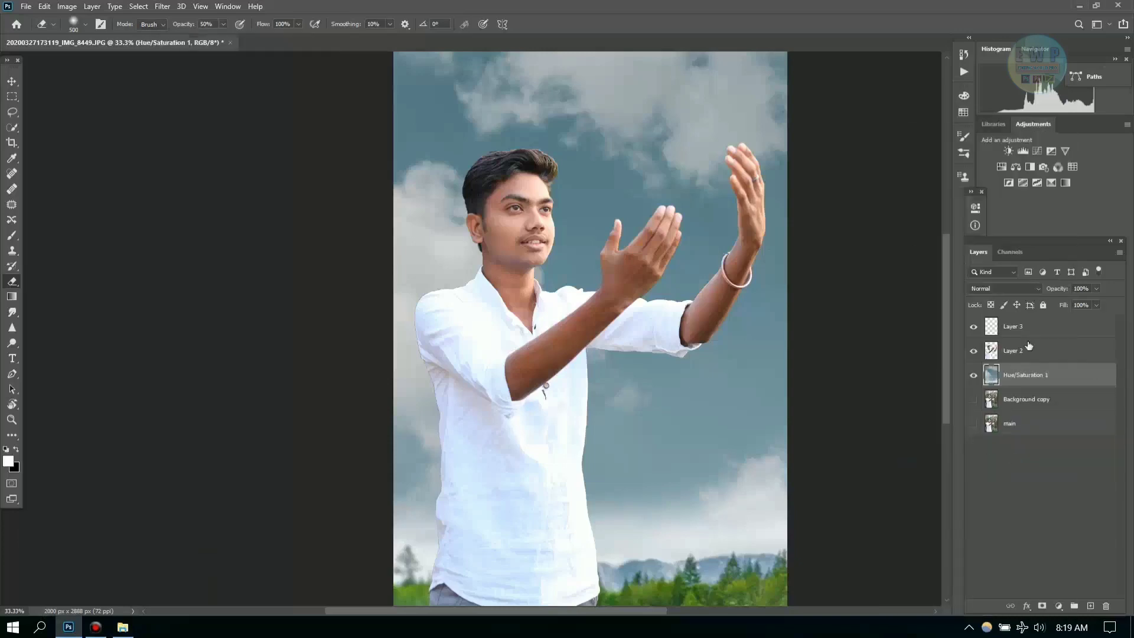
Place the Dove1(1) image from Explorer onto the canvas above Layer 3.
click(1014, 327)
click(123, 627)
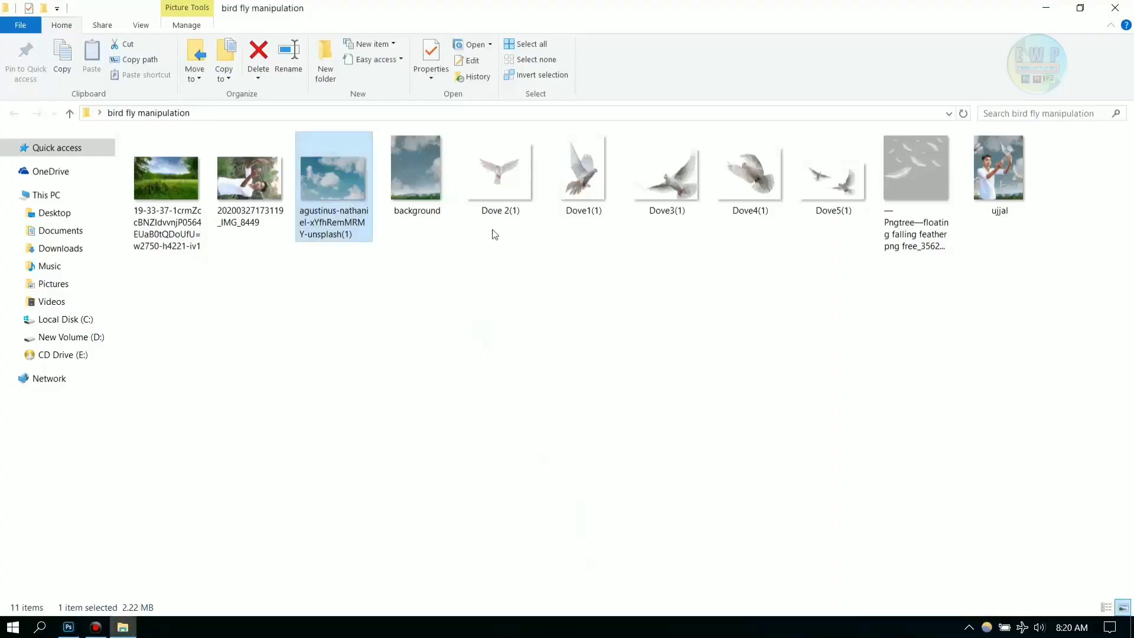
drag(582, 172, 69, 635)
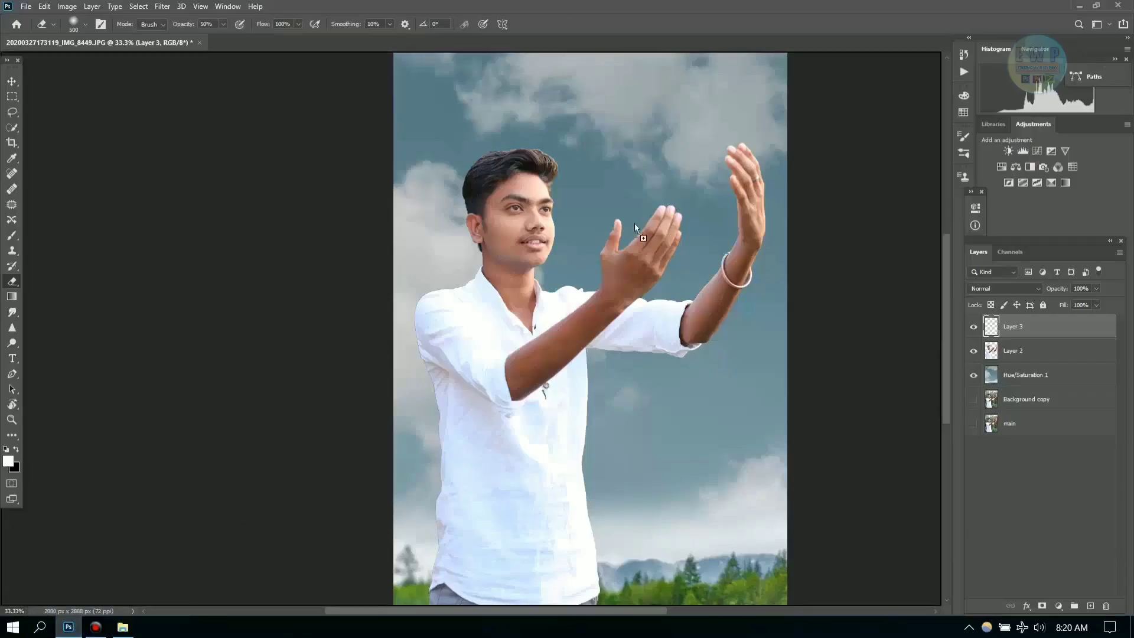
drag(69, 635, 616, 395)
Enlarge the placed dove to about 371% and move it to the man's raised hand.
drag(569, 300, 490, 285)
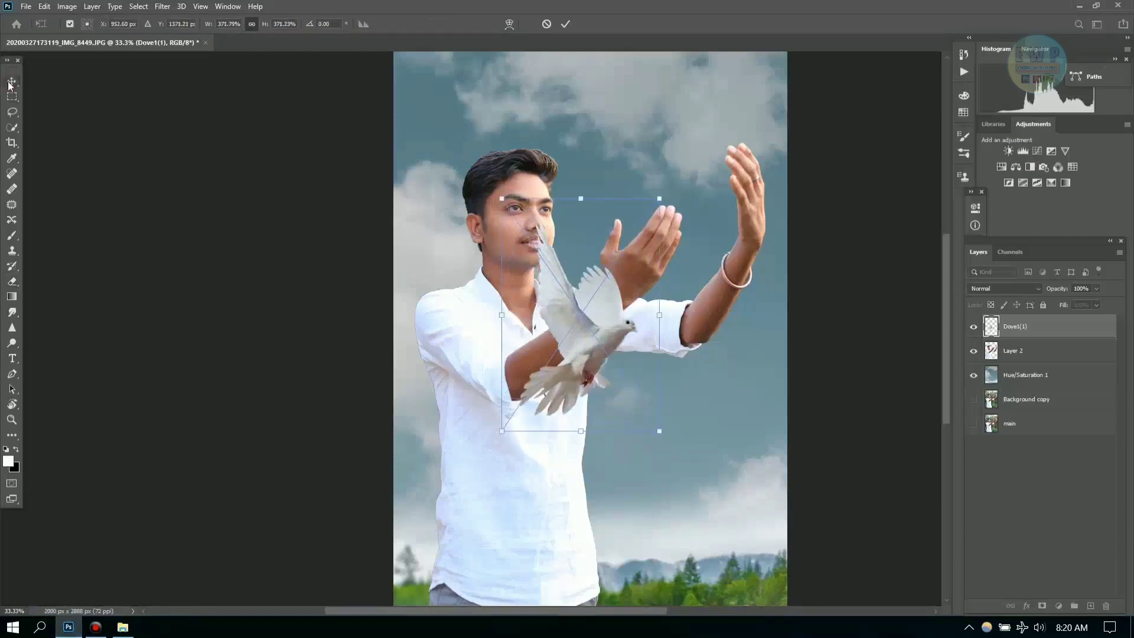
mouse_move(581, 331)
mouse_down()
mouse_move(671, 165)
mouse_move(683, 177)
mouse_up()
key(Return)
Scale the man's Layer 2 down to about 92%.
drag(945, 355, 946, 312)
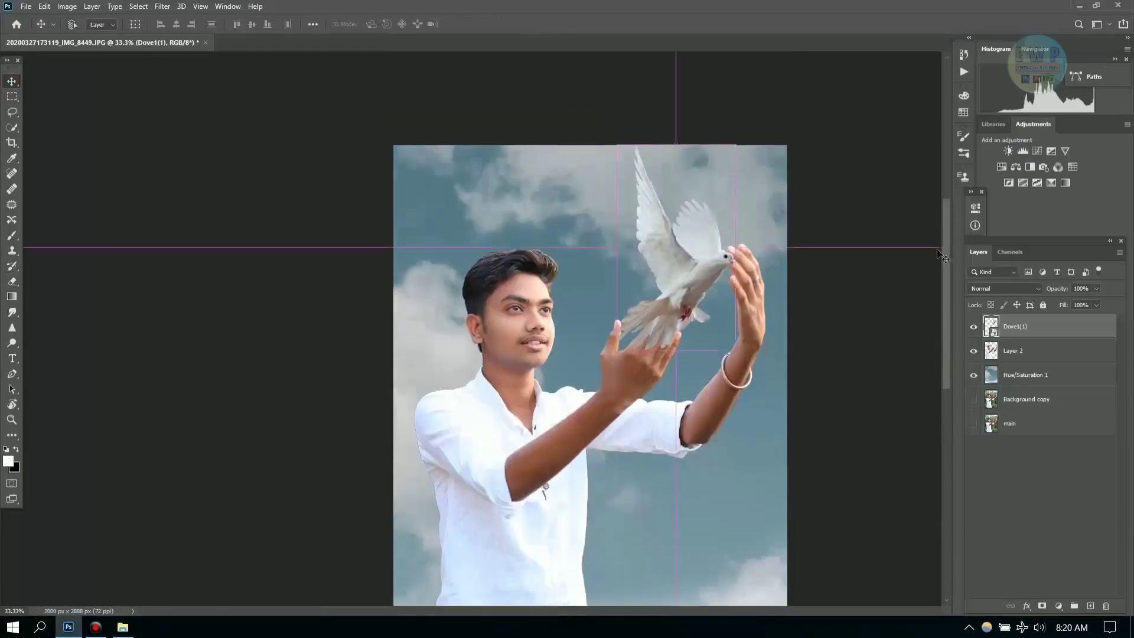
key(ctrl+minus)
click(1039, 354)
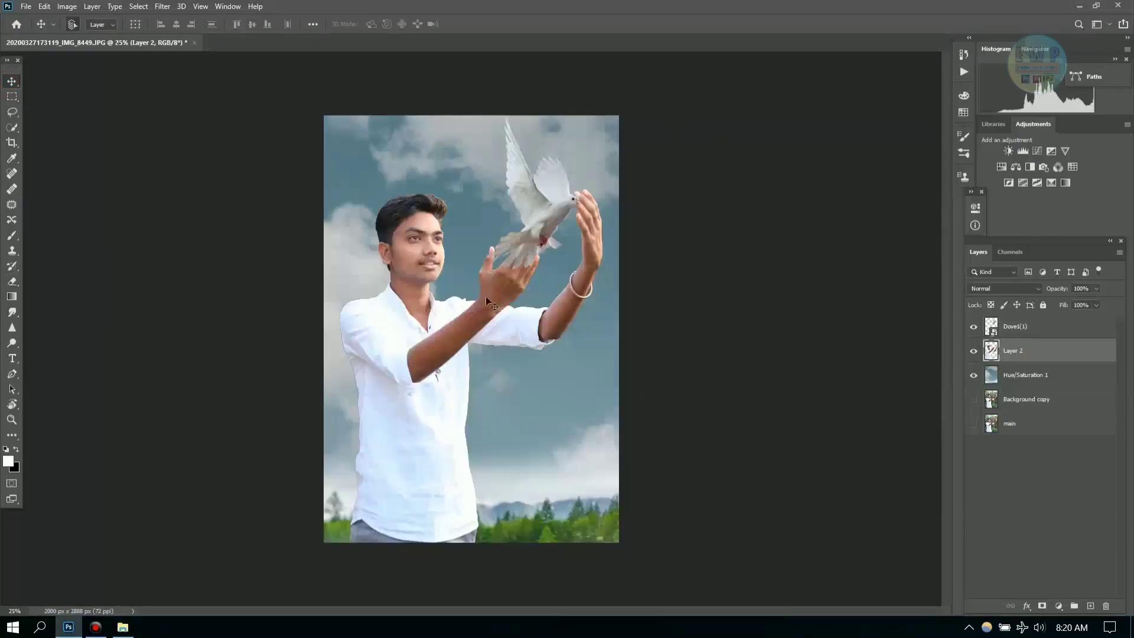
key(ctrl+t)
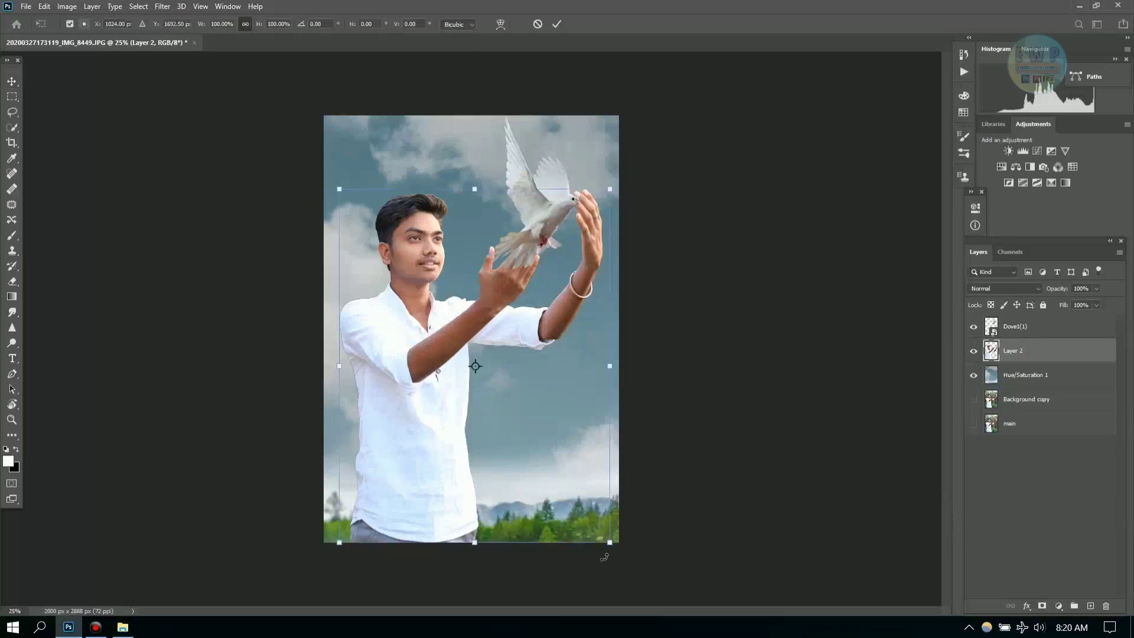
drag(610, 189, 588, 216)
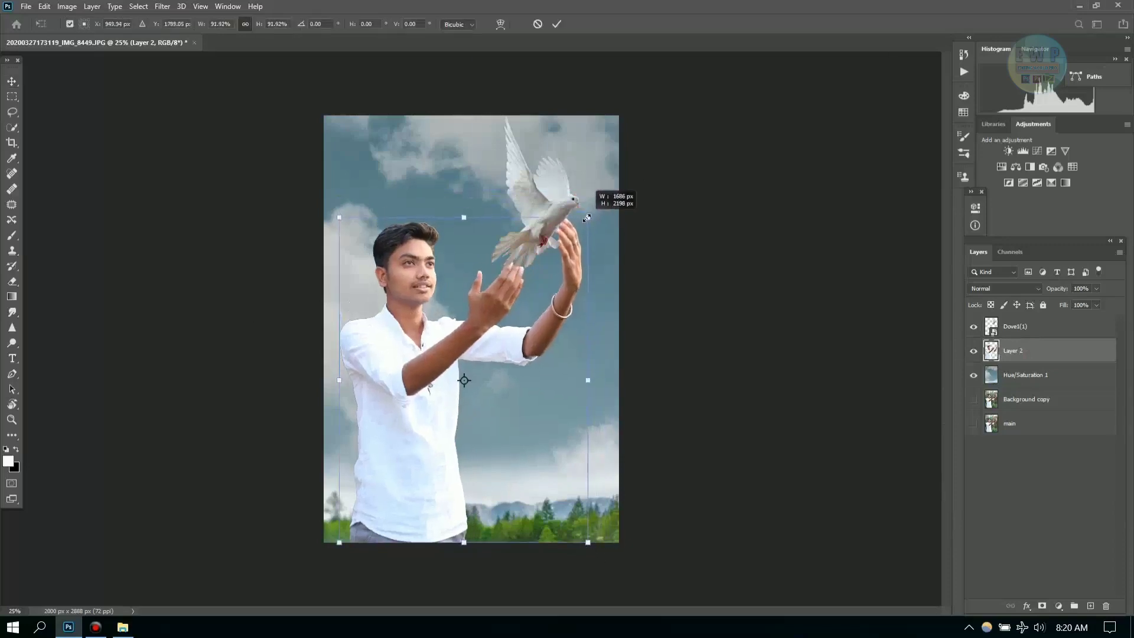
click(8, 87)
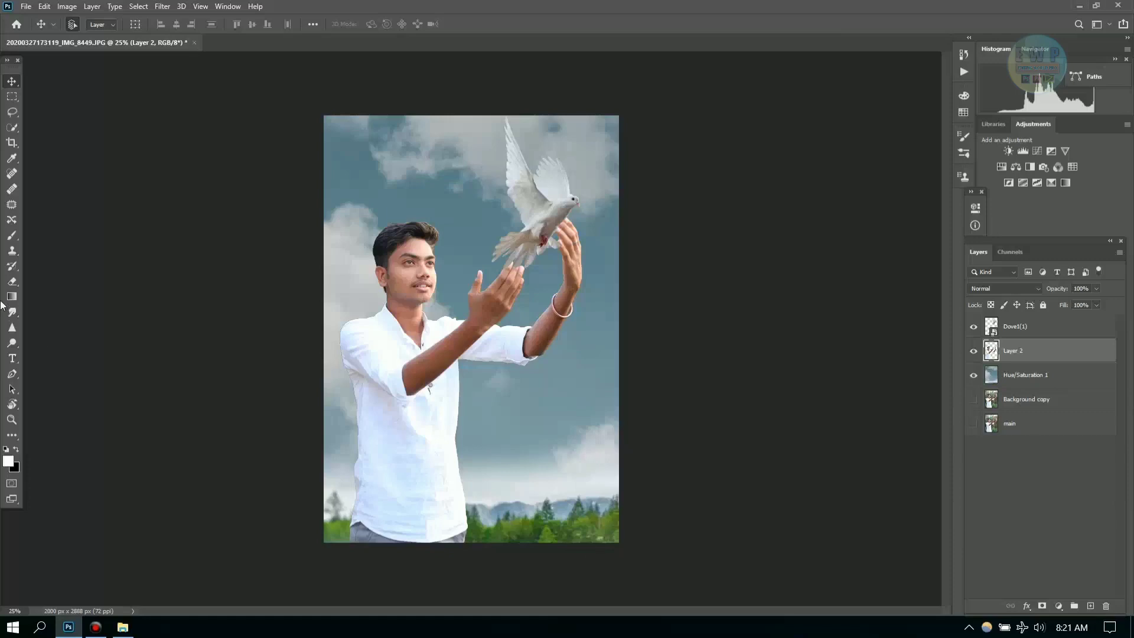
Free-transform the Dove1(1) layer to resize it slightly smaller.
click(1023, 331)
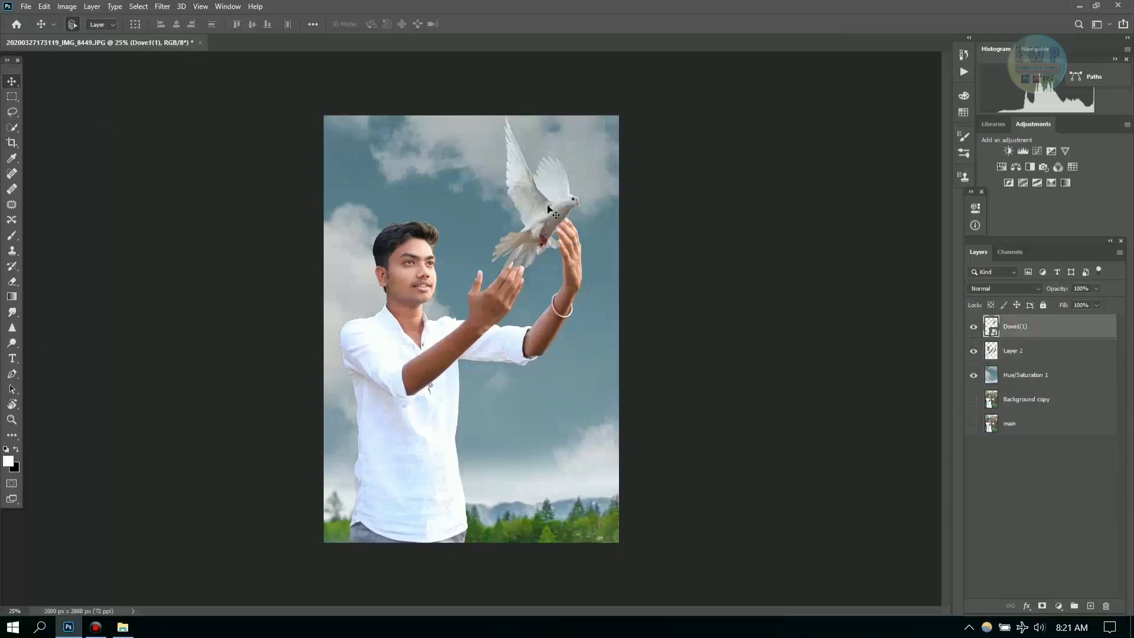
right_click(547, 202)
key(ctrl+t)
drag(538, 219, 528, 217)
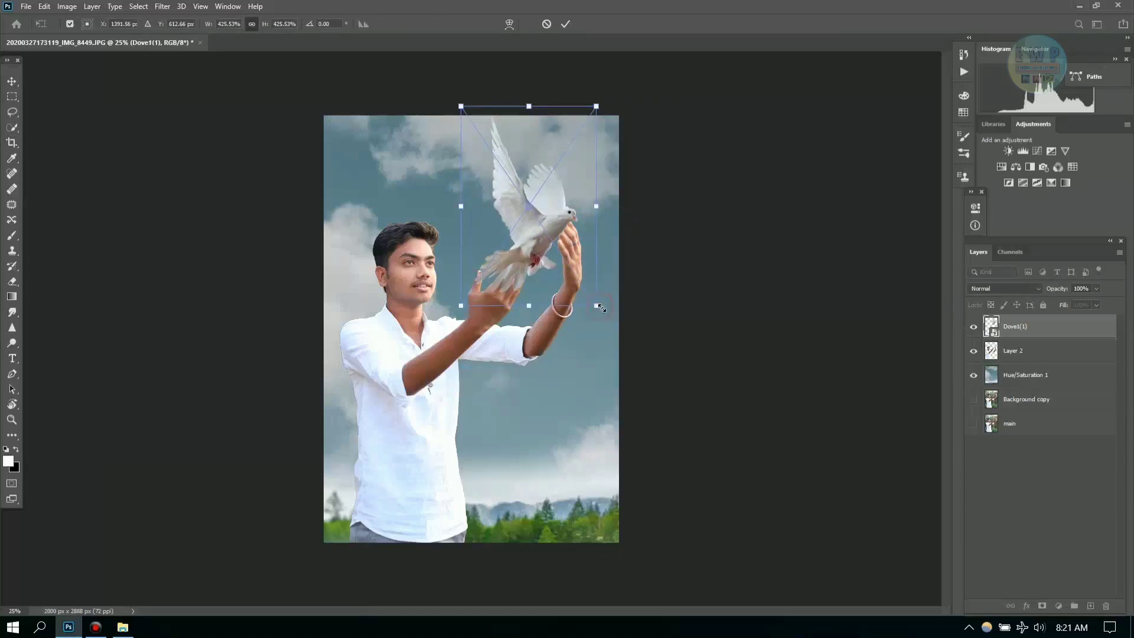
drag(600, 307, 604, 316)
drag(461, 107, 466, 105)
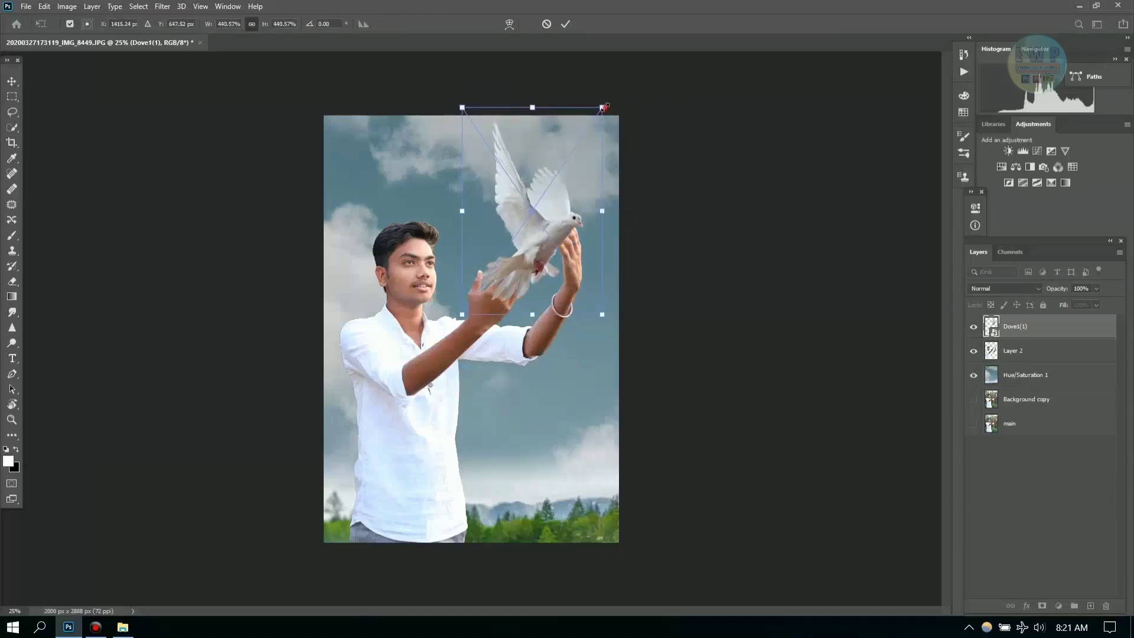
drag(601, 106, 588, 123)
key(Return)
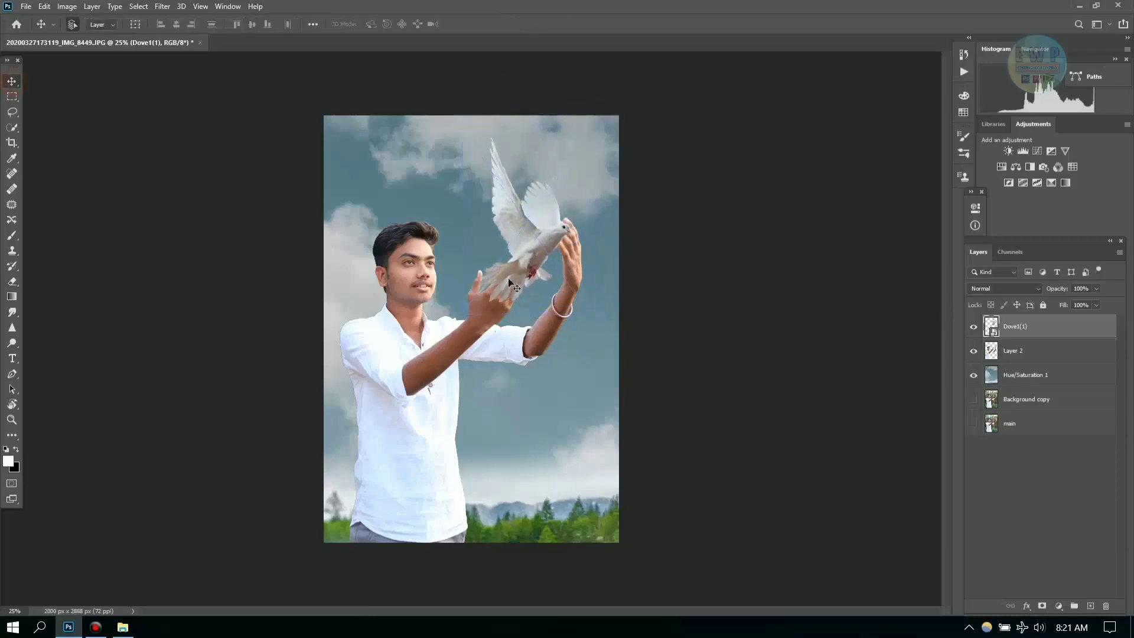
Move the dove up onto the raised hand and shrink it to about 362% on the fingertips.
drag(508, 277, 529, 243)
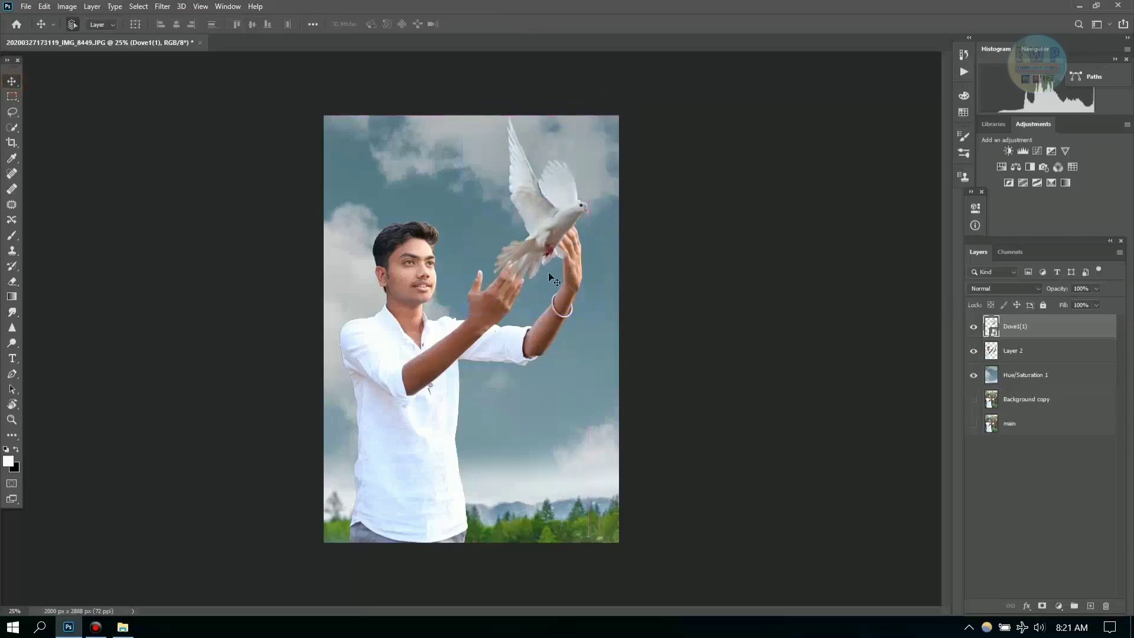
drag(548, 234, 554, 217)
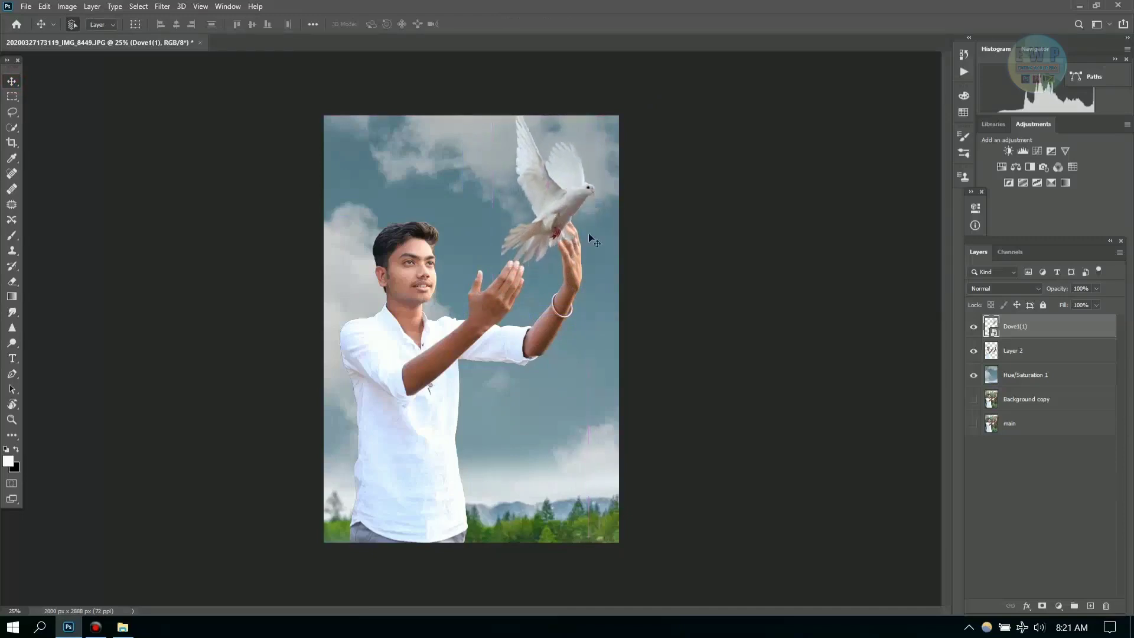
key(ctrl+t)
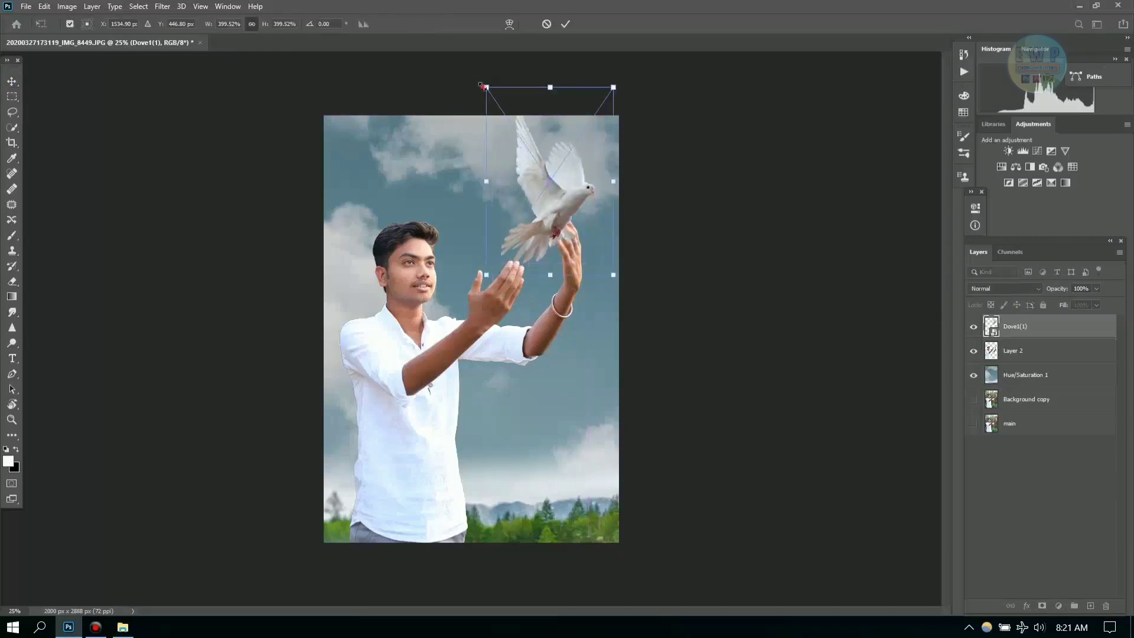
drag(482, 86, 498, 105)
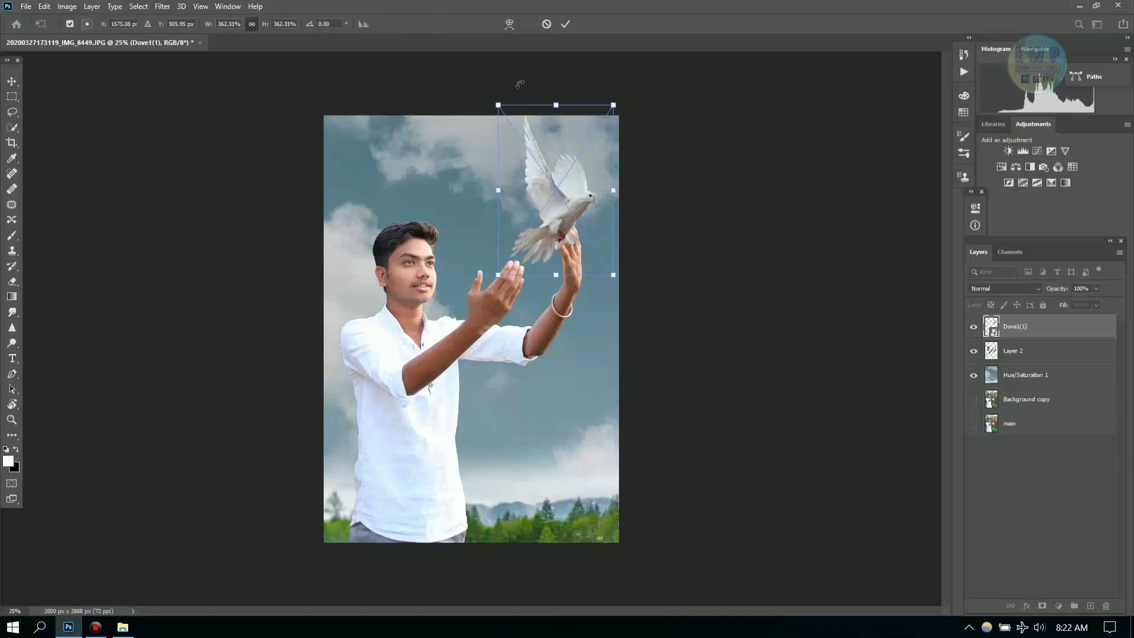
drag(498, 105, 506, 115)
drag(611, 274, 609, 272)
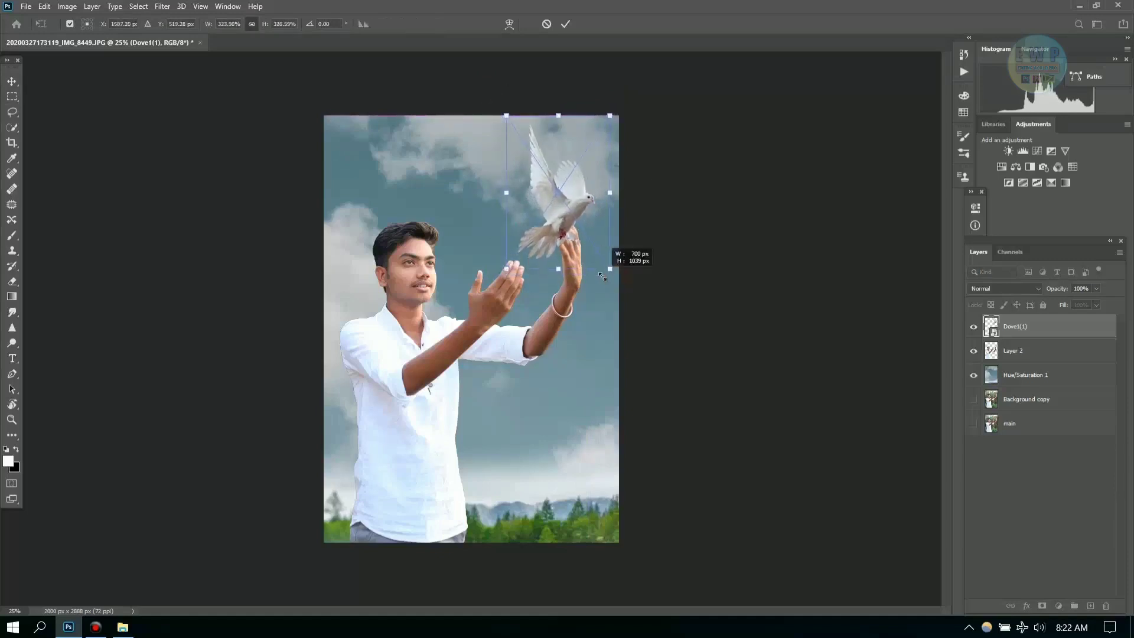
drag(532, 248, 528, 248)
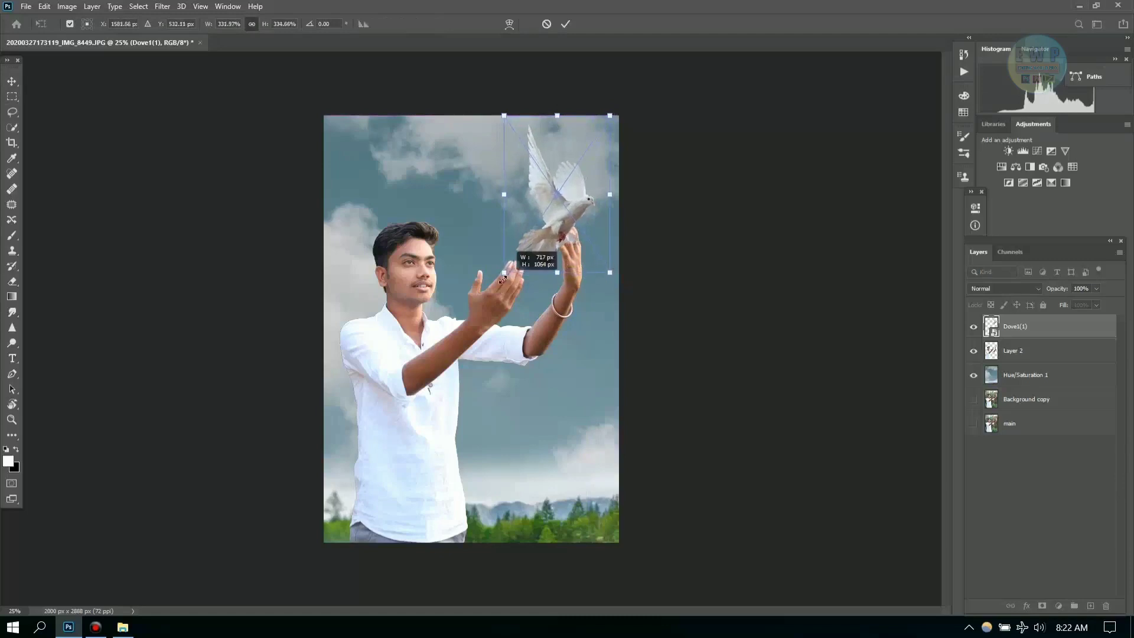
click(1030, 358)
Duplicate Layer 2 and move the copy above the Dove1(1) layer.
right_click(1026, 350)
click(1048, 352)
mouse_move(1048, 352)
mouse_down()
mouse_move(1086, 408)
mouse_move(1090, 605)
mouse_up()
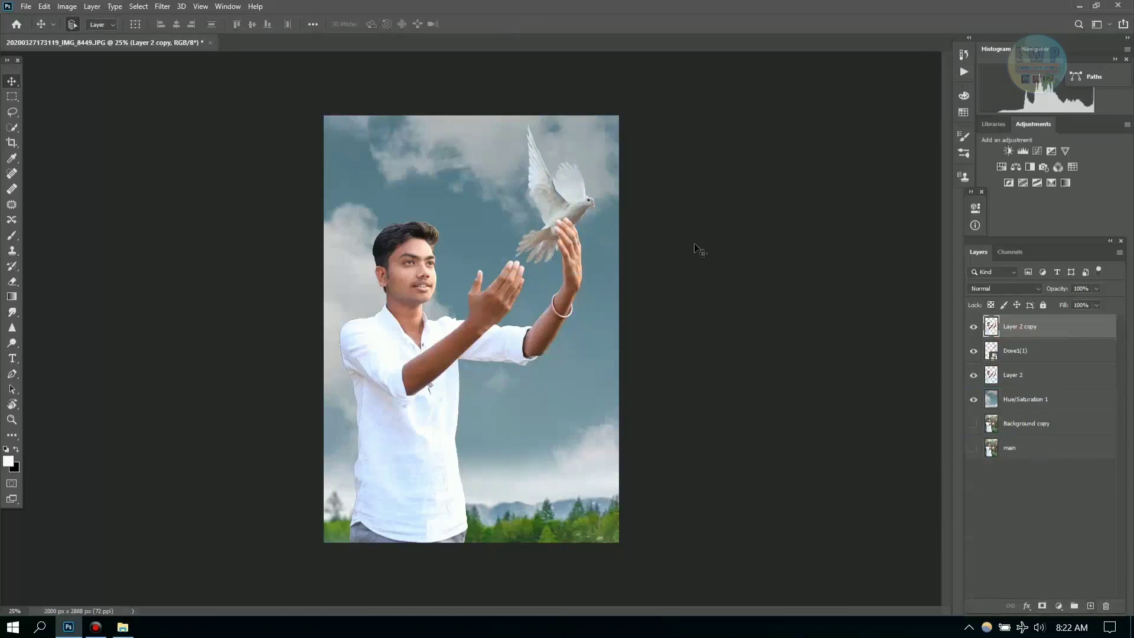
Erase the Layer 2 copy around the fingertips so the fingers overlap the dove.
click(12, 281)
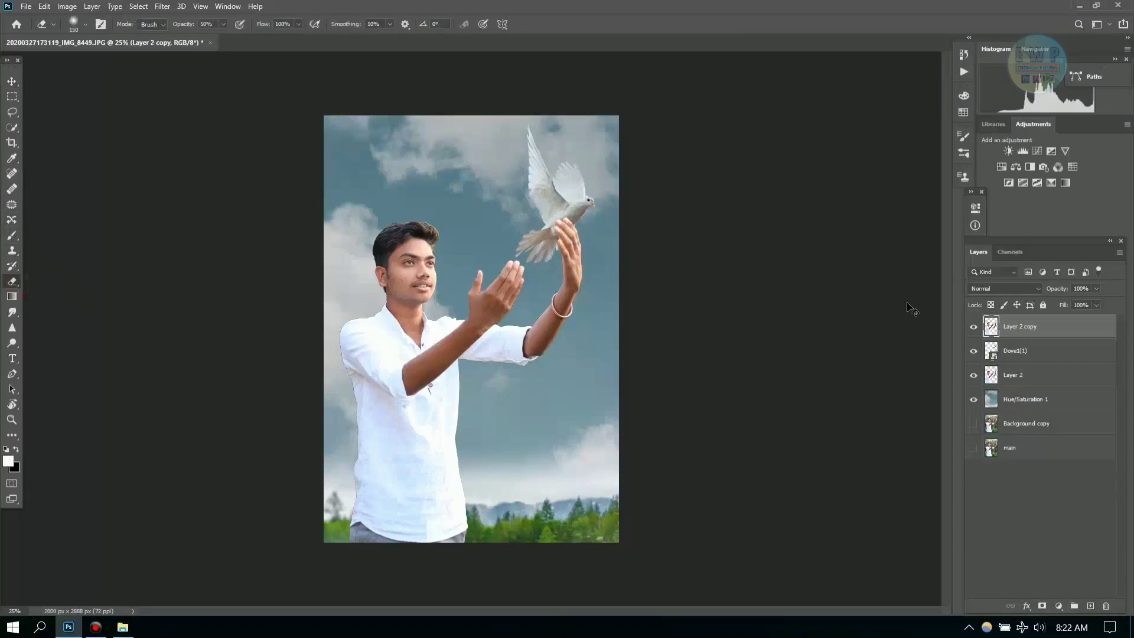
key(ctrl+plus)
key(ctrl+plus)
key(ctrl+plus)
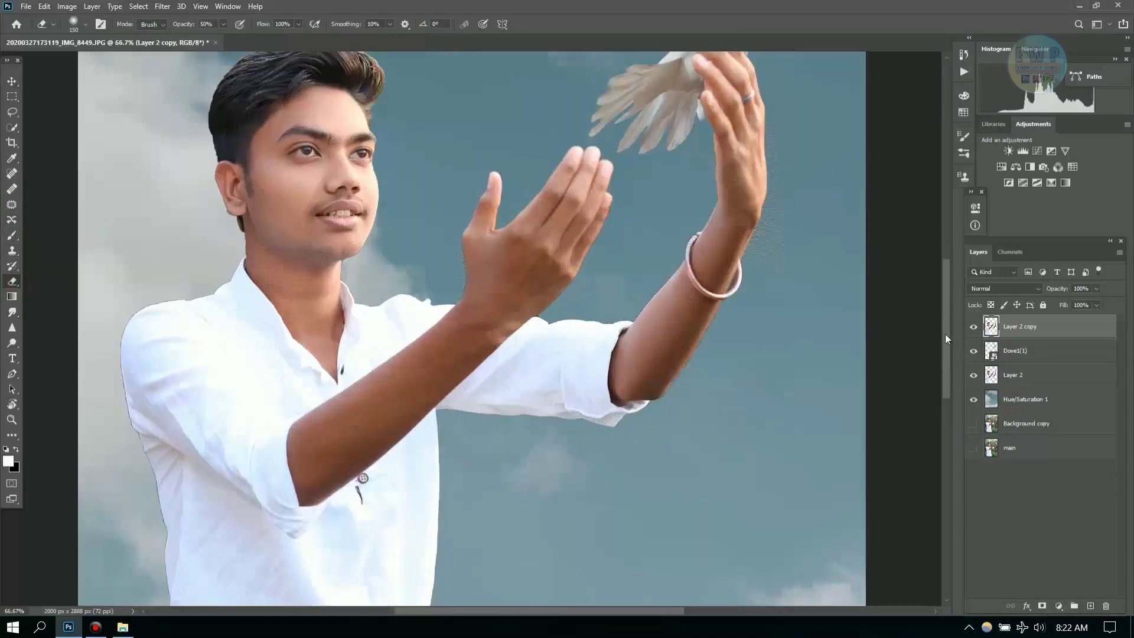
drag(945, 334, 943, 274)
scroll(945, 278, right, 2)
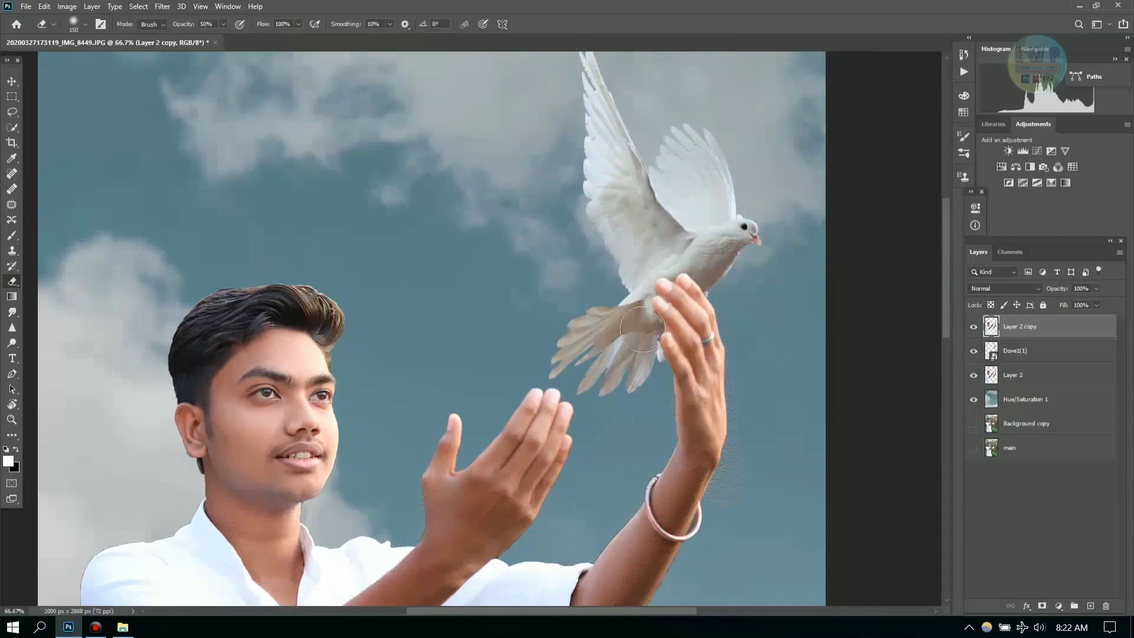
key(ctrl+plus)
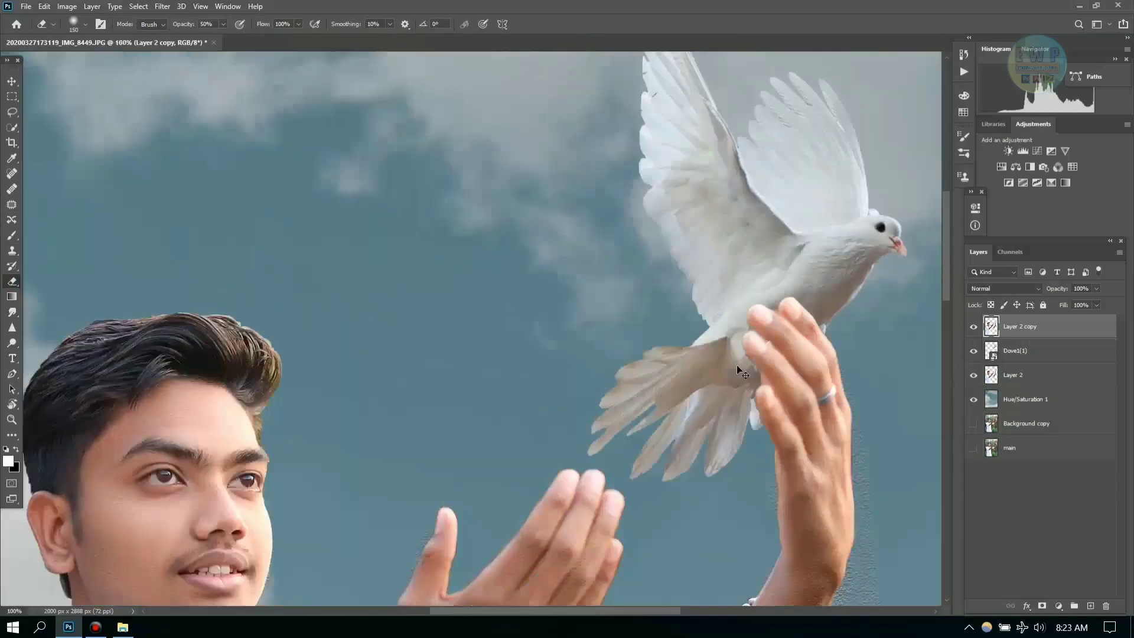
key(bracketleft)
key(bracketleft)
key(bracketleft)
key(ctrl+plus)
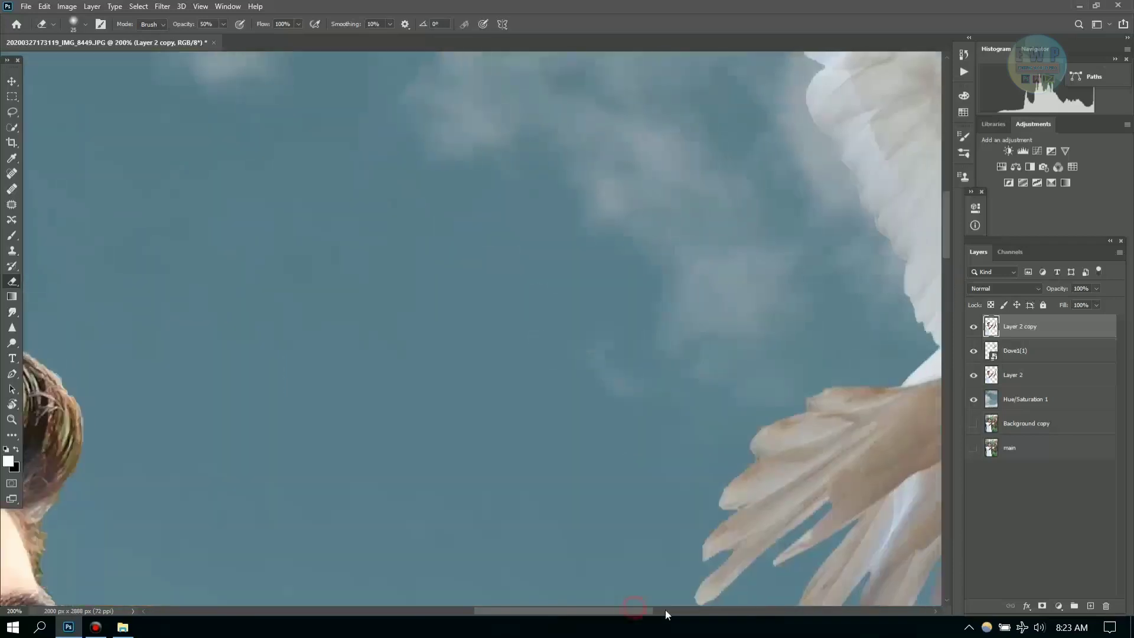
drag(665, 610, 767, 609)
drag(501, 418, 481, 405)
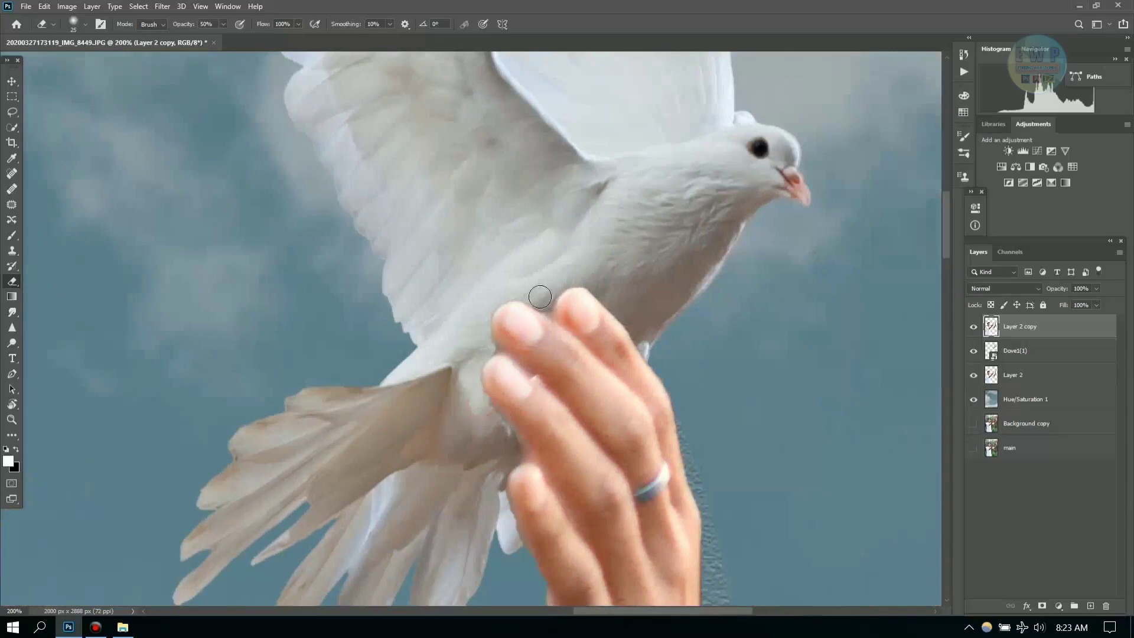
drag(545, 304, 490, 425)
key(ctrl+minus)
key(ctrl+minus)
key(ctrl+minus)
key(ctrl+minus)
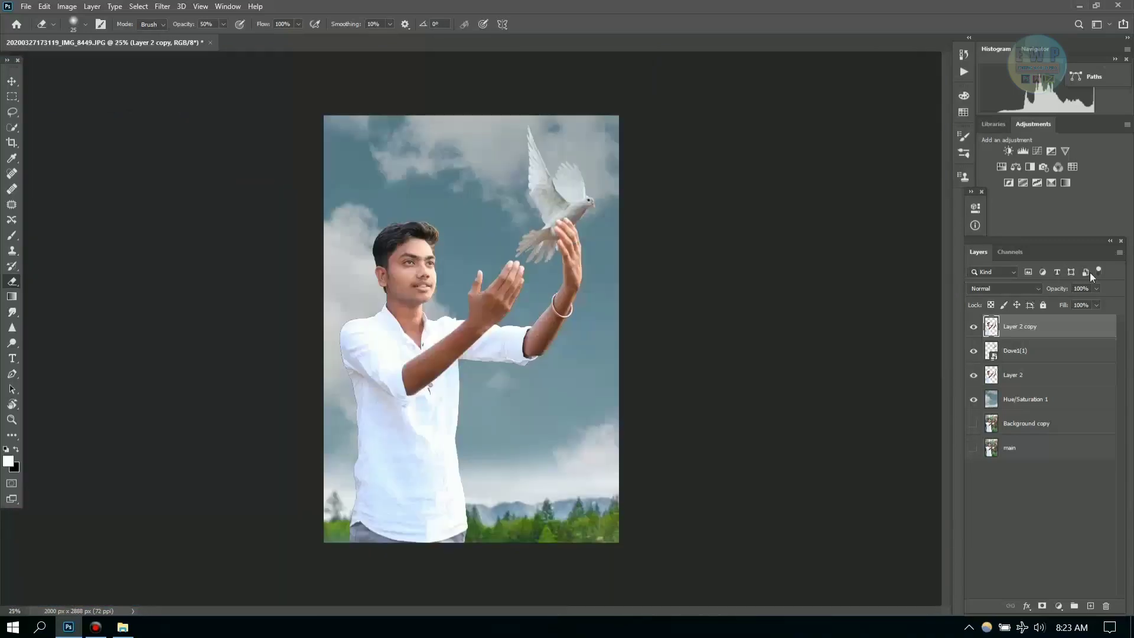
Add a Hue/Saturation layer above Dove1(1) with the Master hue shifted to +3.
click(1051, 356)
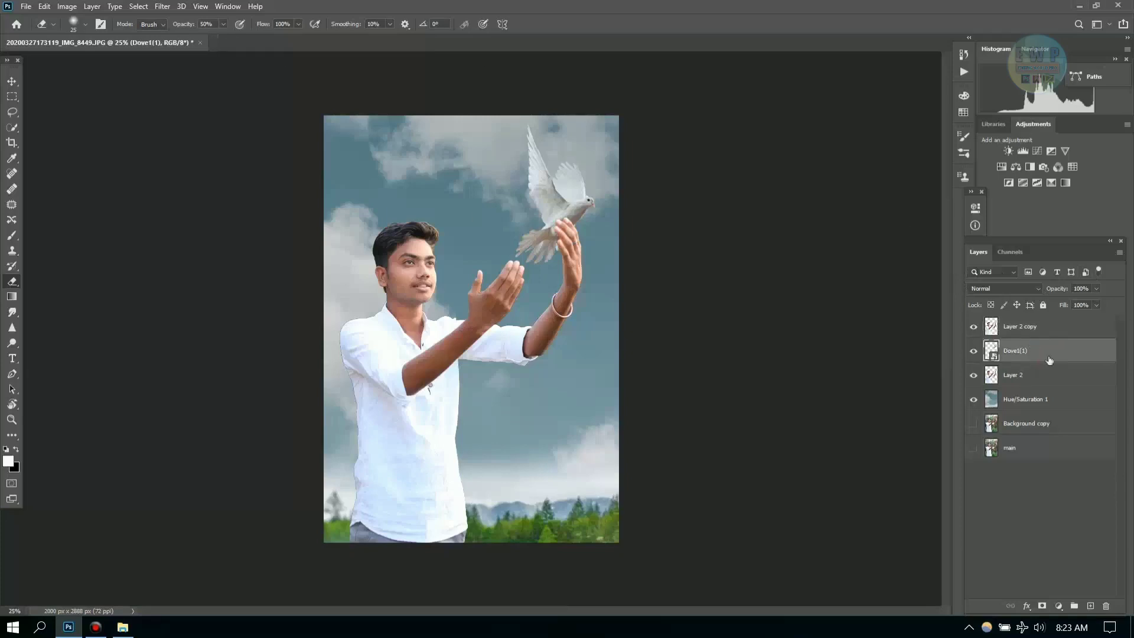
click(1015, 167)
click(904, 258)
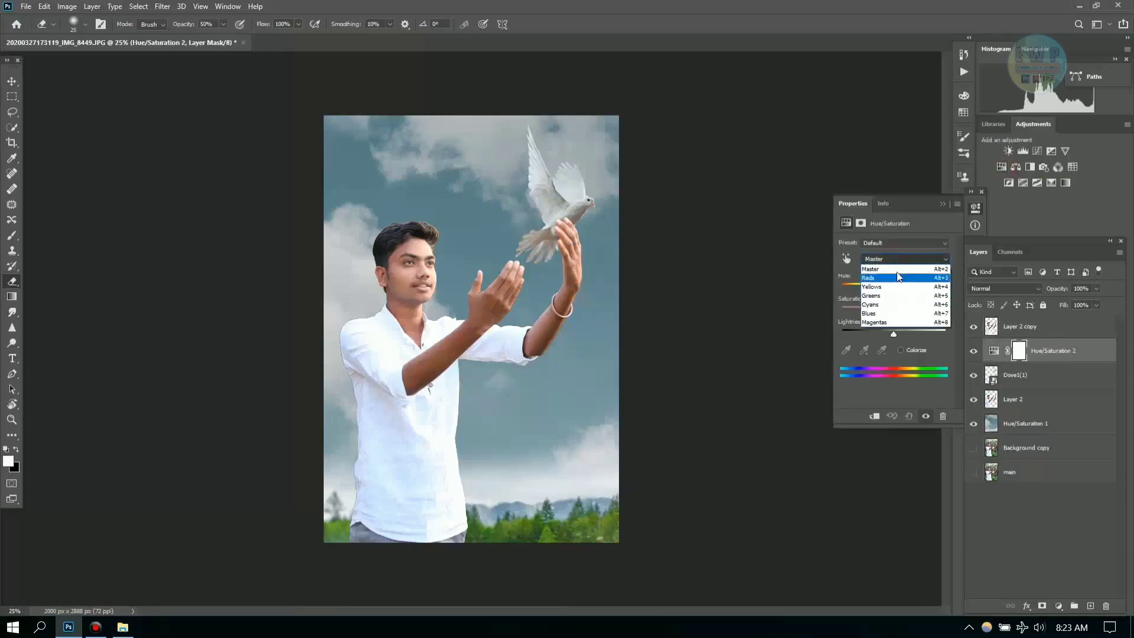
key(Escape)
drag(893, 288, 895, 288)
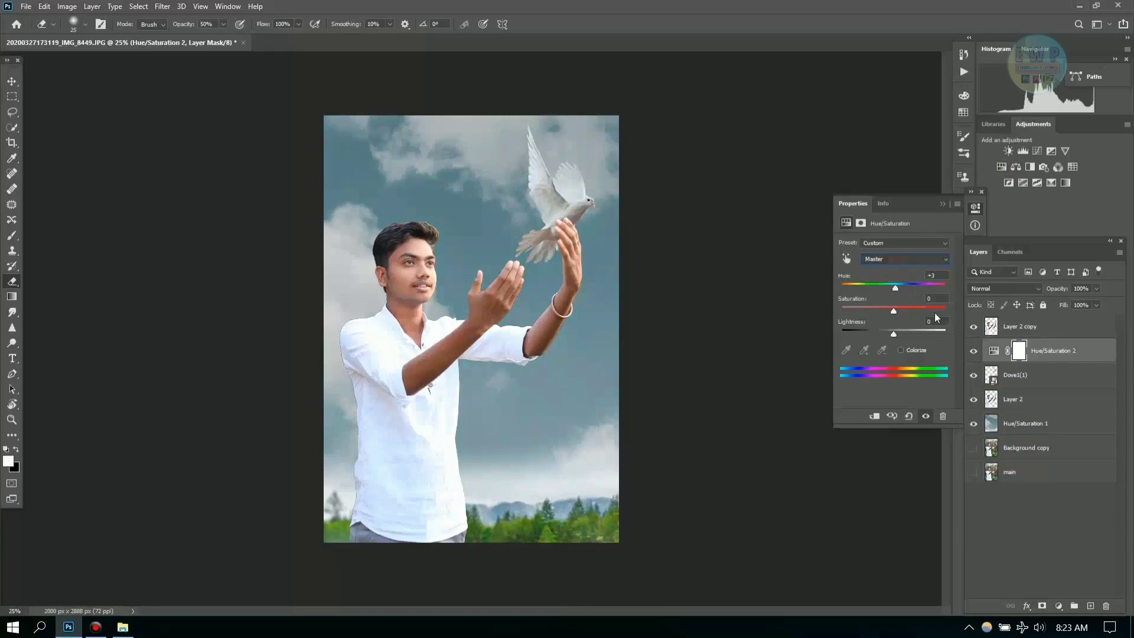
In the Dove1(1).png smart object, add a Hue/Saturation layer desaturating and shifting the reds.
click(1025, 376)
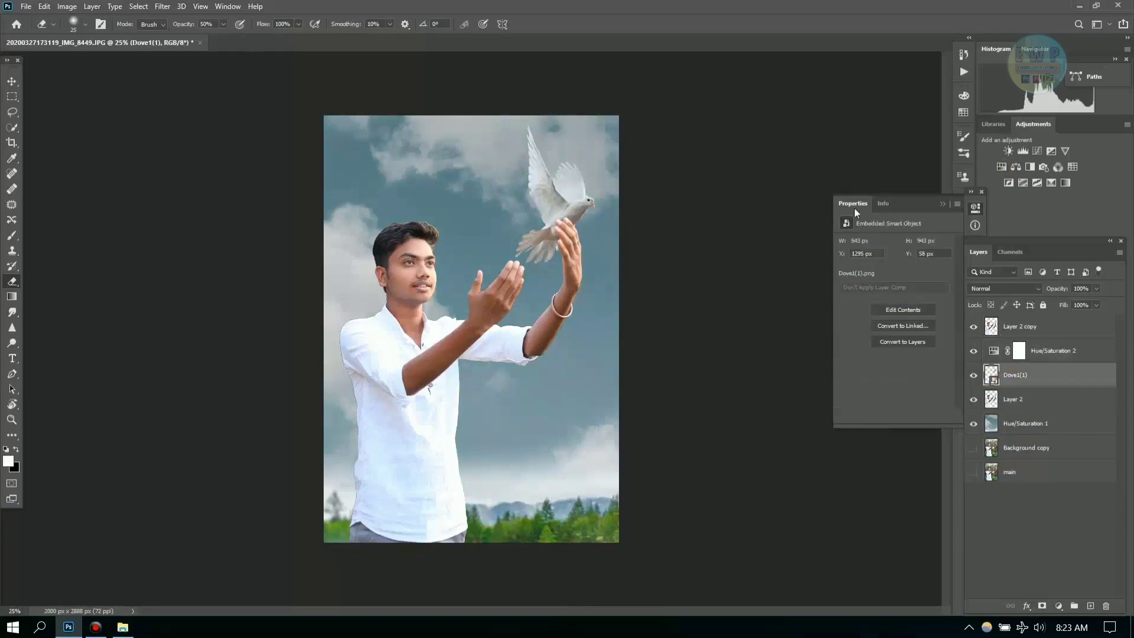
click(917, 310)
click(1001, 167)
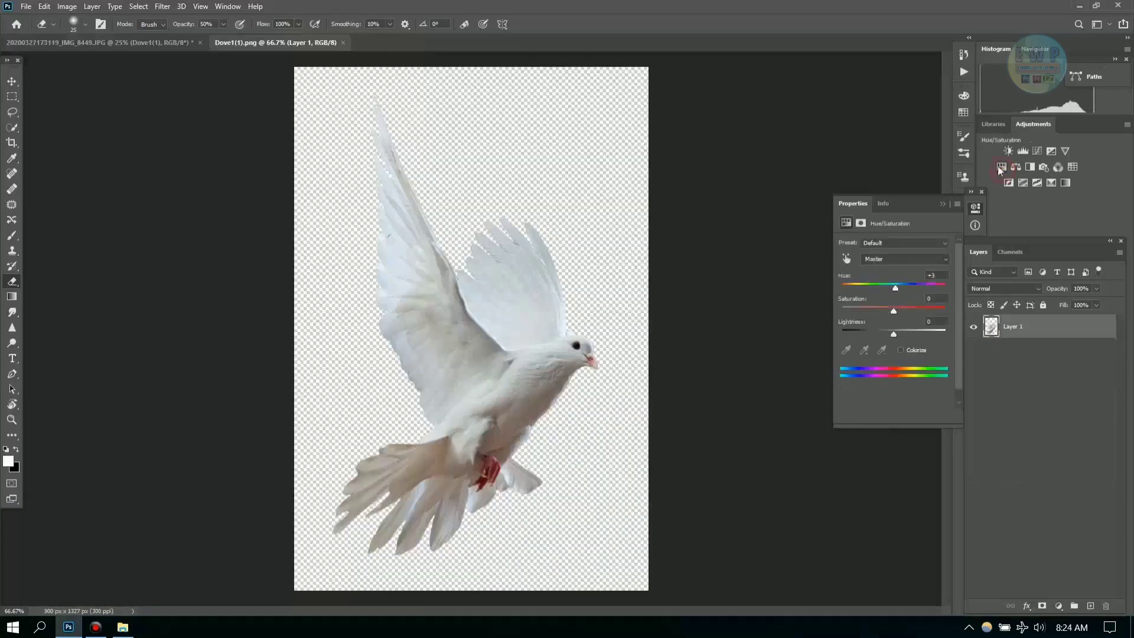
click(903, 259)
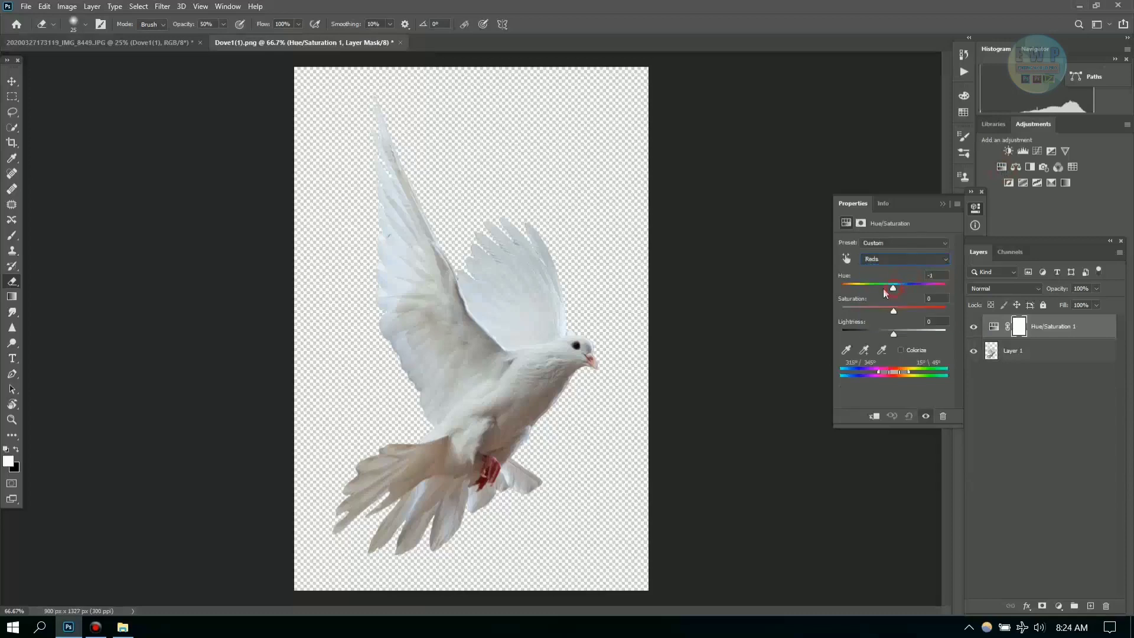
drag(885, 289, 877, 314)
click(883, 260)
click(889, 289)
click(941, 285)
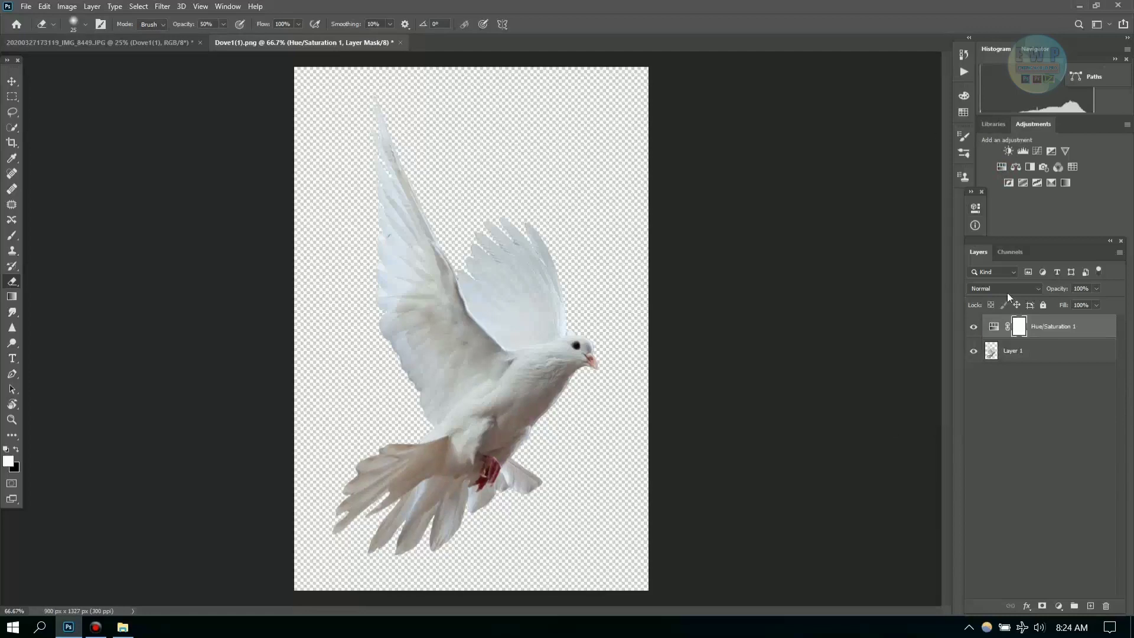
Back in the composite, delete the Hue/Saturation 2 adjustment layer.
click(165, 44)
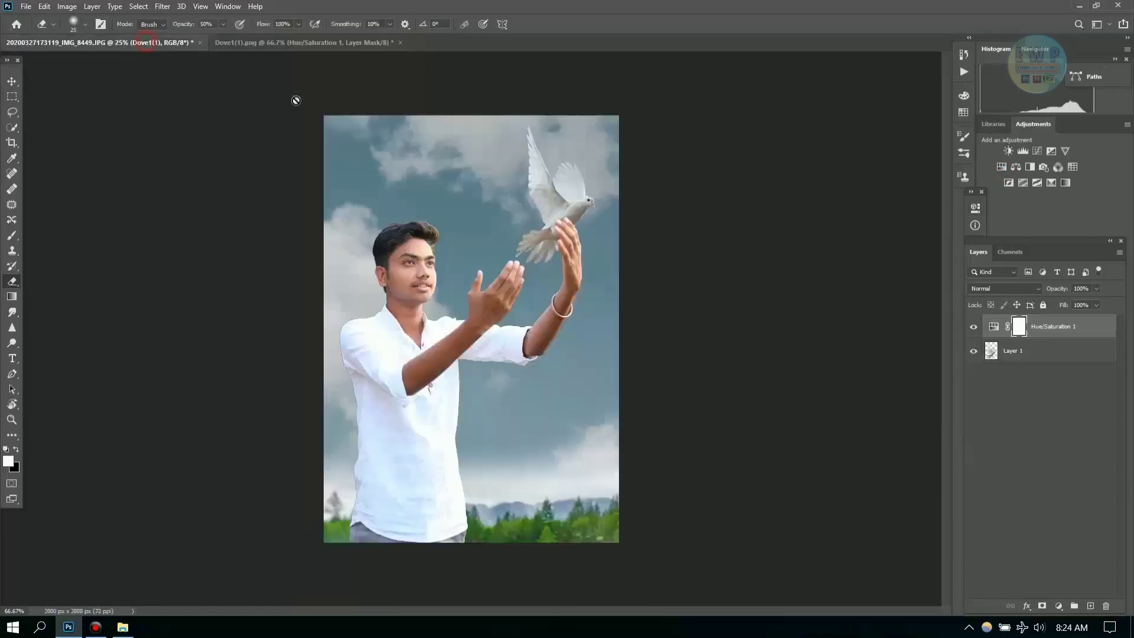
right_click(1085, 378)
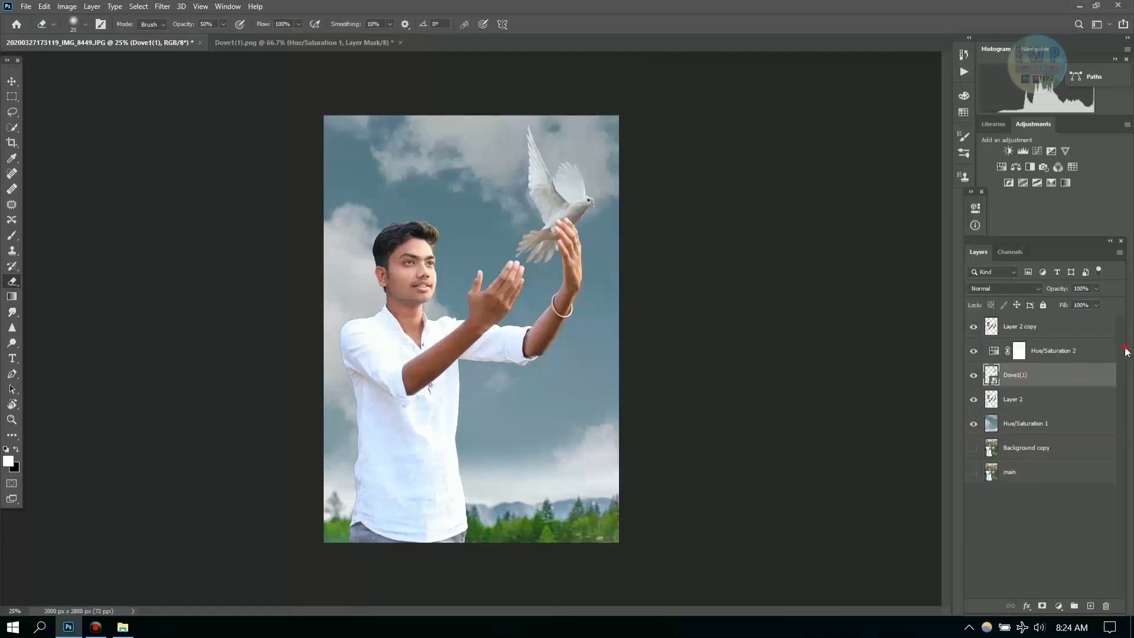
click(1018, 354)
key(Delete)
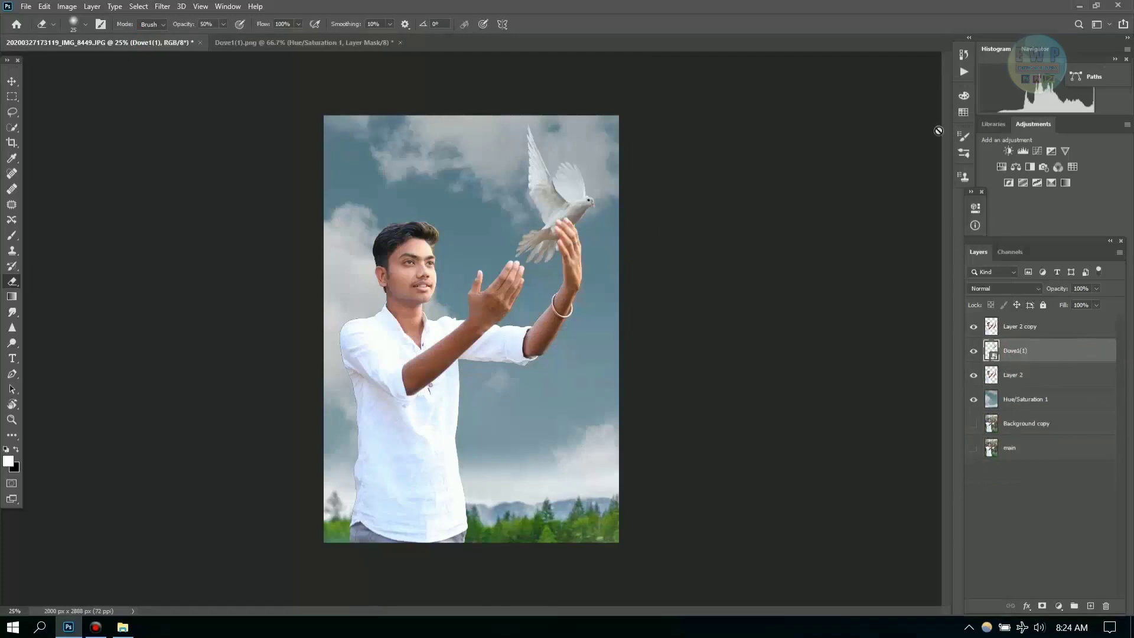
Add a Path Blur to the dove along a curved upward path with Speed set to 6.
click(165, 6)
mouse_move(213, 229)
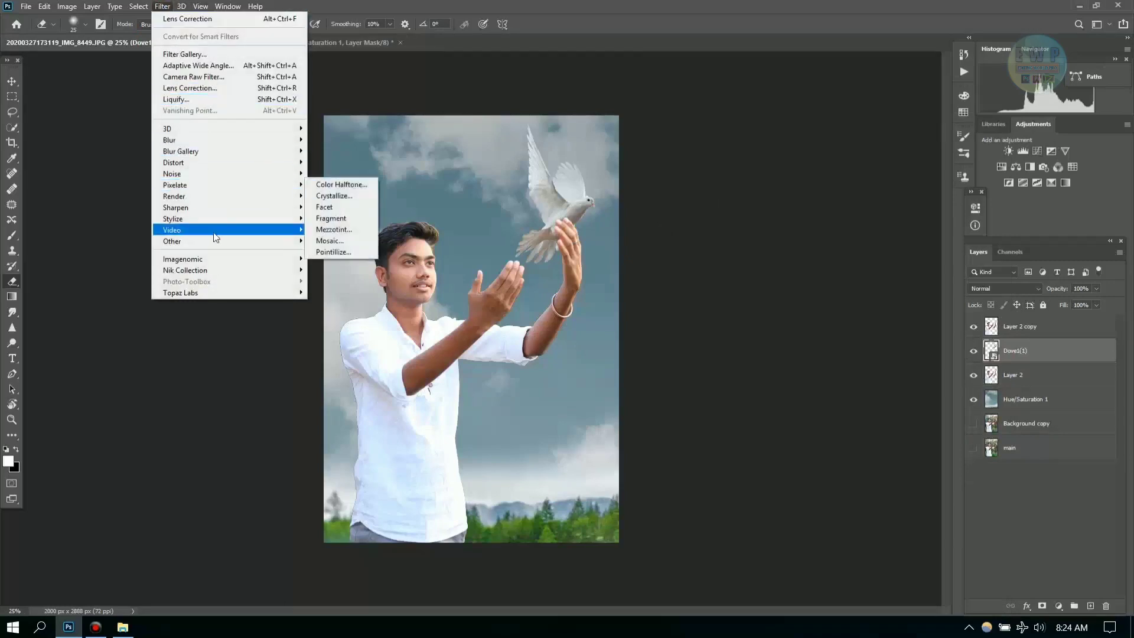
click(330, 186)
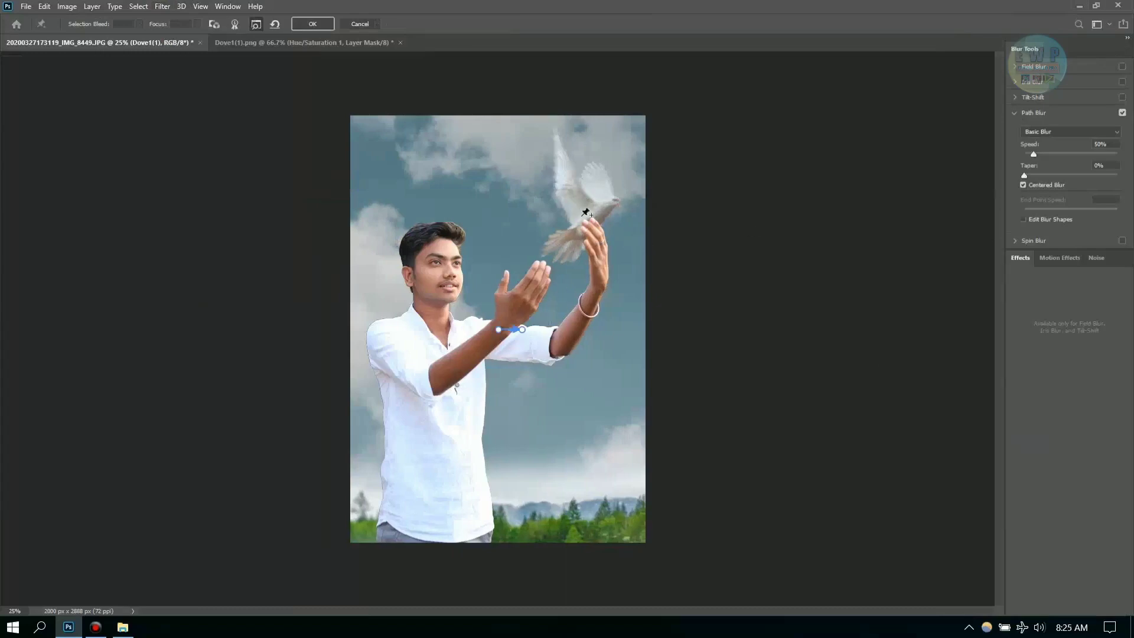
click(615, 213)
click(588, 264)
click(528, 286)
click(501, 286)
click(501, 219)
click(511, 180)
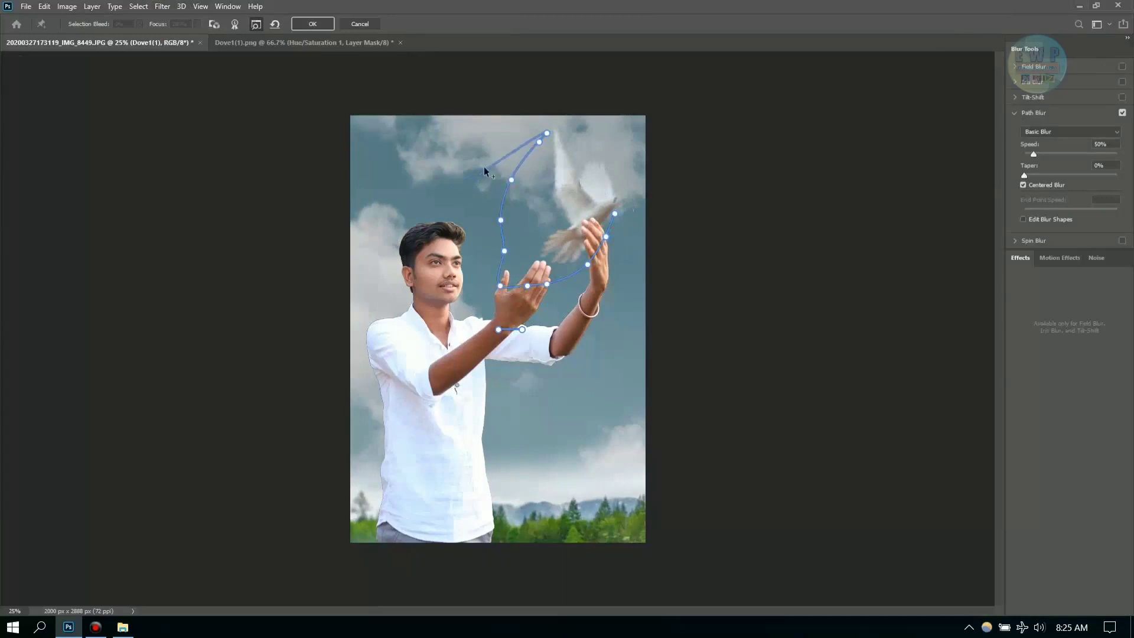
double_click(546, 132)
text(6)
key(Return)
click(314, 25)
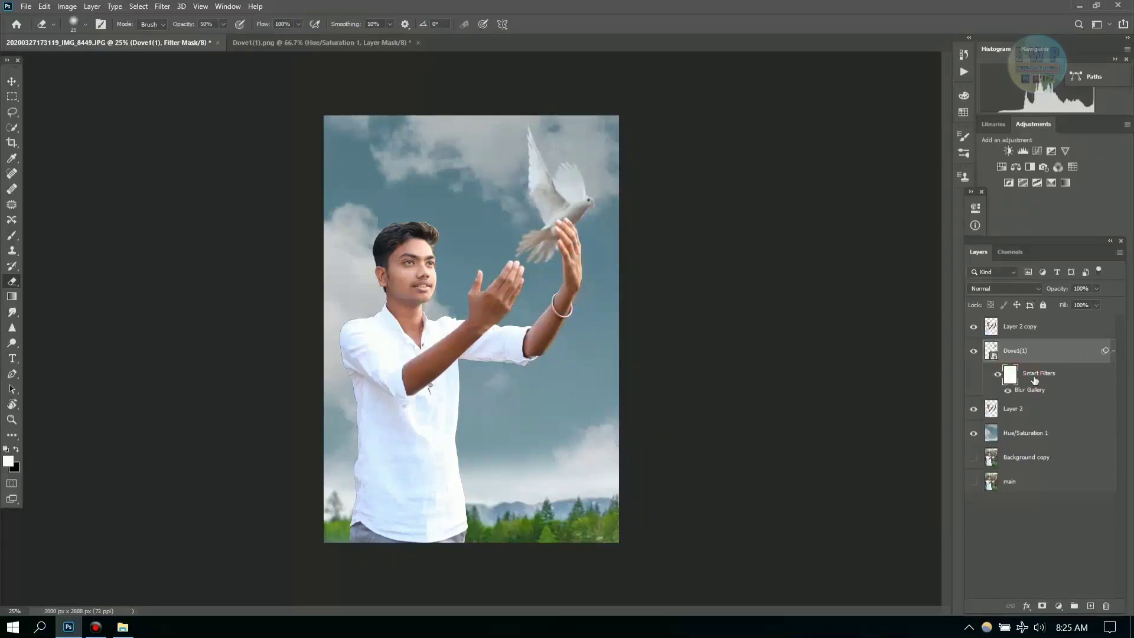
Paint the dove's blur filter mask black, then white, over its wing.
click(1004, 382)
click(14, 450)
click(11, 237)
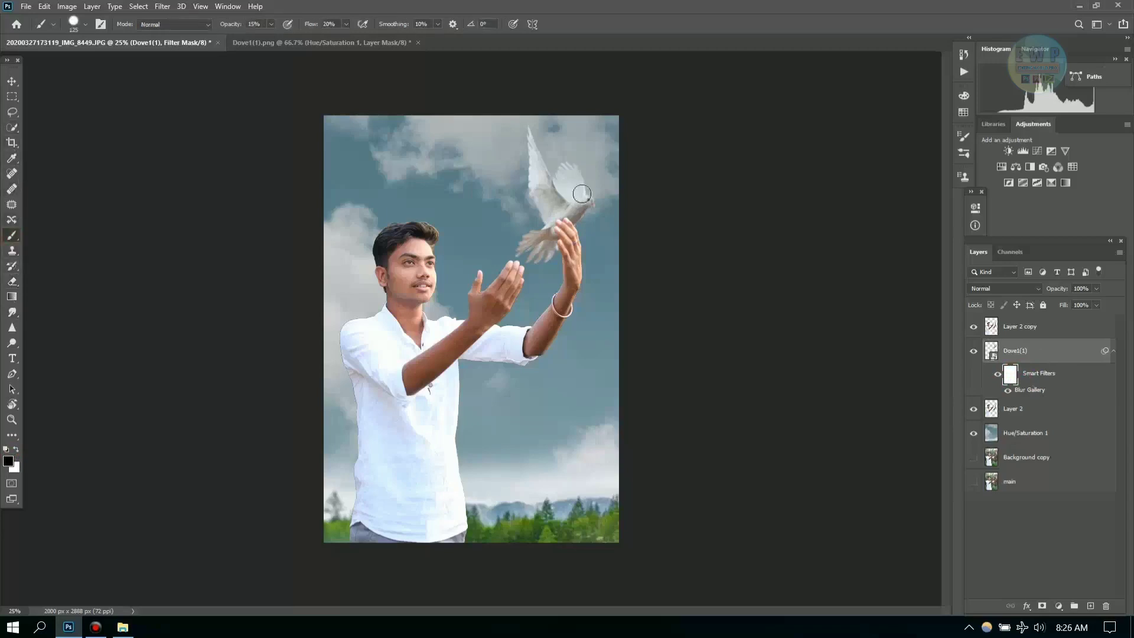
key(ctrl+plus)
key(ctrl+plus)
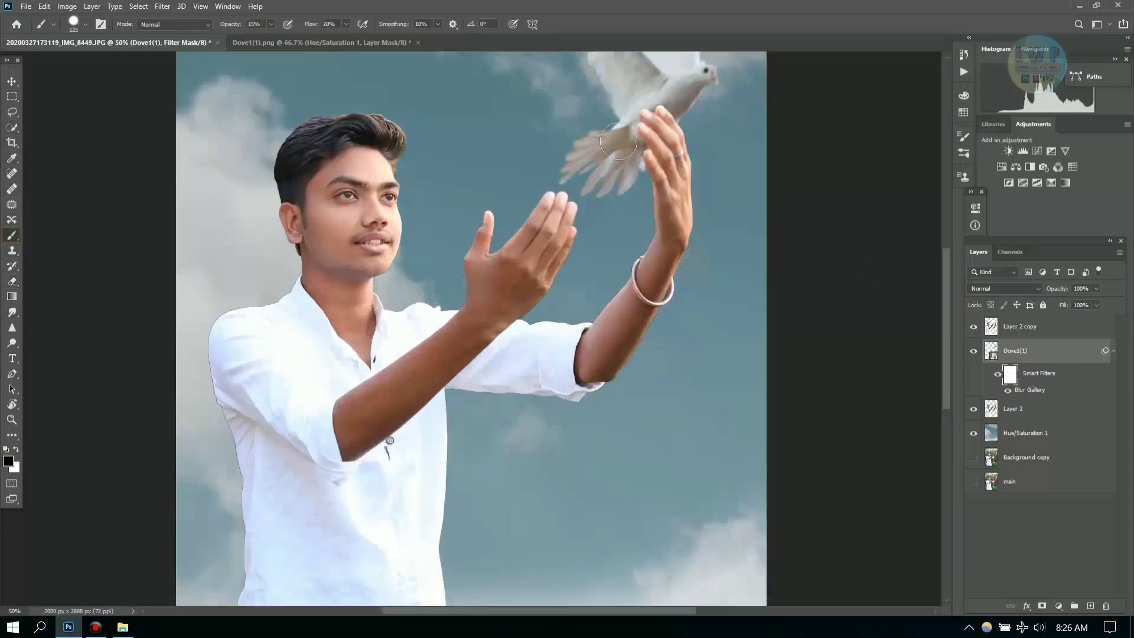
drag(610, 83, 618, 169)
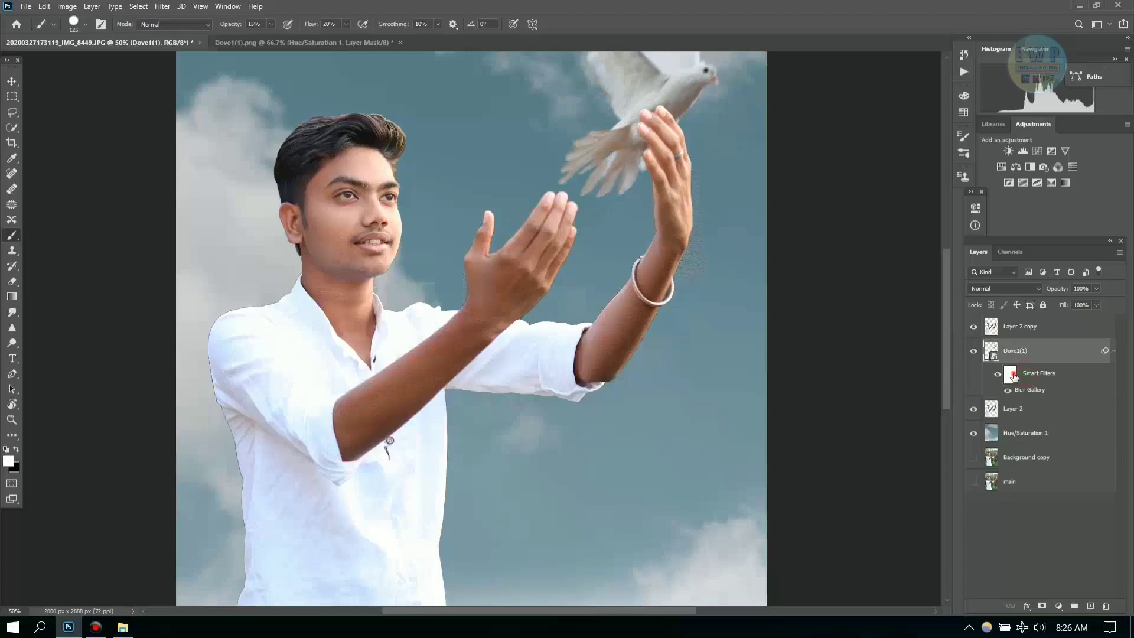
click(16, 449)
drag(614, 145, 576, 174)
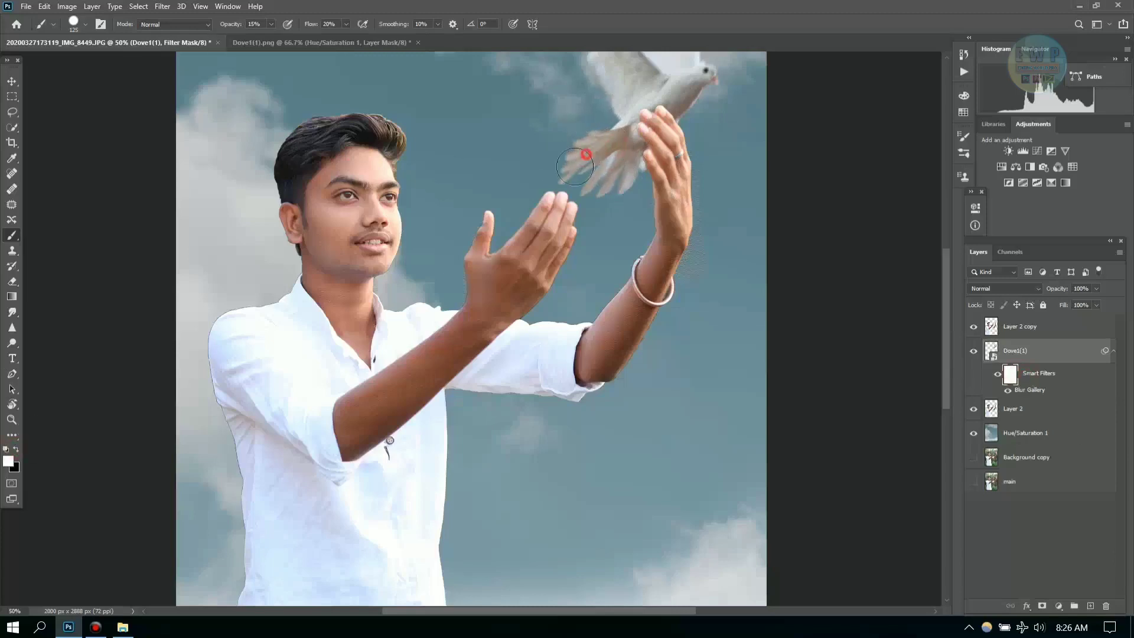
drag(947, 343, 949, 304)
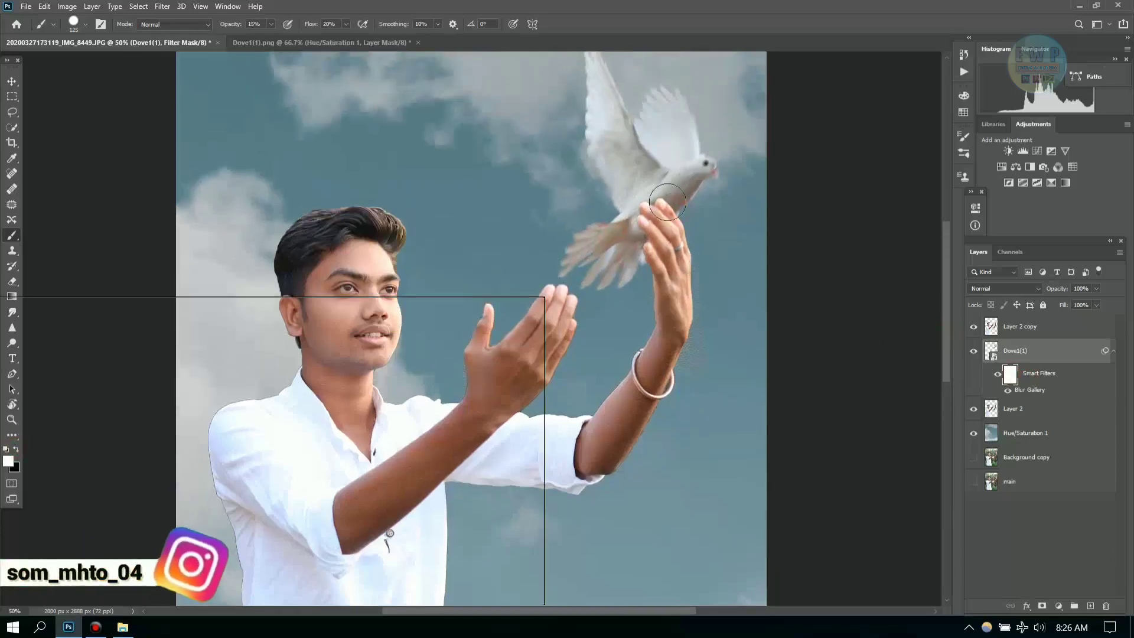
scroll(929, 305, down, 1)
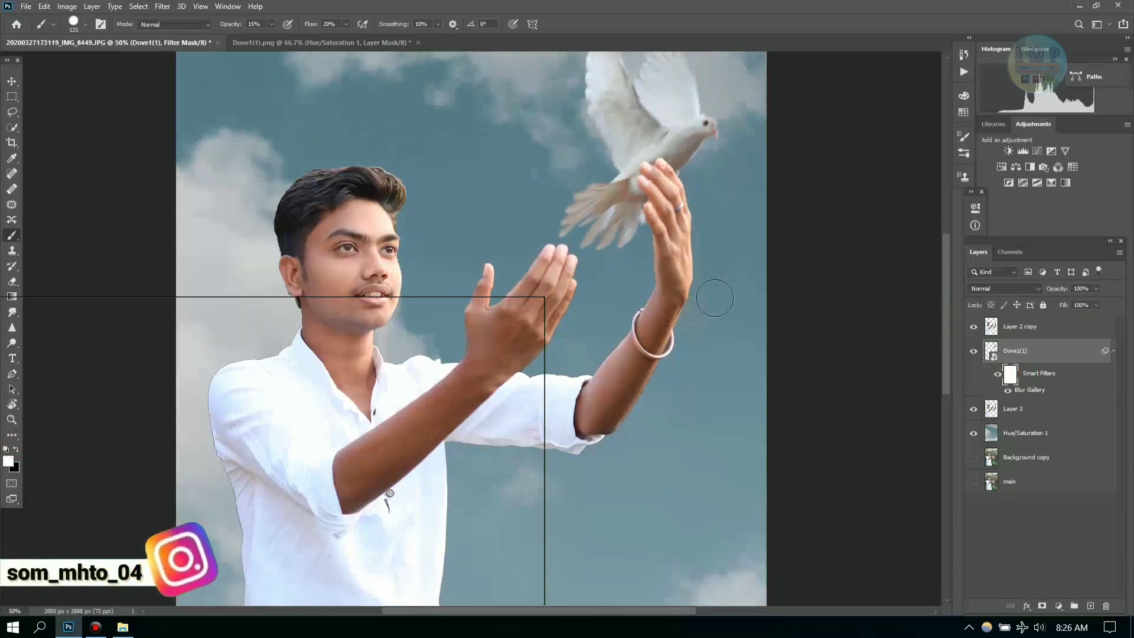
key(ctrl+minus)
key(ctrl+minus)
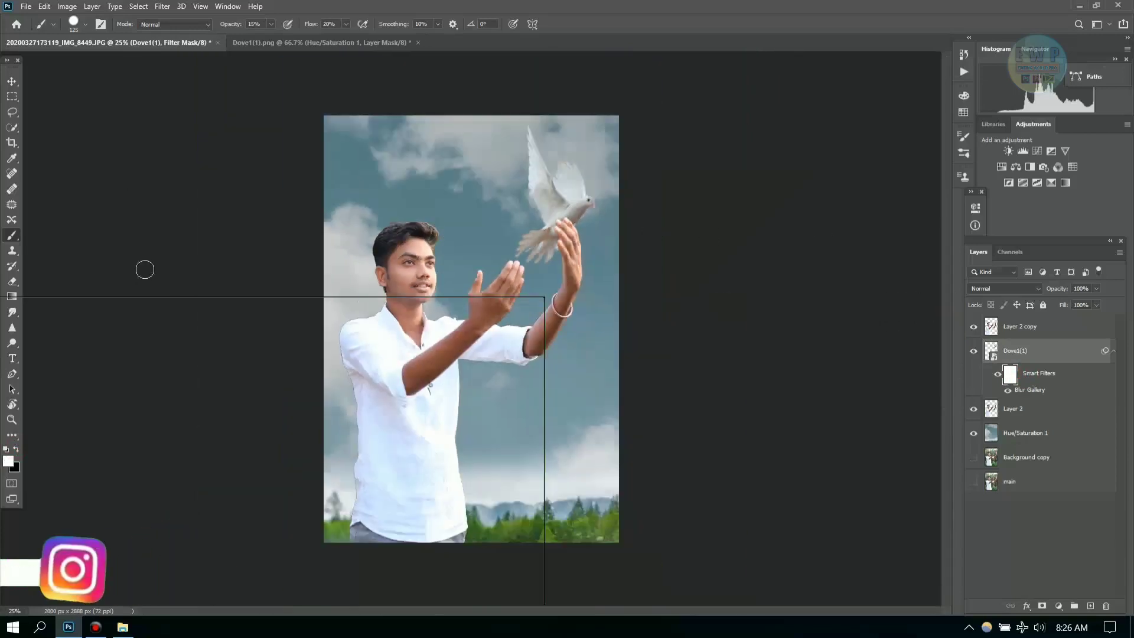
mouse_move(122, 627)
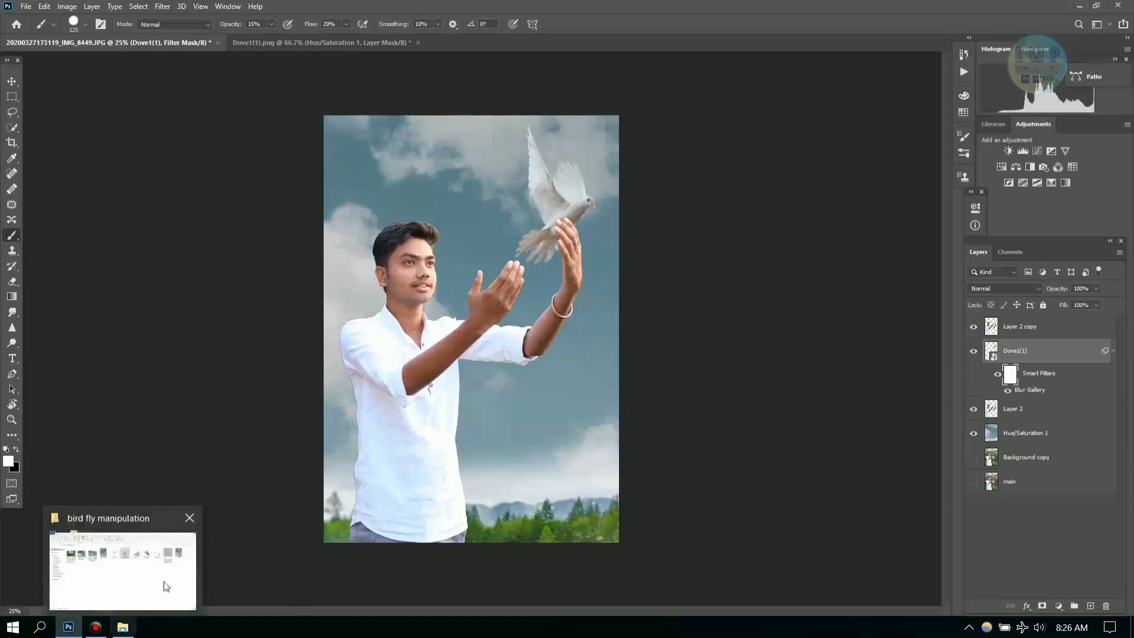
Place the Dove 2(1) image on the canvas with its layer above Layer 2 copy.
click(118, 552)
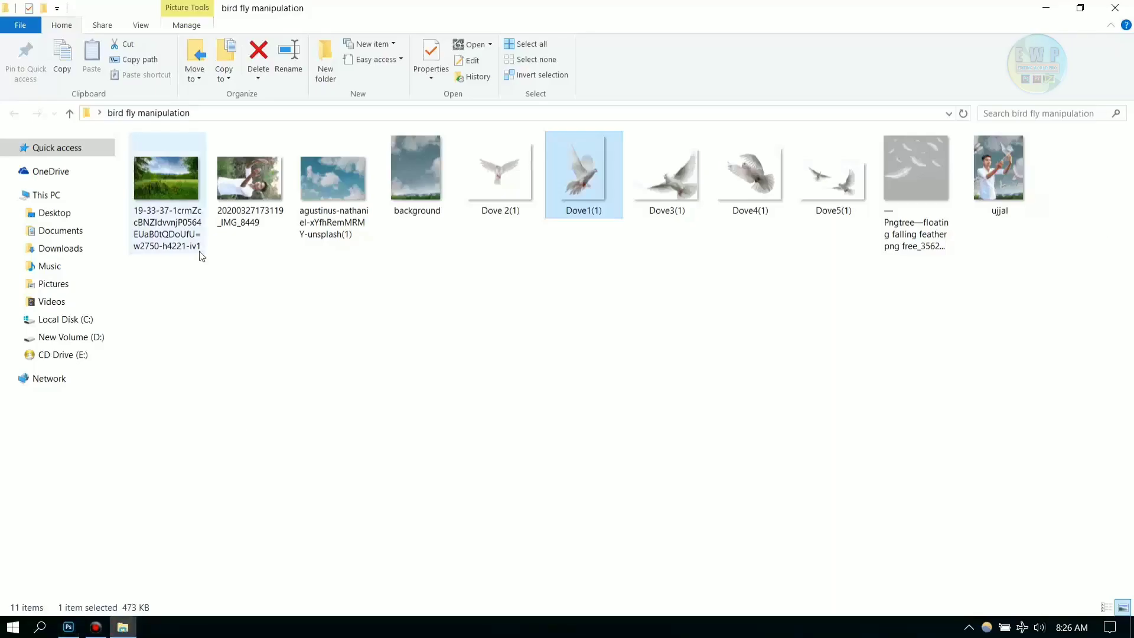
mouse_move(499, 175)
mouse_down()
mouse_move(721, 366)
mouse_move(607, 339)
mouse_up()
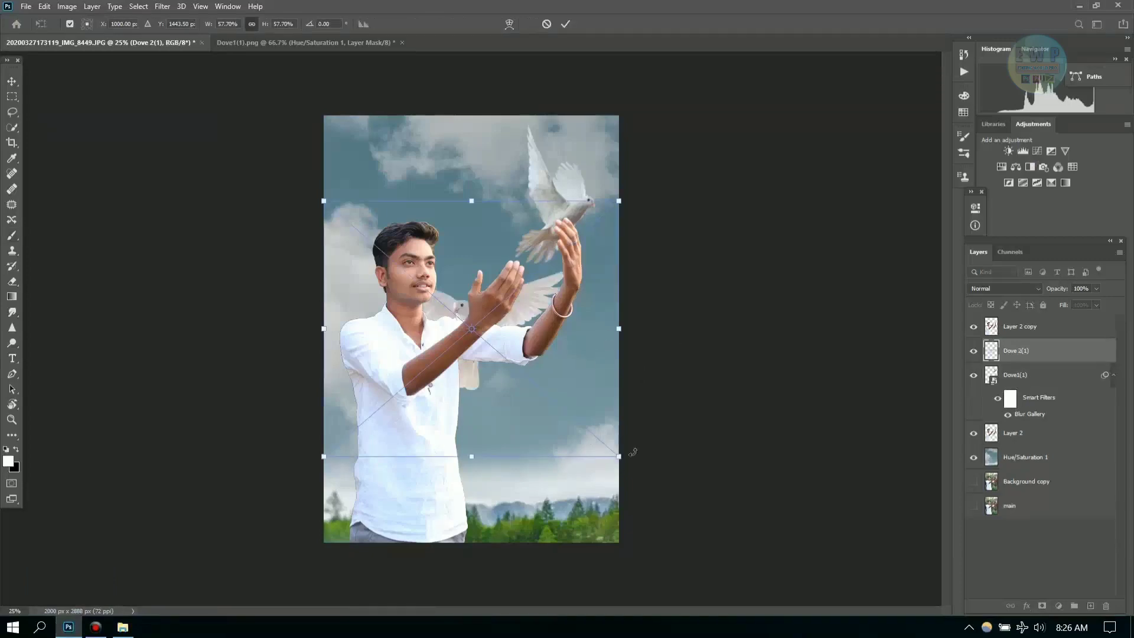
key(Return)
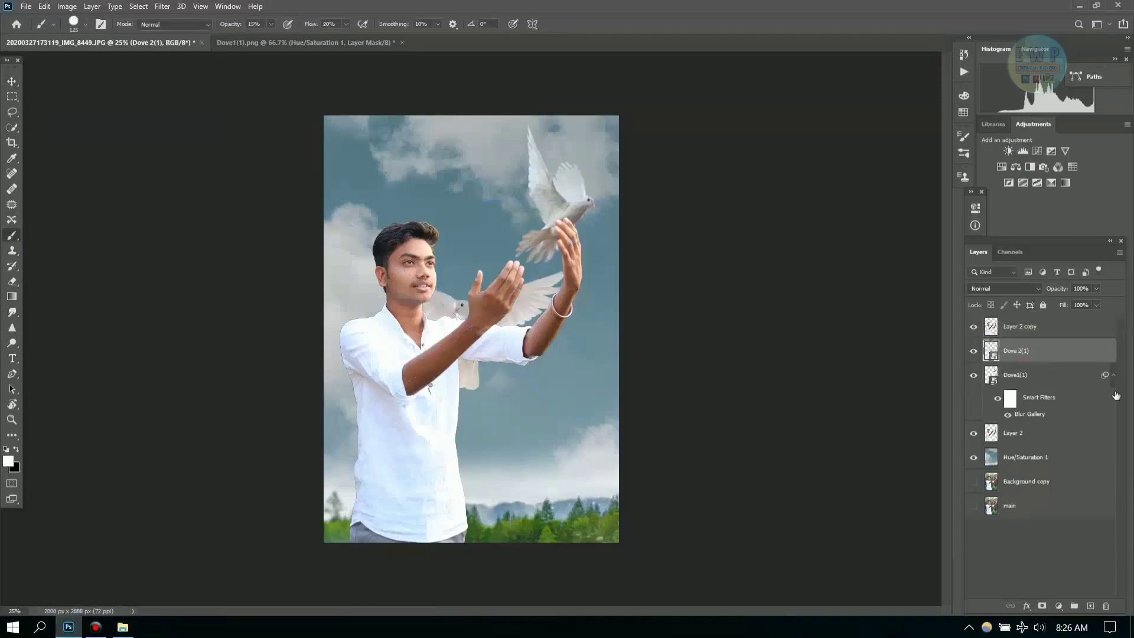
drag(1092, 362, 1040, 322)
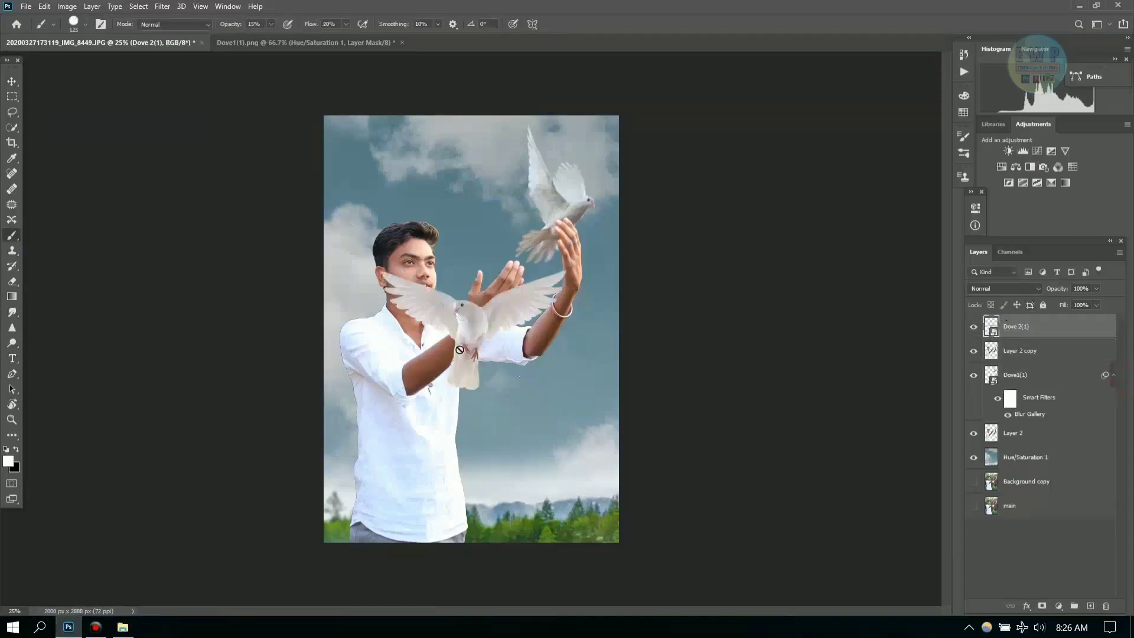
Scale the new dove down and move it to the right side of the sky.
key(ctrl+t)
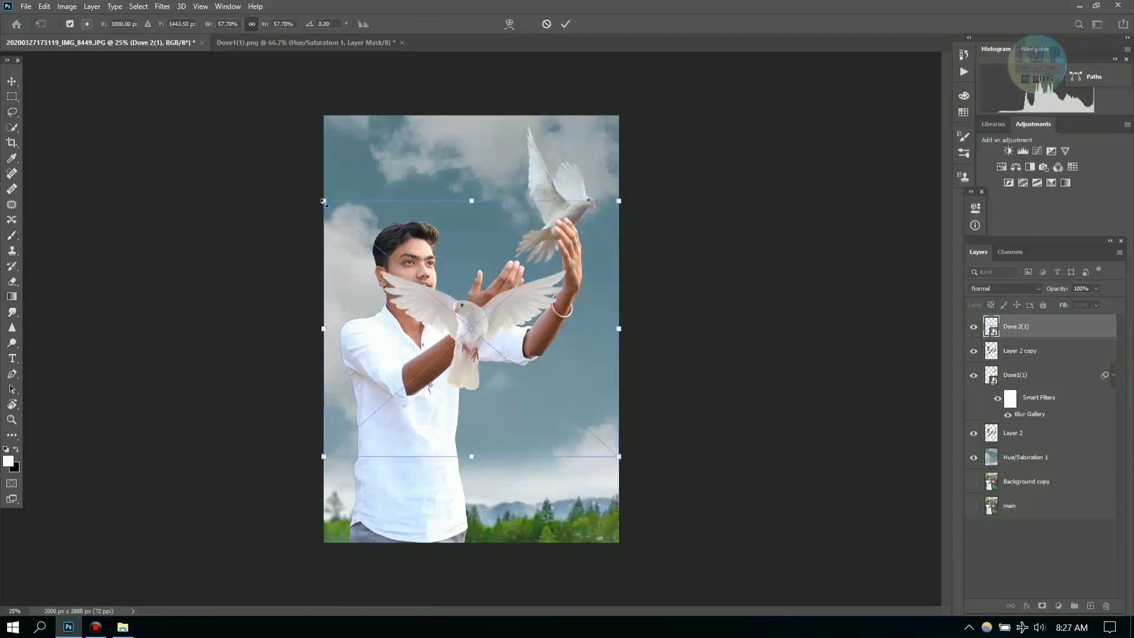
drag(323, 201, 471, 329)
mouse_move(618, 457)
mouse_down()
mouse_move(638, 477)
mouse_move(630, 467)
mouse_up()
key(Return)
mouse_move(545, 391)
mouse_down()
mouse_move(603, 372)
mouse_move(582, 383)
mouse_up()
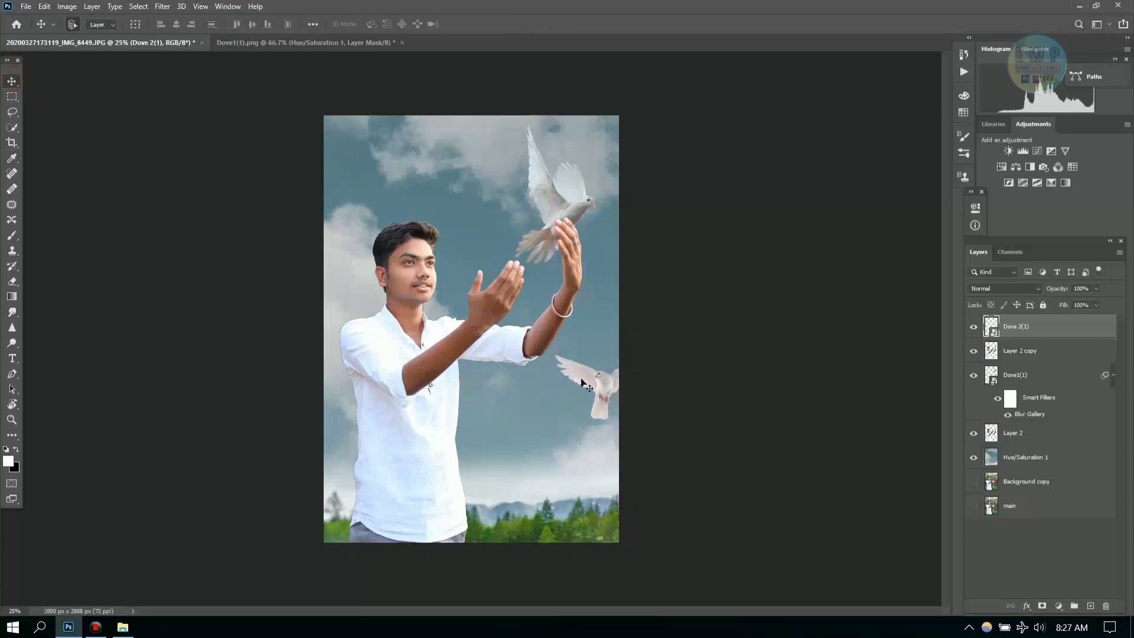
Shrink the right-edge dove slightly, nudge it lower, and drag in the Dove1(1) image.
key(ctrl+t)
drag(524, 454, 540, 441)
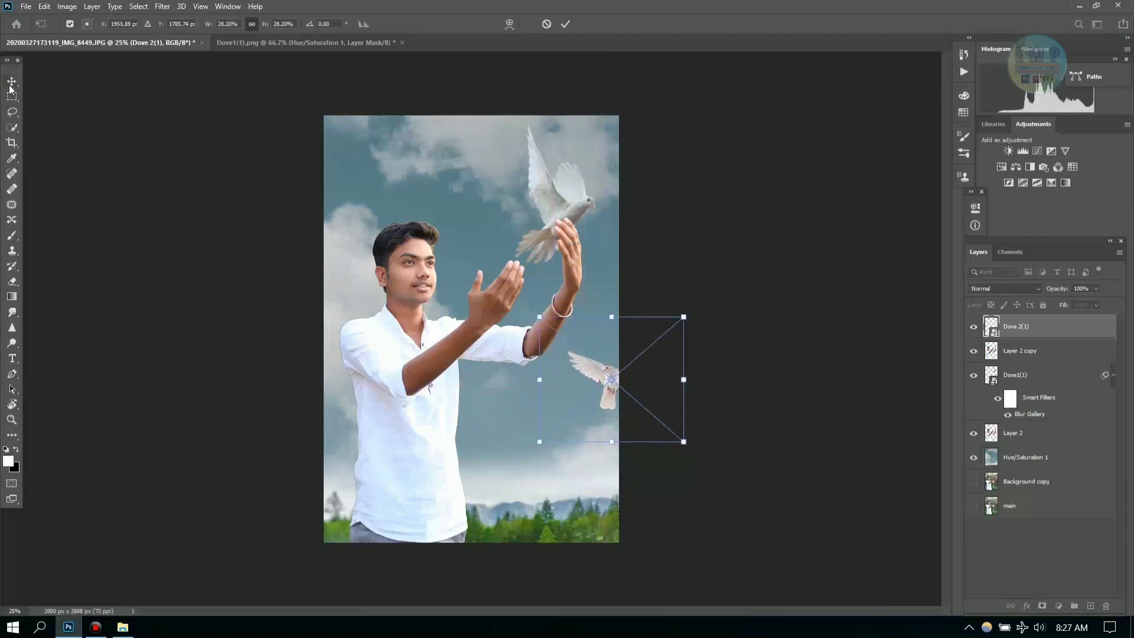
key(Return)
drag(602, 372, 601, 384)
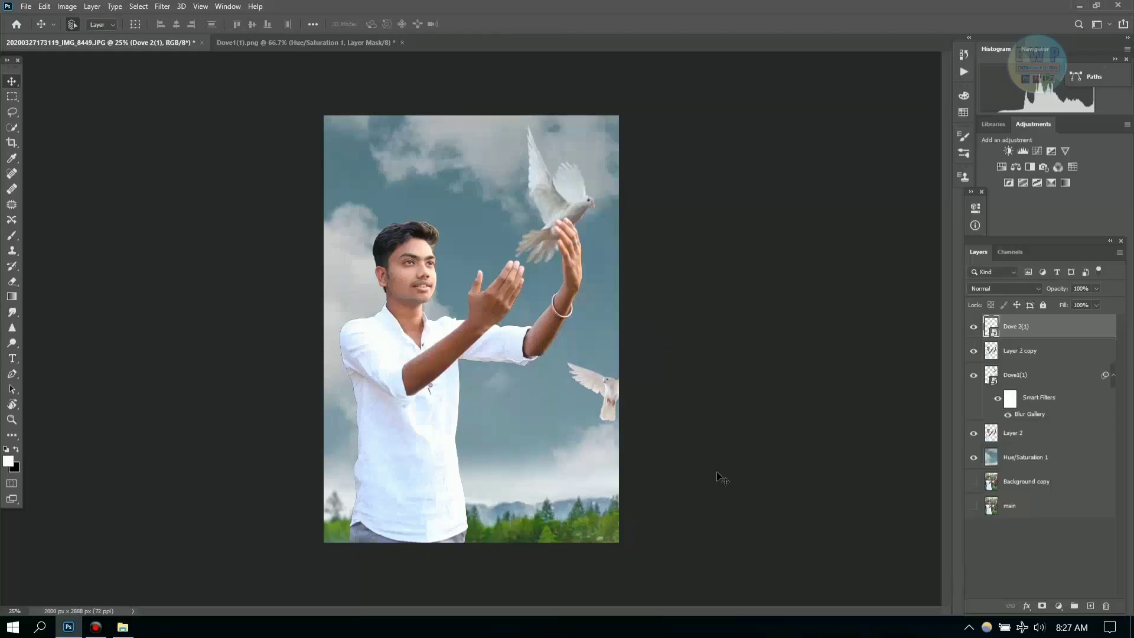
click(123, 626)
mouse_move(594, 188)
mouse_down()
mouse_move(184, 558)
mouse_move(462, 316)
mouse_up()
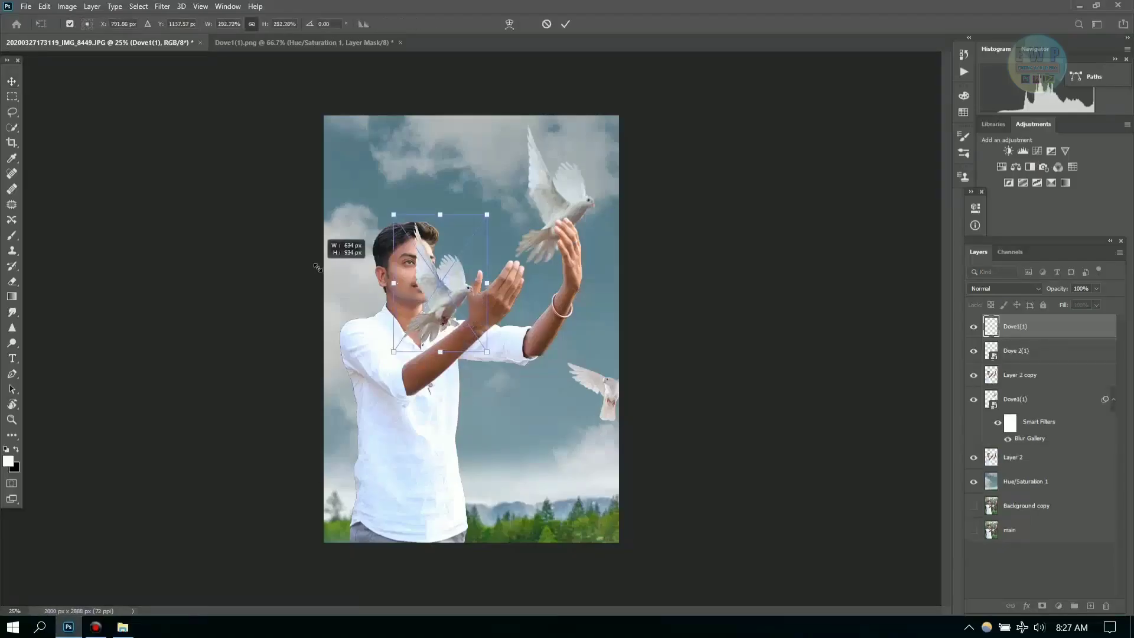
Cancel Dove1(1) and place Dove4(1) instead, flipped horizontally and scaled down.
key(Escape)
click(122, 627)
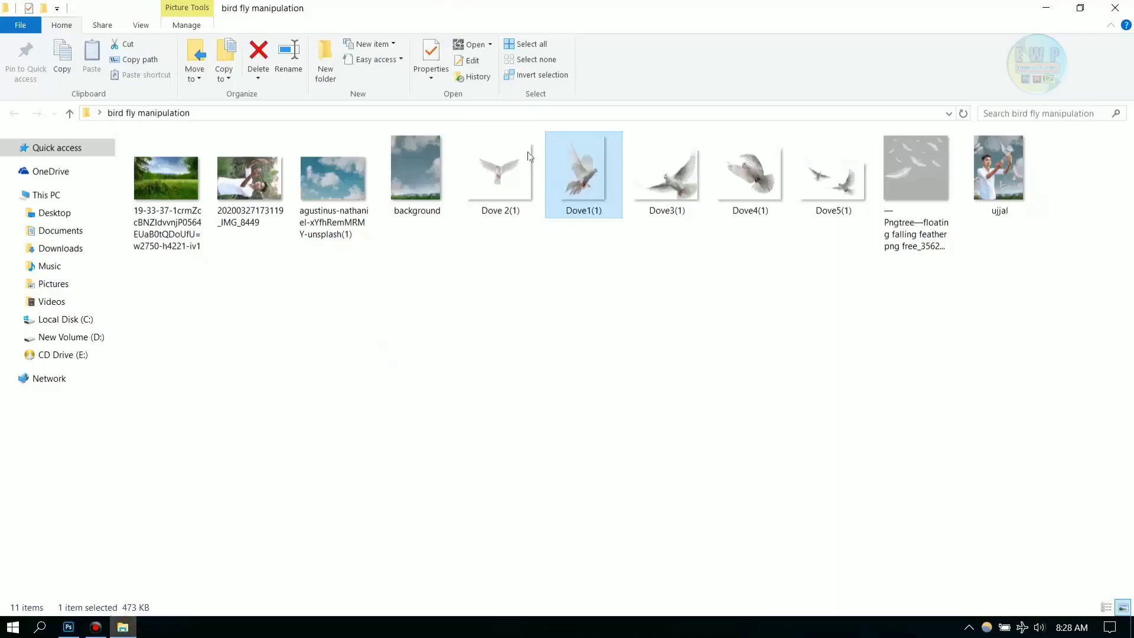
mouse_move(750, 178)
mouse_down()
mouse_move(494, 420)
mouse_move(389, 190)
mouse_up()
right_click(493, 278)
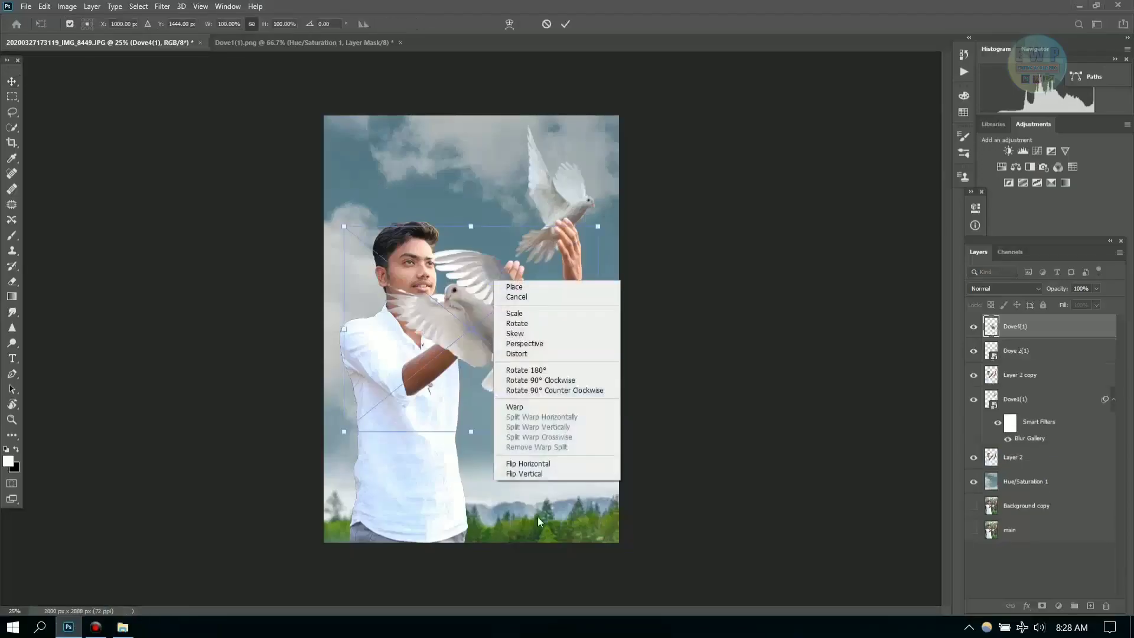
click(519, 464)
drag(344, 226, 438, 290)
key(Return)
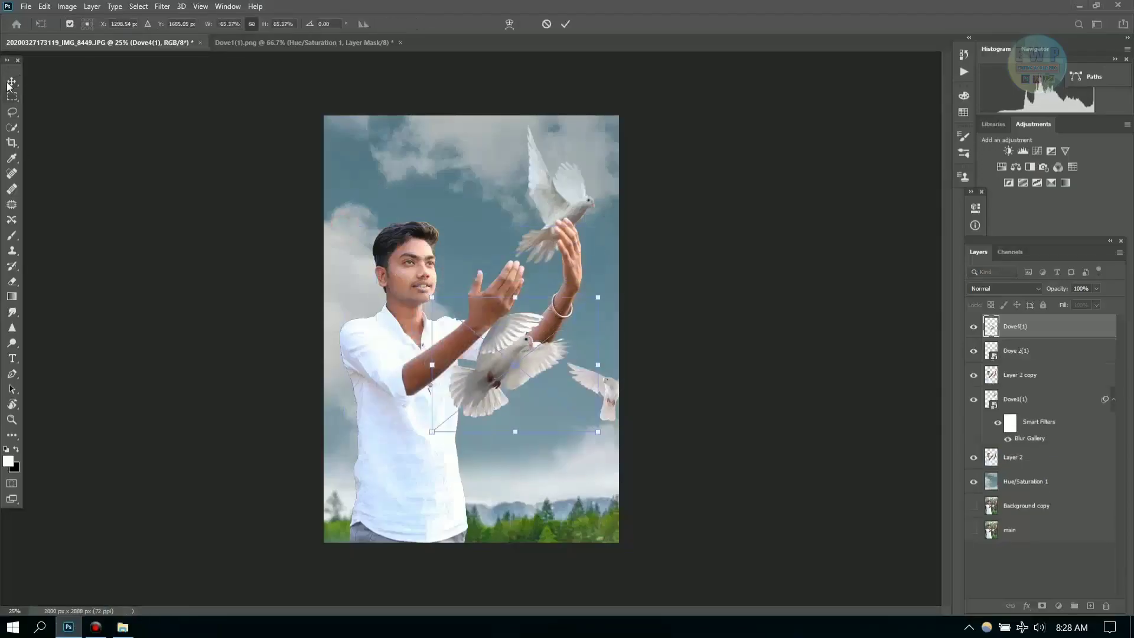
Shrink the flipped dove and move it into the top-left corner of the sky.
drag(478, 384, 341, 208)
key(ctrl+t)
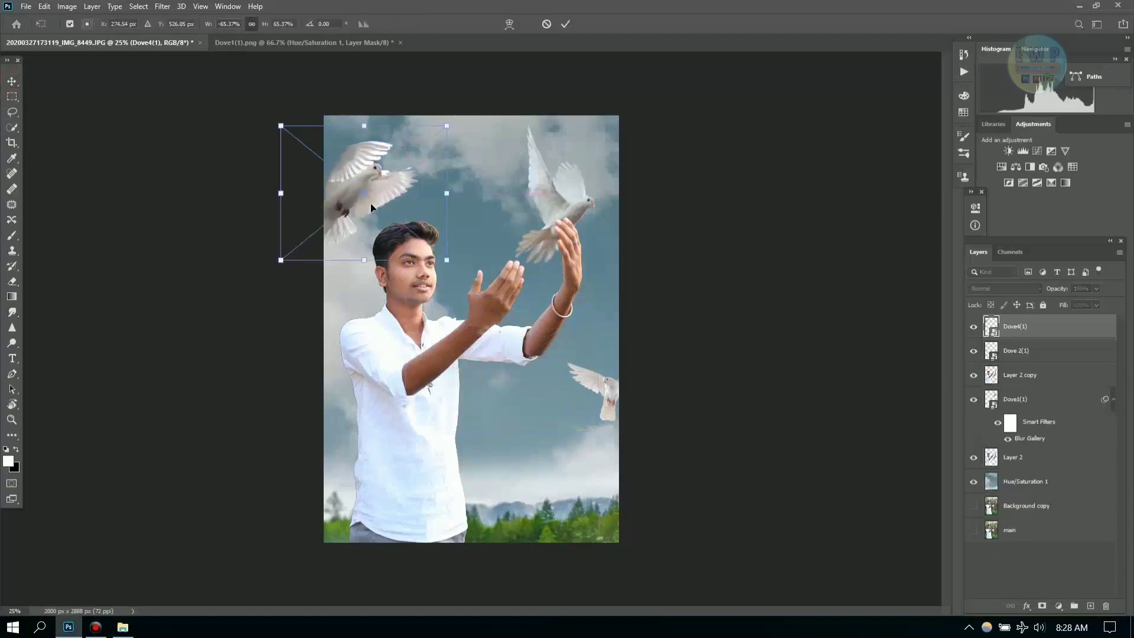
drag(279, 122, 319, 157)
drag(440, 270, 422, 239)
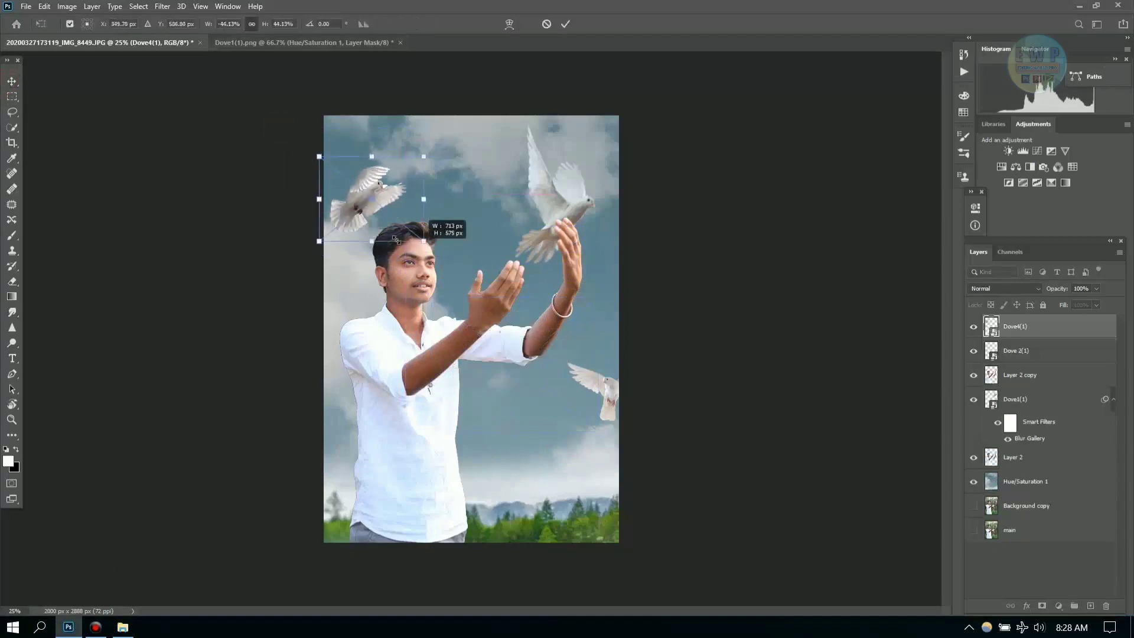
mouse_move(391, 188)
mouse_down()
mouse_move(373, 187)
mouse_move(366, 167)
mouse_up()
key(Return)
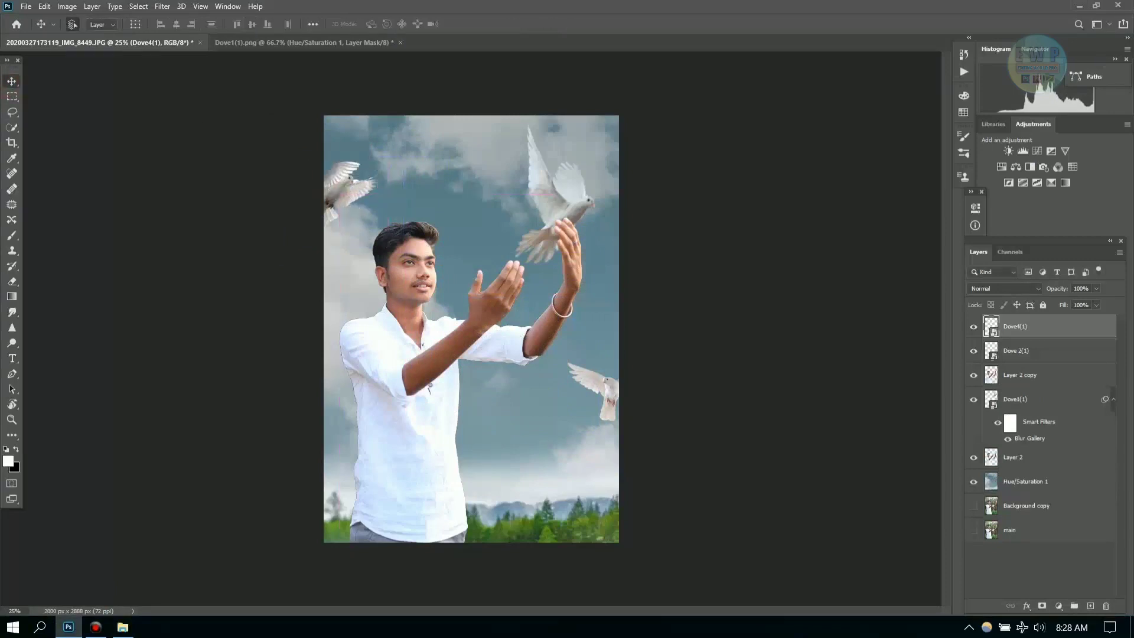
Place the Dove5(1) pair of doves, flipped horizontally.
click(123, 627)
mouse_move(833, 177)
mouse_down()
mouse_move(82, 595)
mouse_move(472, 329)
mouse_up()
drag(538, 367, 536, 367)
right_click(459, 321)
click(496, 509)
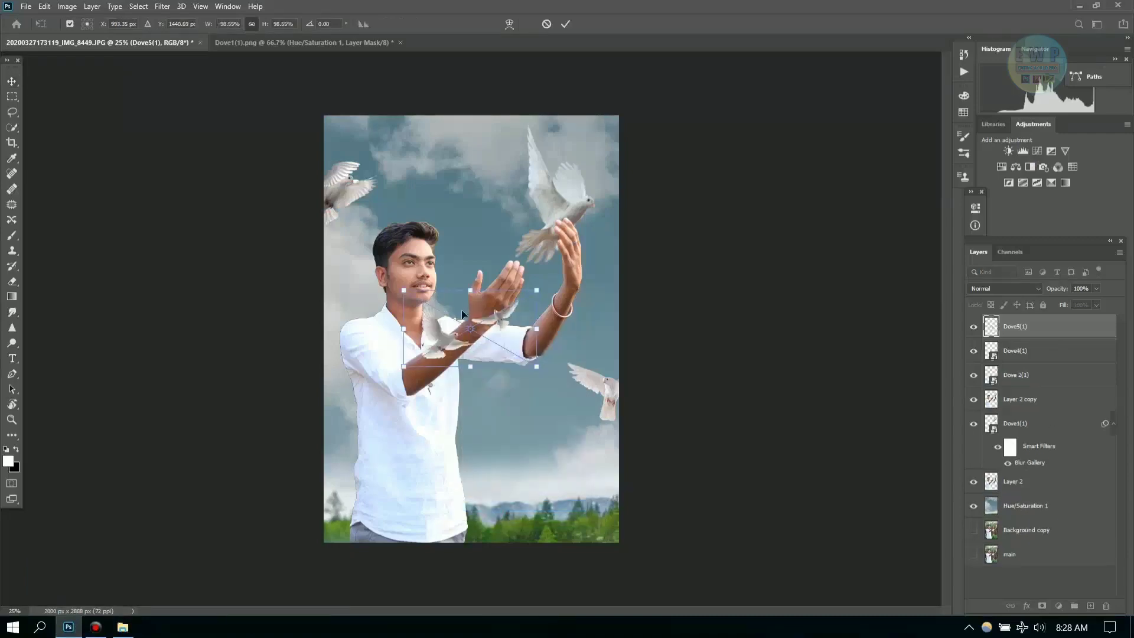
key(Return)
Undo an accidental shift of the man, then shrink the dove pair and nudge it right above the trees.
mouse_move(476, 336)
mouse_down()
mouse_move(511, 463)
mouse_move(531, 478)
mouse_move(519, 449)
mouse_up()
key(ctrl+z)
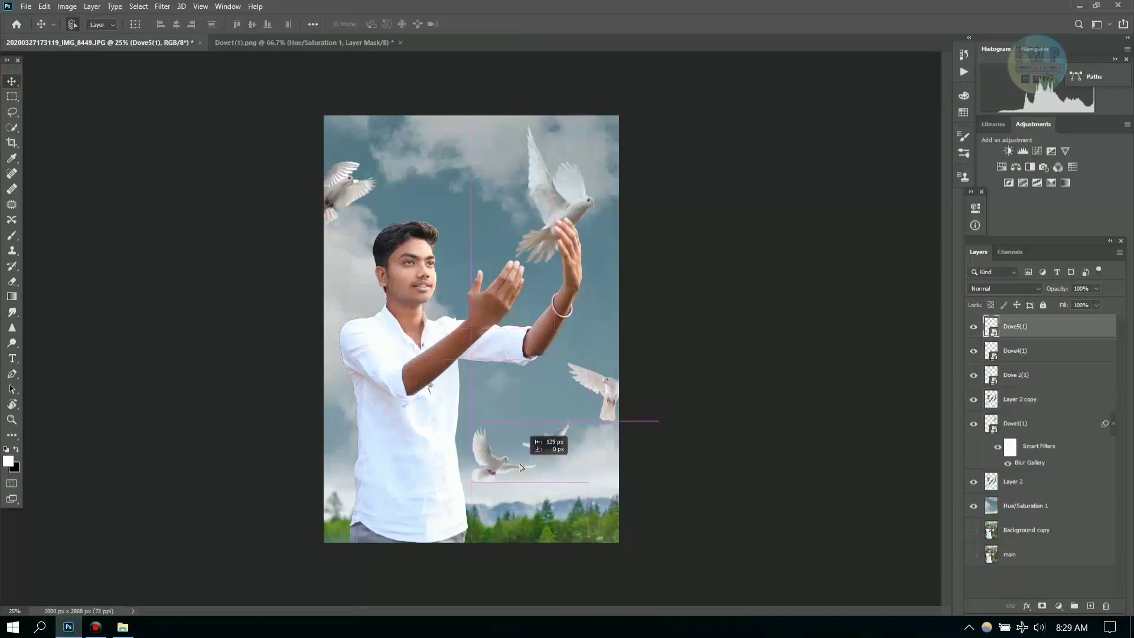
key(ctrl+t)
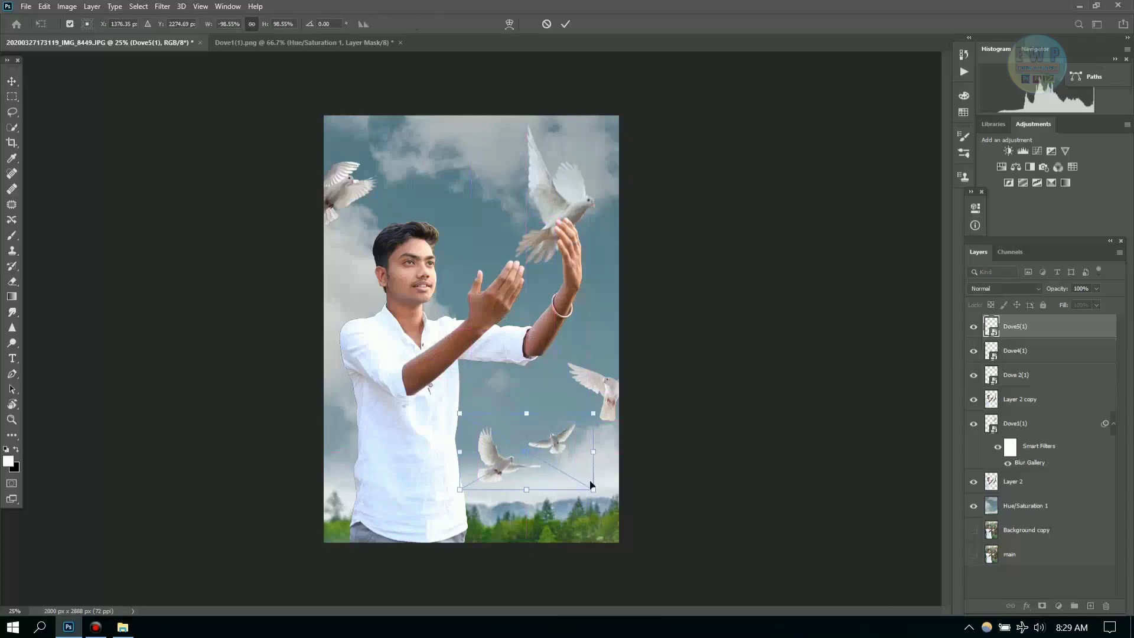
drag(592, 484, 578, 481)
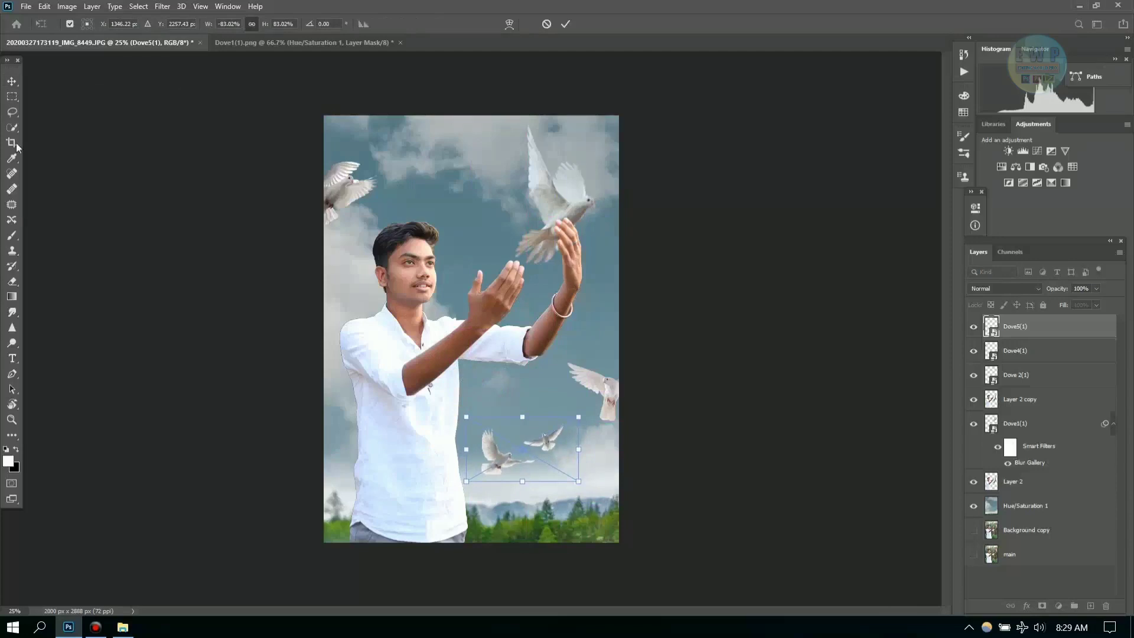
click(11, 81)
drag(500, 458, 514, 461)
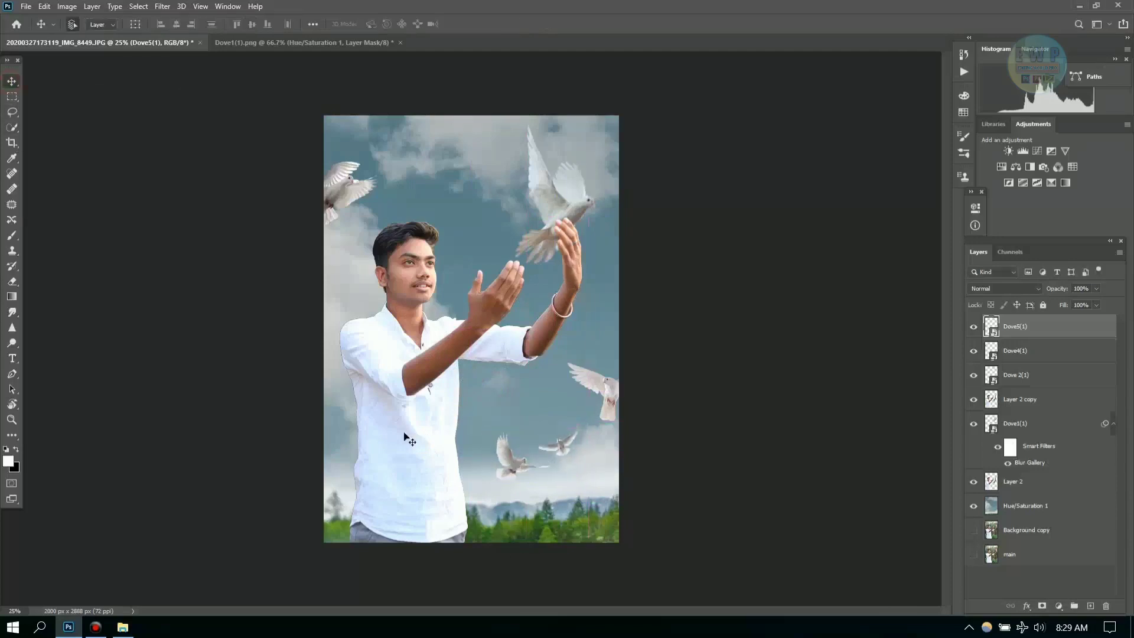
Apply a Path Blur at 45% speed along the Dove5(1) pair of doves.
click(162, 6)
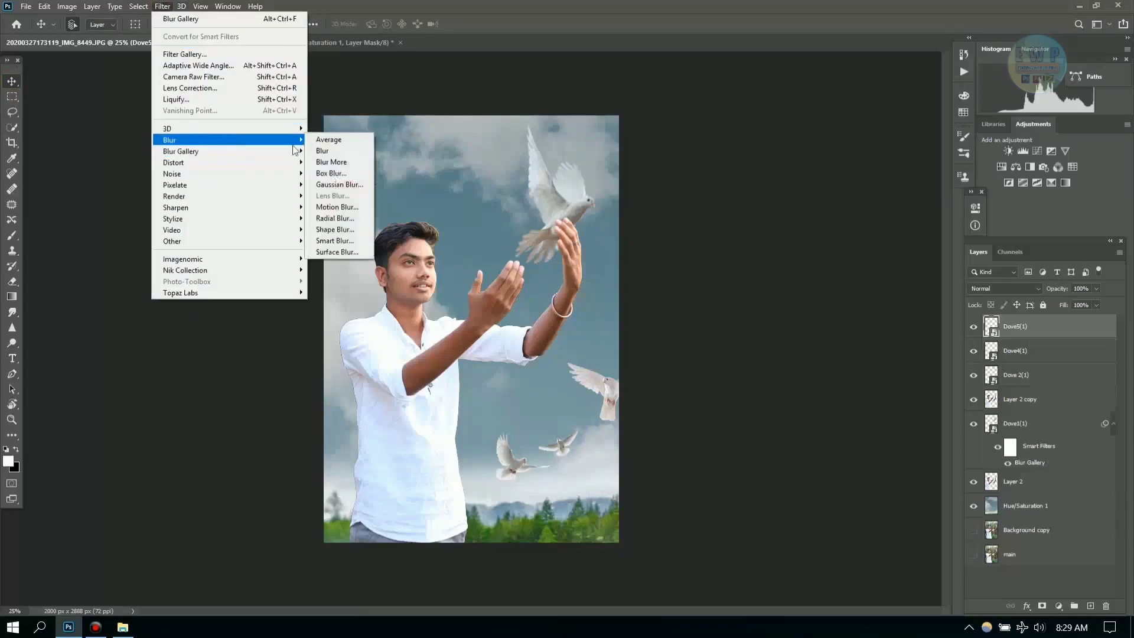
mouse_move(181, 151)
click(330, 184)
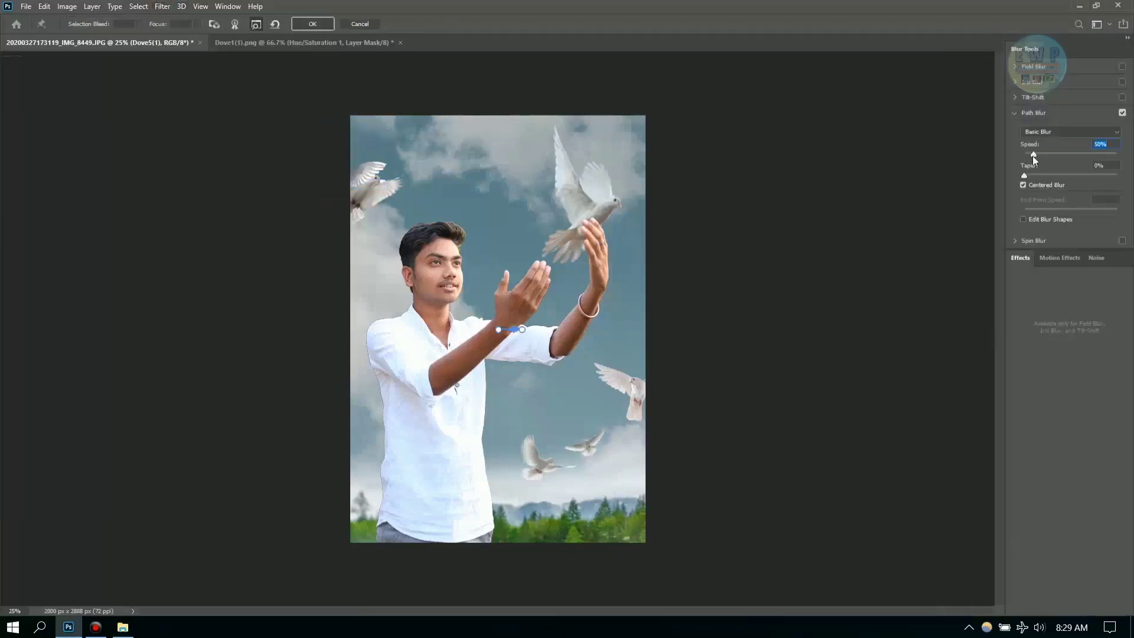
drag(1033, 156, 1032, 156)
drag(572, 487, 541, 463)
double_click(532, 447)
click(313, 24)
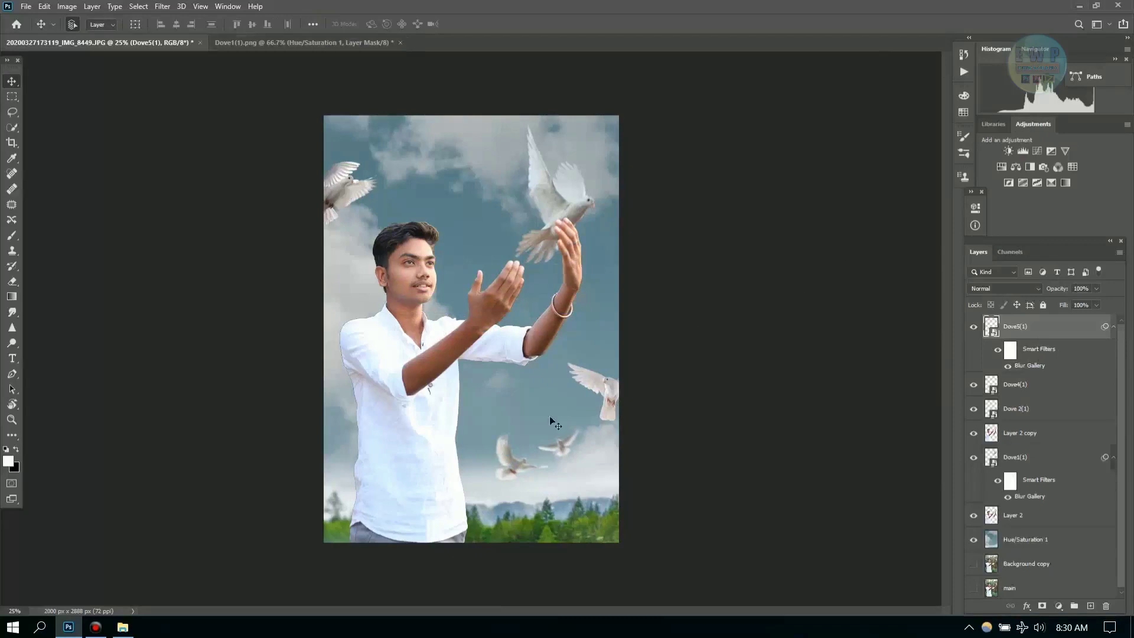
Apply a curved Path Blur at 10% speed to the top-left Dove4(1) dove.
click(162, 6)
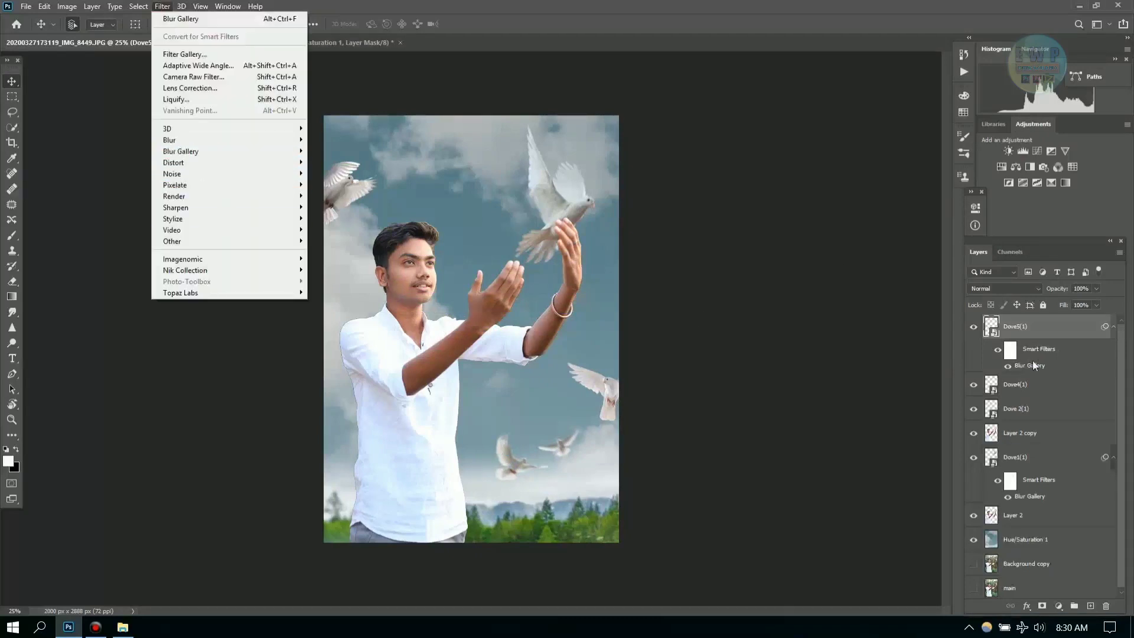
click(1022, 383)
click(162, 5)
mouse_move(180, 150)
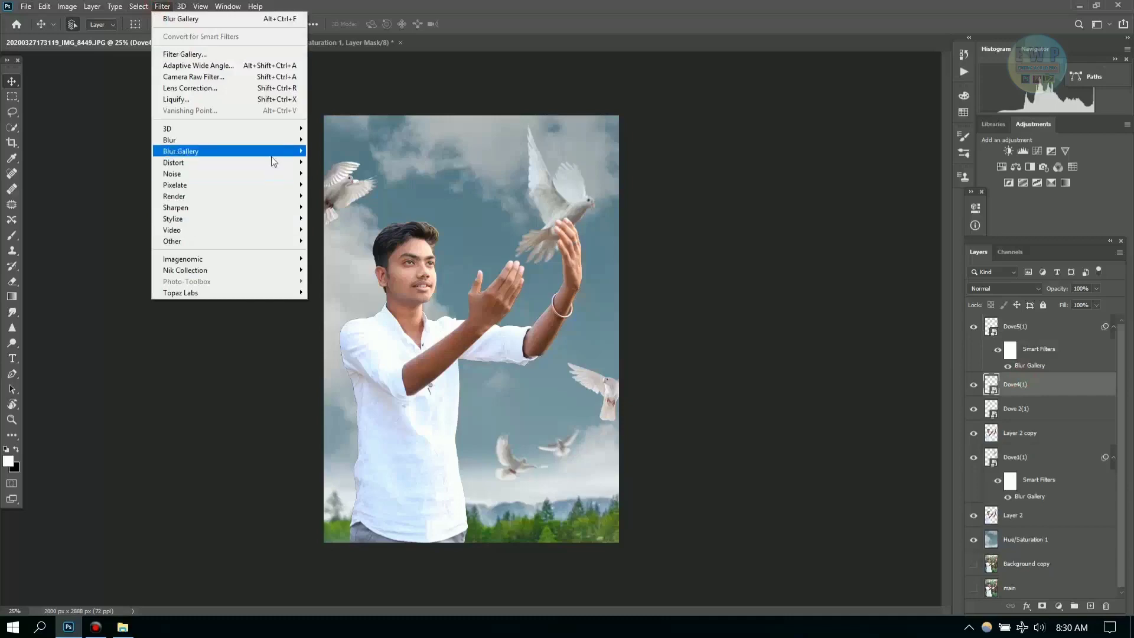
click(334, 183)
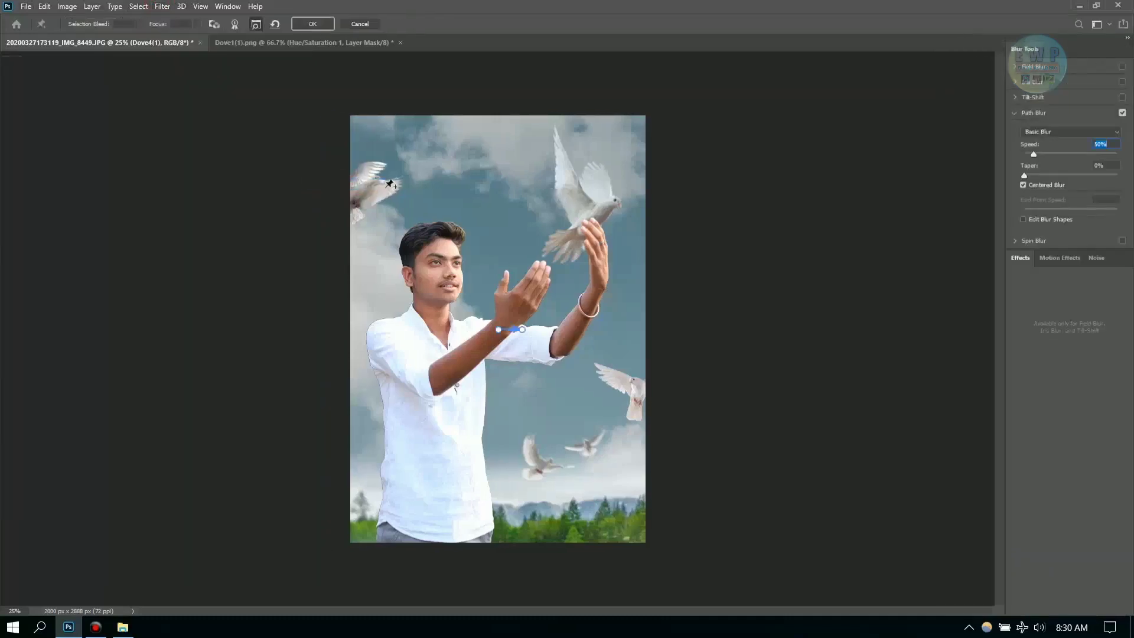
click(379, 169)
click(357, 187)
click(386, 201)
click(391, 199)
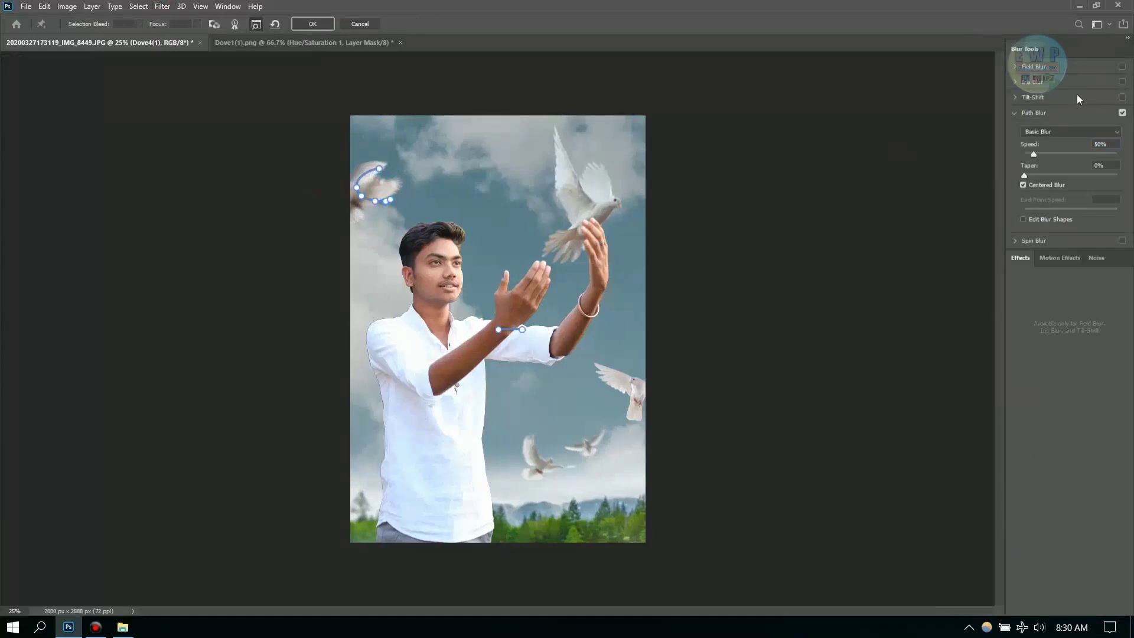
drag(1036, 154, 1022, 155)
click(312, 25)
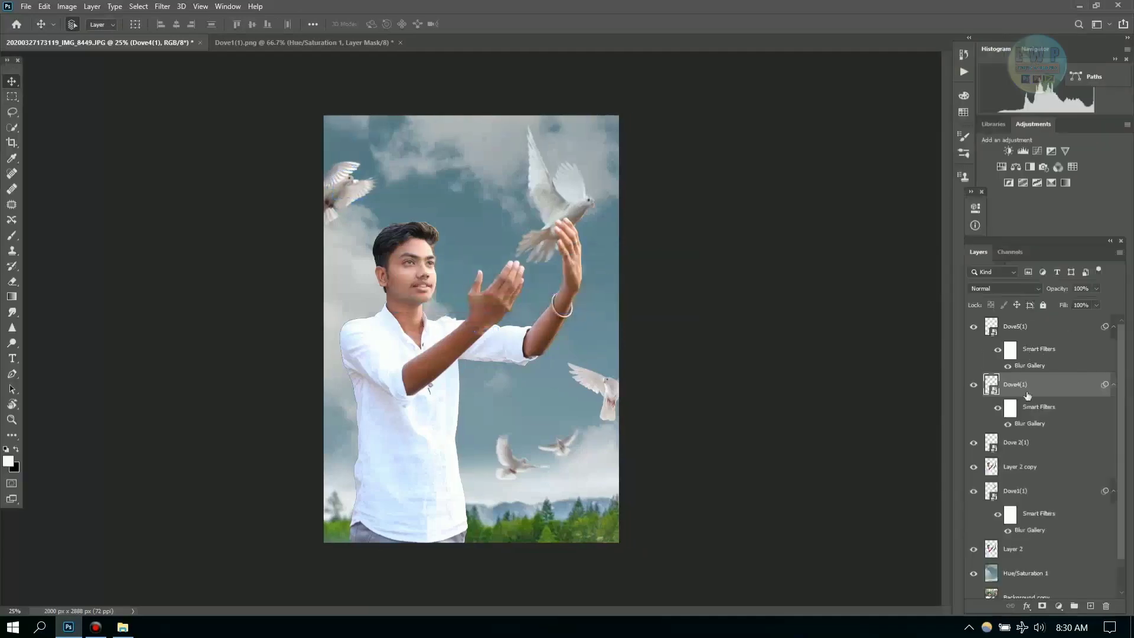
Give the Dove 2(1) right-edge dove a short curved Path Blur smart filter.
click(1064, 444)
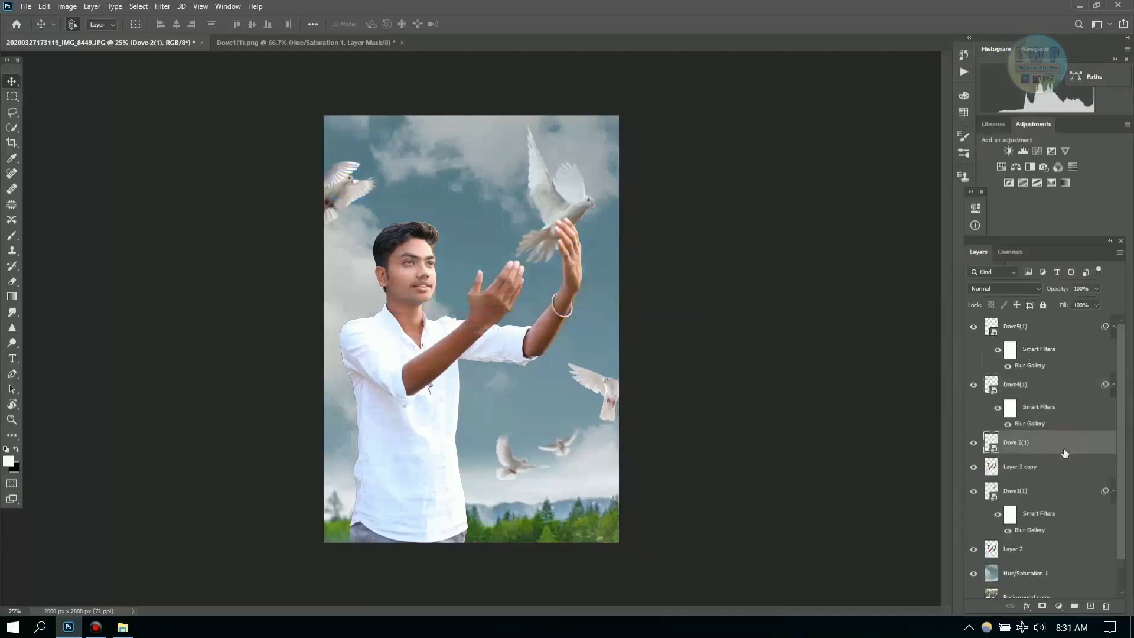
click(162, 5)
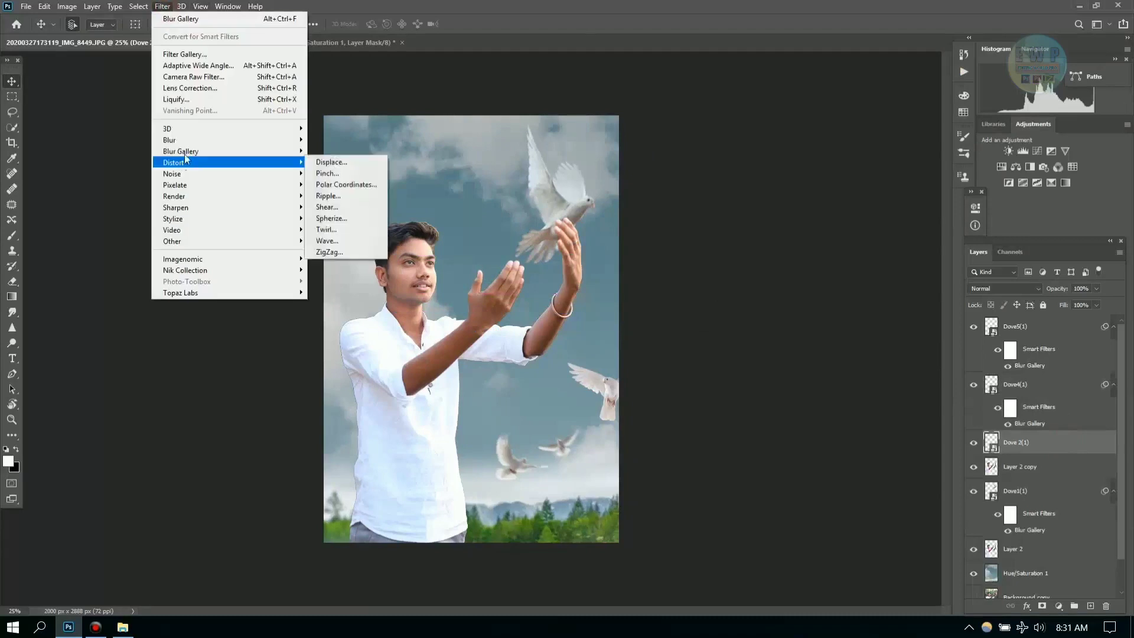
click(341, 182)
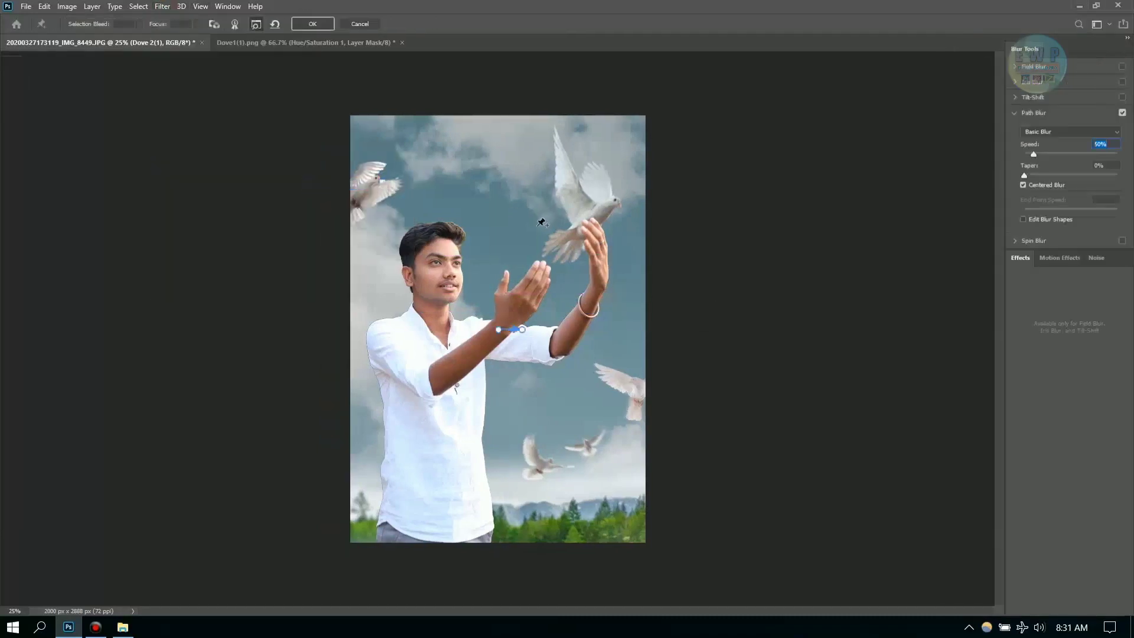
drag(618, 379, 609, 410)
click(609, 370)
text(32)
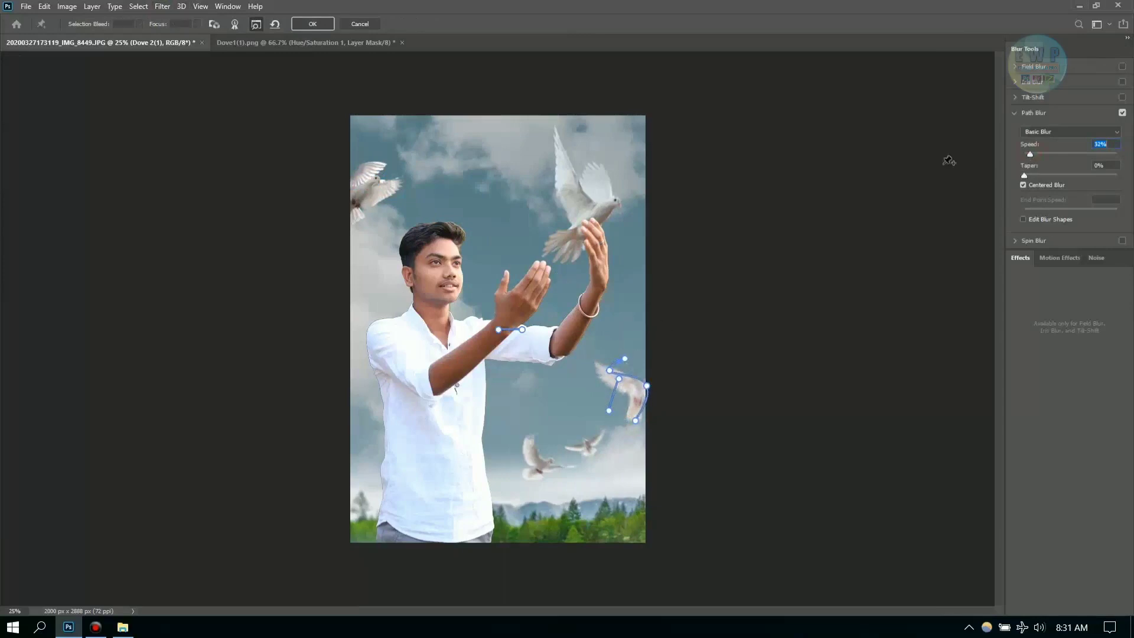
click(321, 27)
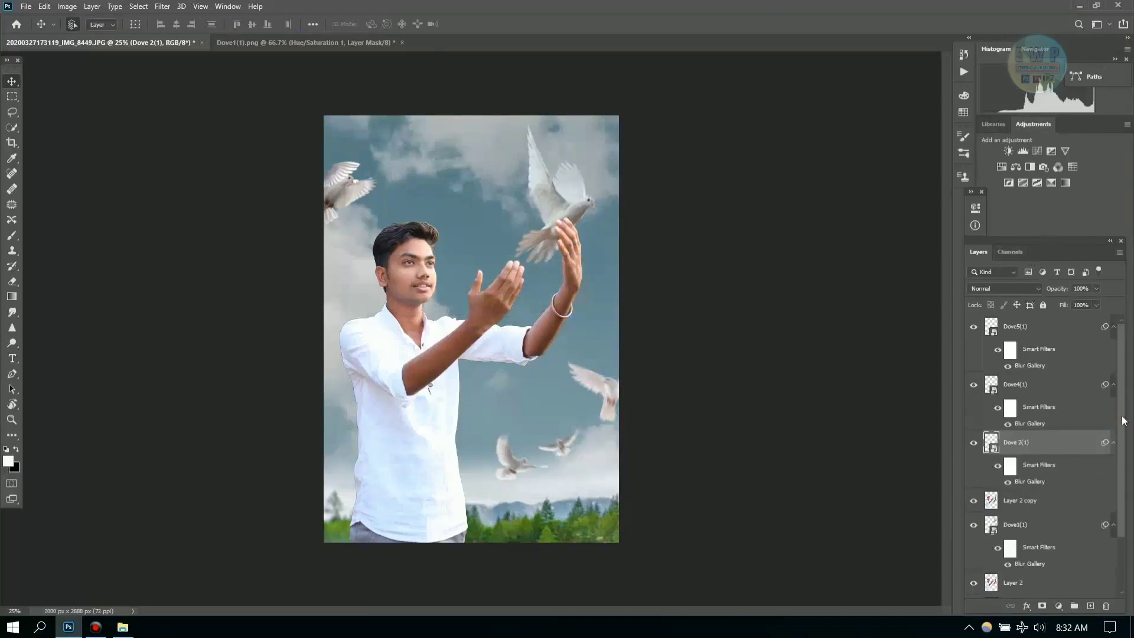
scroll(1122, 416, down, 2)
scroll(1124, 407, up, 3)
click(1048, 321)
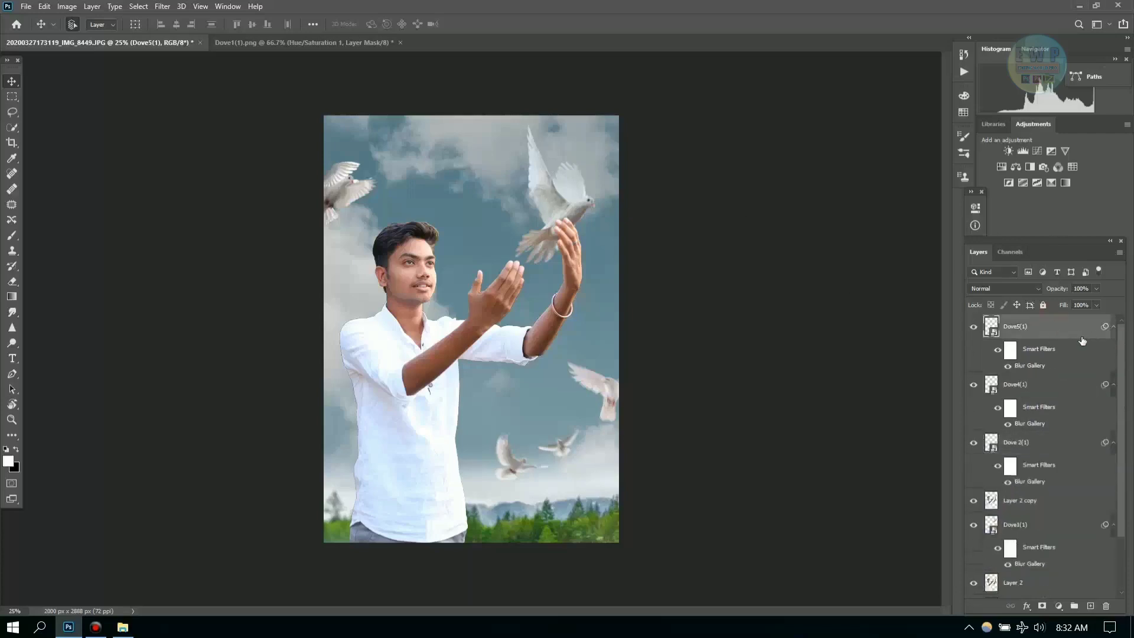
Group the Dove5(1), Dove4(1), Dove 2(1) and Dove1(1) layers into Group 1 and check its visibility.
click(1066, 385)
ctrl+click(1057, 442)
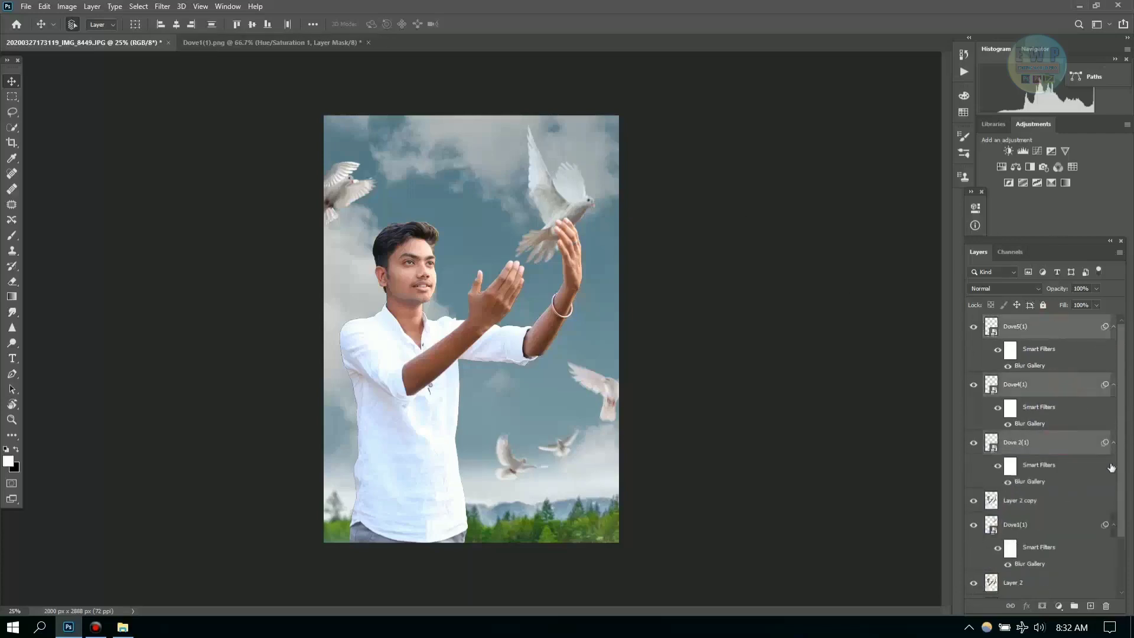
scroll(1066, 493, down, 1)
shift+click(1068, 495)
right_click(1069, 480)
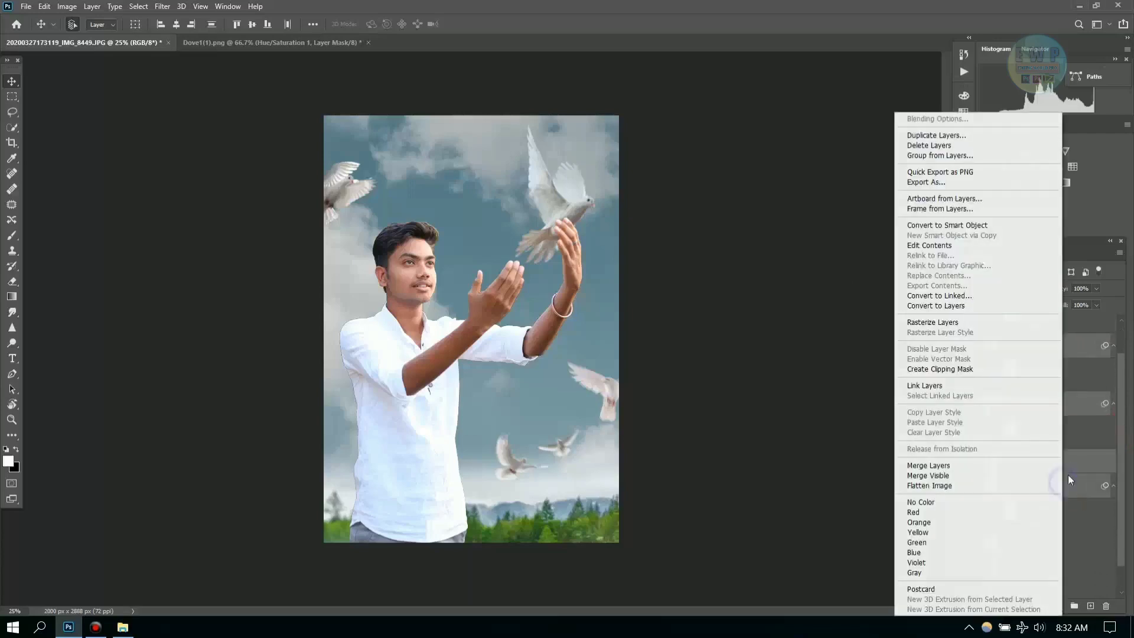
key(Escape)
key(ctrl+g)
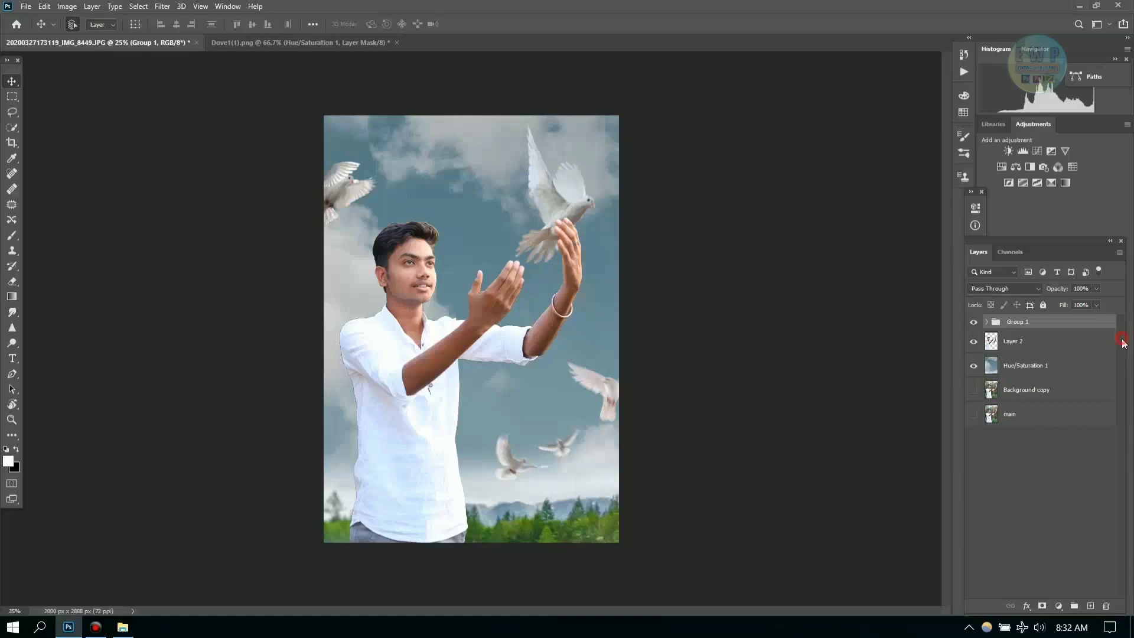
double_click(974, 322)
click(974, 322)
click(123, 627)
drag(915, 177, 69, 631)
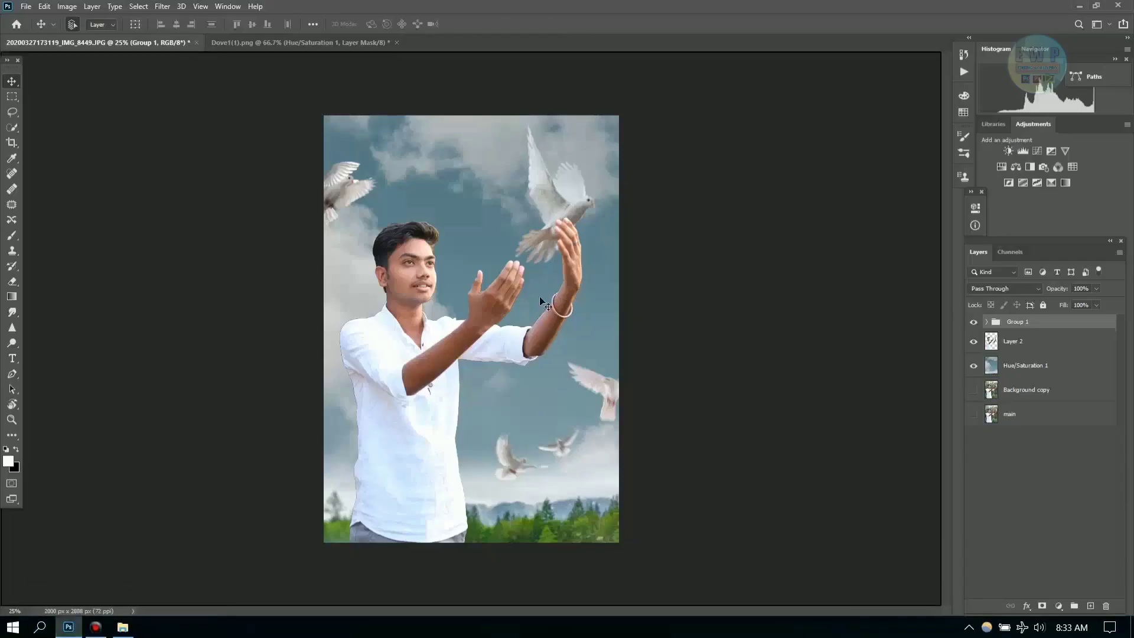
Place the feather image on the photo, enlarge it, and blend it in Lighten mode.
drag(69, 631, 545, 305)
drag(491, 351, 562, 420)
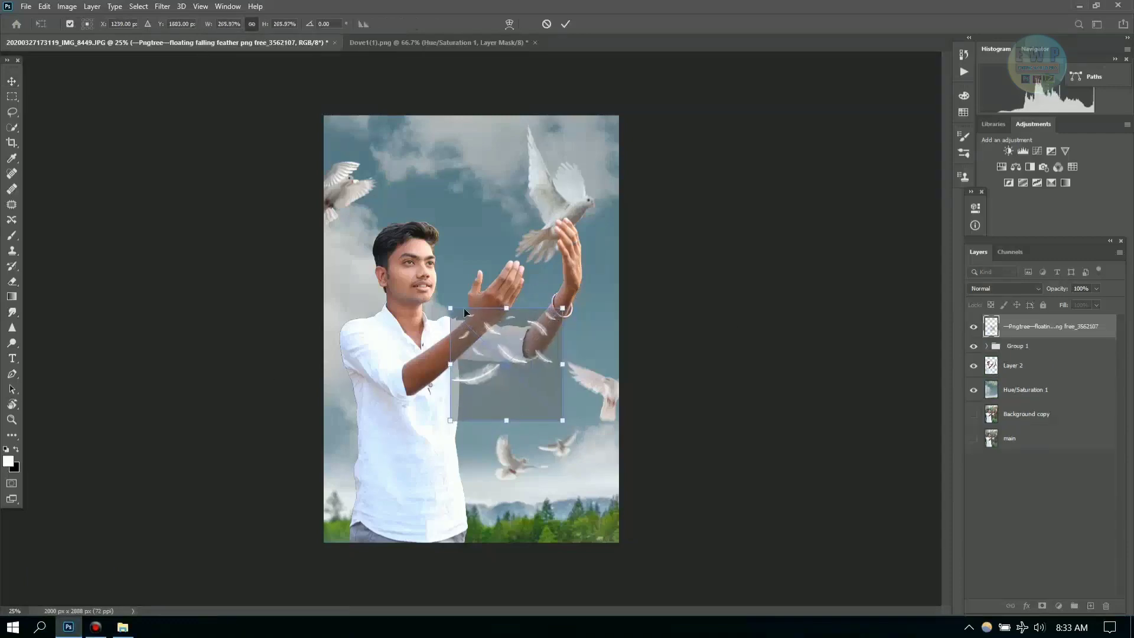
drag(451, 308, 386, 244)
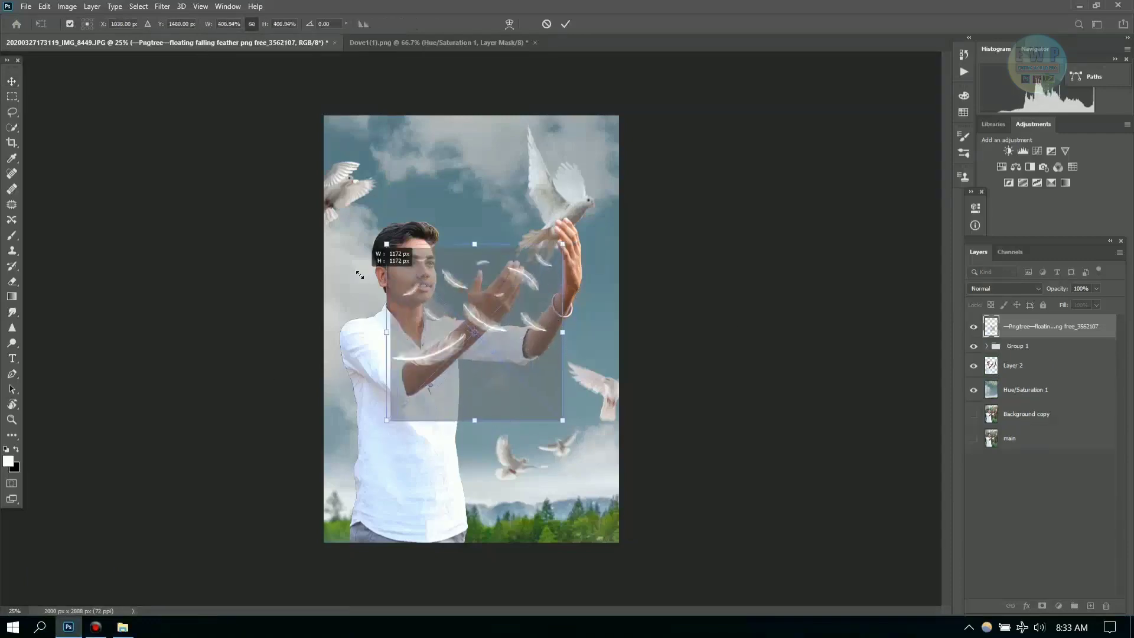
click(1022, 288)
click(1014, 381)
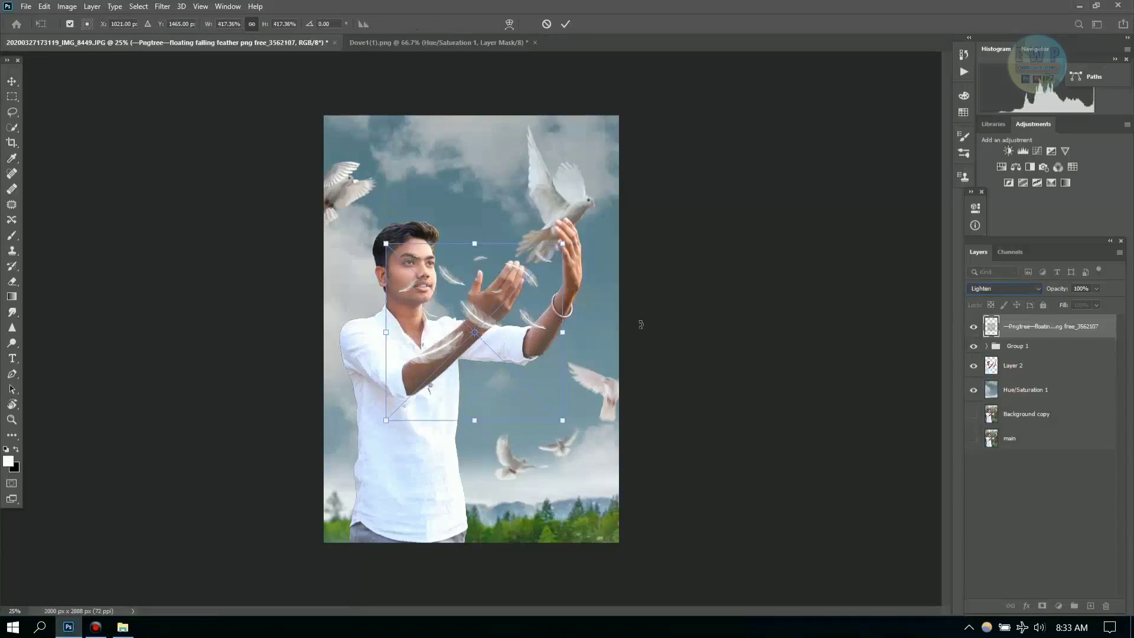
Rotate the feathers diagonally, resize them, and move them between the man's hands.
mouse_move(401, 431)
mouse_down()
mouse_move(550, 413)
mouse_move(452, 160)
mouse_up()
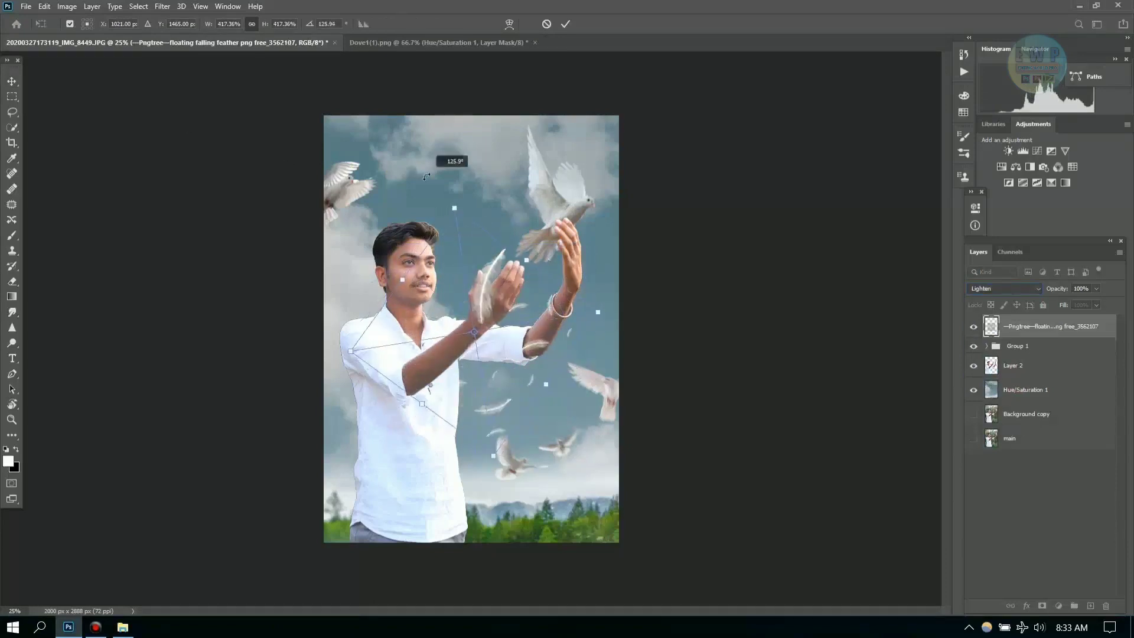
drag(498, 456, 482, 361)
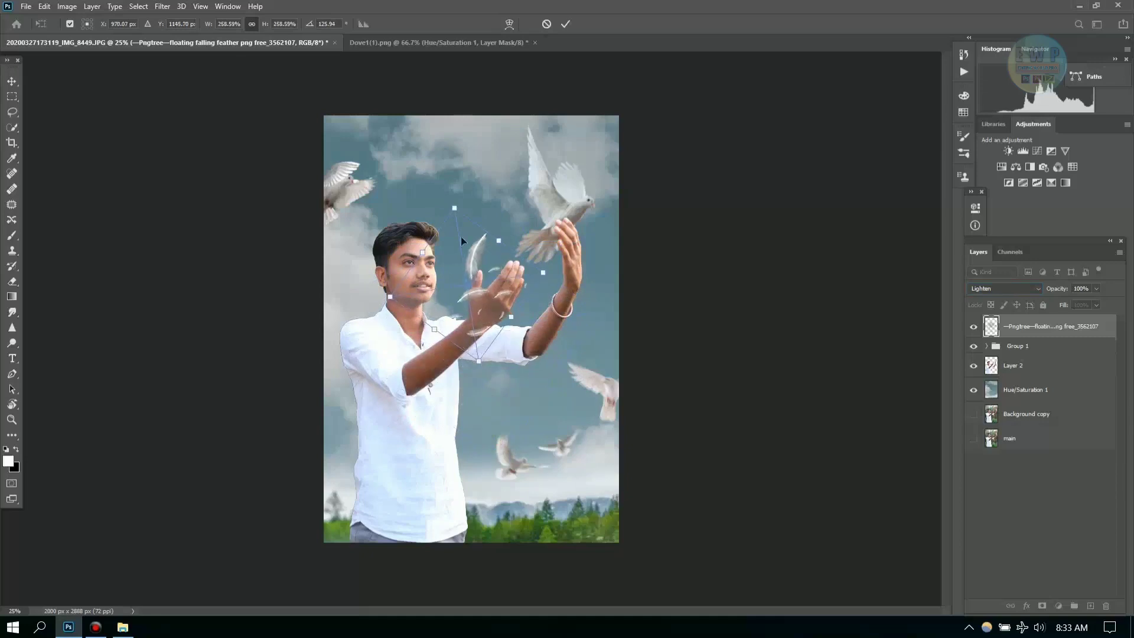
drag(439, 203, 460, 196)
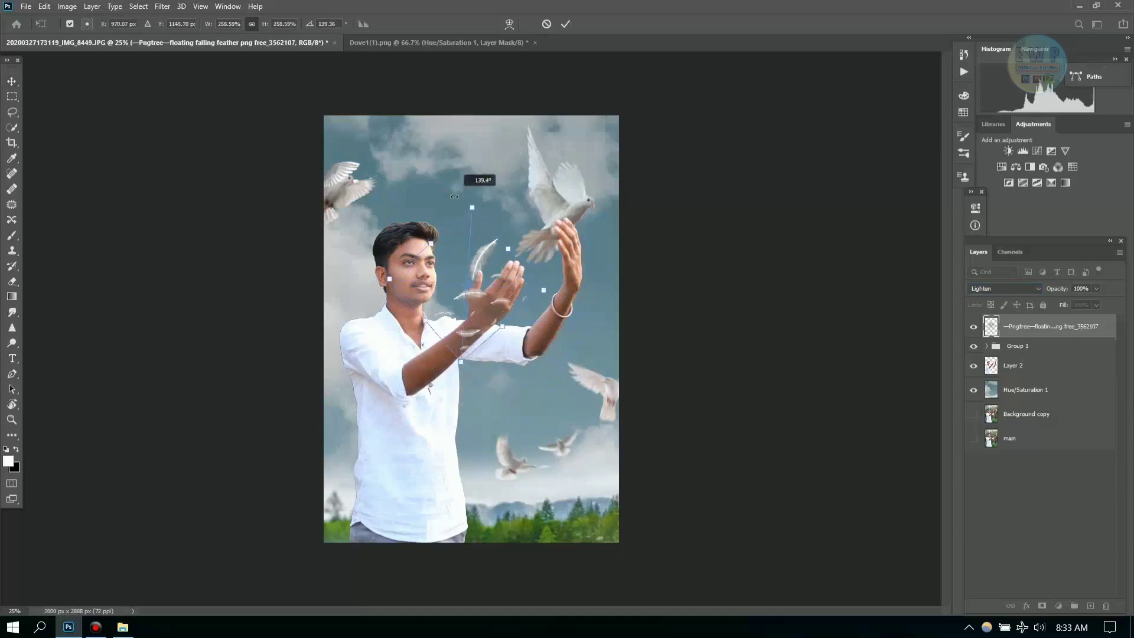
click(11, 81)
drag(448, 283, 499, 278)
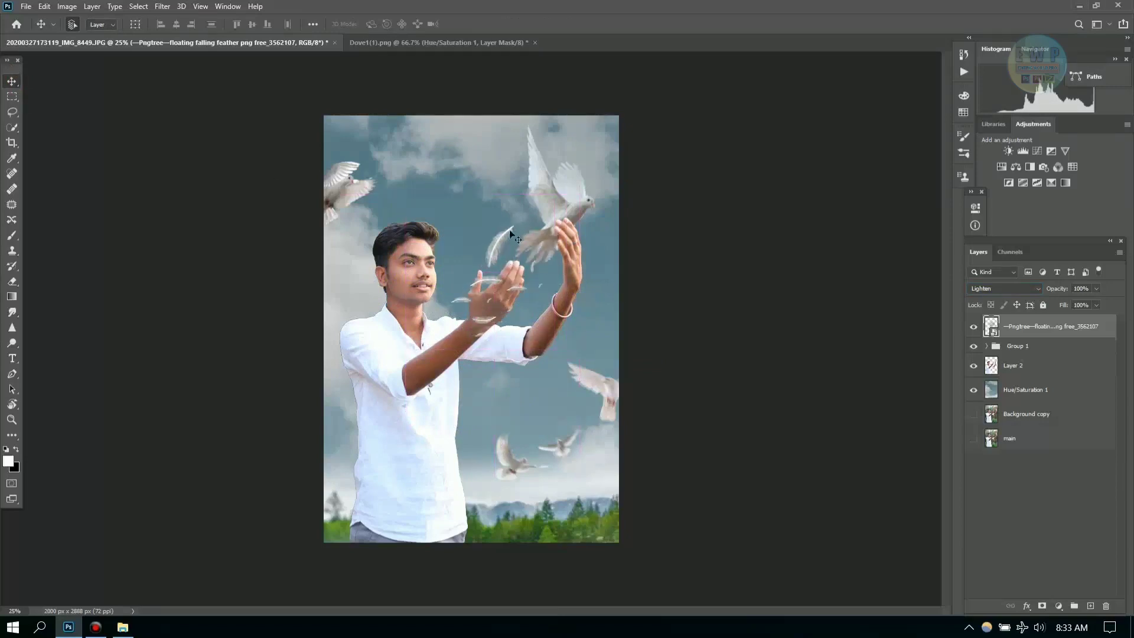
Select the feather layer and nudge the feathers slightly right and lower.
right_click(492, 248)
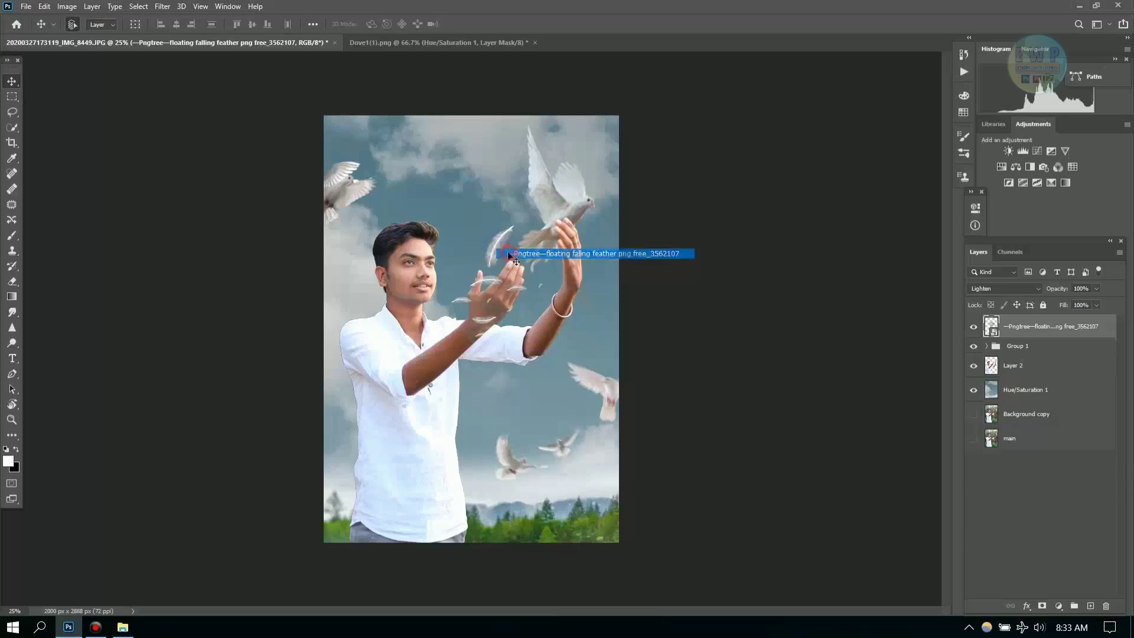
click(516, 253)
drag(513, 238, 524, 244)
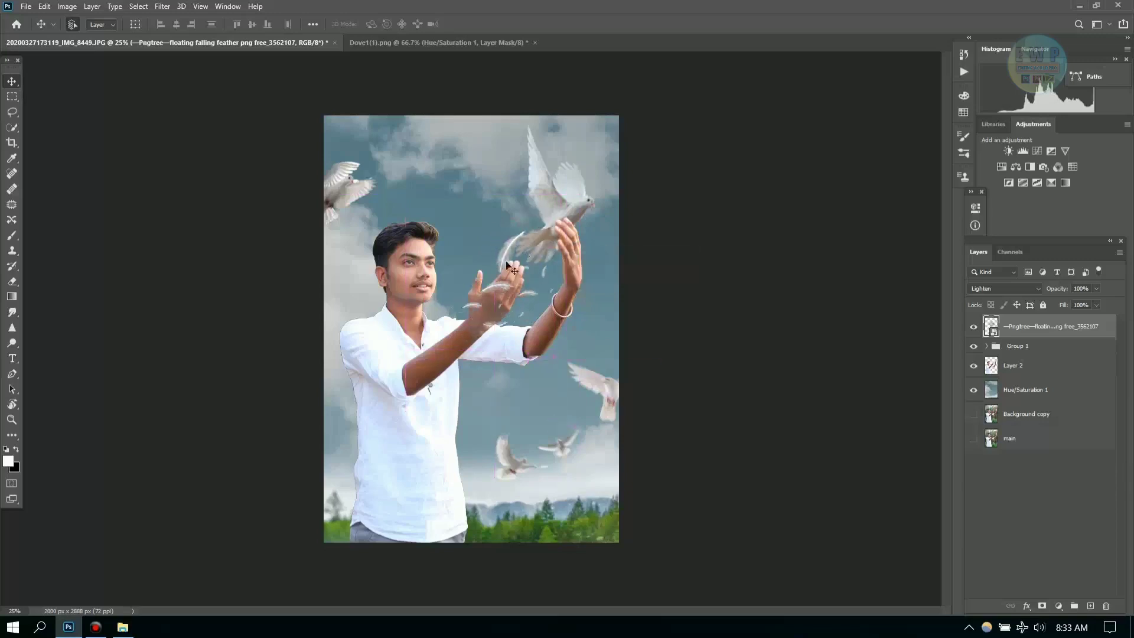
drag(521, 263, 520, 268)
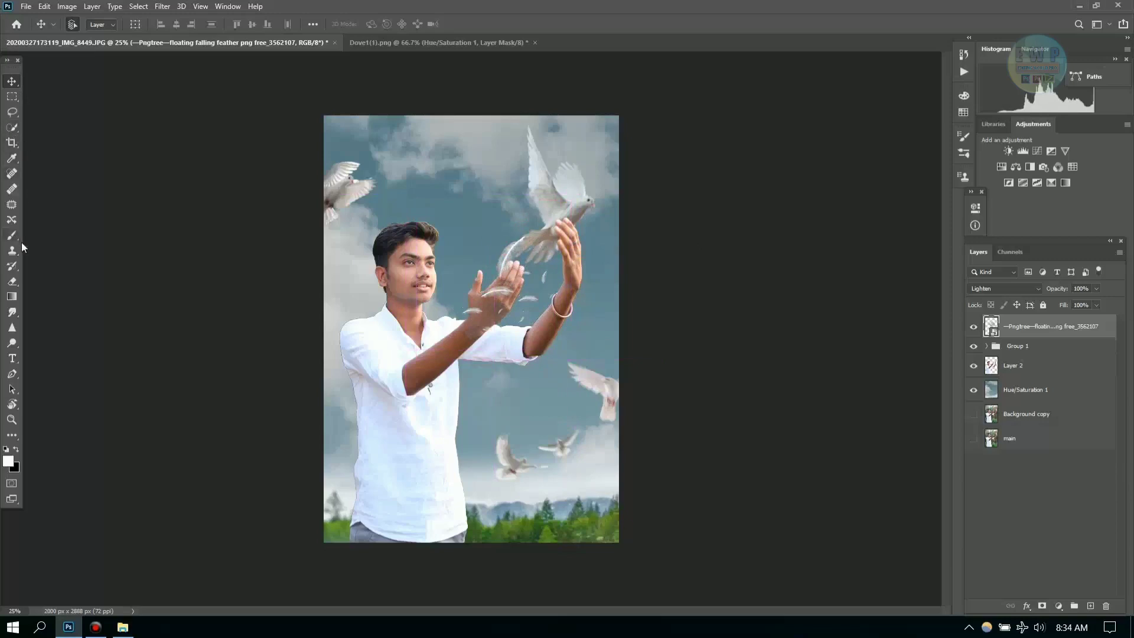
click(12, 282)
Rasterize the feather layer, zoom in, try Pin Light, and keep Lighten blending.
click(531, 287)
key(Return)
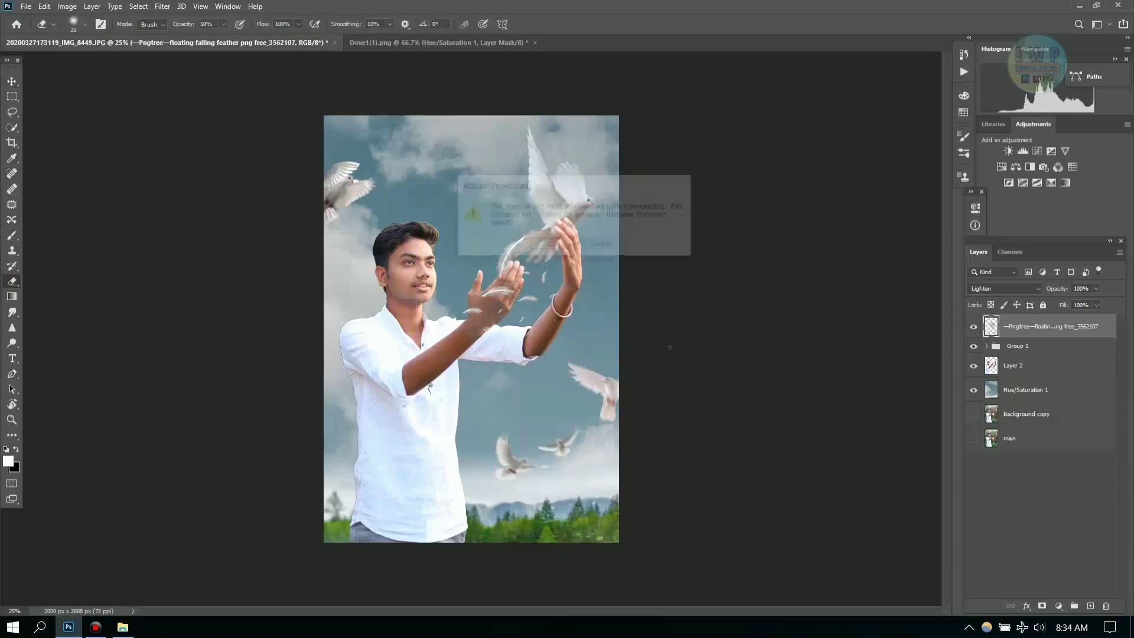
key(ctrl+plus)
key(ctrl+plus)
key(ctrl+plus)
key(ctrl+plus)
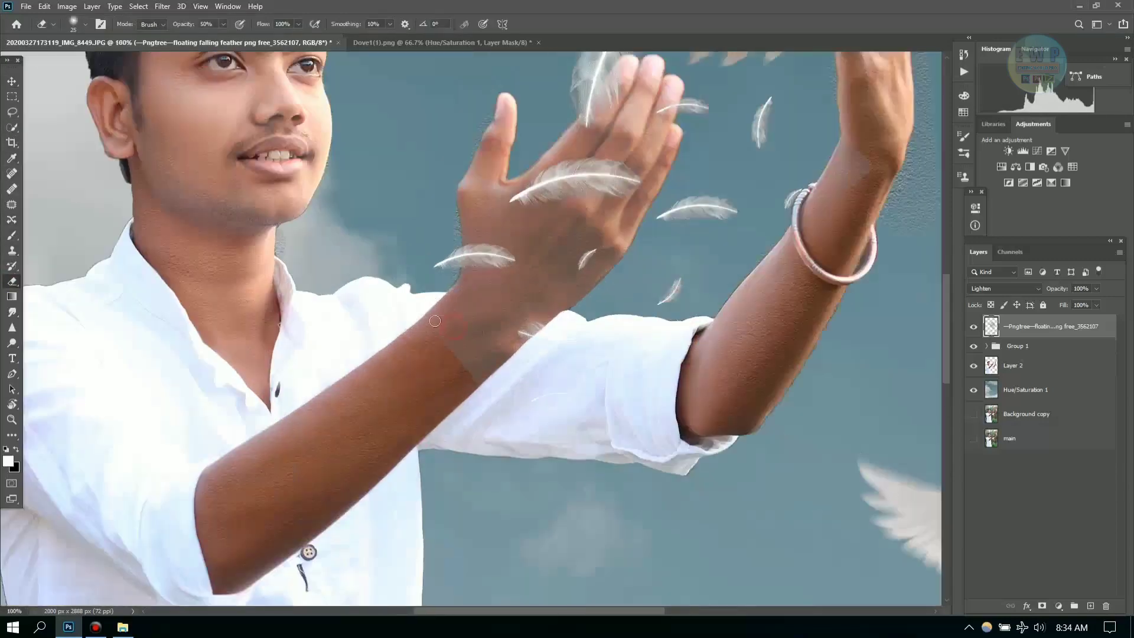
click(1011, 289)
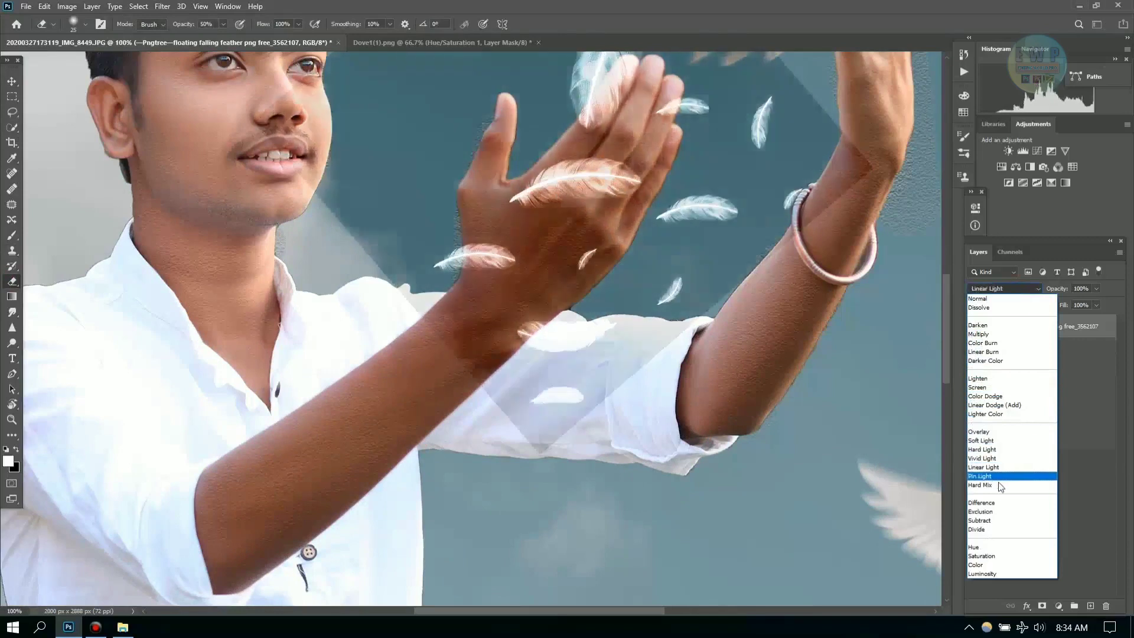
click(992, 476)
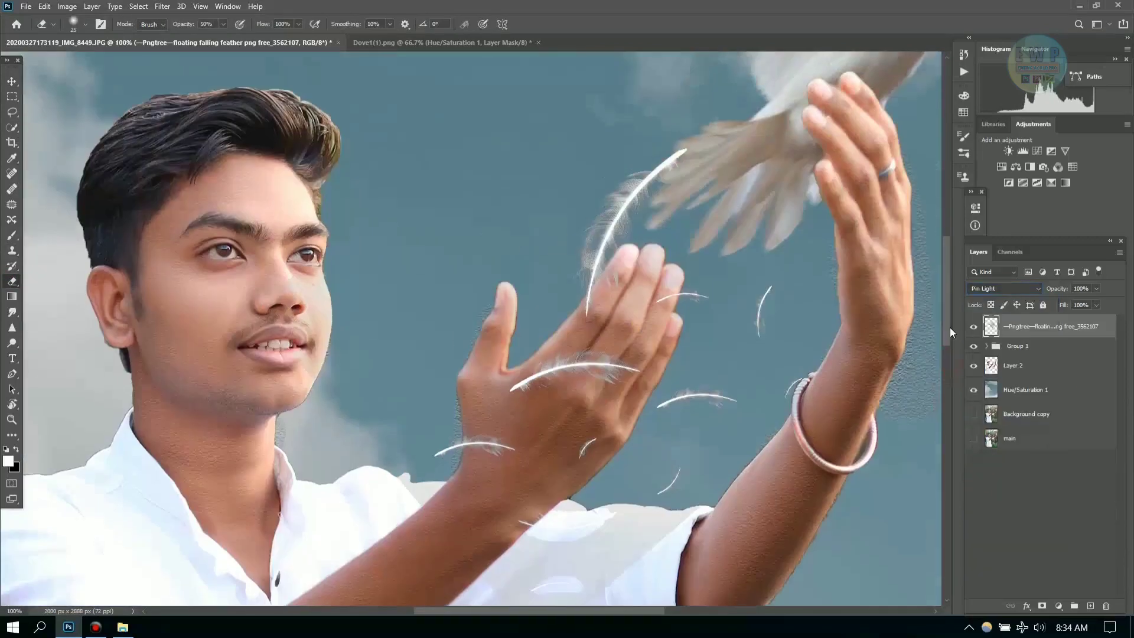
click(980, 289)
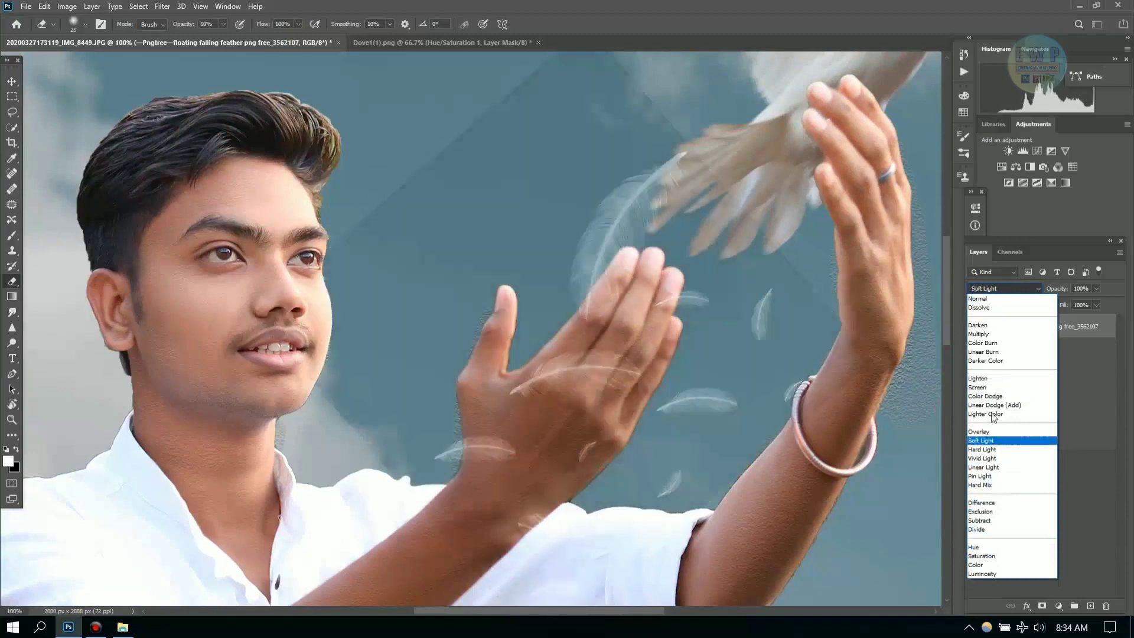
click(983, 378)
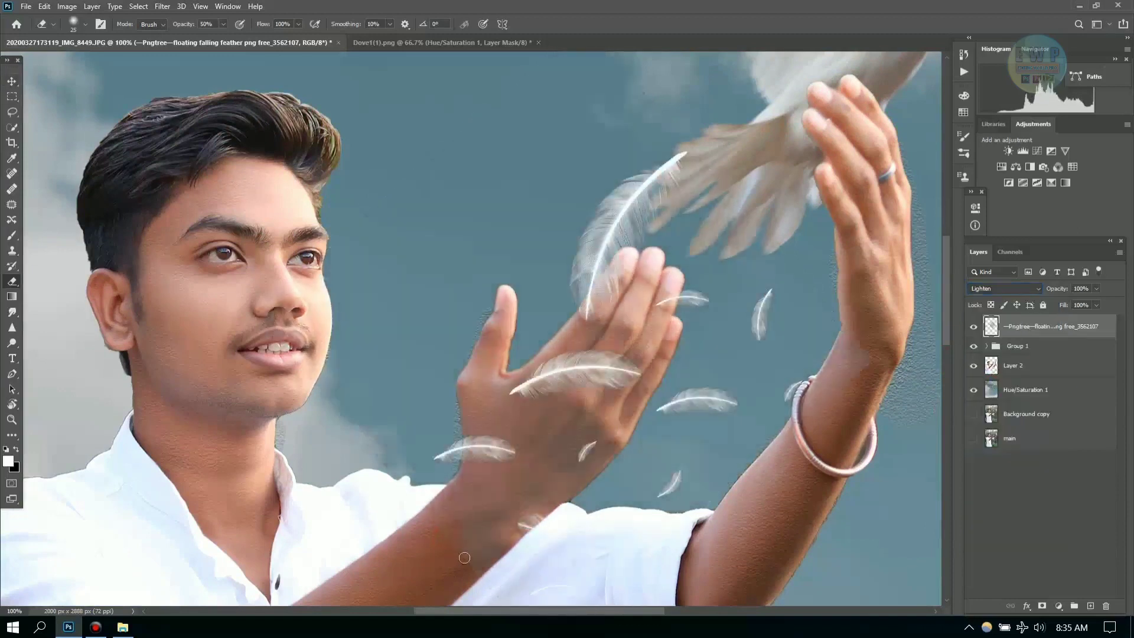
With a soft round eraser, remove feathers over the palm, arm, fingertips and the large feather's tip.
click(83, 27)
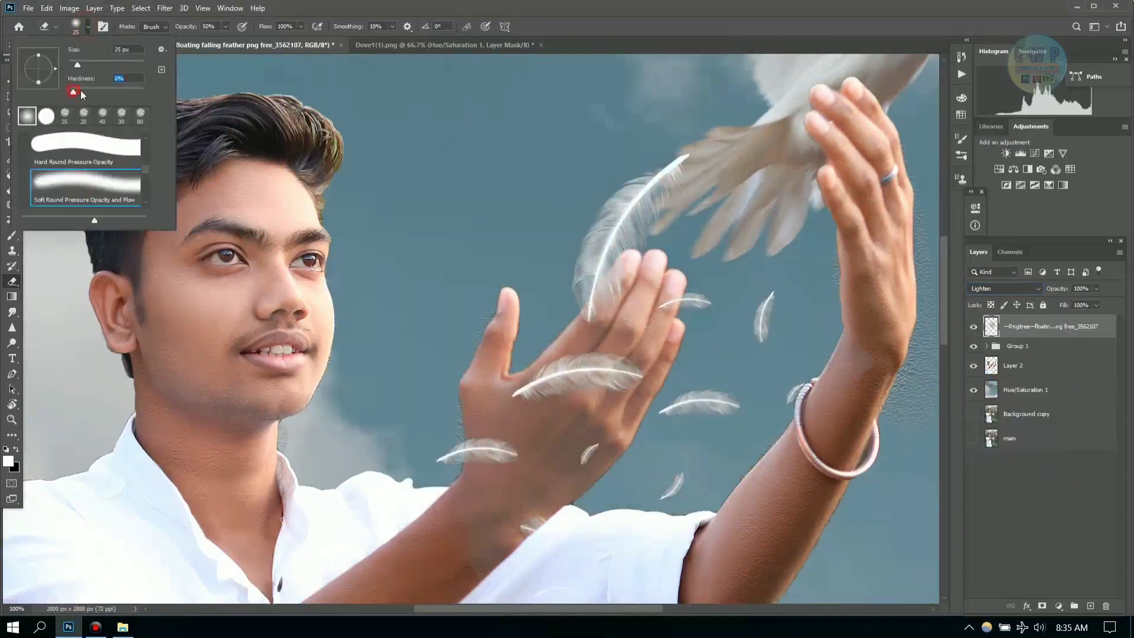
click(413, 476)
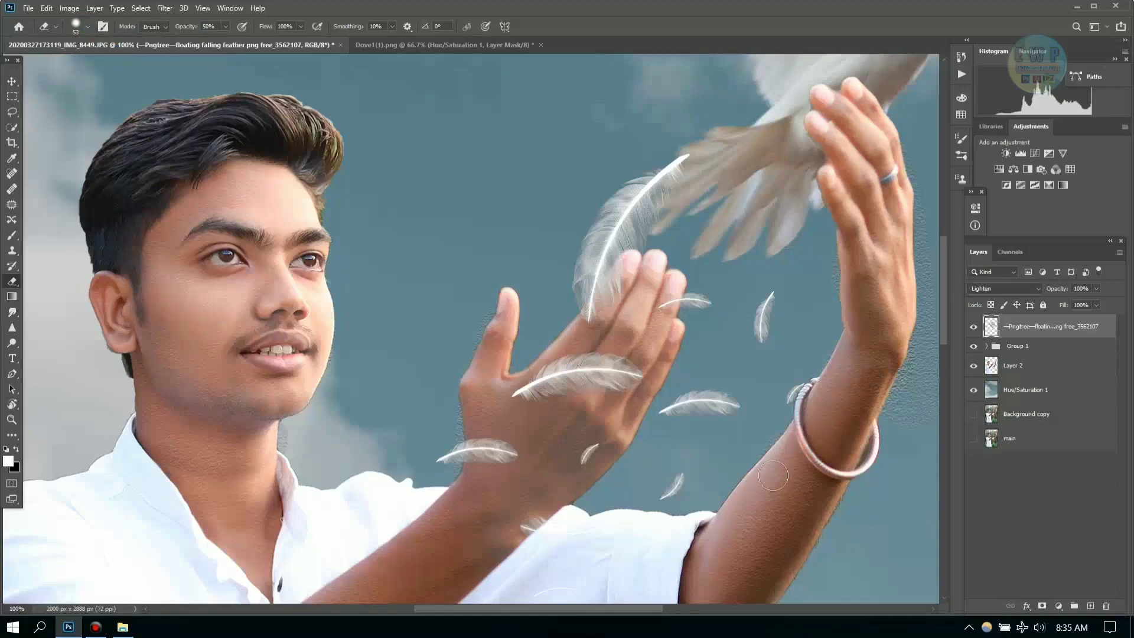
mouse_move(574, 353)
mouse_down()
mouse_move(569, 376)
mouse_move(521, 390)
mouse_move(582, 443)
mouse_move(538, 525)
mouse_up()
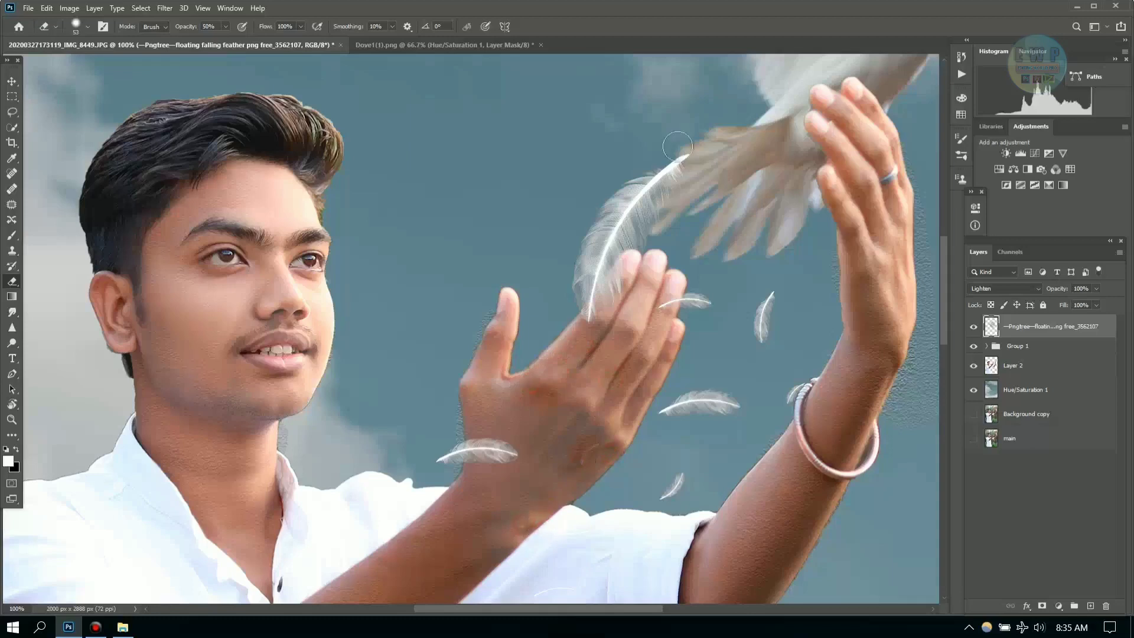
drag(691, 154, 647, 141)
drag(776, 290, 761, 339)
mouse_move(677, 309)
mouse_down()
mouse_move(694, 297)
mouse_move(668, 307)
mouse_up()
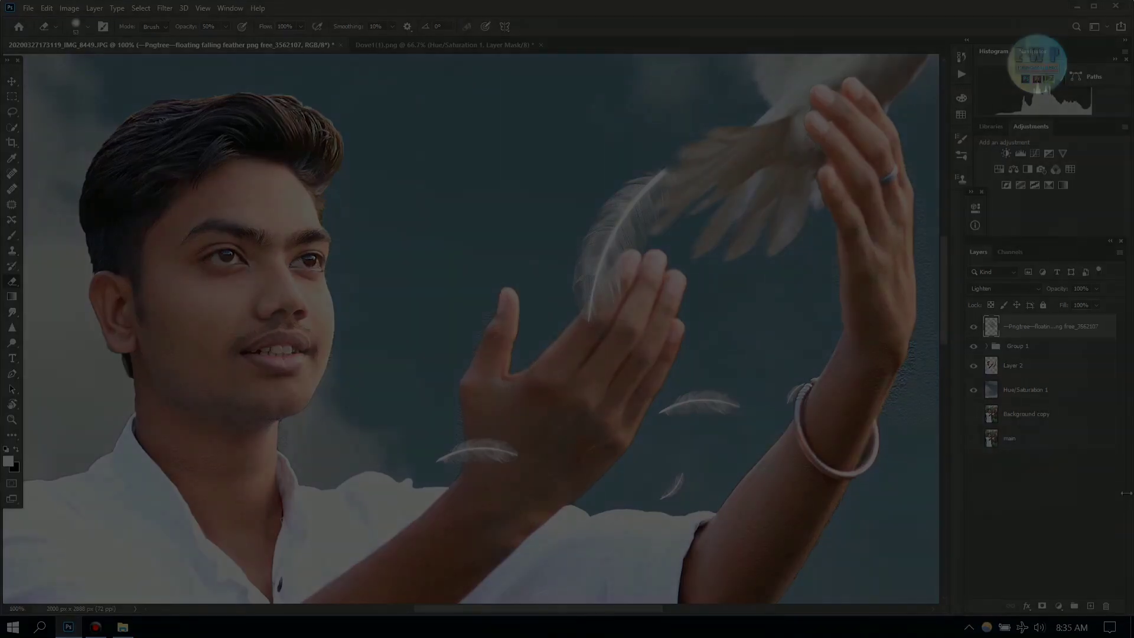